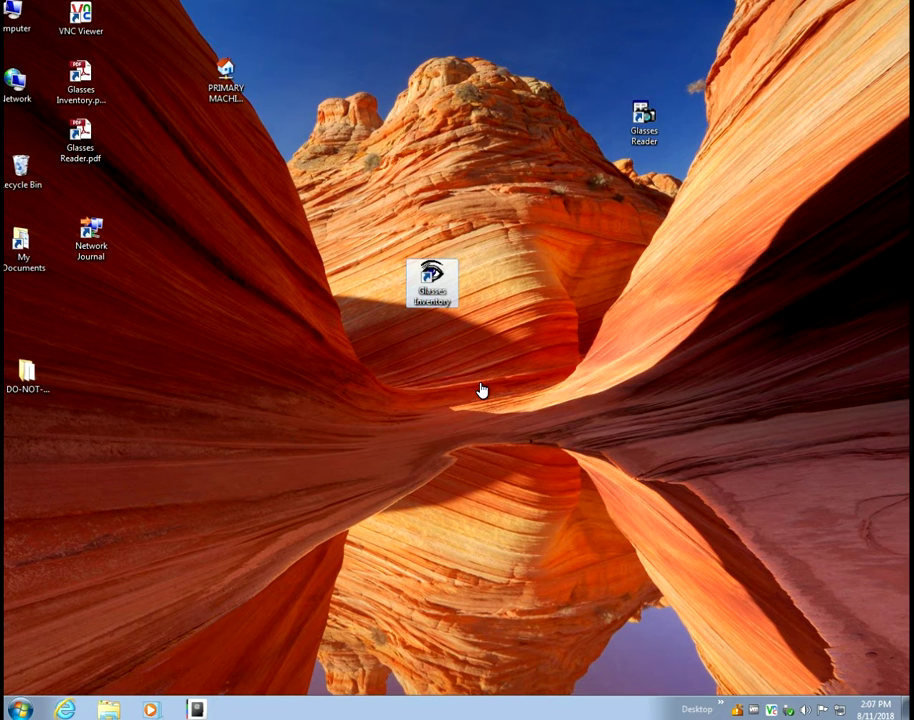
Open the Glasses Inventory program from the desktop and move its window toward the middle of the screen.
double_click(434, 282)
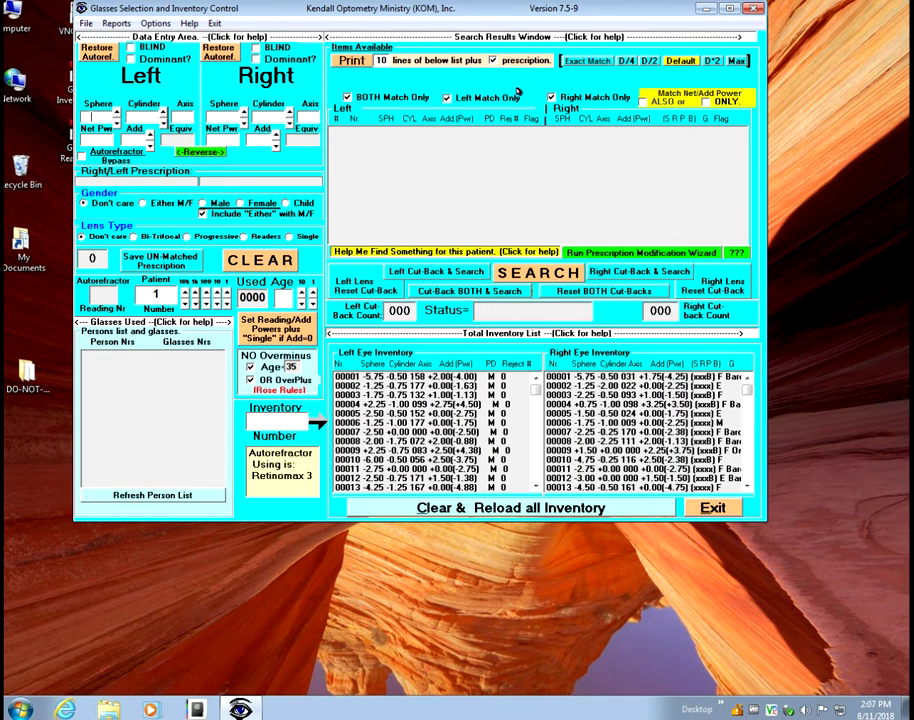
drag(536, 12, 564, 89)
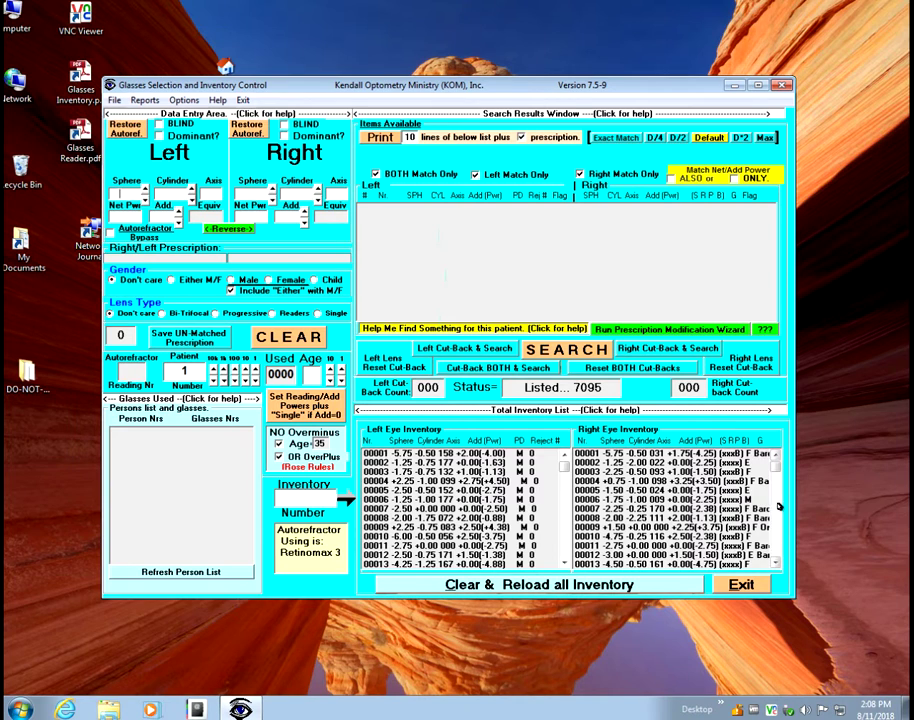
mouse_move(777, 456)
mouse_down()
mouse_move(781, 555)
mouse_move(795, 460)
mouse_up()
Read pages 1 and 2 of the Data Entry Area help, then close the document.
click(240, 115)
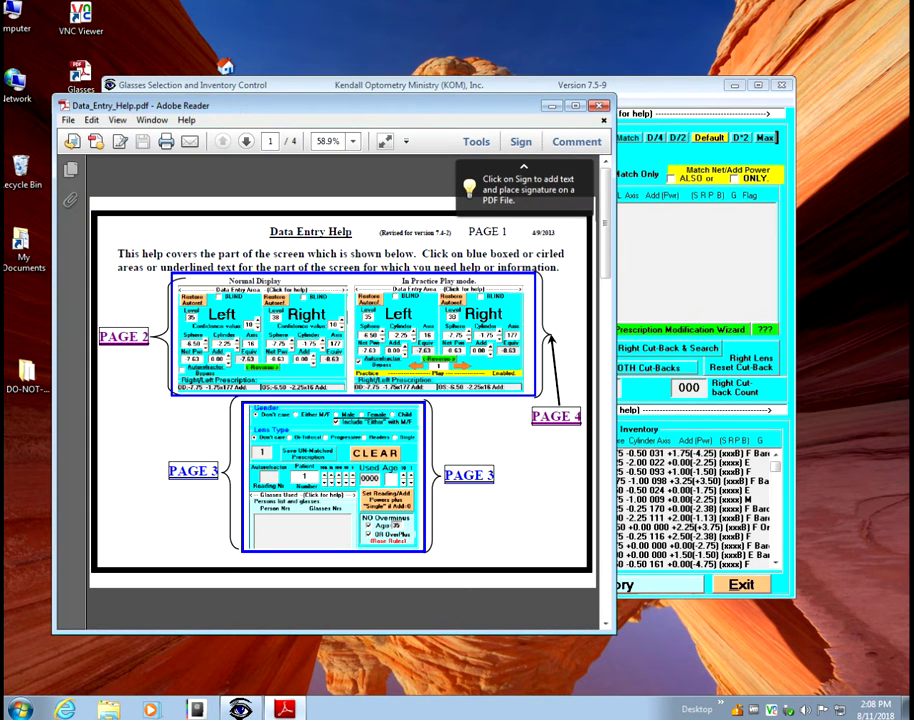
click(124, 341)
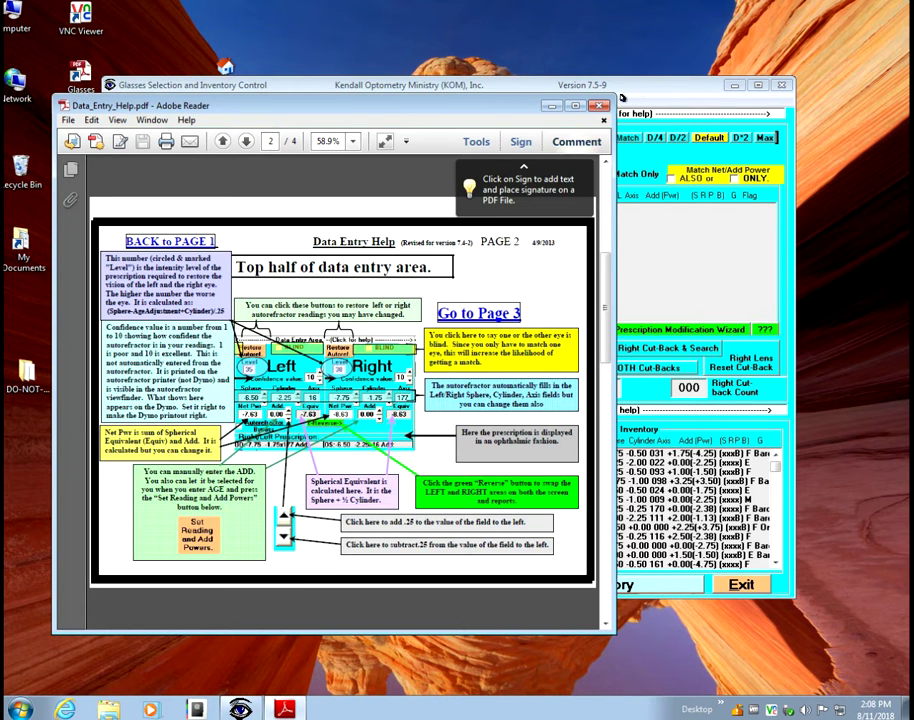
click(600, 106)
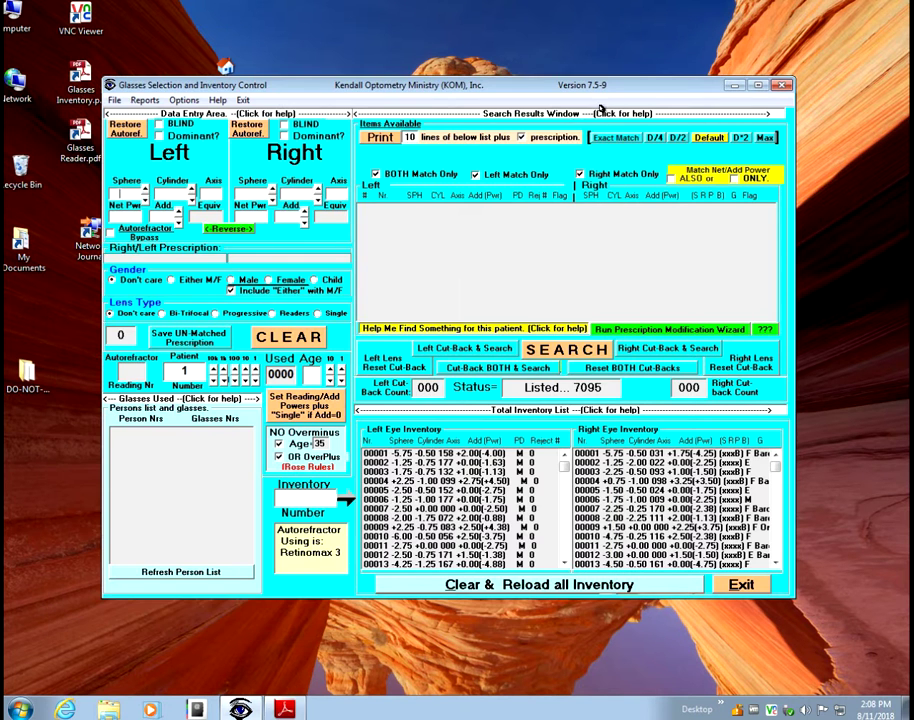
Page through all four pages of the Search Results Window help and close the document.
click(570, 113)
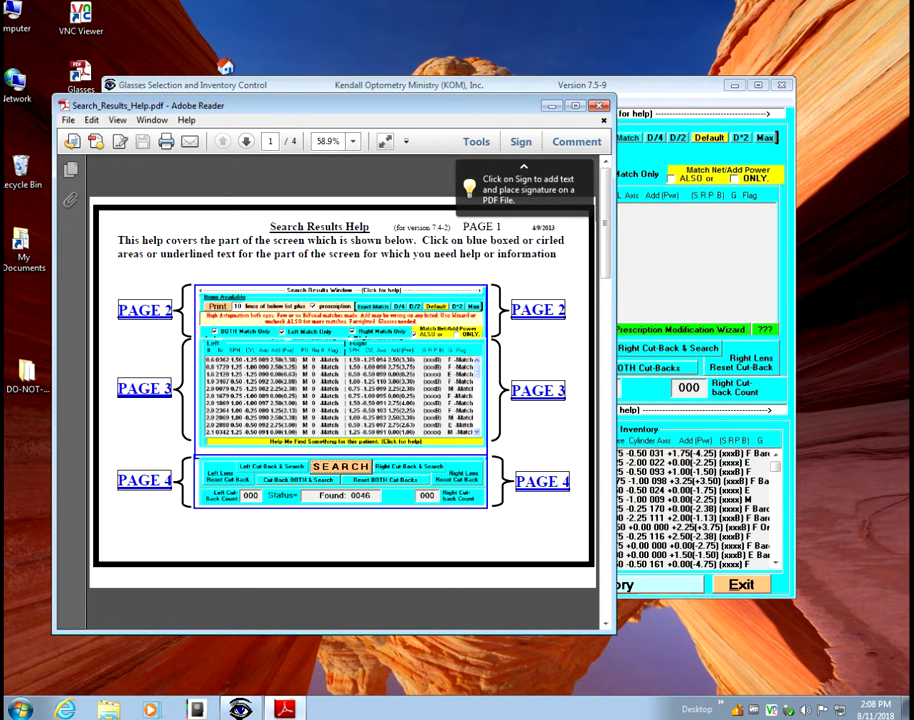
key(Page_Down)
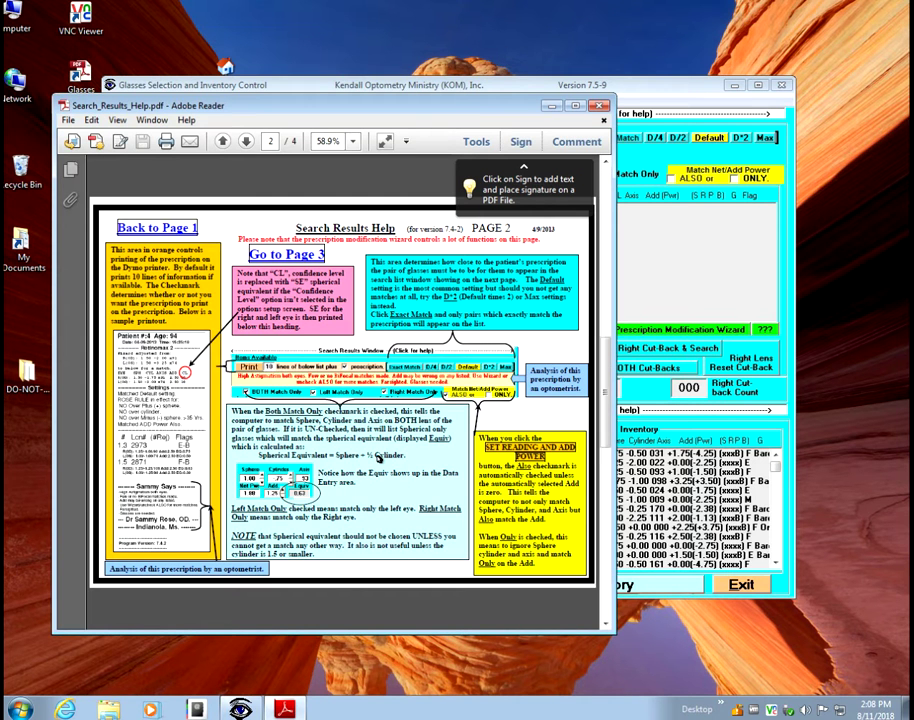
key(Page_Down)
key(Page_Down)
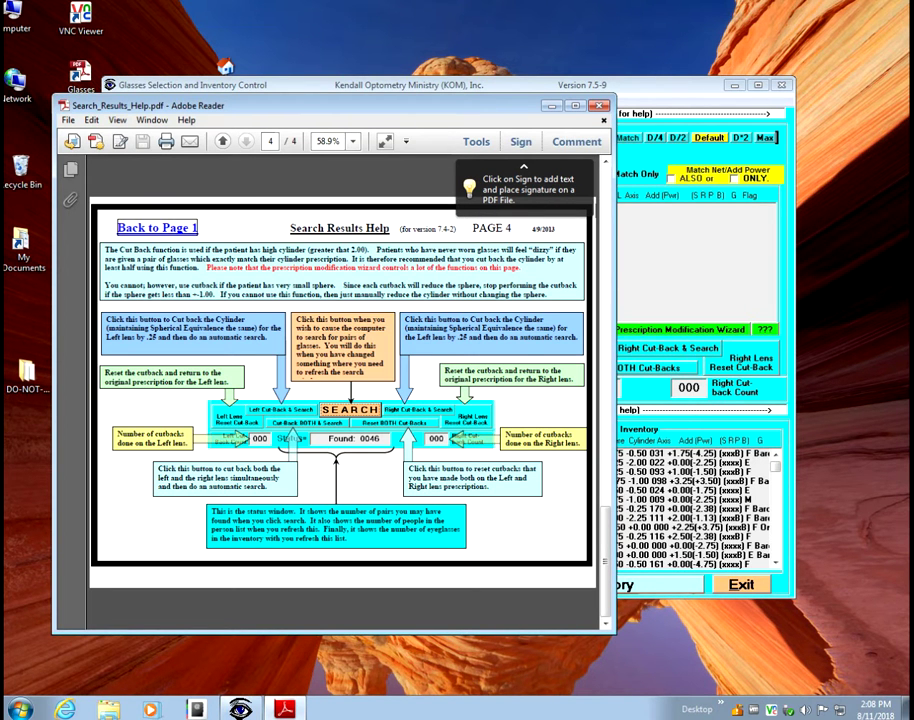
click(600, 105)
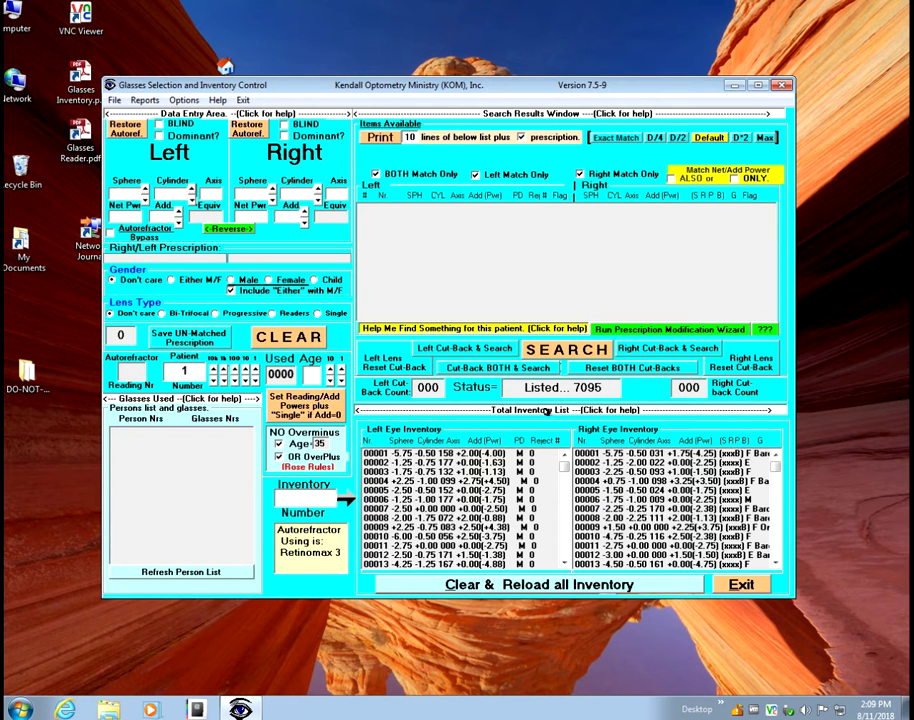
View the help for the Total Inventory List and for the Glasses Used area, closing each document.
click(568, 410)
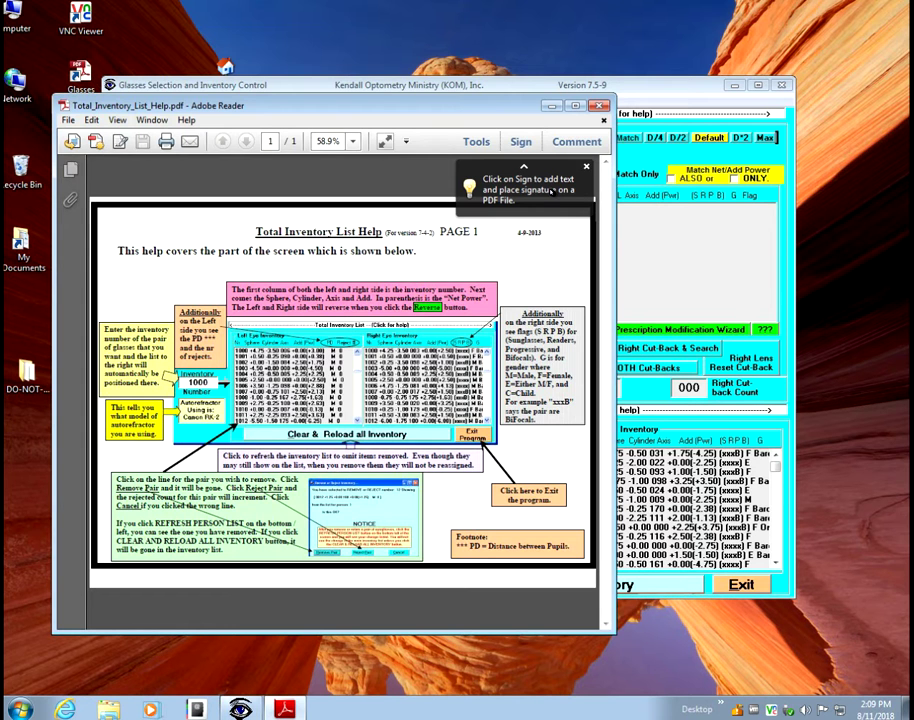
click(428, 80)
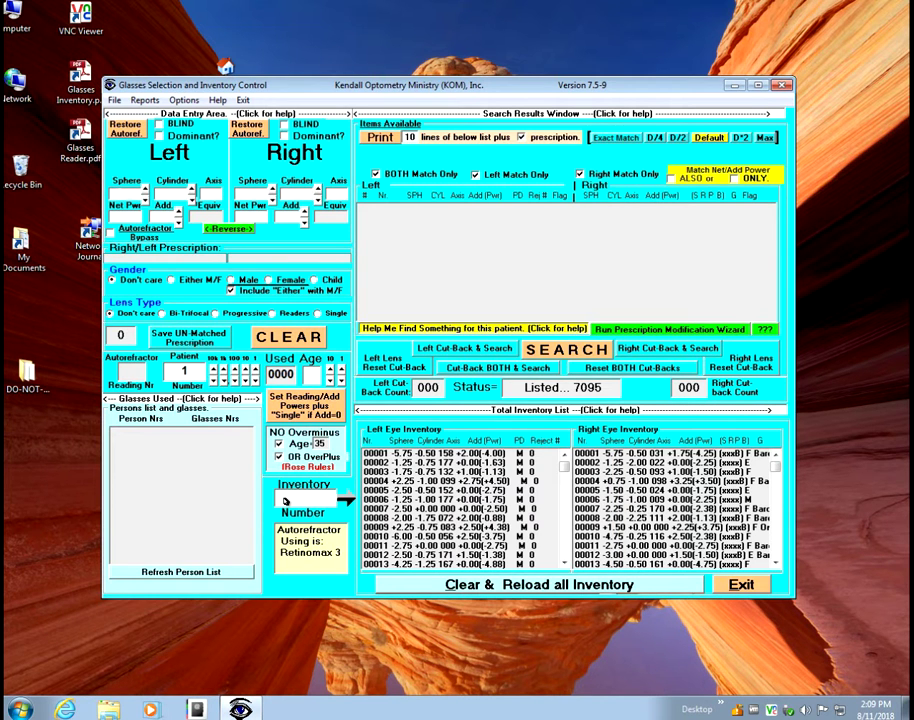
click(180, 399)
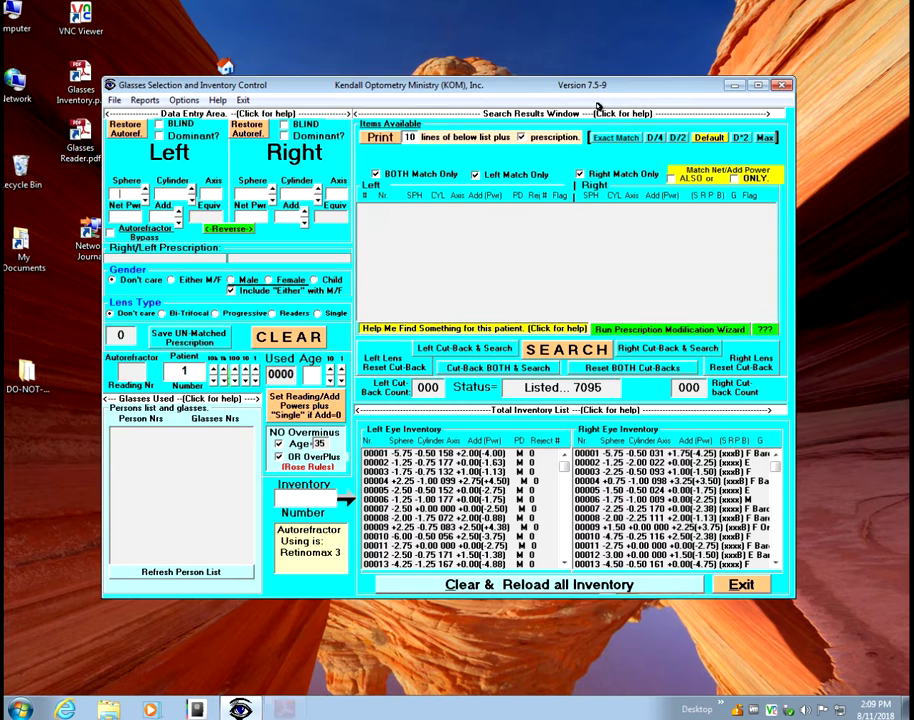
click(600, 105)
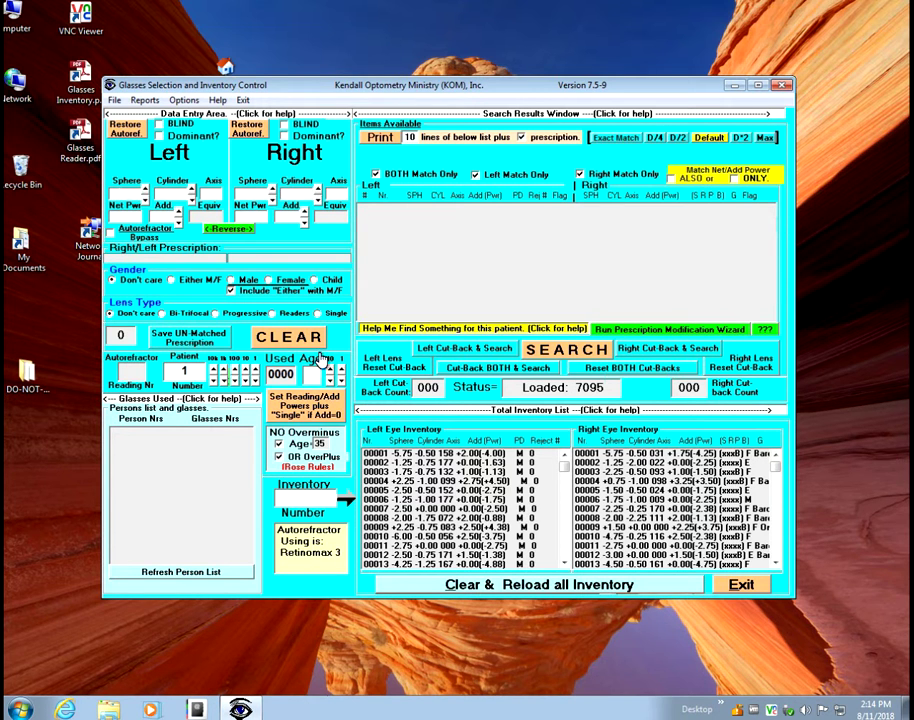
Clear the data entry area and set the patient's age to 53.
click(290, 338)
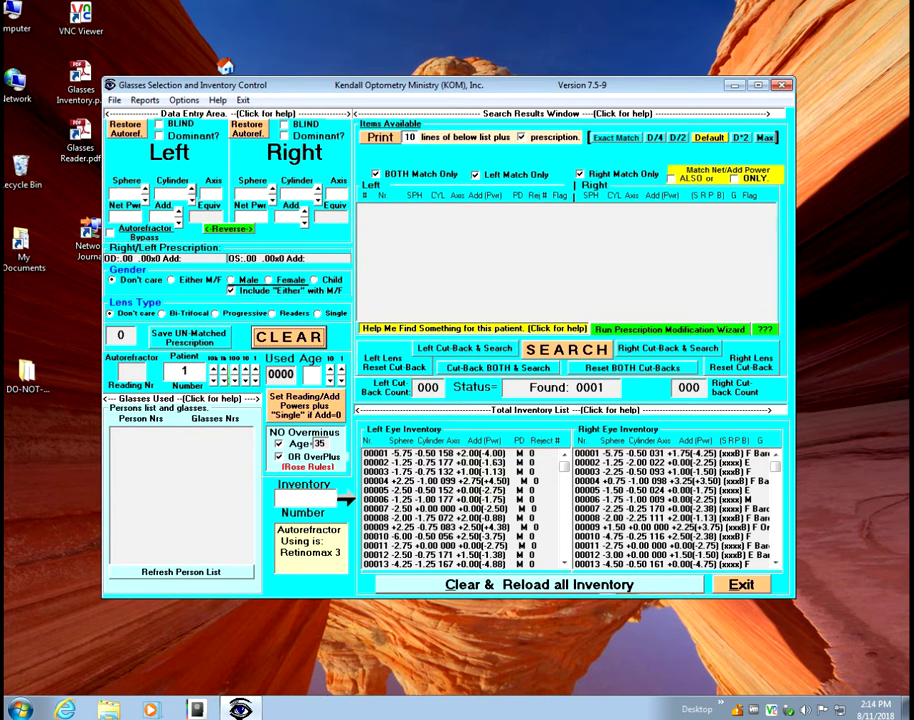
click(330, 370)
click(330, 368)
click(330, 368)
click(330, 368)
click(330, 368)
click(341, 366)
click(341, 366)
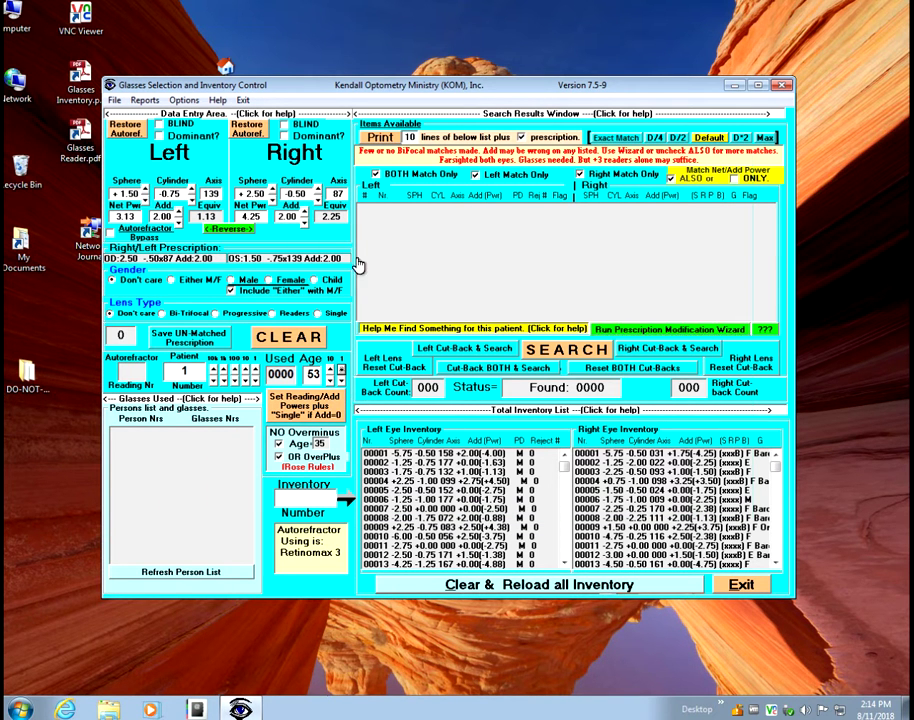
Open the Prescription Modification Wizard and try removing the bifocal Add requirement, then restore that requirement.
click(690, 336)
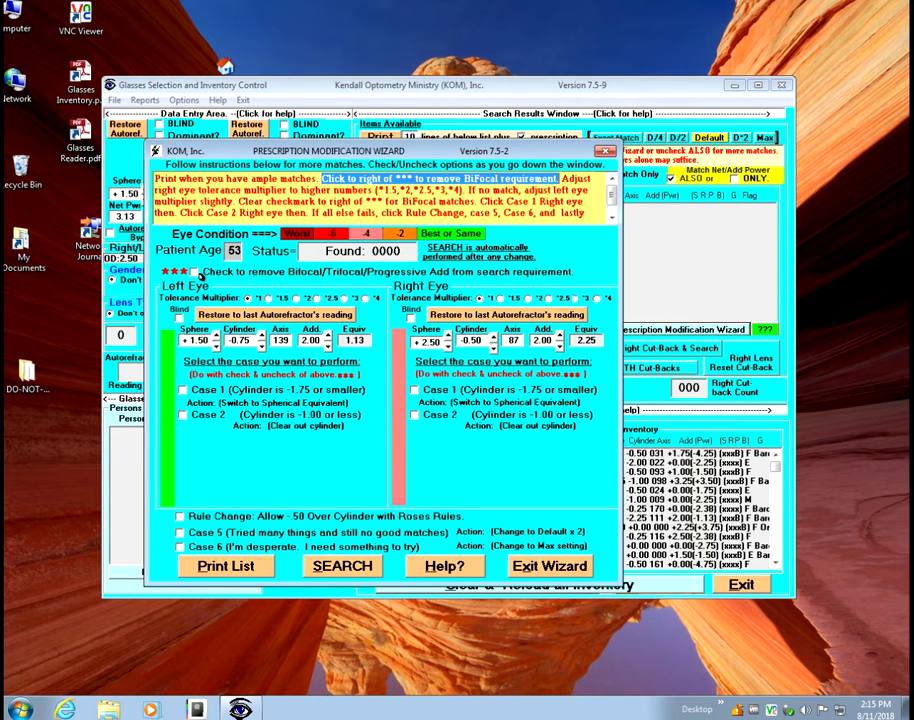
click(195, 271)
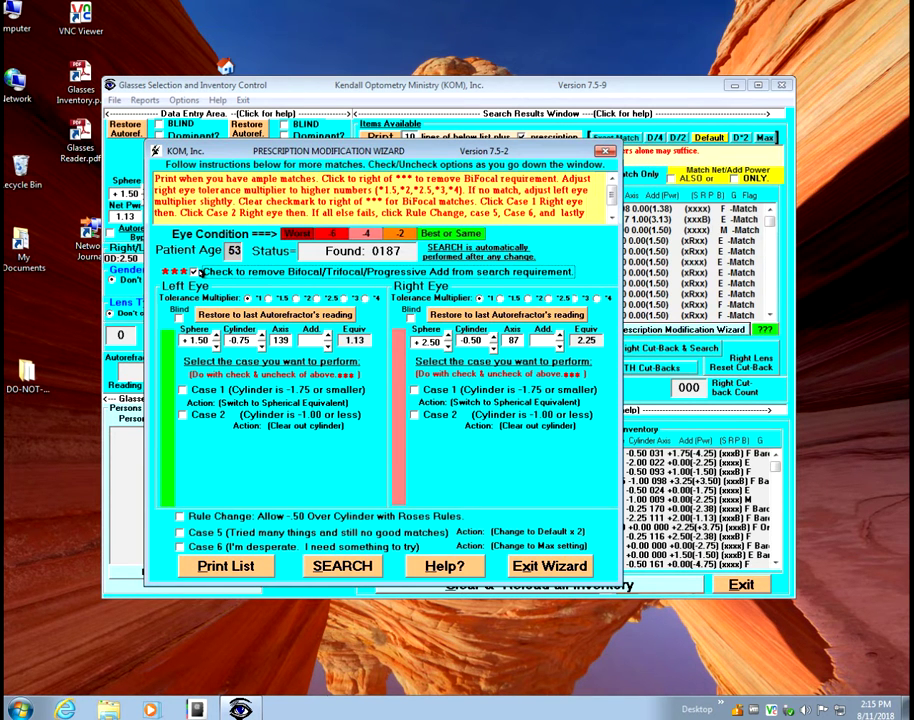
drag(405, 151, 435, 179)
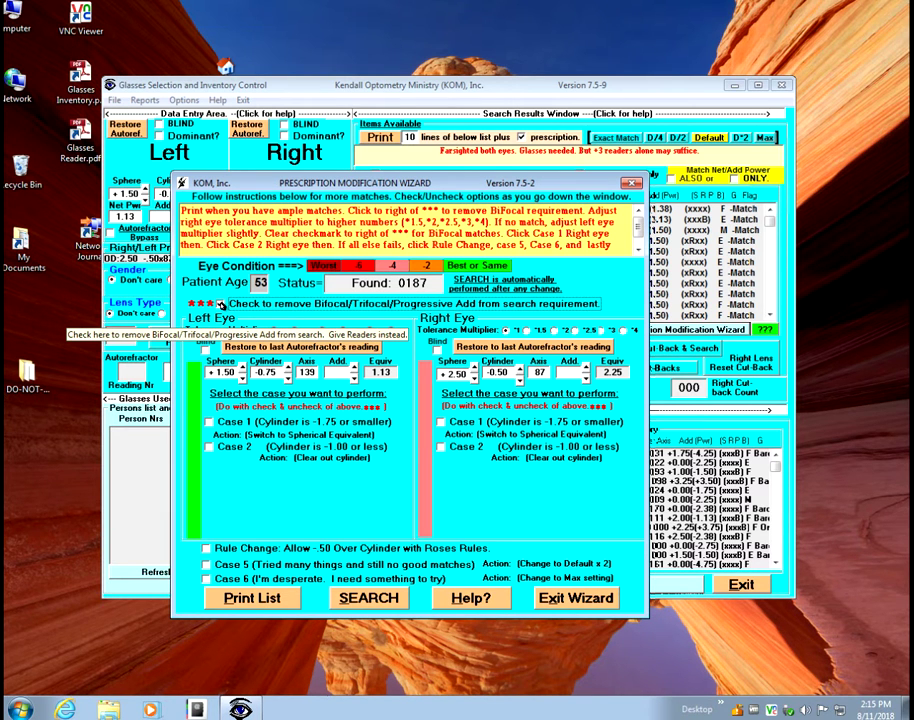
click(220, 304)
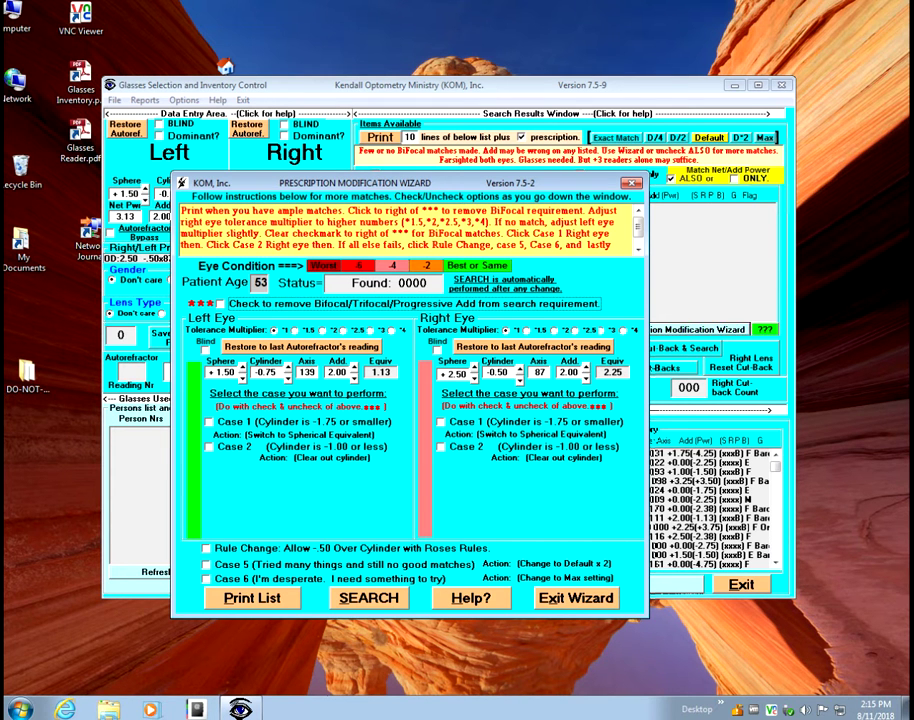
Try higher right-eye tolerance multipliers up to *4 in the wizard and set it back to *3.
drag(588, 210, 494, 222)
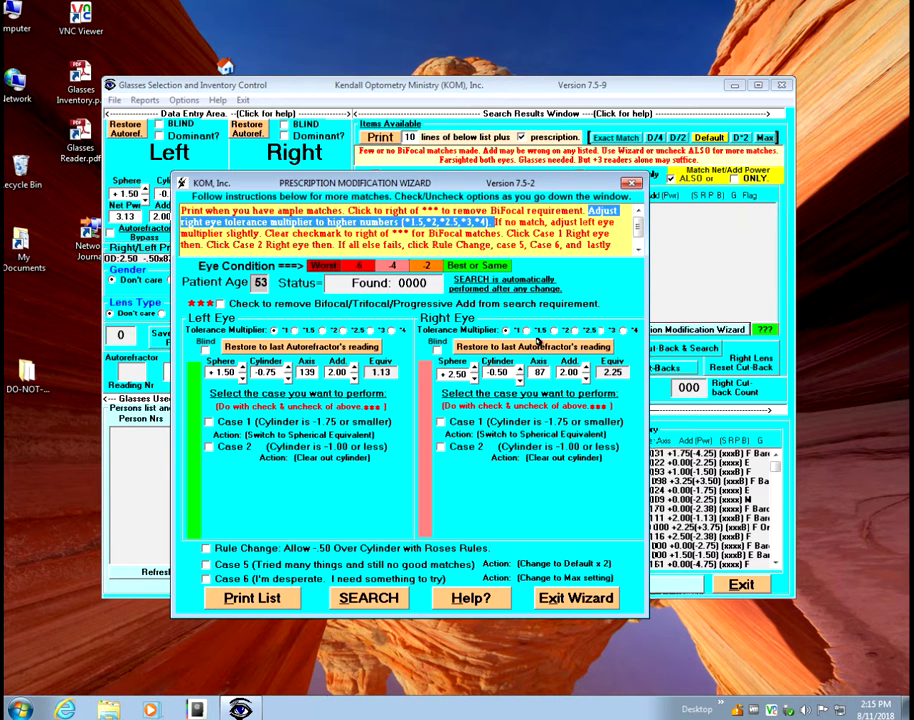
click(528, 331)
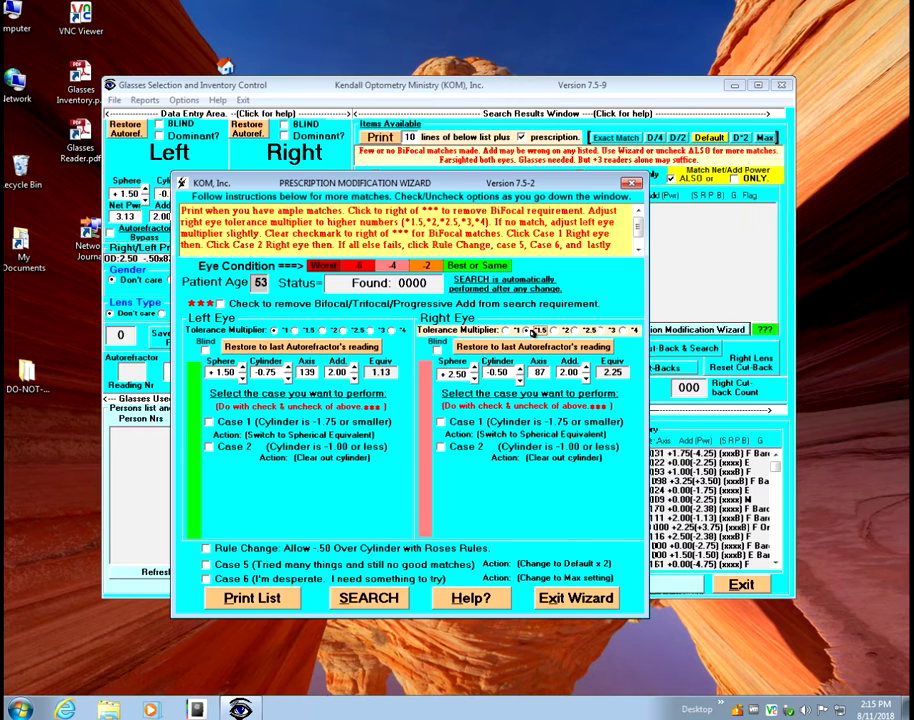
click(554, 331)
click(586, 331)
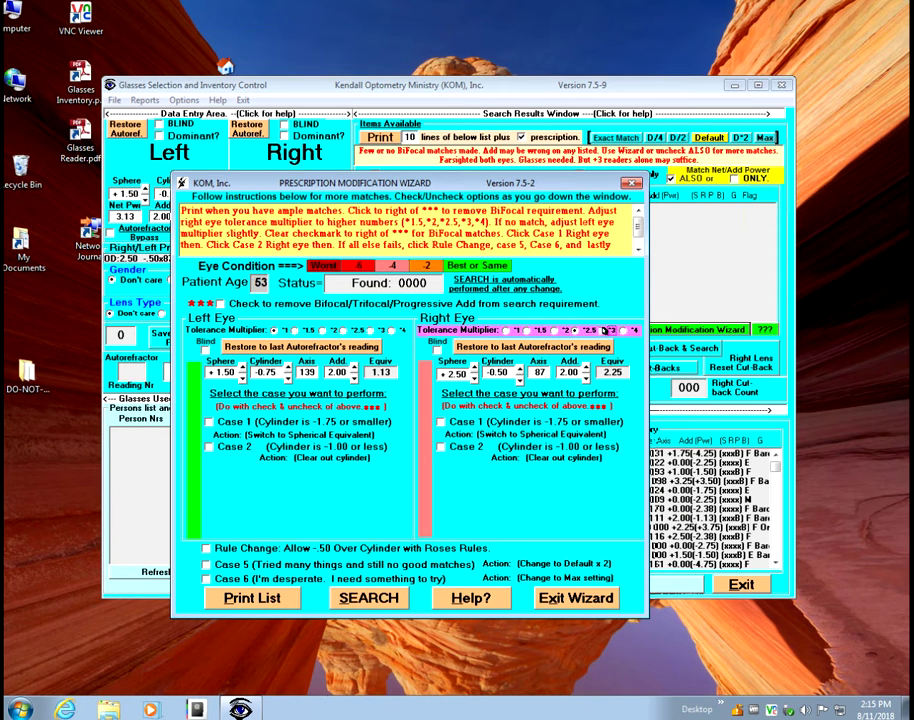
click(610, 331)
click(623, 331)
click(600, 331)
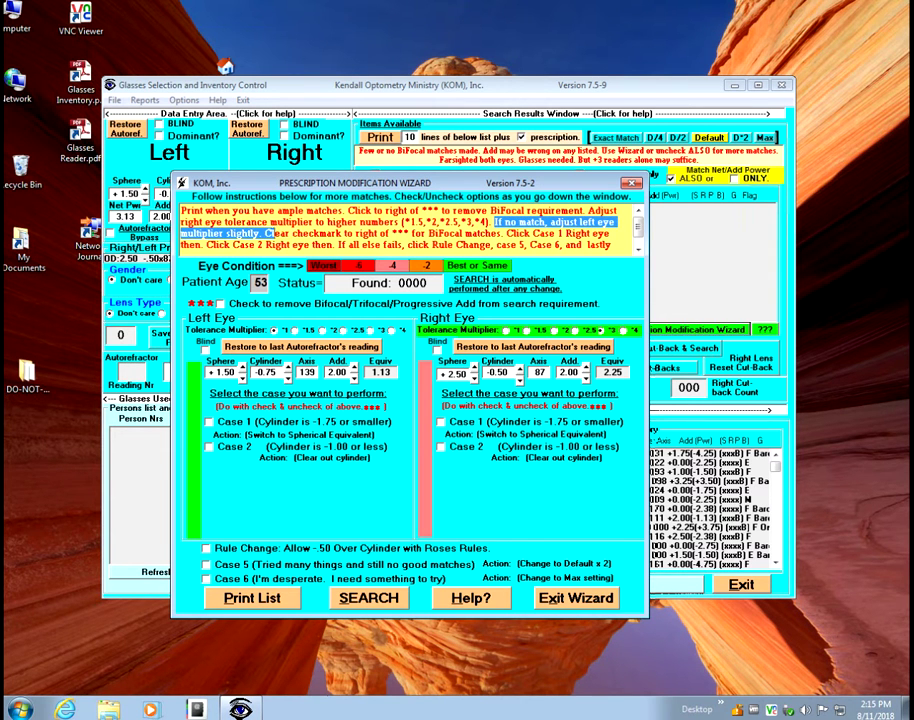
Set the tolerance multiplier to *2 for the left eye and *2.5 for the right eye, then exit the wizard.
click(297, 331)
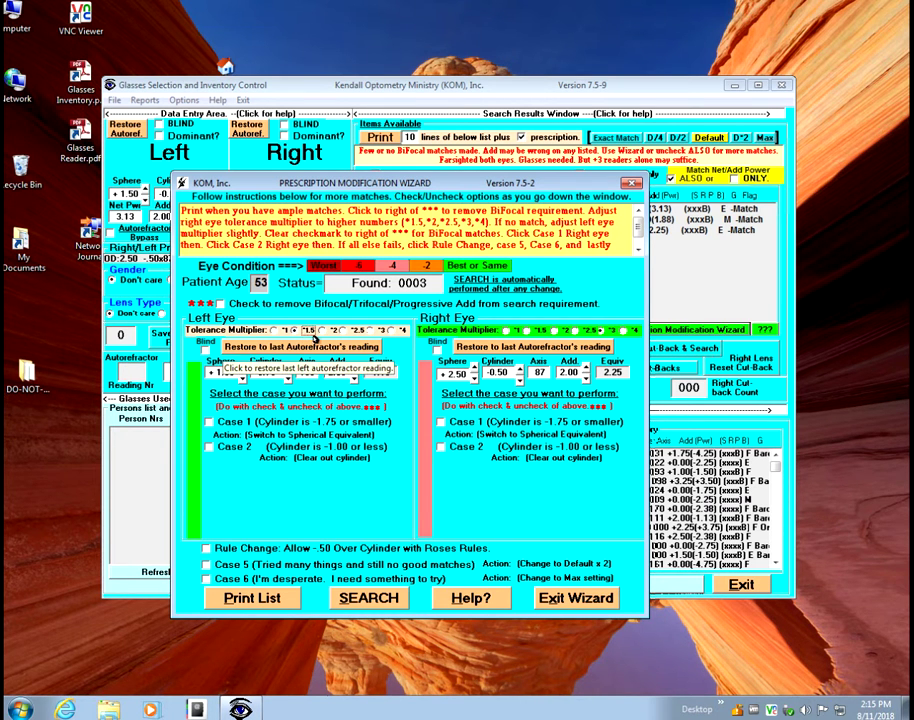
click(322, 331)
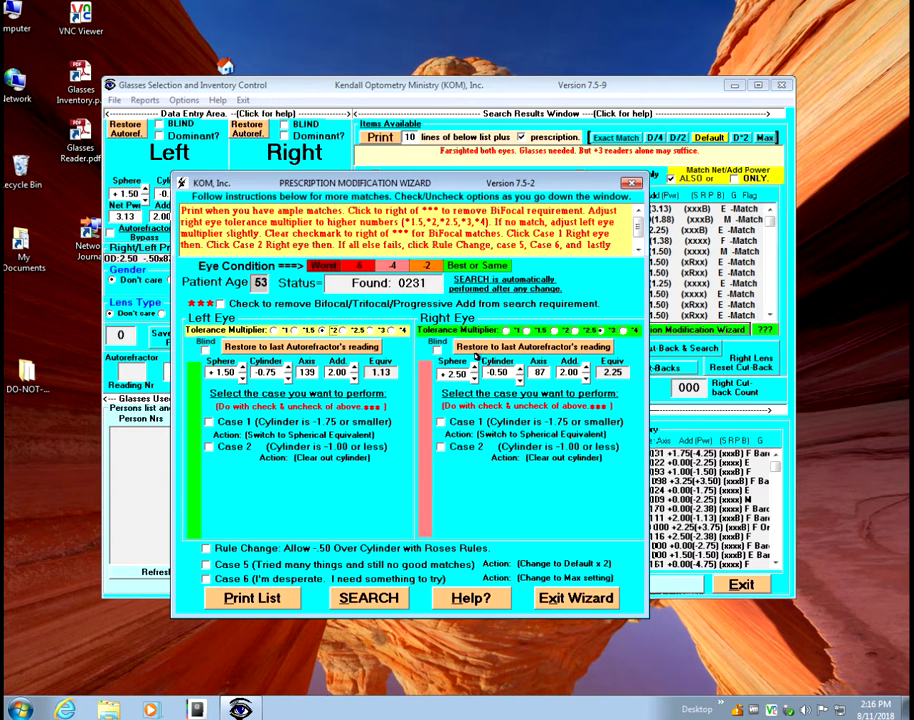
click(568, 331)
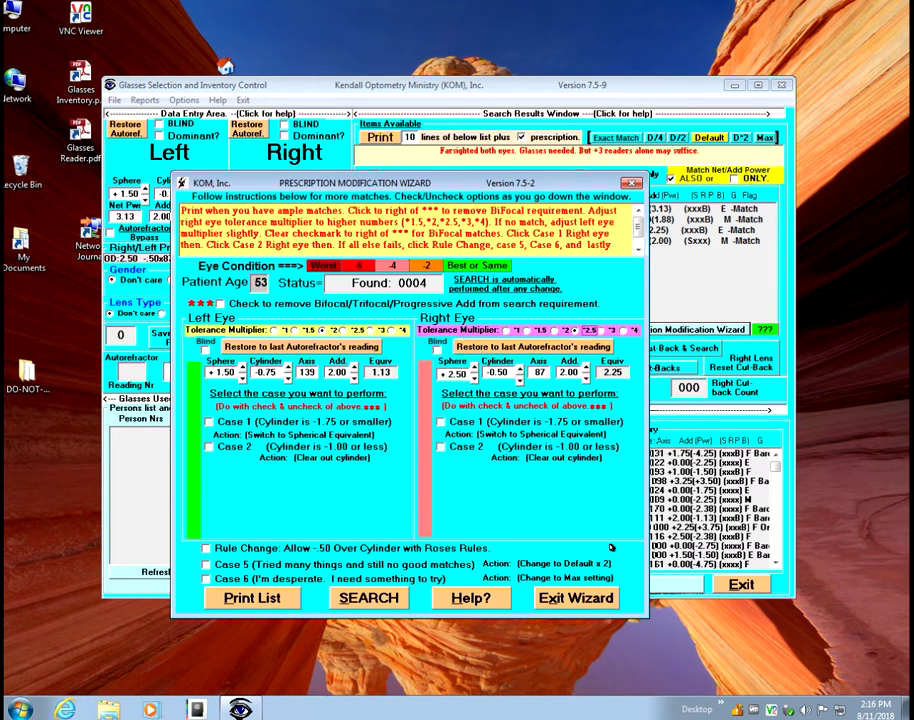
click(590, 599)
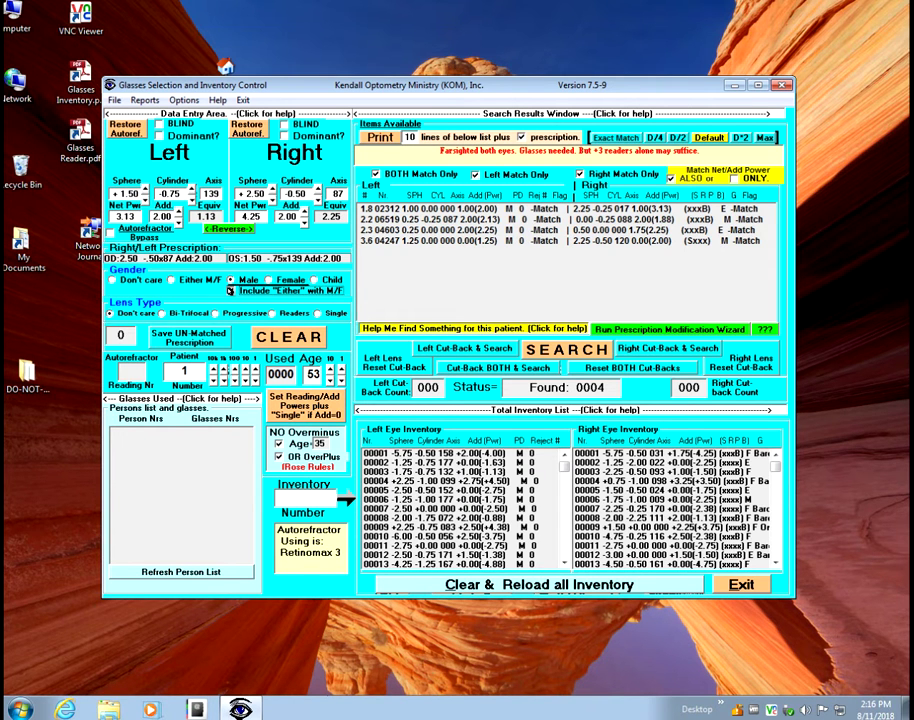
Restrict the matches to Male without including "Either", and set the lens type to Single.
click(230, 281)
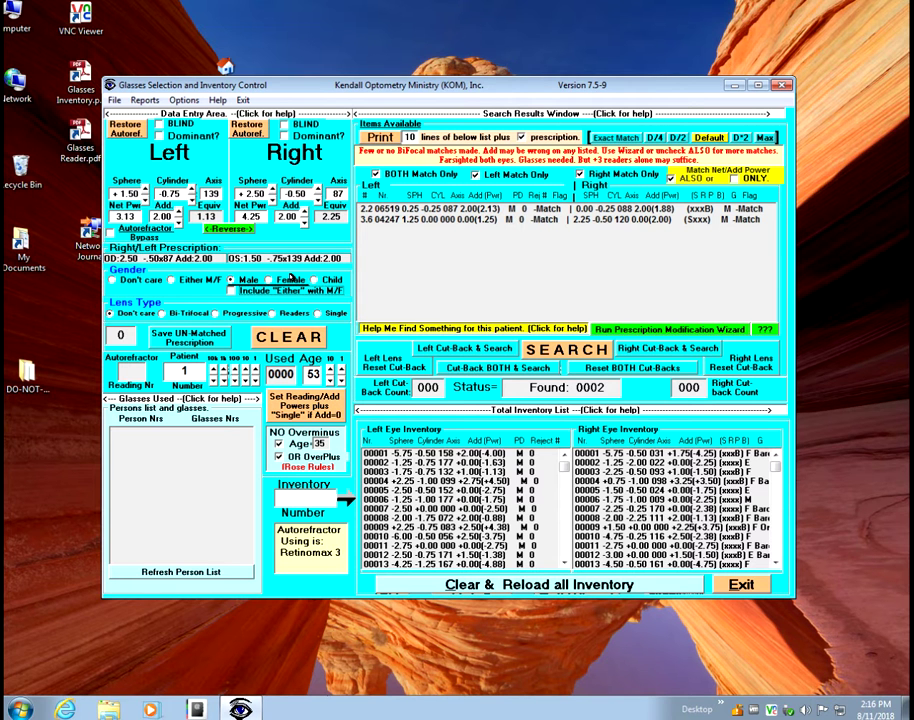
click(317, 313)
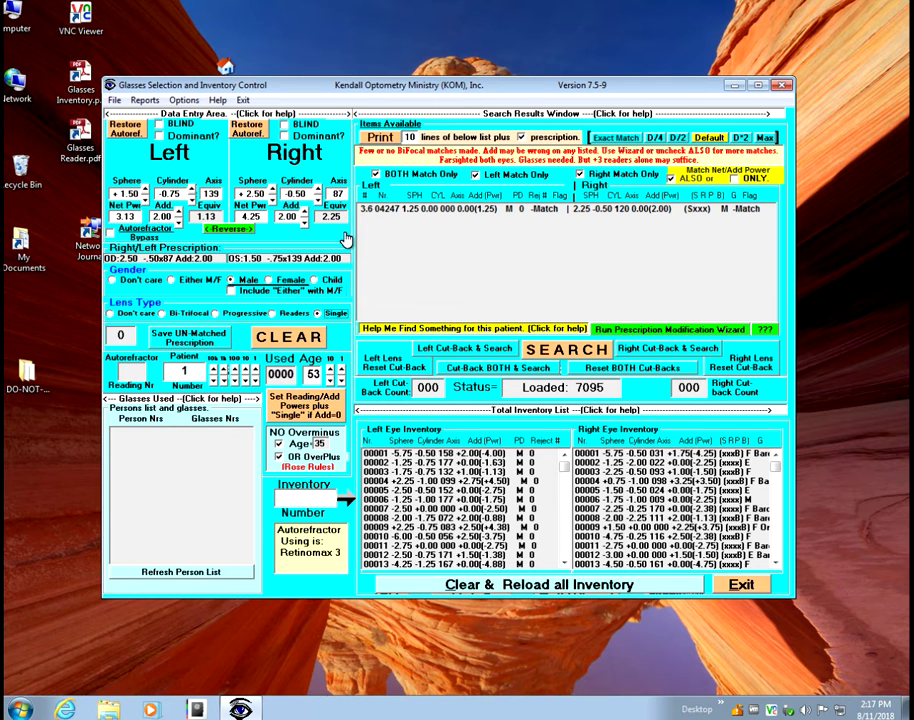
Print the match list with the prescription to Glasses Inventory.pdf in My Documents, replacing the existing file.
click(380, 137)
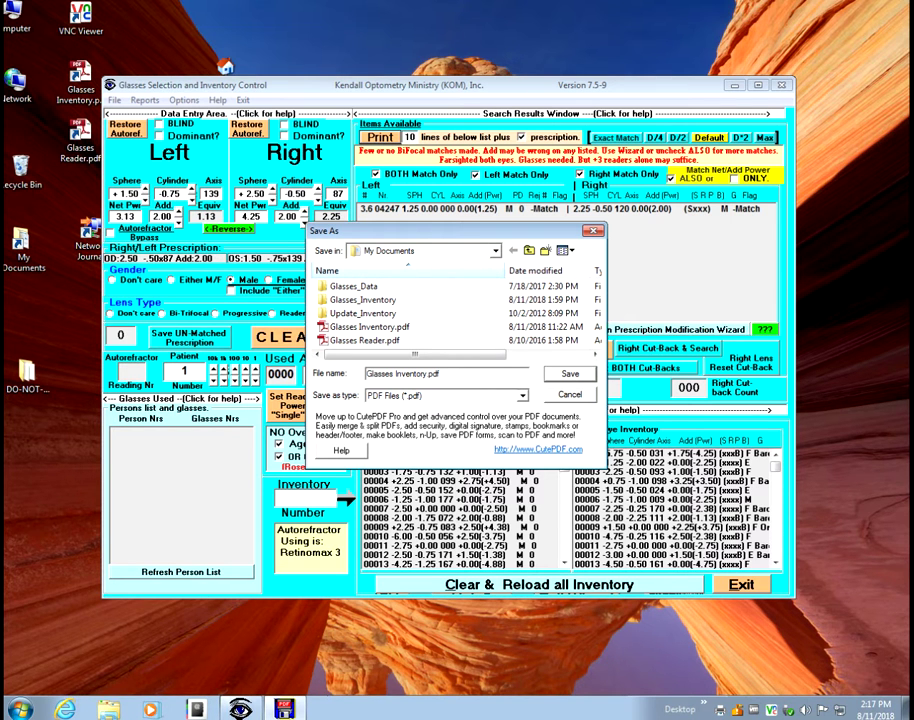
click(569, 373)
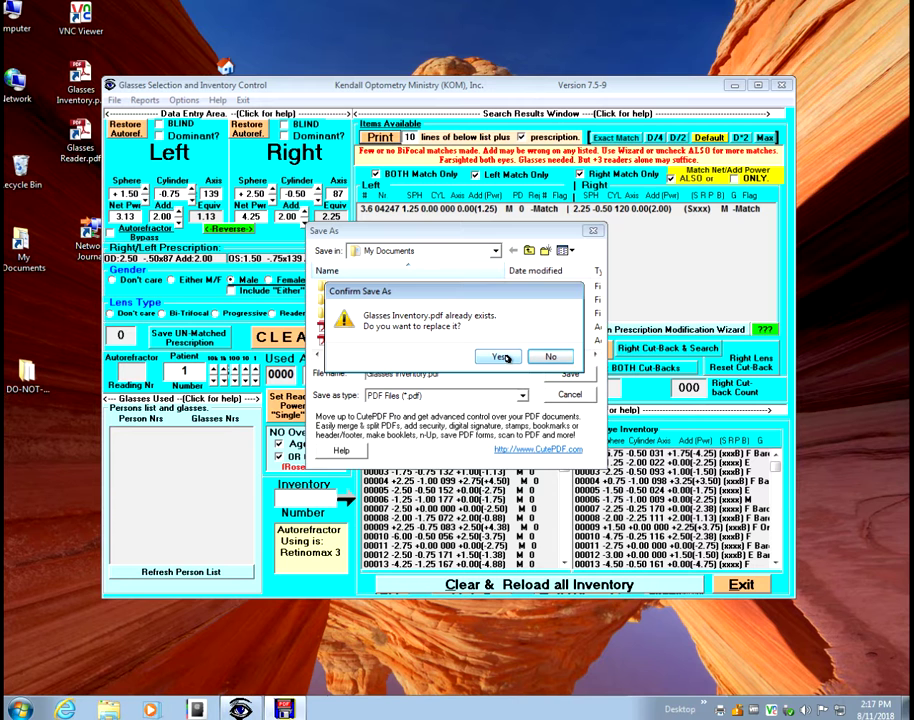
click(504, 358)
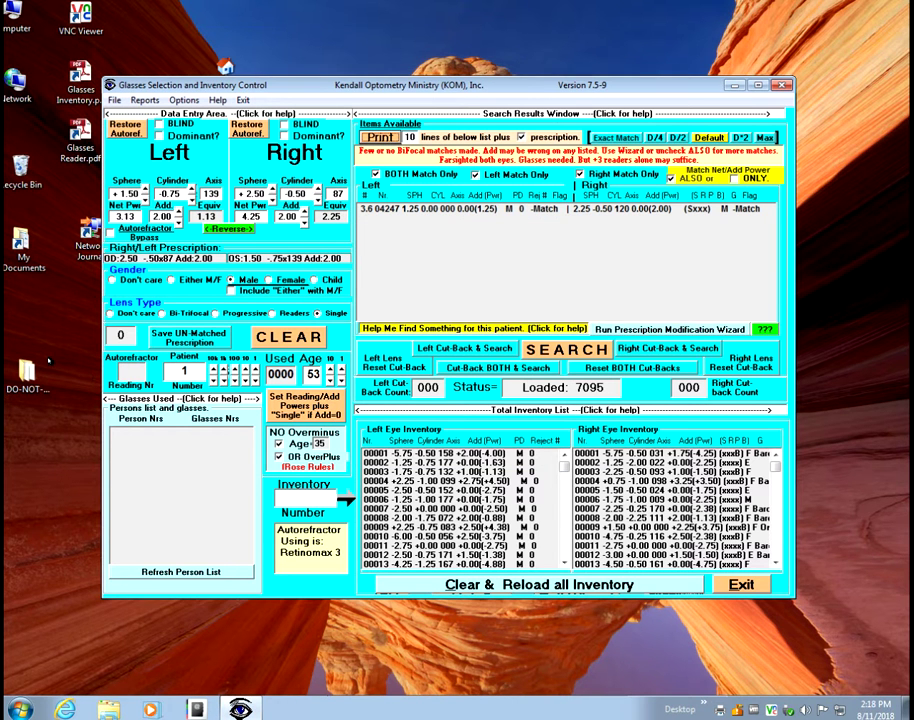
Open the Glasses Inventory.pdf printout from the desktop, check the matched pair's location number, and close the document.
double_click(85, 75)
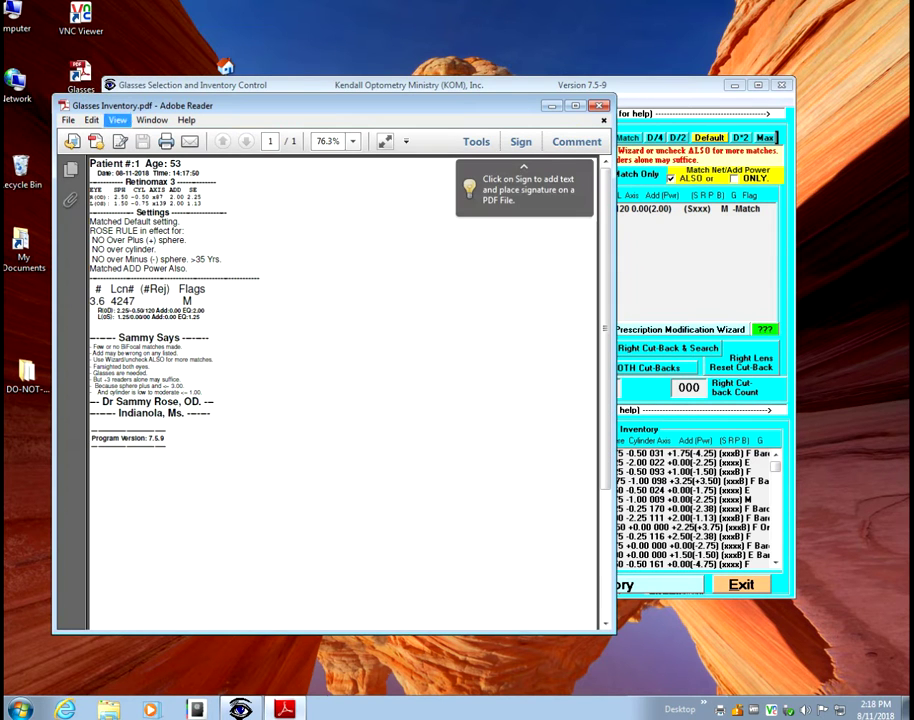
drag(122, 301, 135, 301)
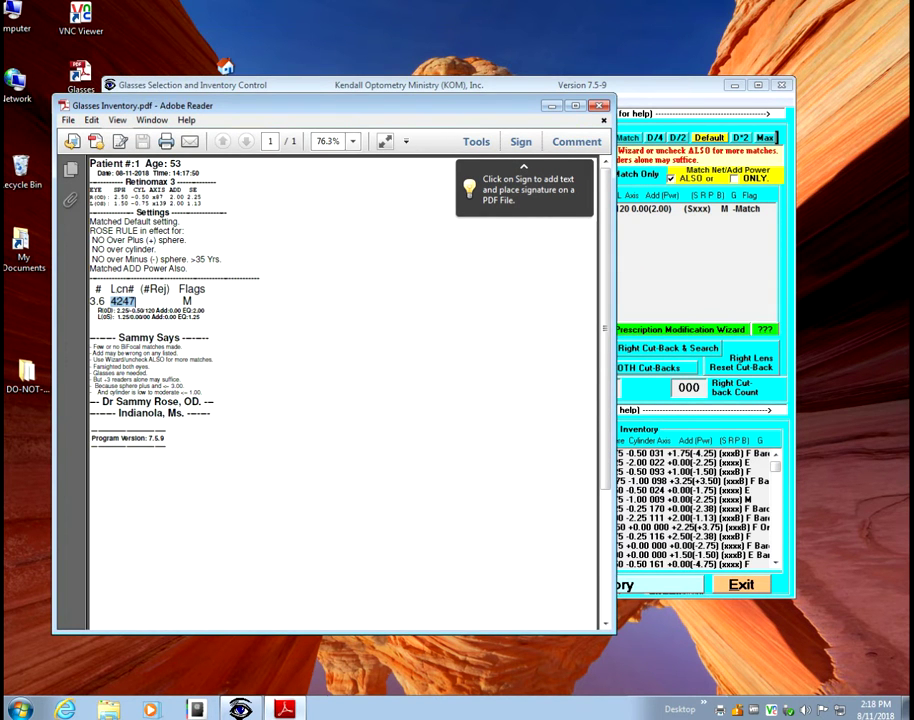
click(599, 105)
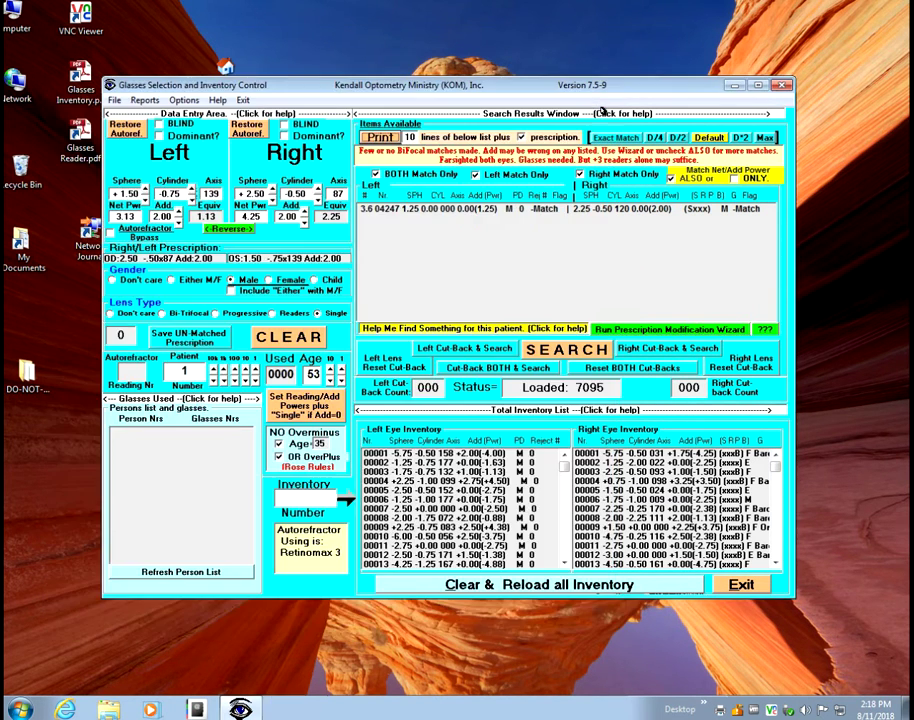
Look up inventory number 4247, remove that pair for patient 1, and refresh the person list.
click(305, 498)
text(4247)
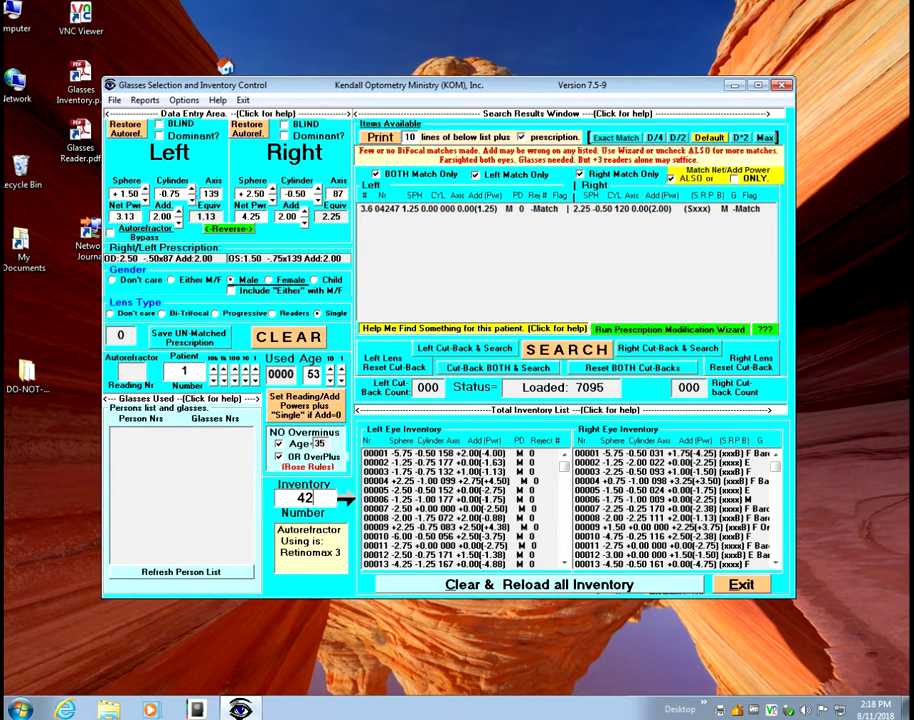
key(Return)
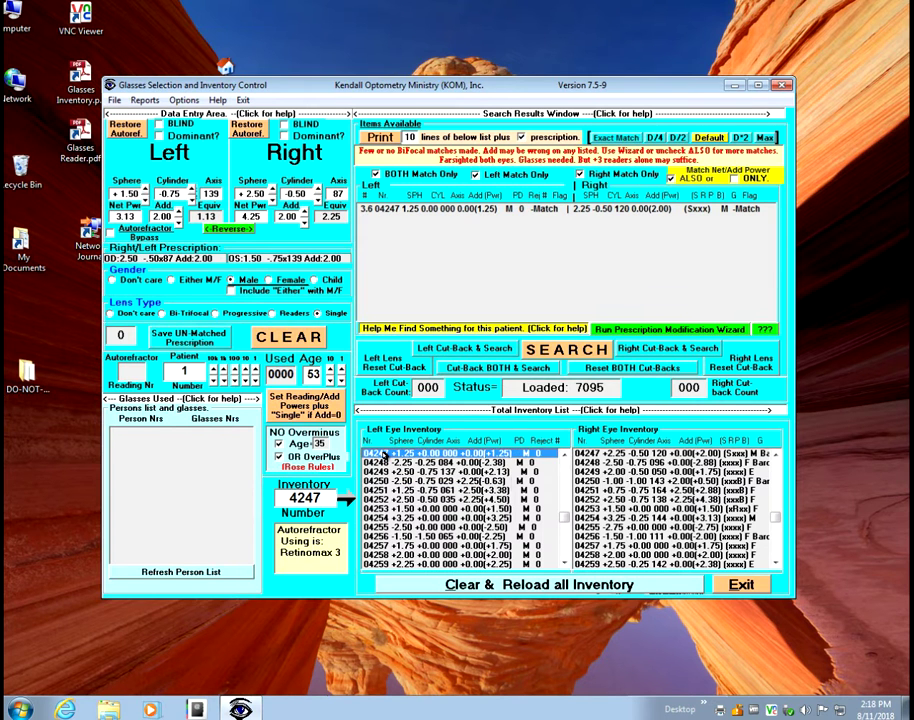
click(381, 455)
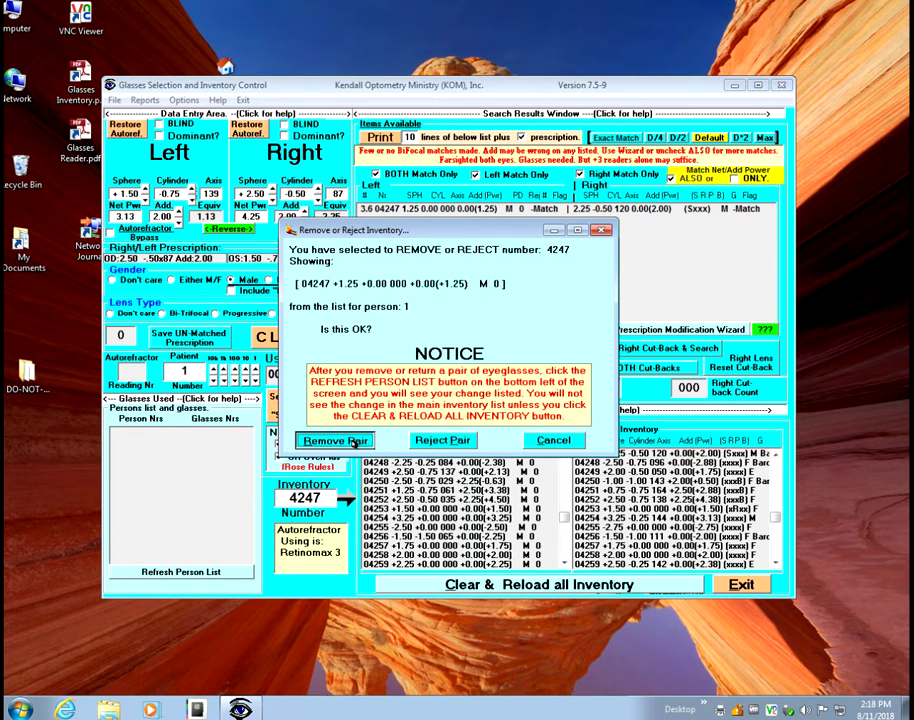
click(334, 441)
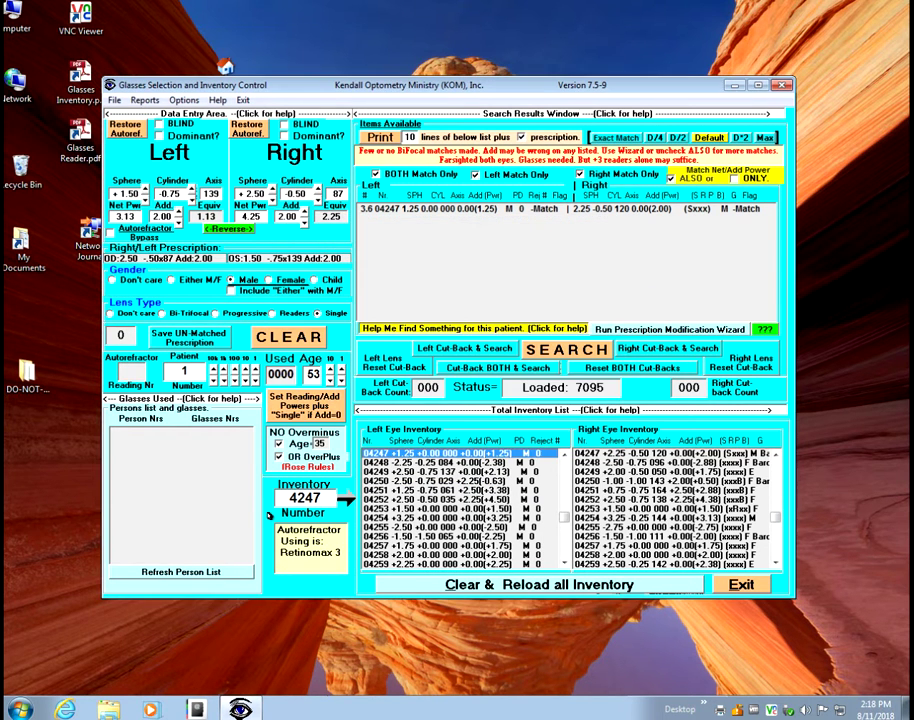
click(209, 573)
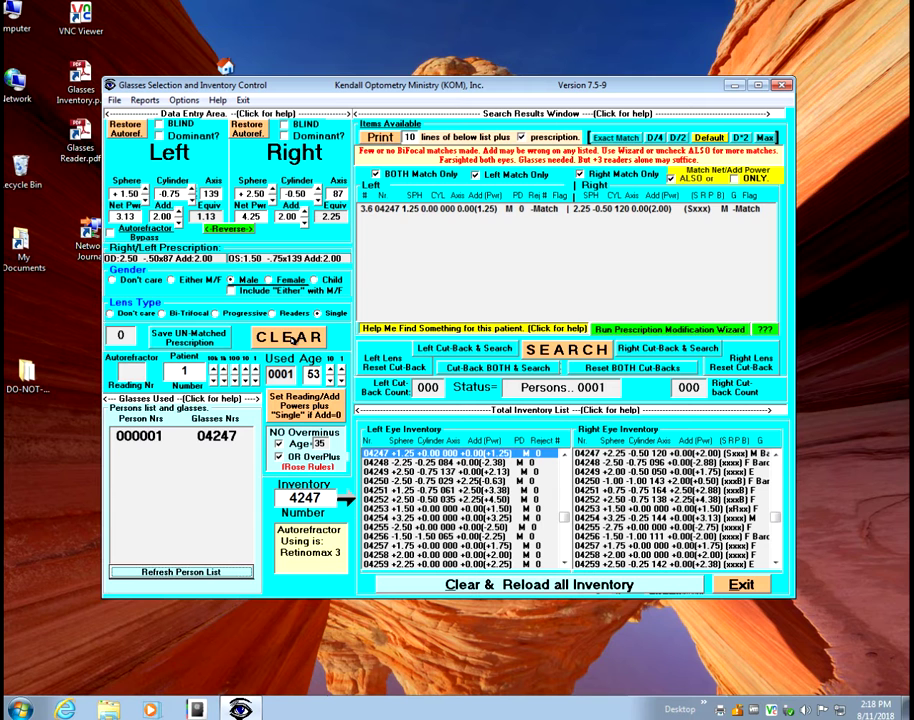
Clear the current patient's data, advance to patient number 2, and set the age to 45.
click(285, 338)
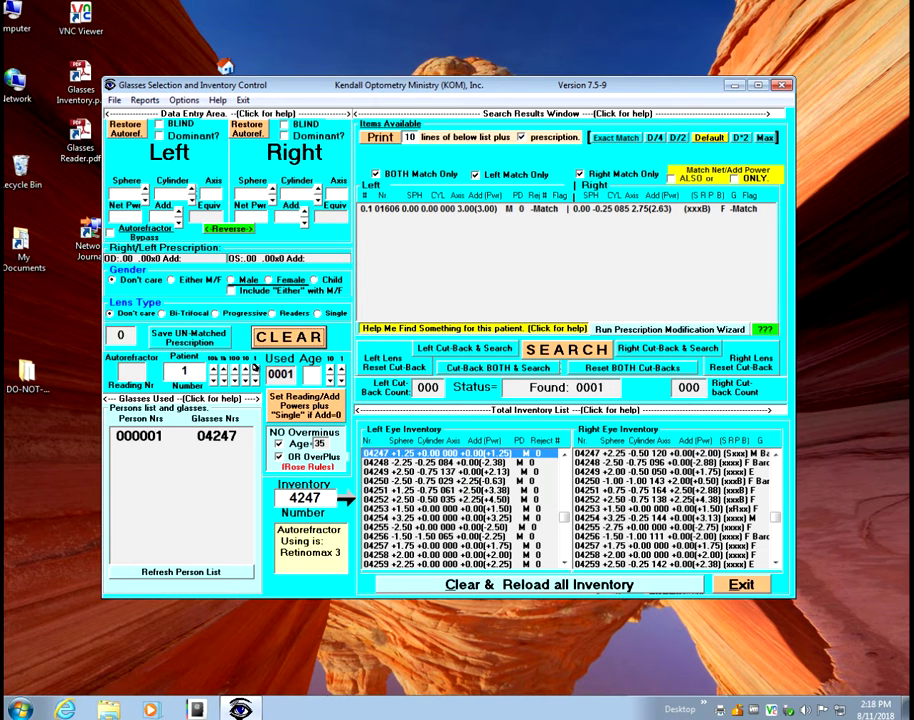
click(255, 367)
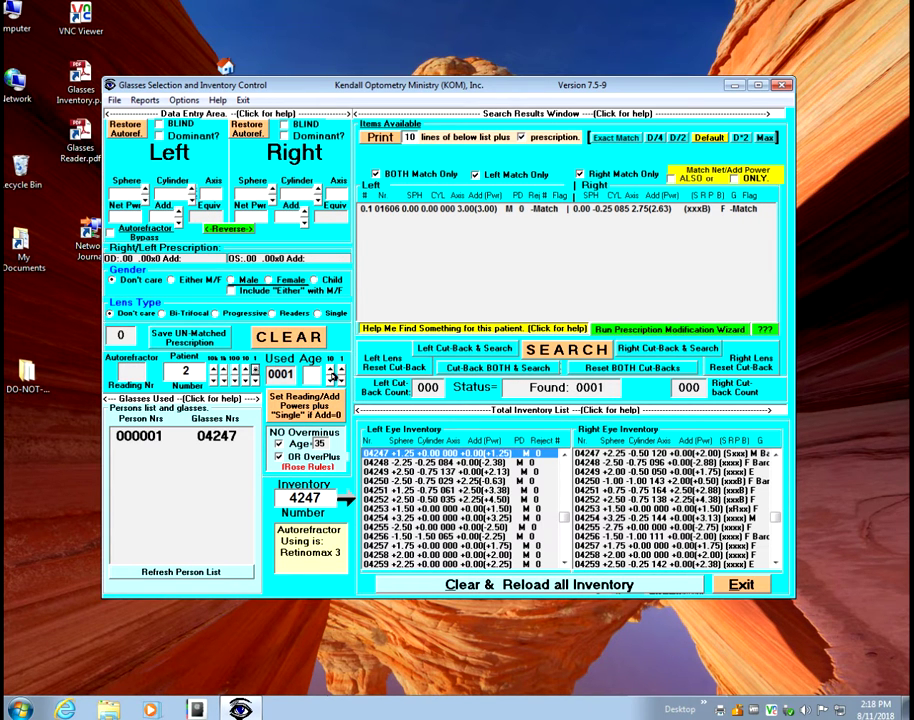
click(330, 368)
click(330, 368)
click(330, 368)
click(330, 368)
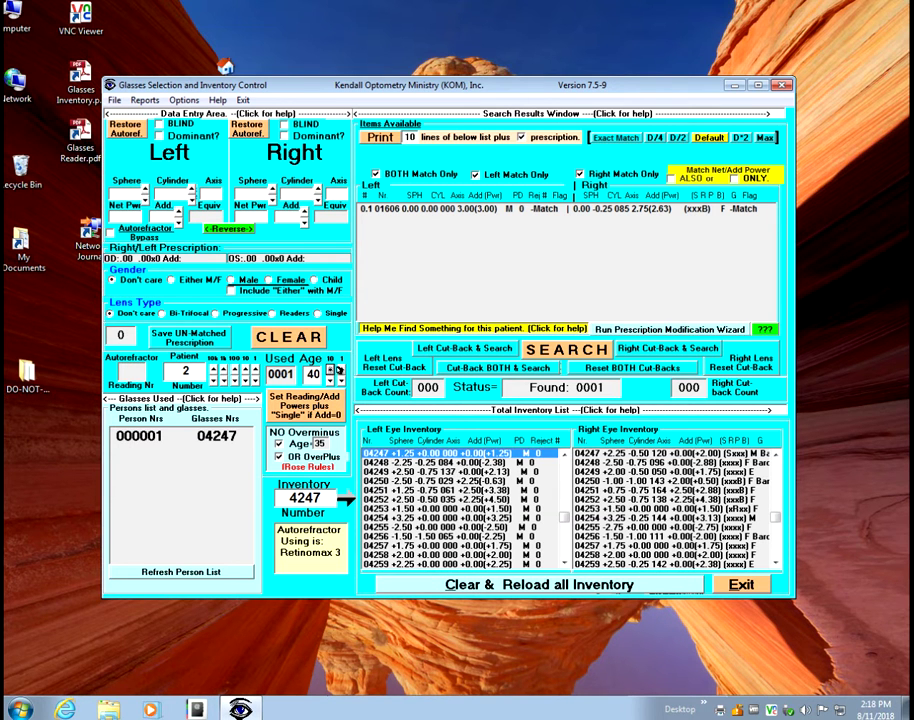
click(341, 368)
click(341, 368)
click(341, 368)
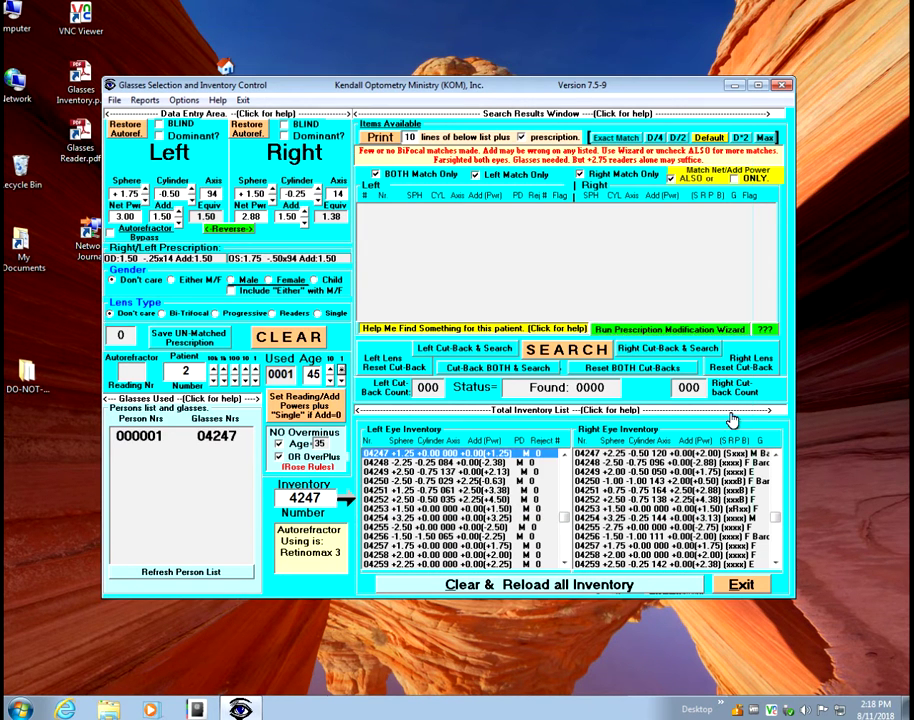
Run the Prescription Modification Wizard and try the search without the bifocal/trifocal/progressive Add requirement, then restore the requirement.
click(679, 333)
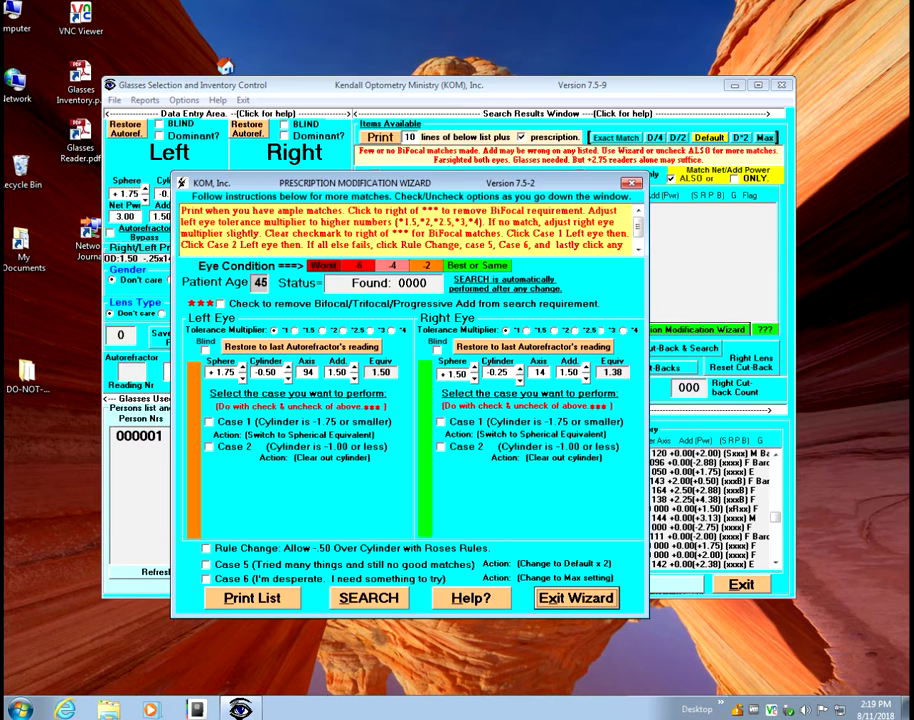
drag(348, 211, 585, 211)
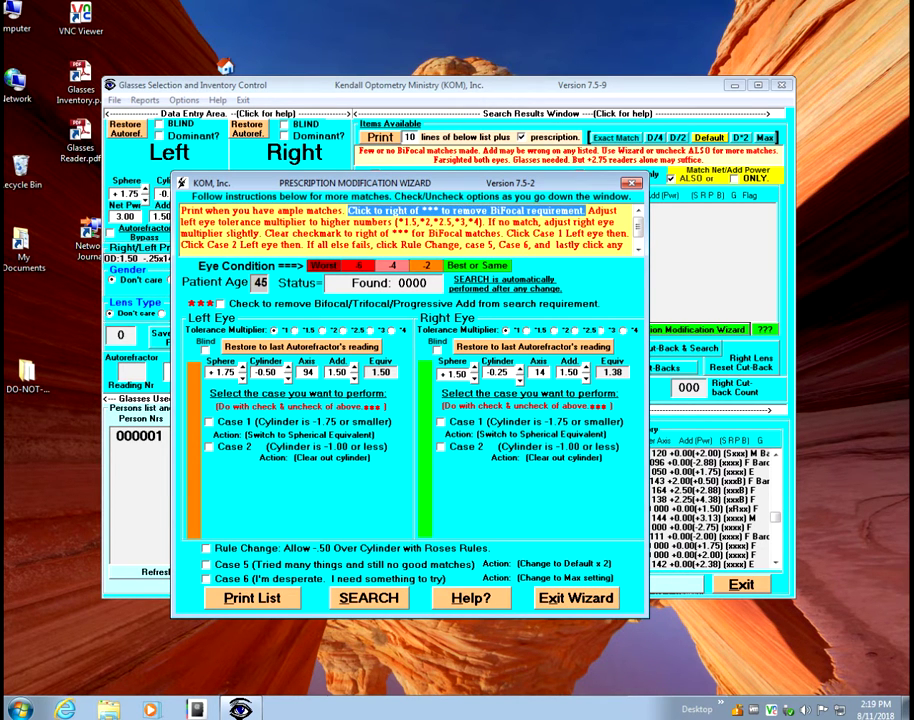
click(220, 304)
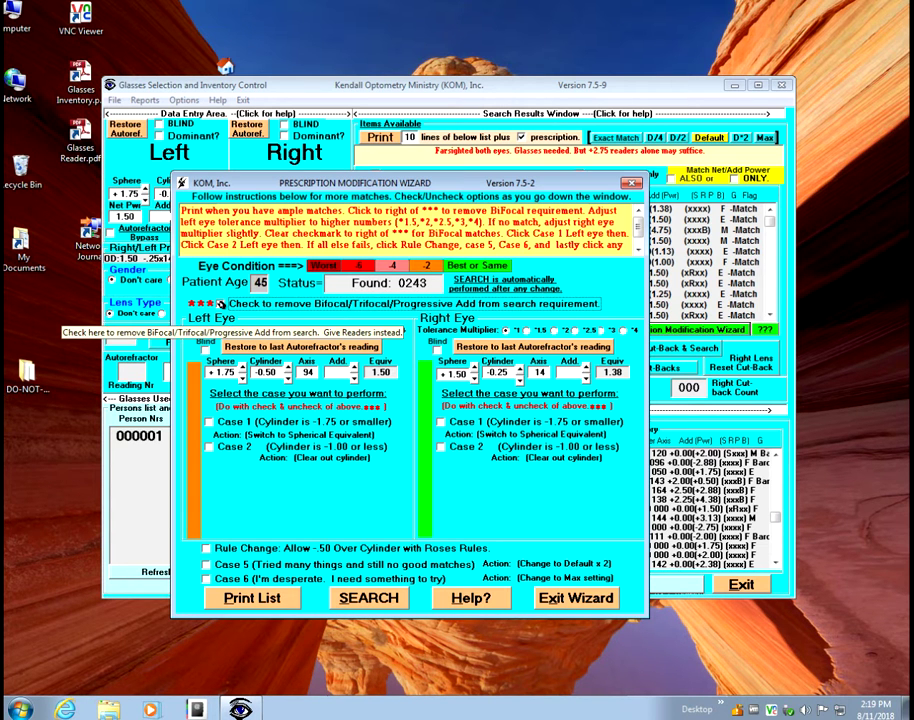
click(221, 304)
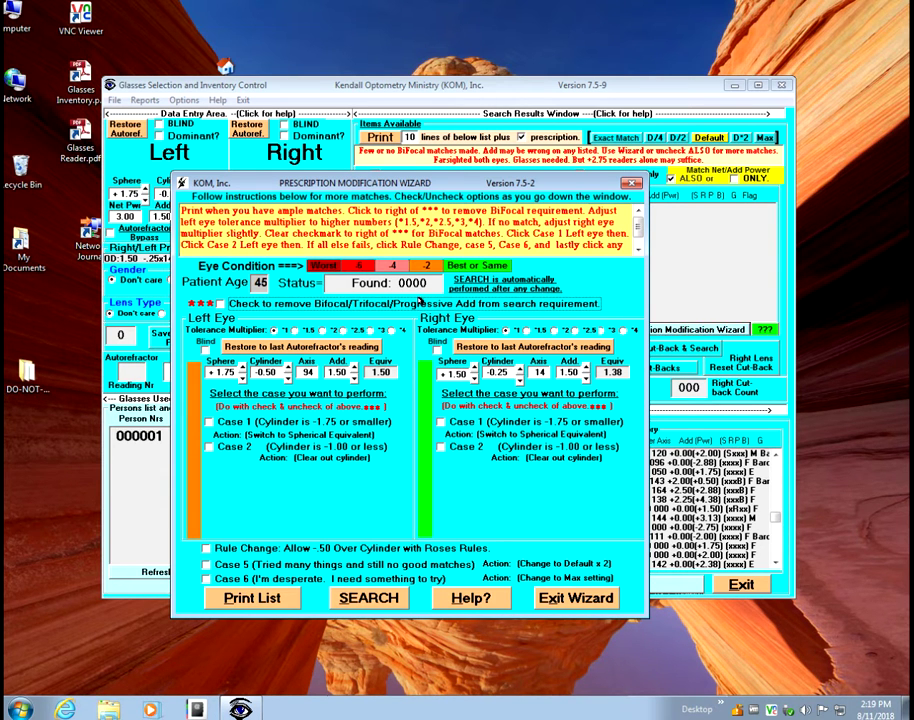
Try progressively higher tolerance multipliers for the left eye, up to *4.
click(296, 331)
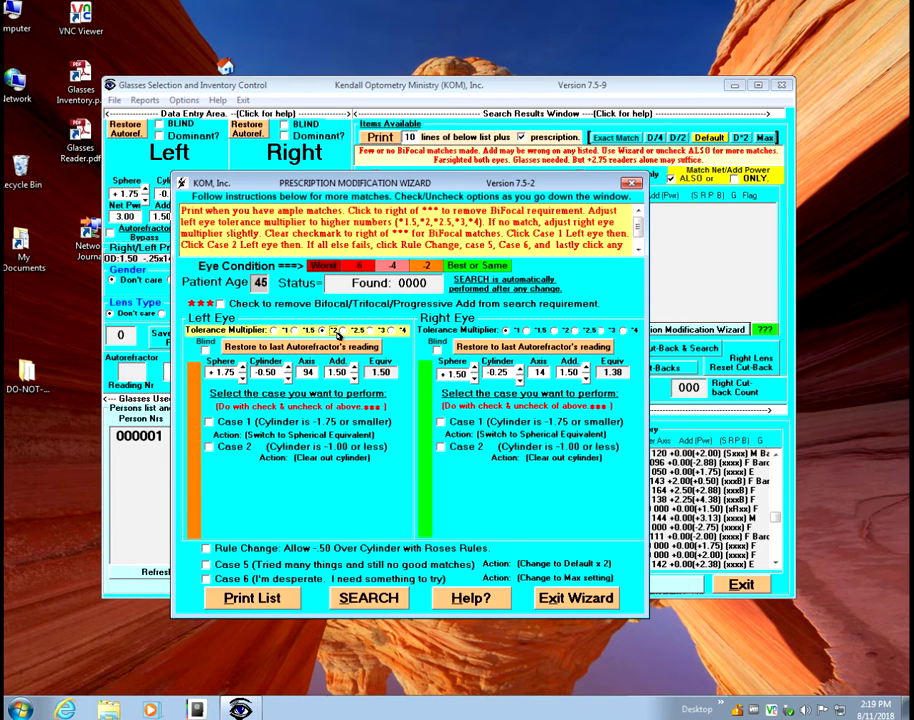
click(343, 331)
click(371, 332)
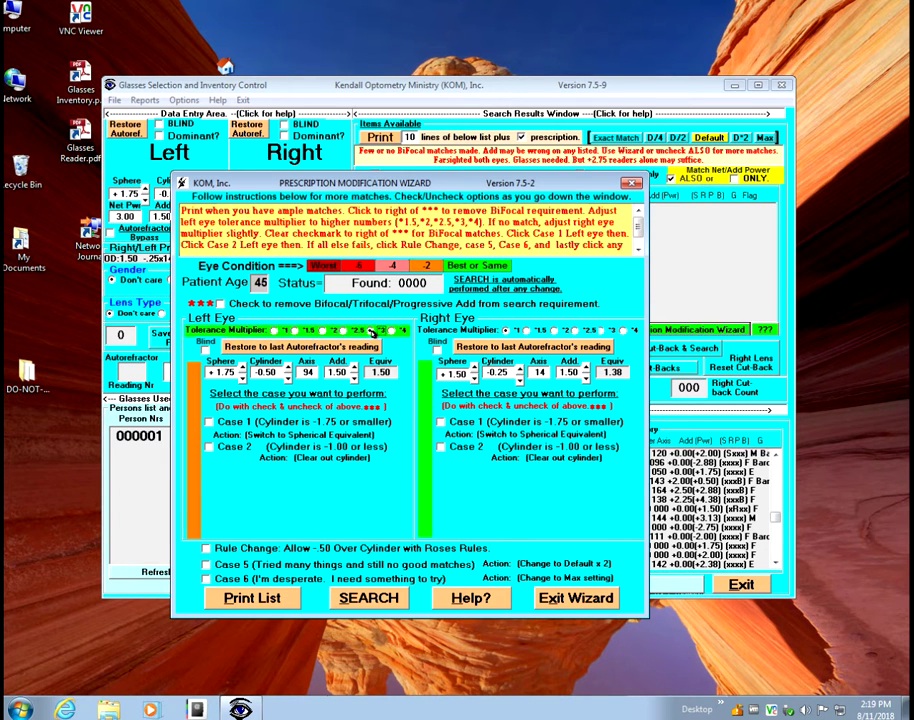
click(392, 332)
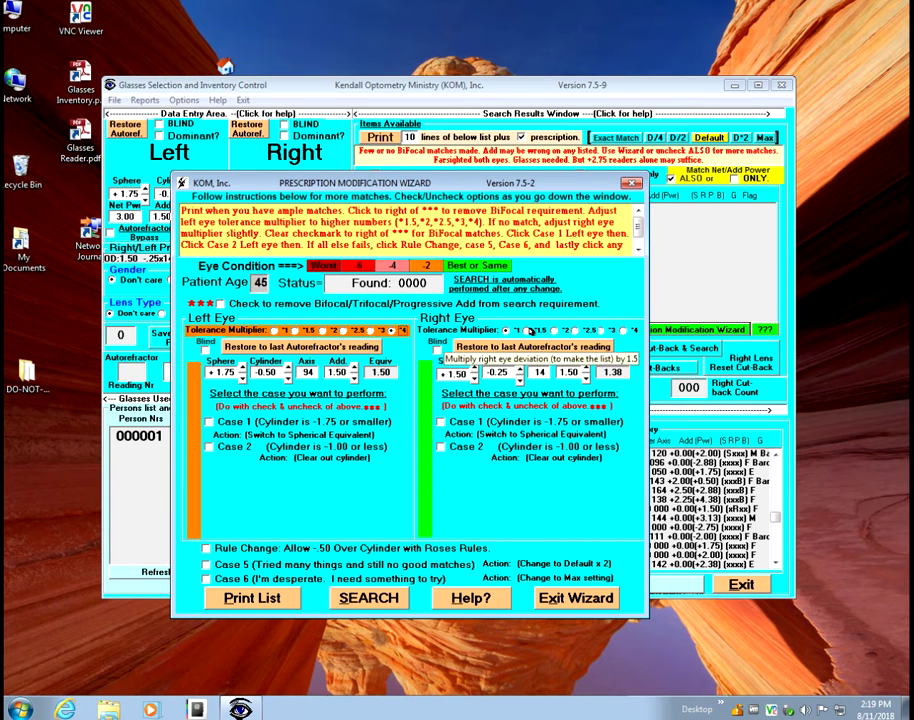
Set the tolerance multiplier to *1.5 for the right eye and reduce the left eye's to *1.5.
click(531, 337)
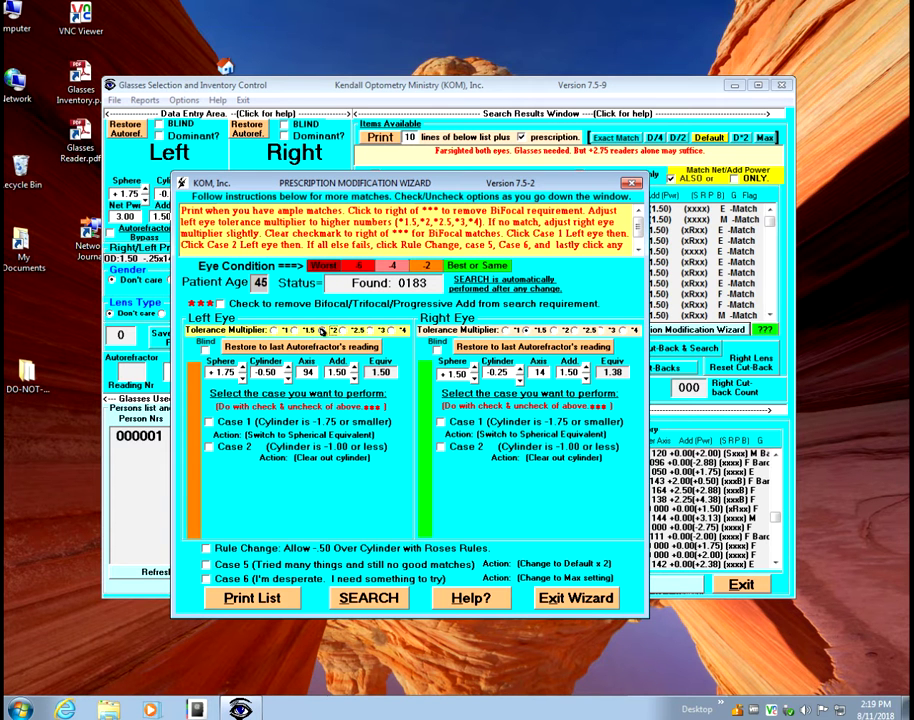
click(294, 331)
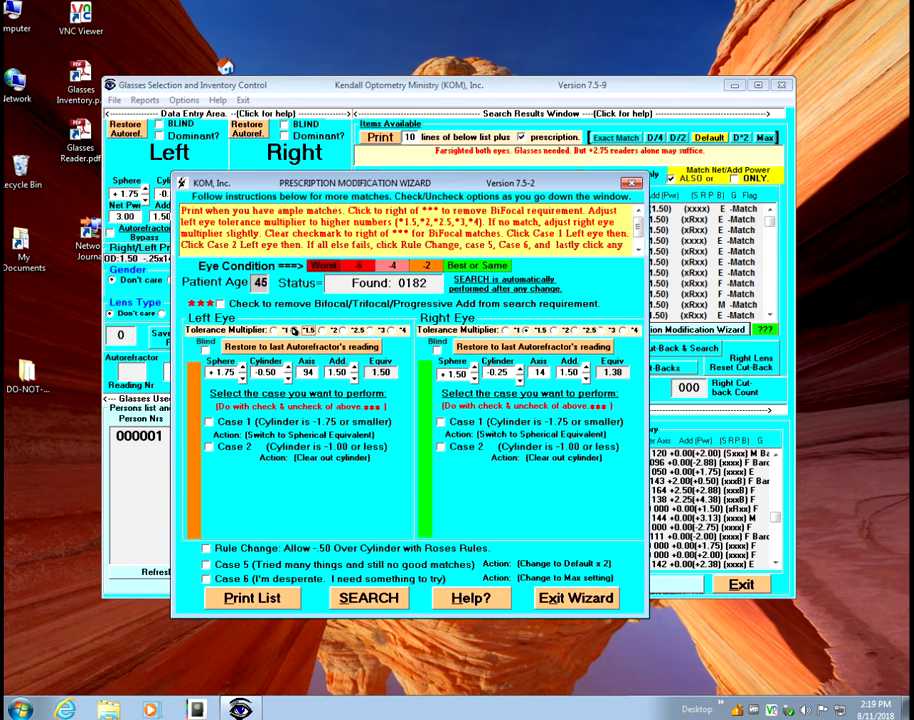
click(277, 331)
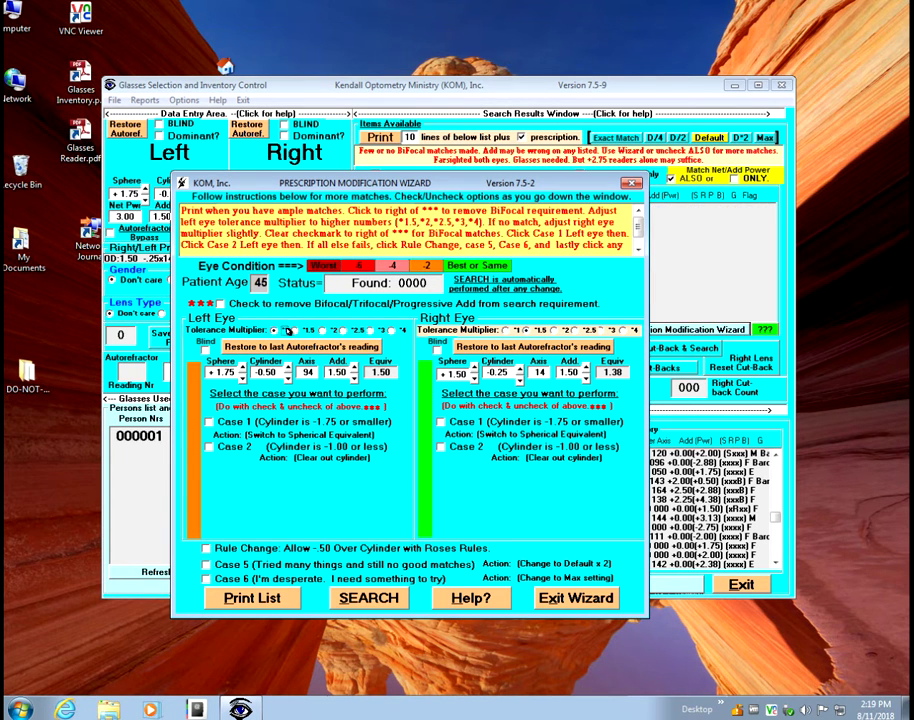
click(294, 331)
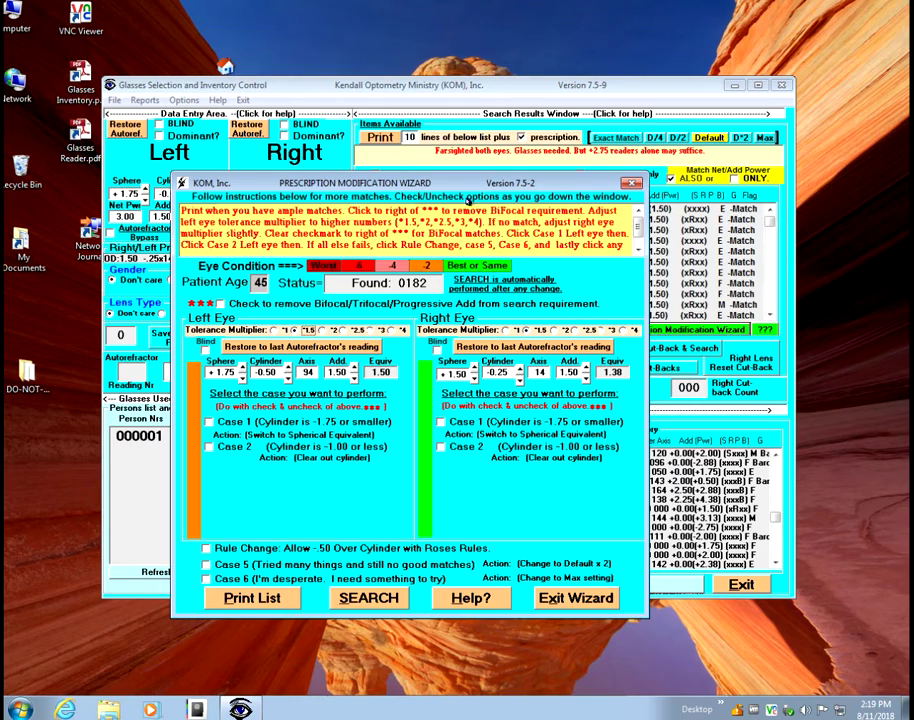
drag(455, 183, 432, 199)
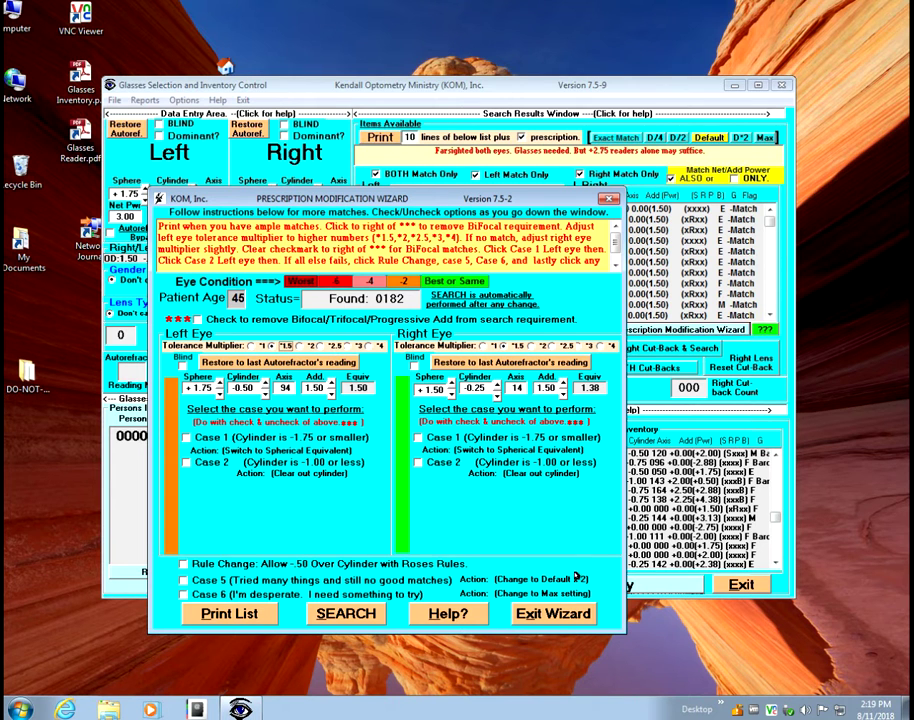
Exit the wizard and print the match list to Glasses Inventory.pdf in My Documents, replacing the existing file.
click(553, 612)
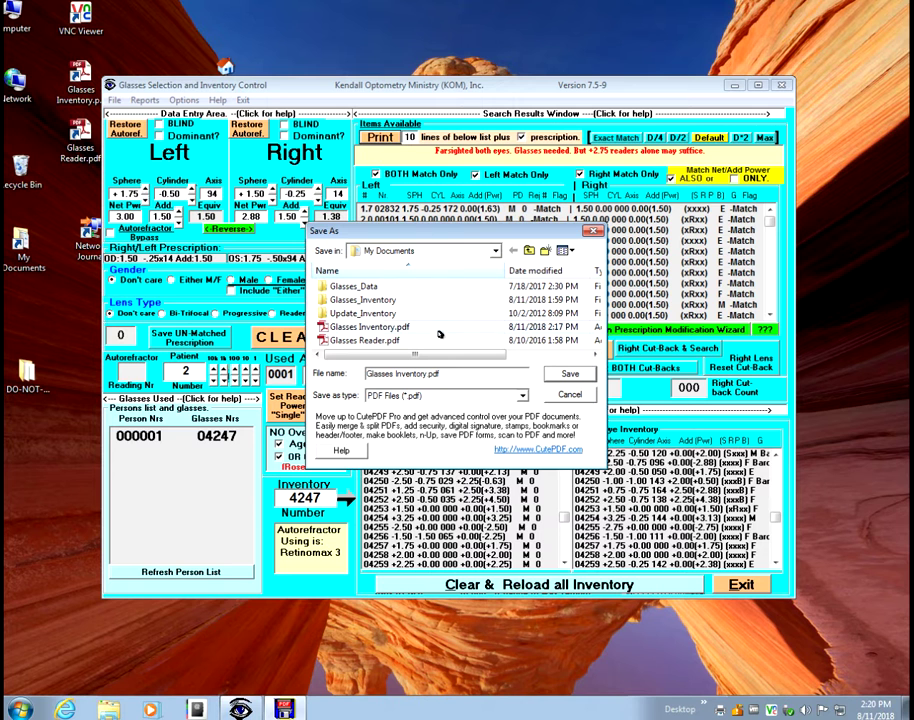
click(565, 376)
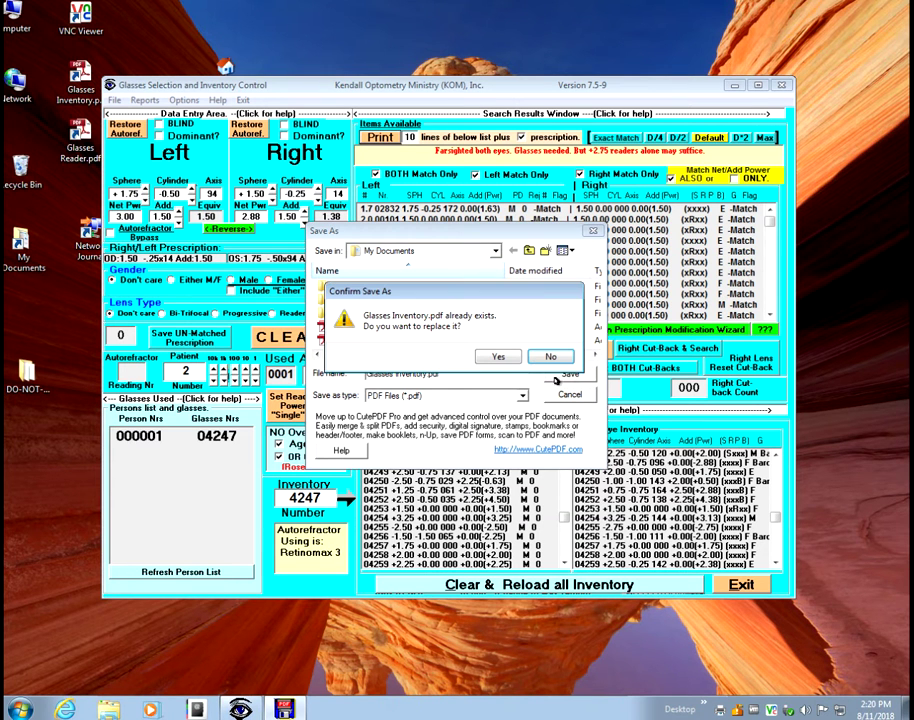
click(497, 356)
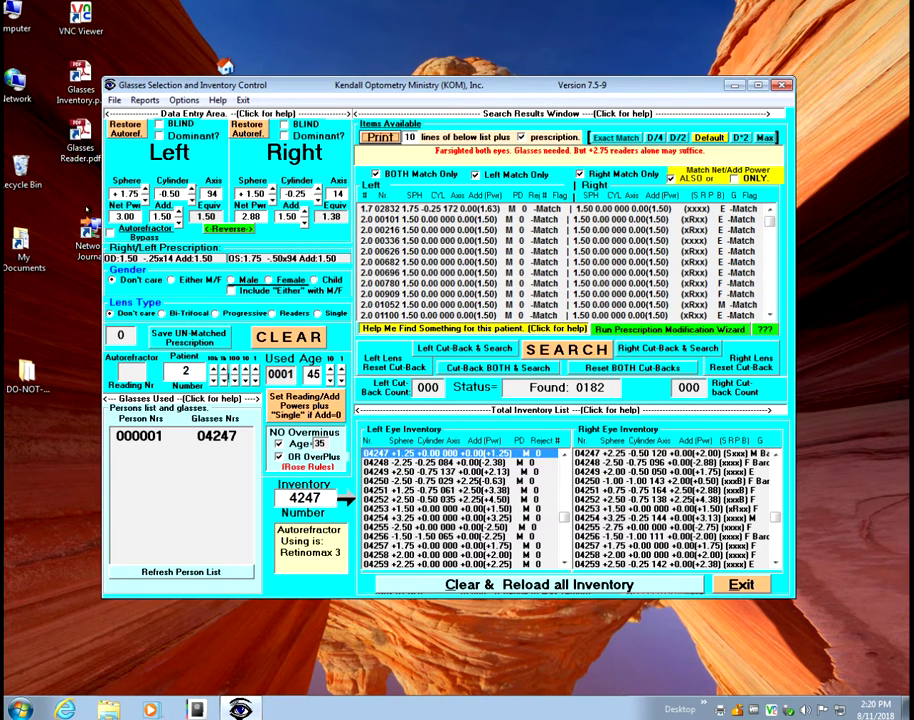
Open the Glasses Inventory.pdf printout from the desktop, review the location numbers of the matched pairs, and close the document.
double_click(78, 145)
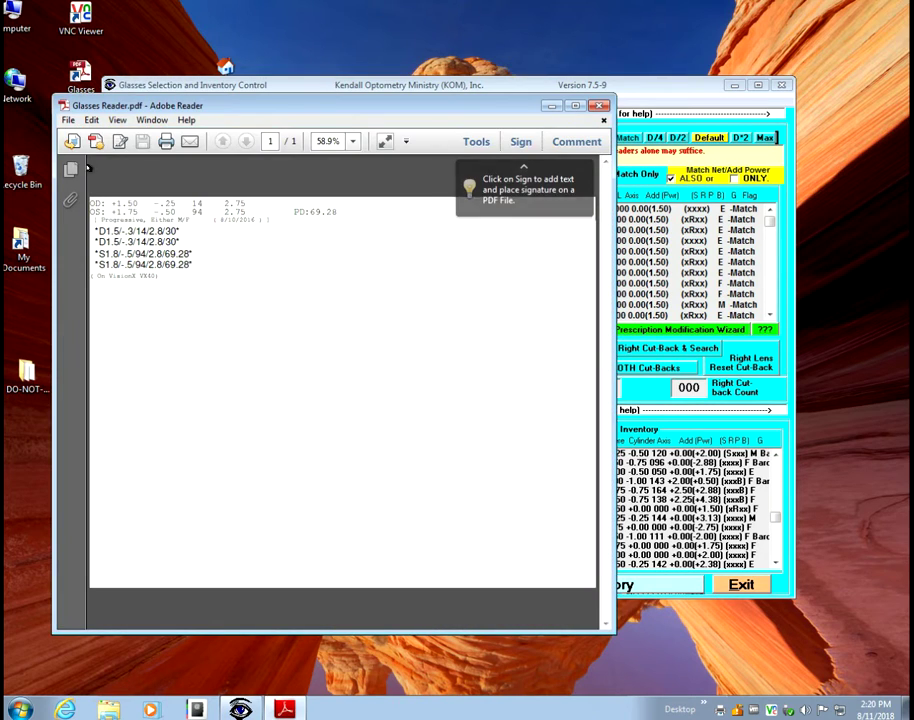
key(alt+F4)
double_click(80, 78)
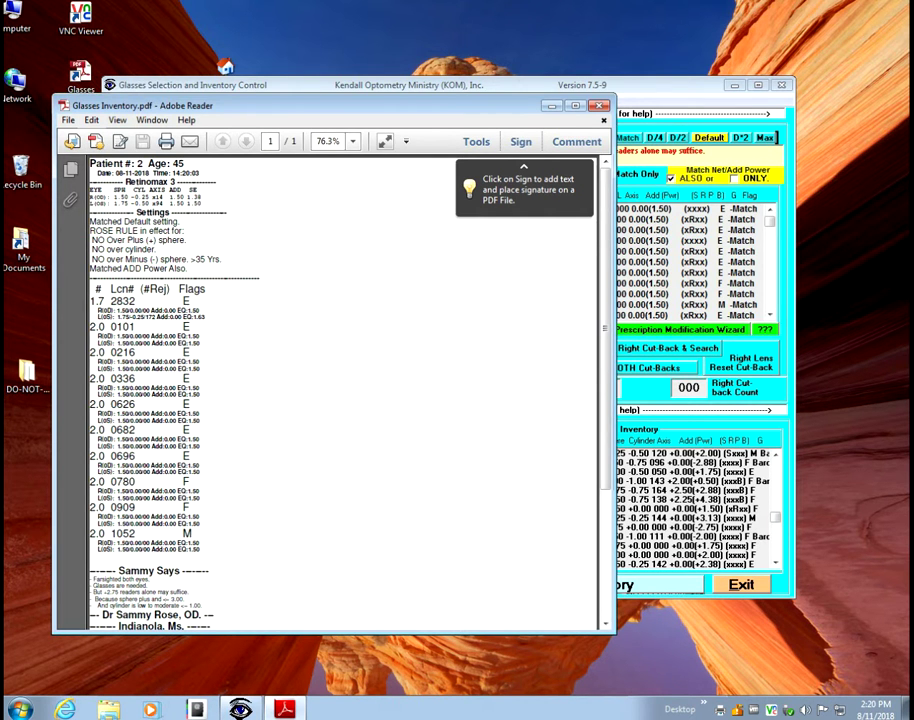
click(600, 105)
Look up inventory number 682, remove that pair for patient 2, and refresh the person list.
click(305, 495)
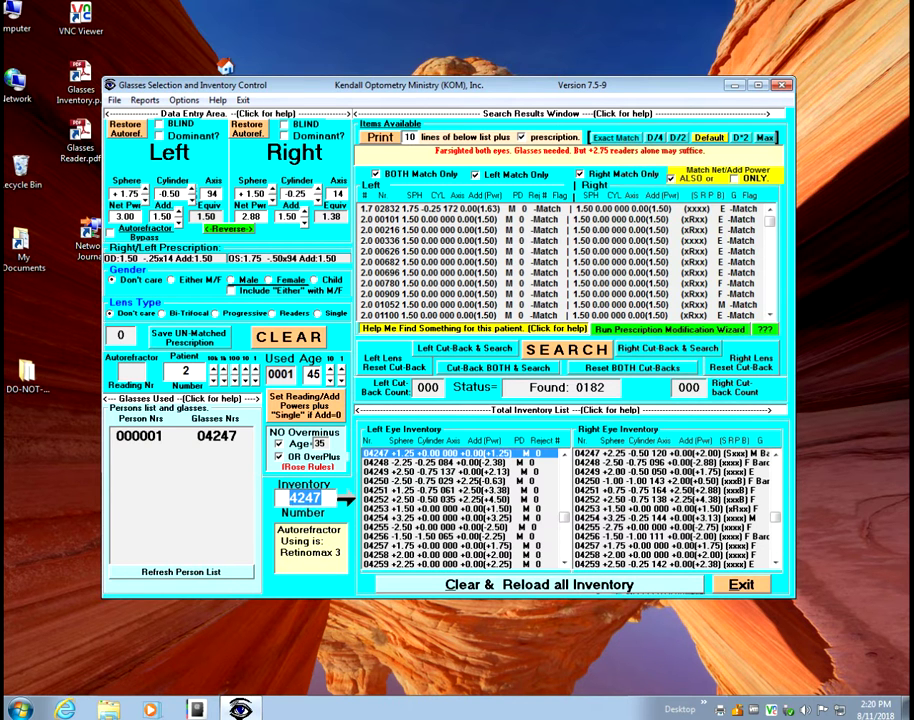
text(682)
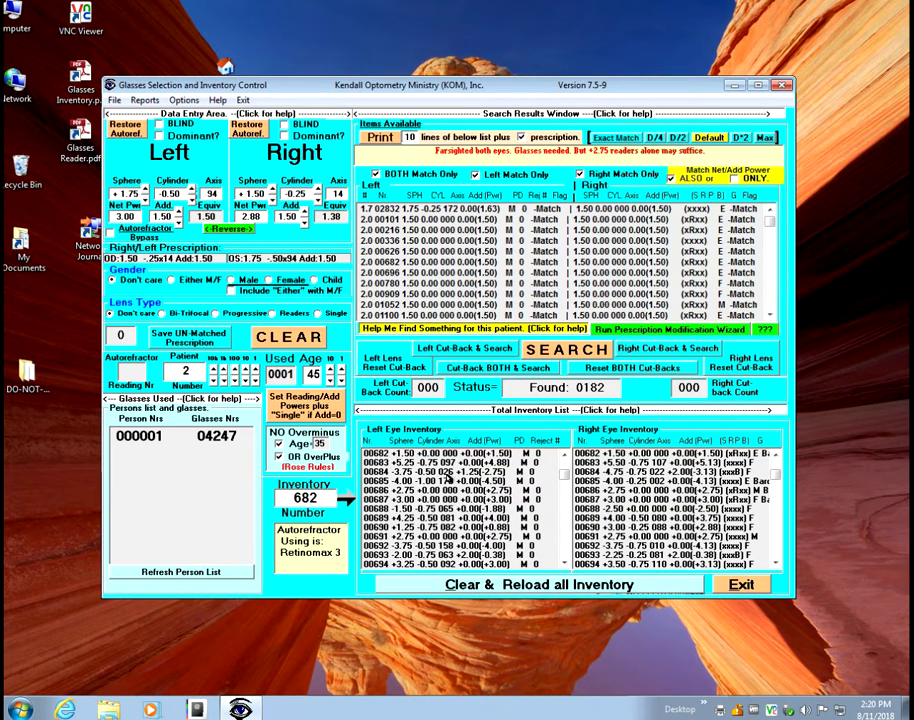
double_click(370, 452)
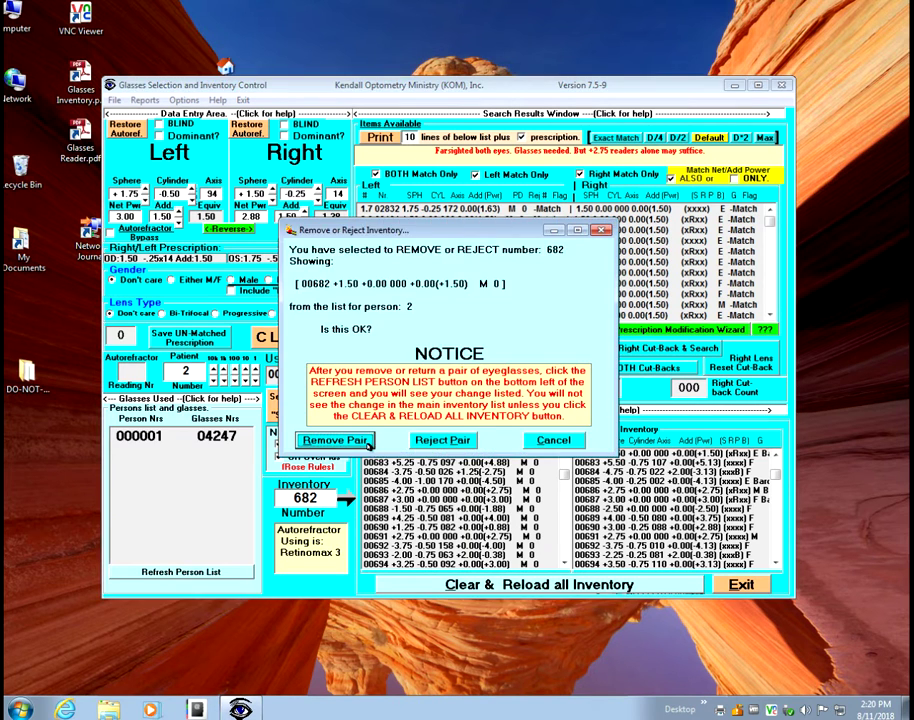
click(368, 444)
click(212, 572)
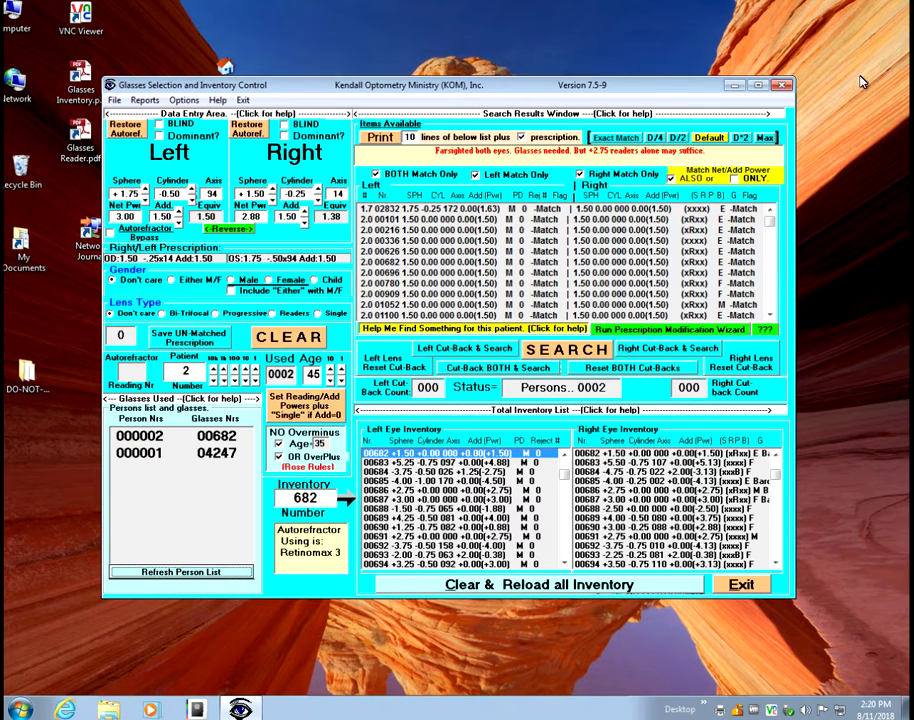
Switch to the second computer running the inventory program and refresh its person list.
click(647, 10)
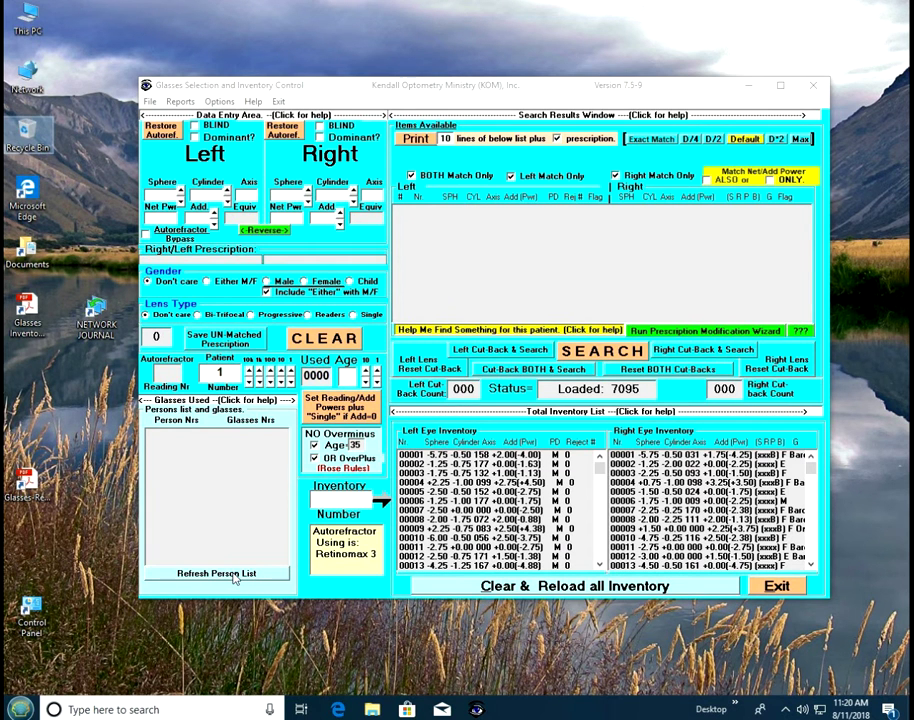
click(233, 577)
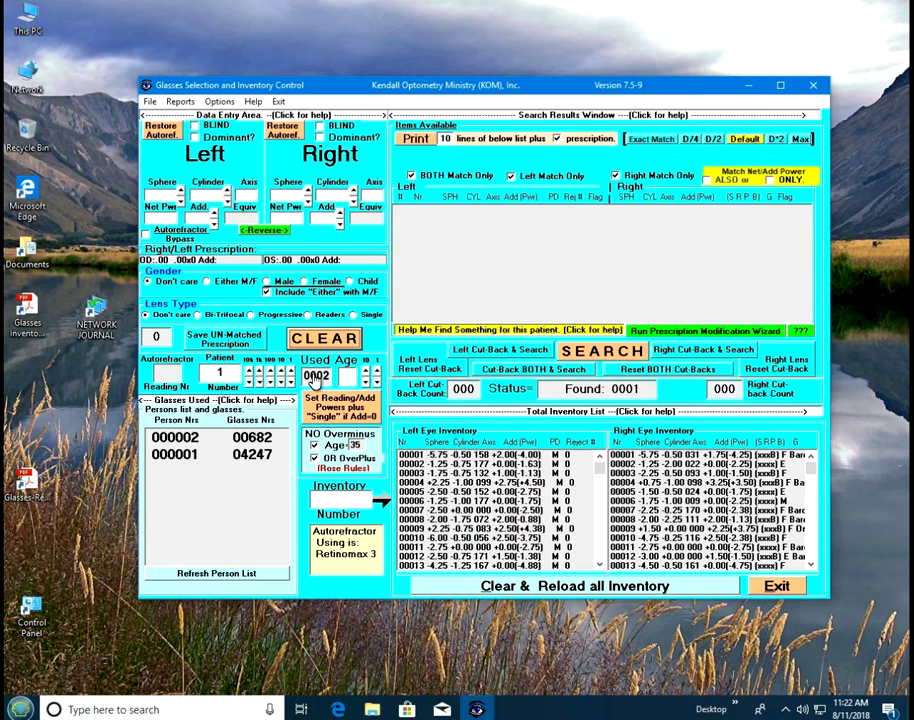
Set the patient number to 3 and the age to 28 for the new search.
click(289, 371)
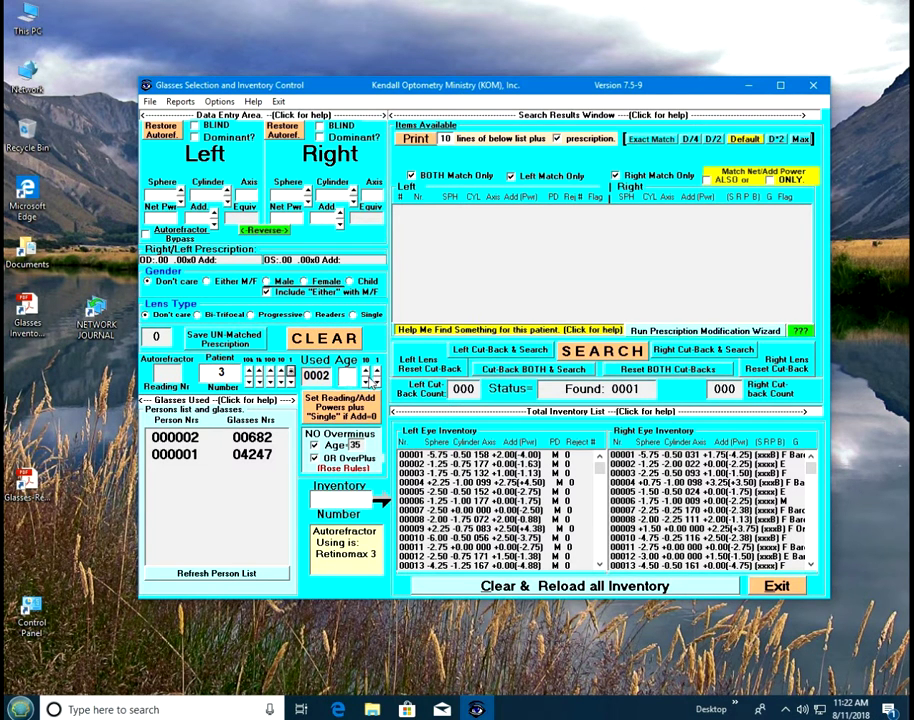
click(366, 372)
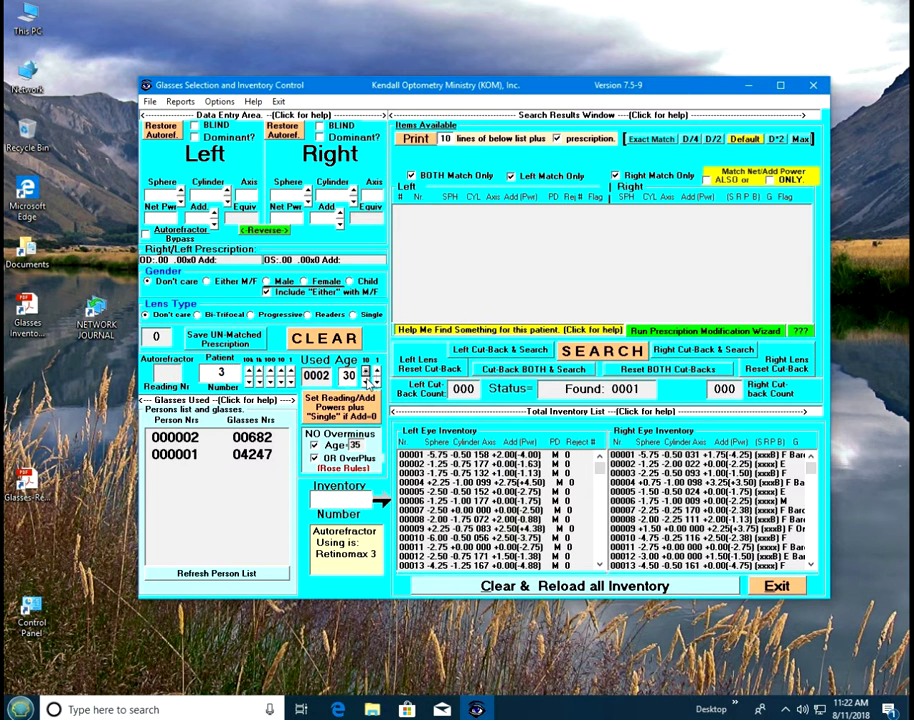
click(377, 382)
click(377, 382)
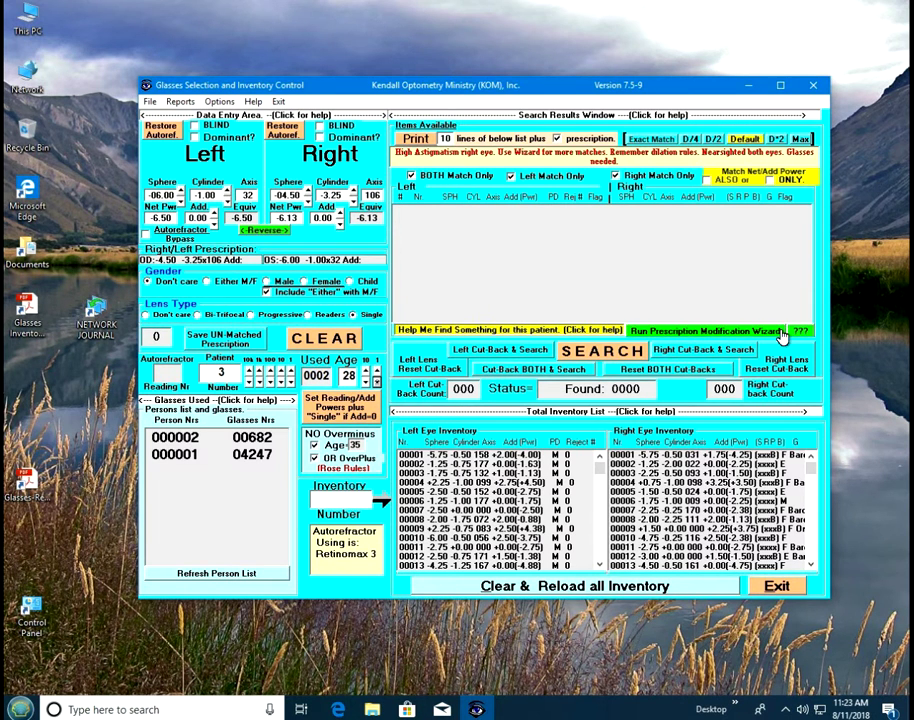
Run the Prescription Modification Wizard for patient 3, raise the right eye tolerance multiplier stepwise to *3, and exit the wizard.
click(715, 335)
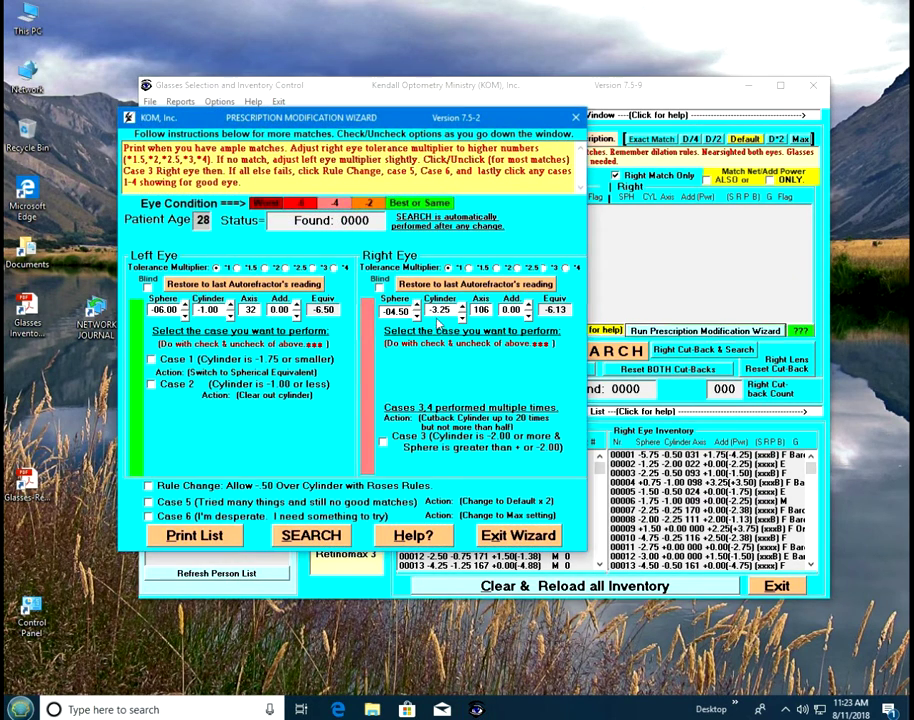
drag(291, 148, 220, 159)
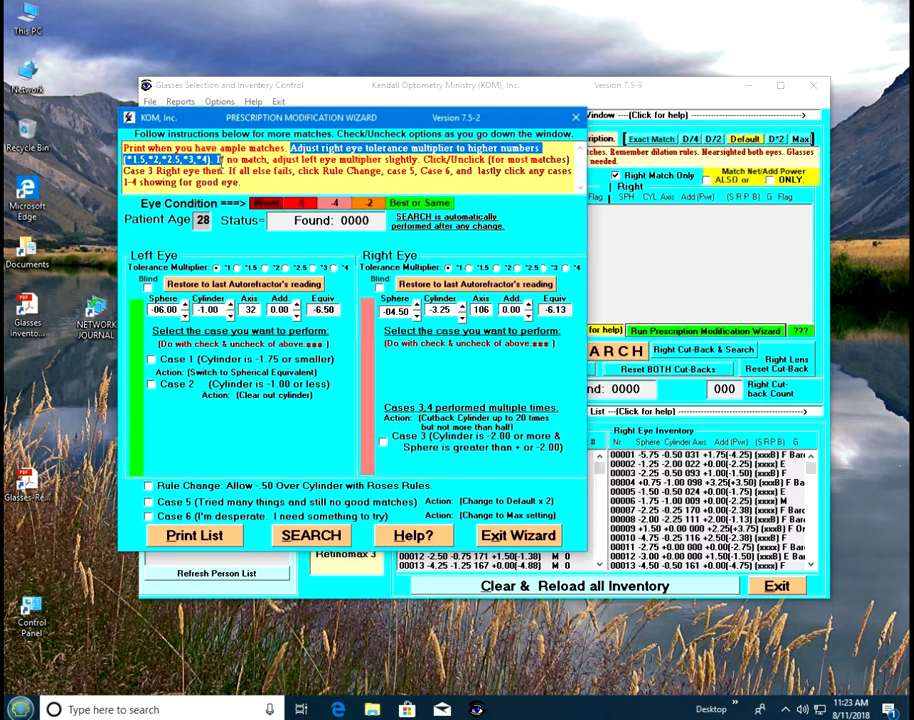
click(473, 272)
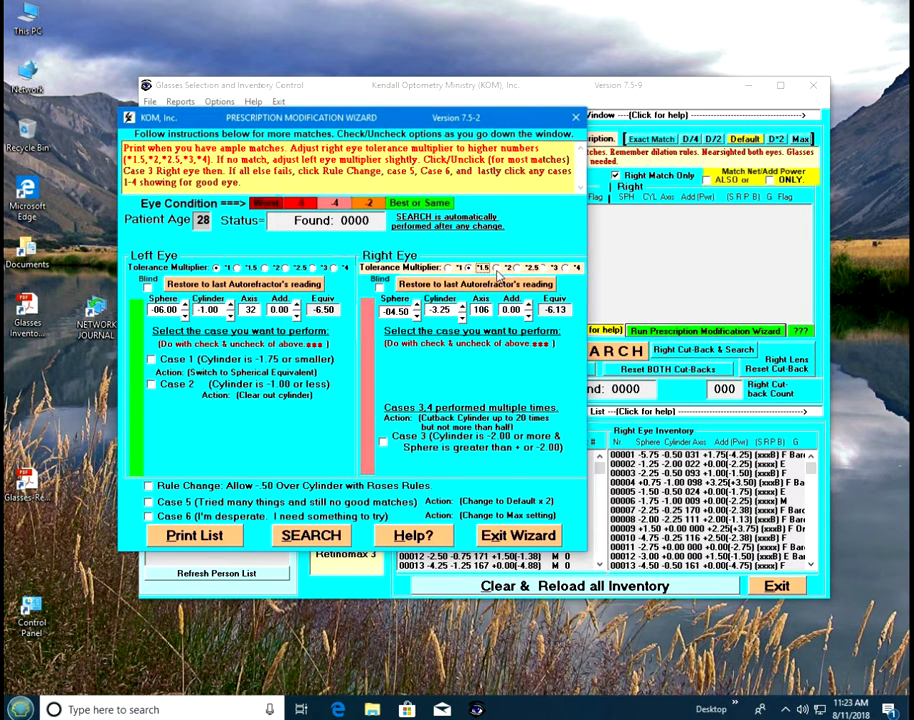
click(496, 268)
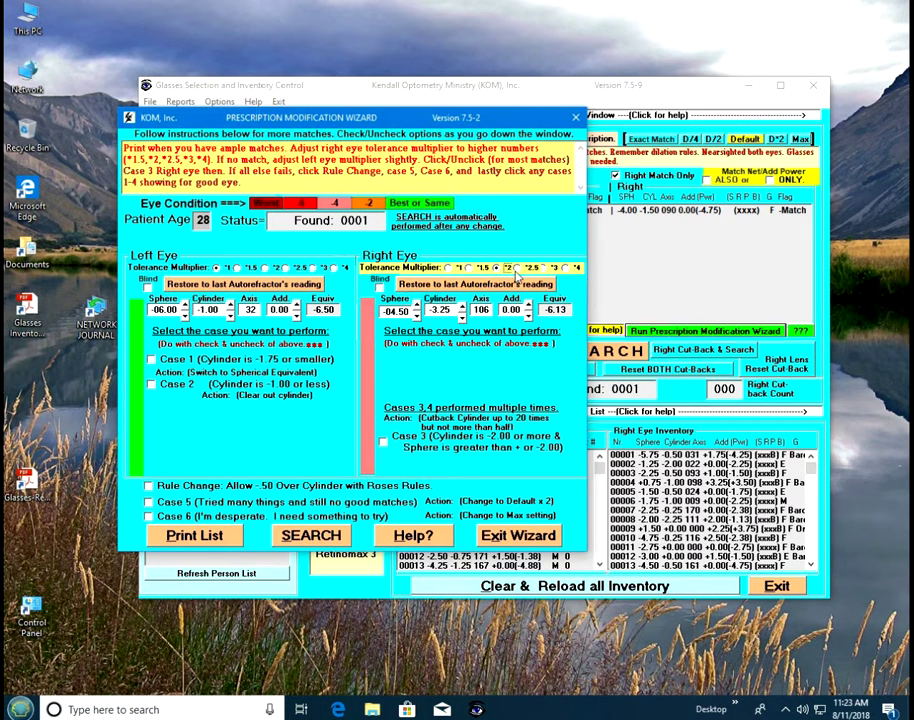
click(521, 269)
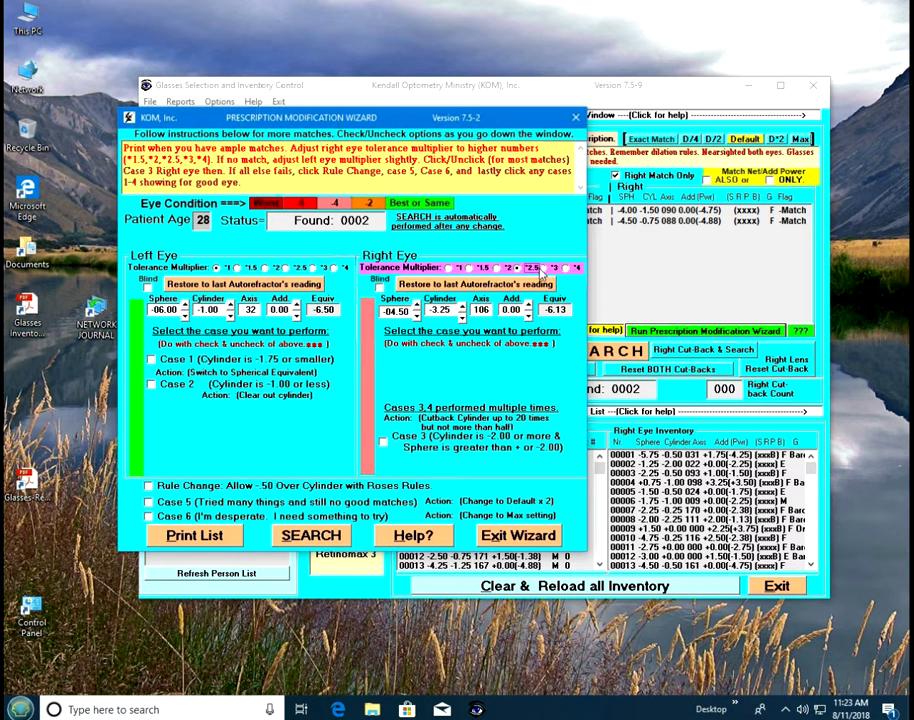
click(547, 269)
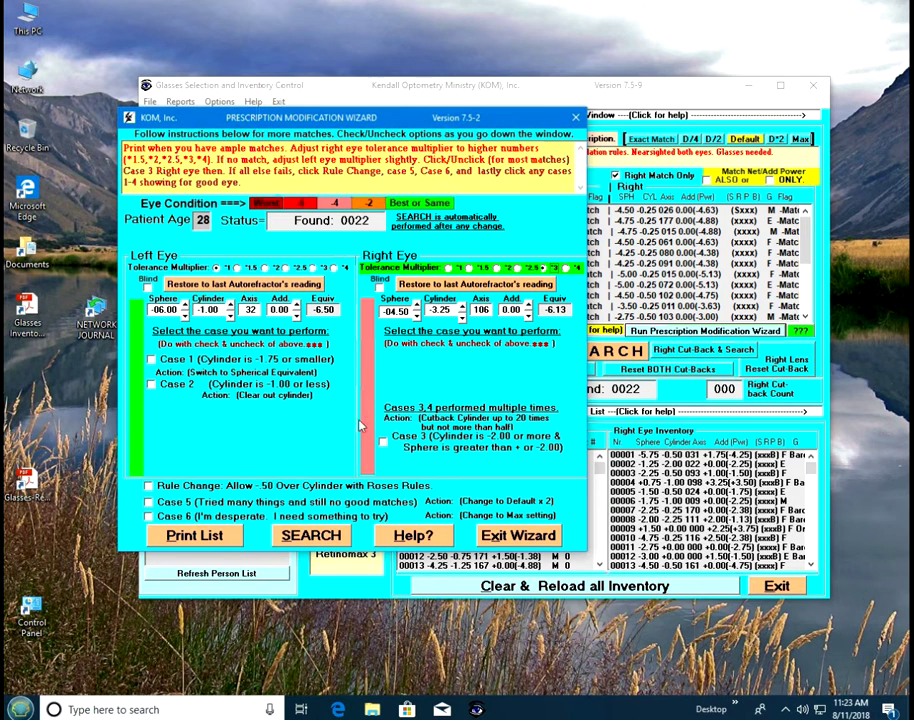
click(507, 538)
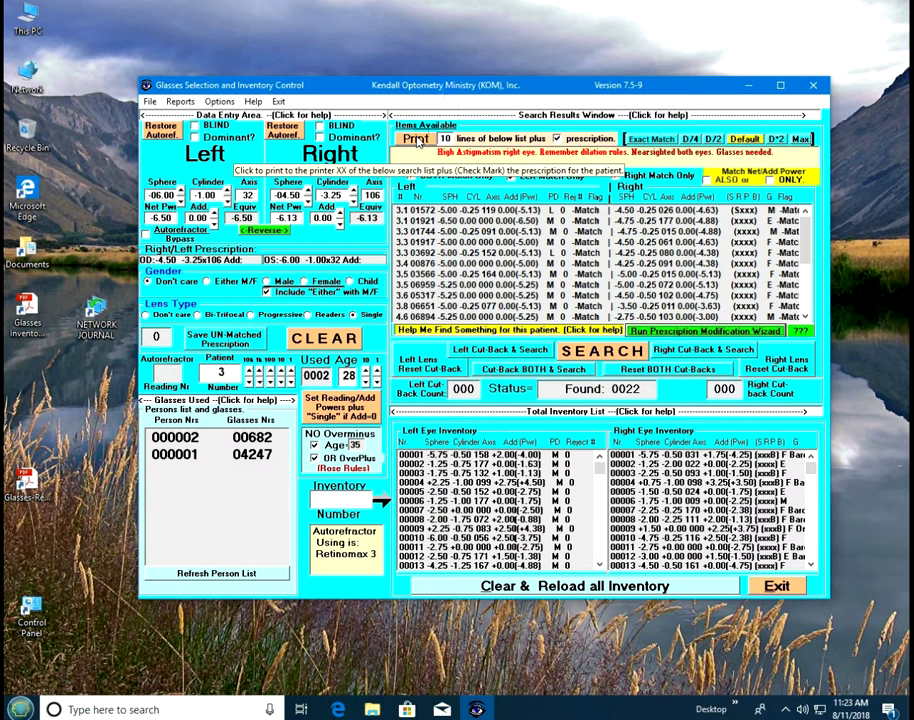
Print the match list with the prescription to Glasses-Inventory-Printout in Documents, replacing the existing PDF.
click(417, 139)
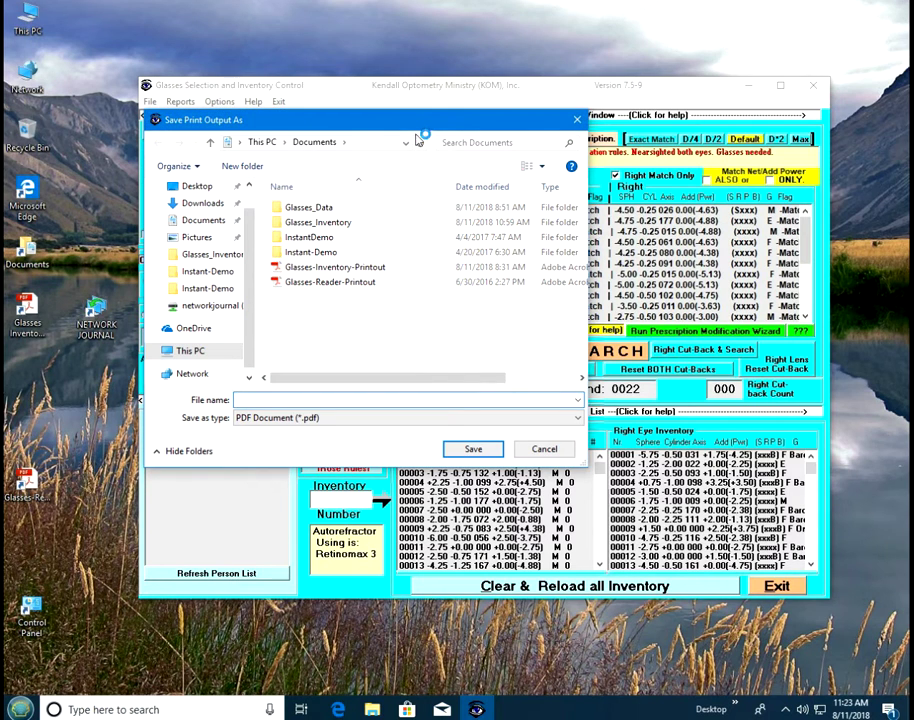
click(330, 268)
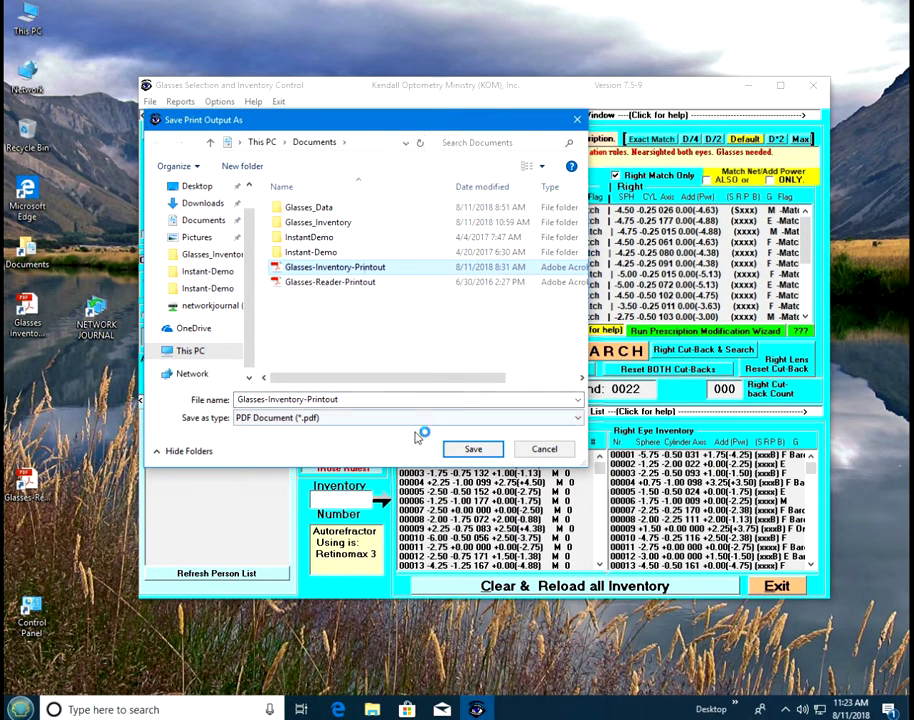
click(471, 449)
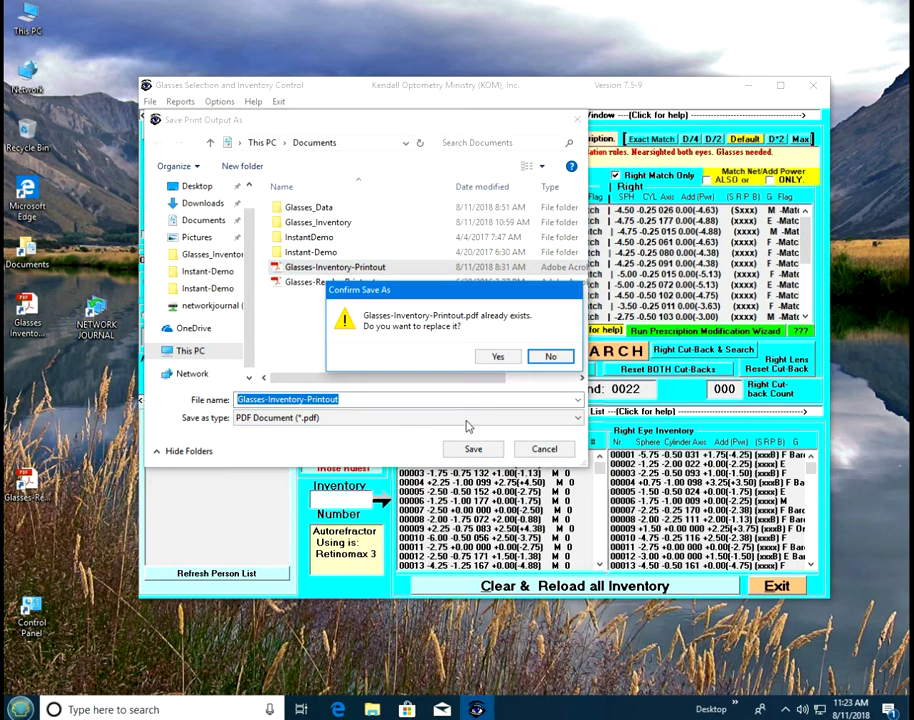
click(497, 356)
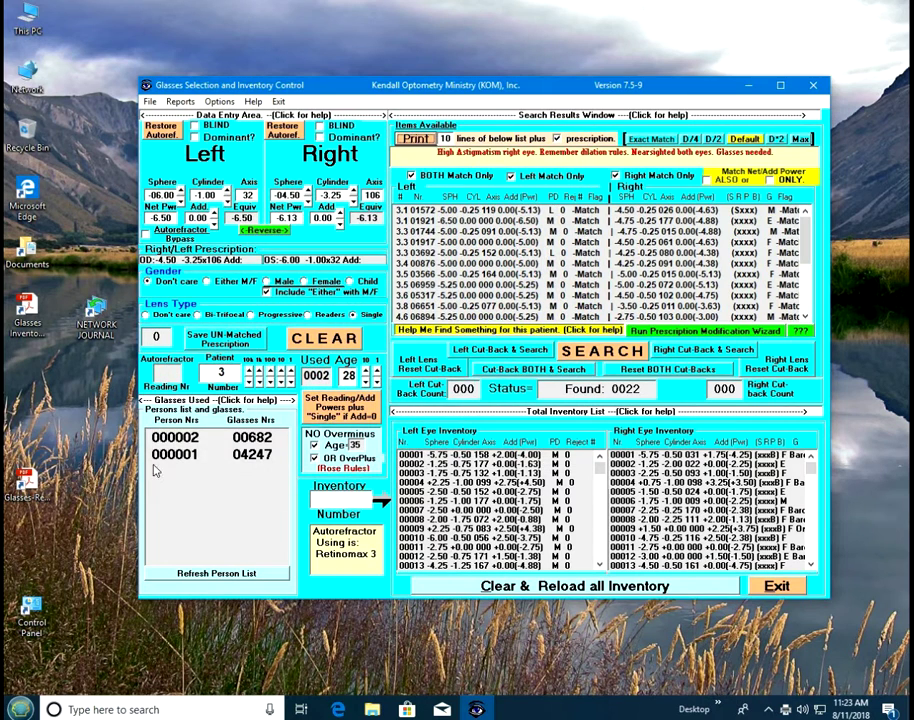
Open the Glasses-Inventory-Printout PDF from the desktop, highlight location number 3692, and close the document.
double_click(18, 322)
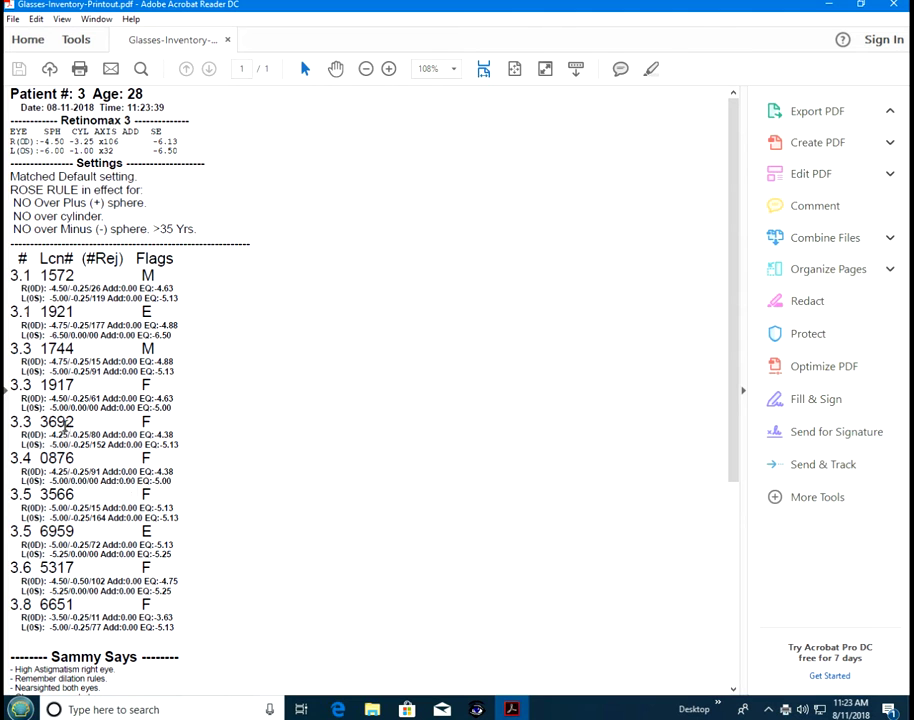
drag(78, 421, 40, 421)
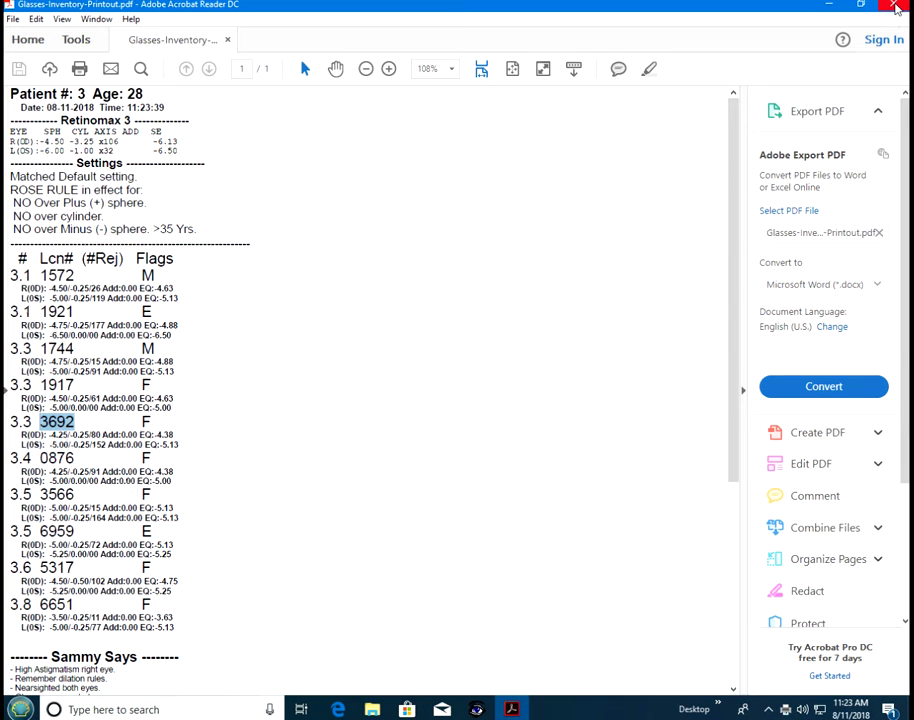
click(896, 8)
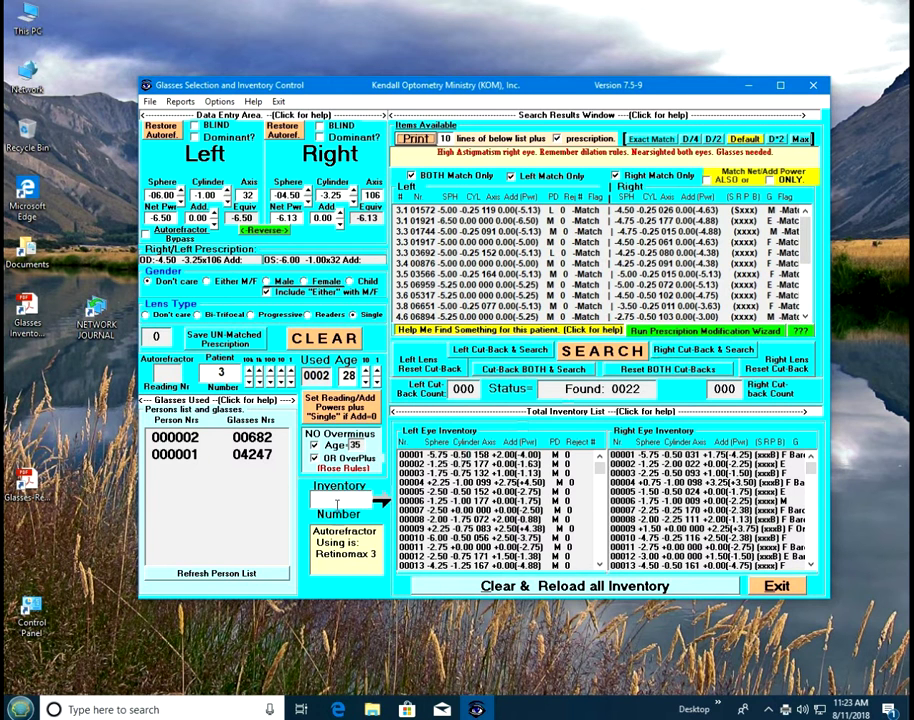
Look up inventory number 3692 and remove that pair for patient 3.
click(341, 500)
text(3692)
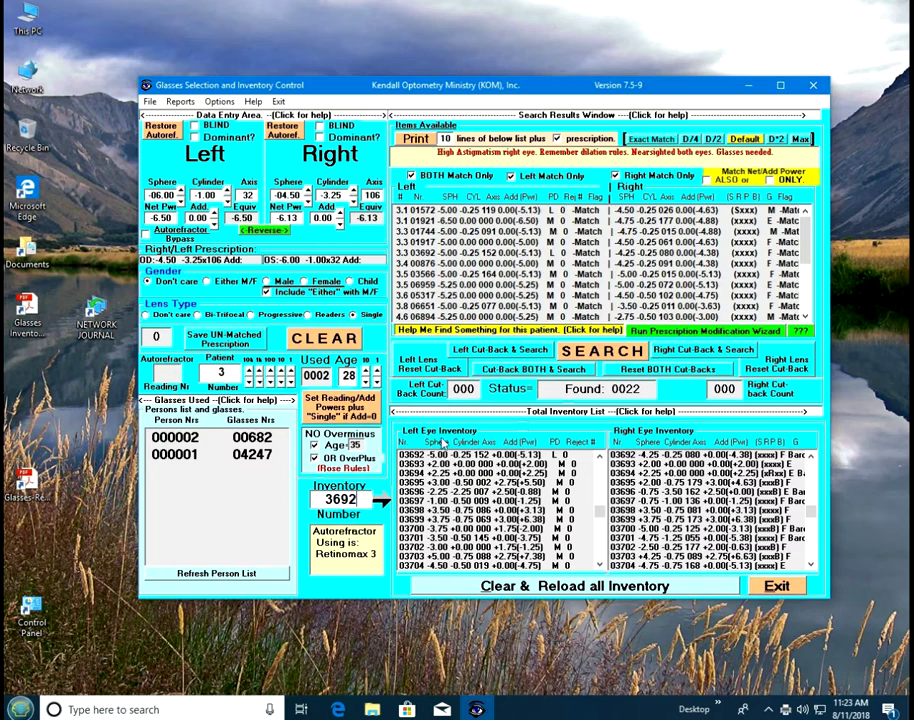
click(430, 456)
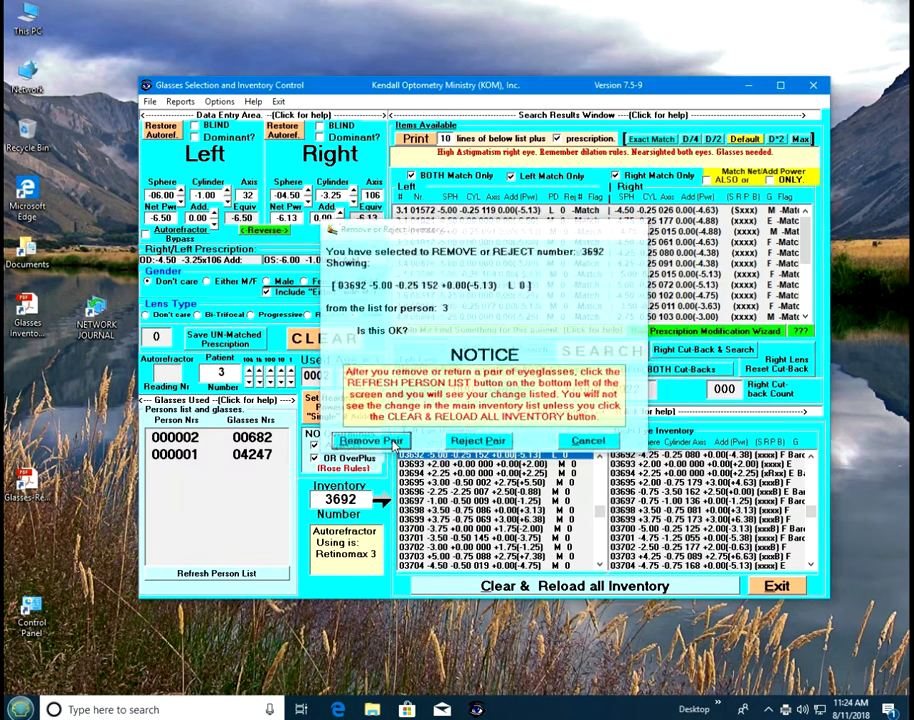
key(Escape)
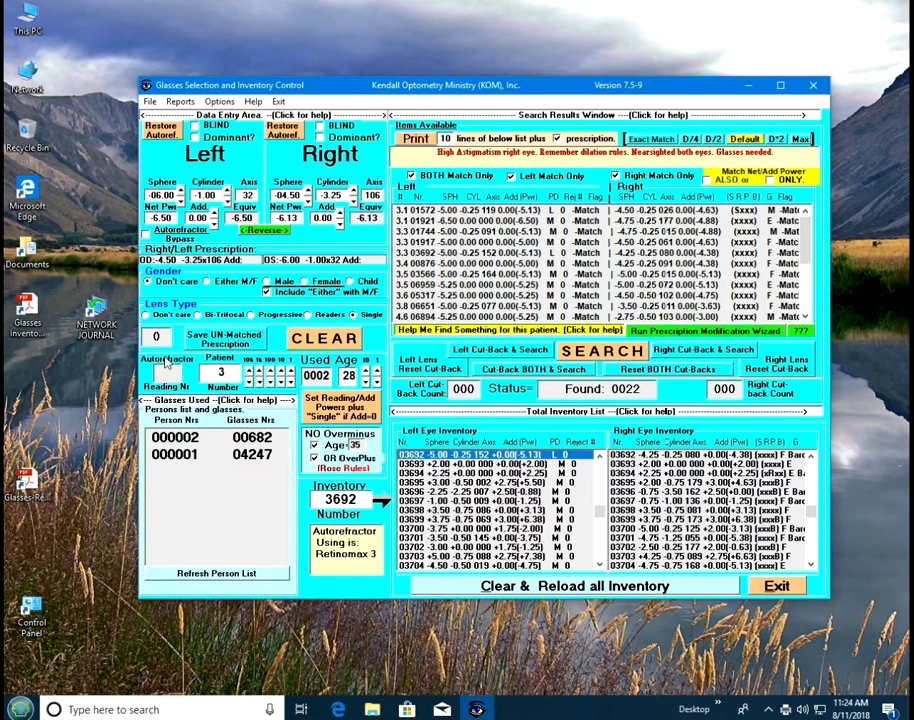
Clear the previous search and set the patient number to 4 and the age to 82.
click(337, 340)
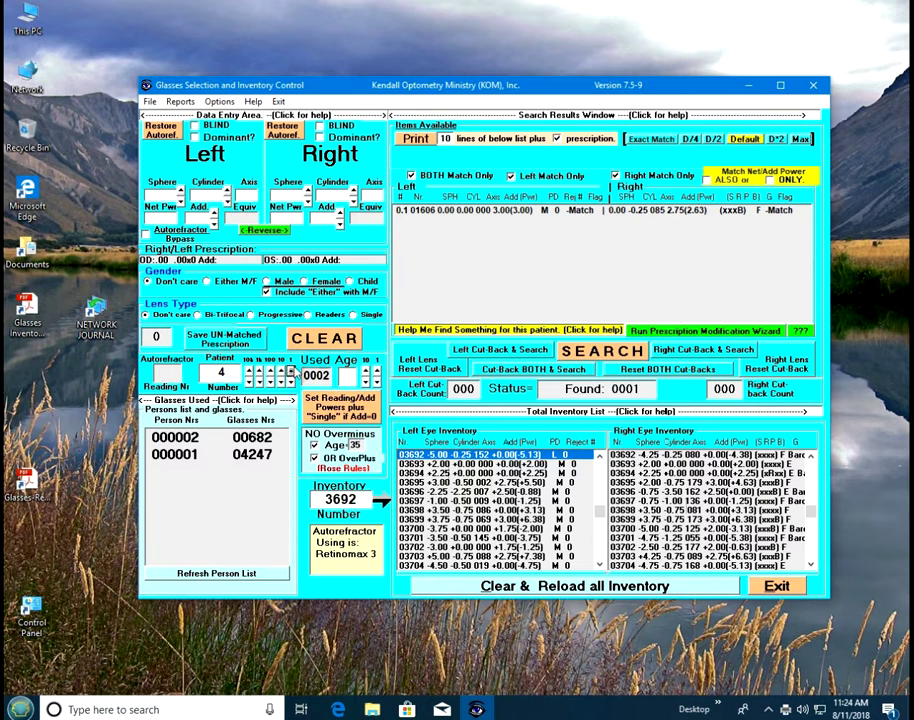
click(366, 372)
click(366, 372)
click(366, 372)
click(366, 372)
click(376, 370)
click(376, 370)
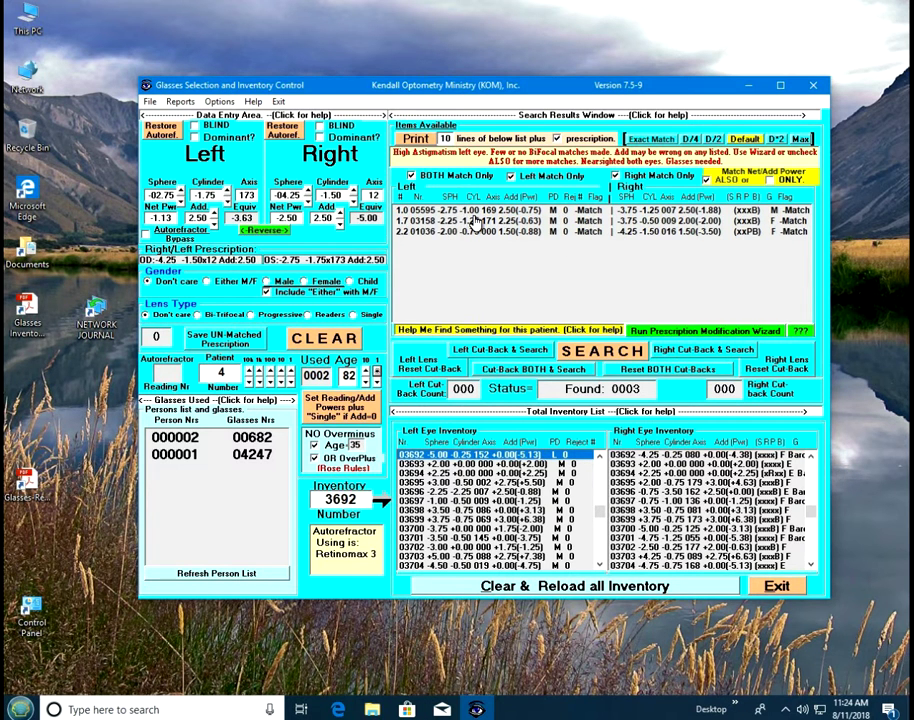
Run the Prescription Modification Wizard for patient 4, set the right eye tolerance multiplier to *1.5, and exit the wizard.
click(714, 332)
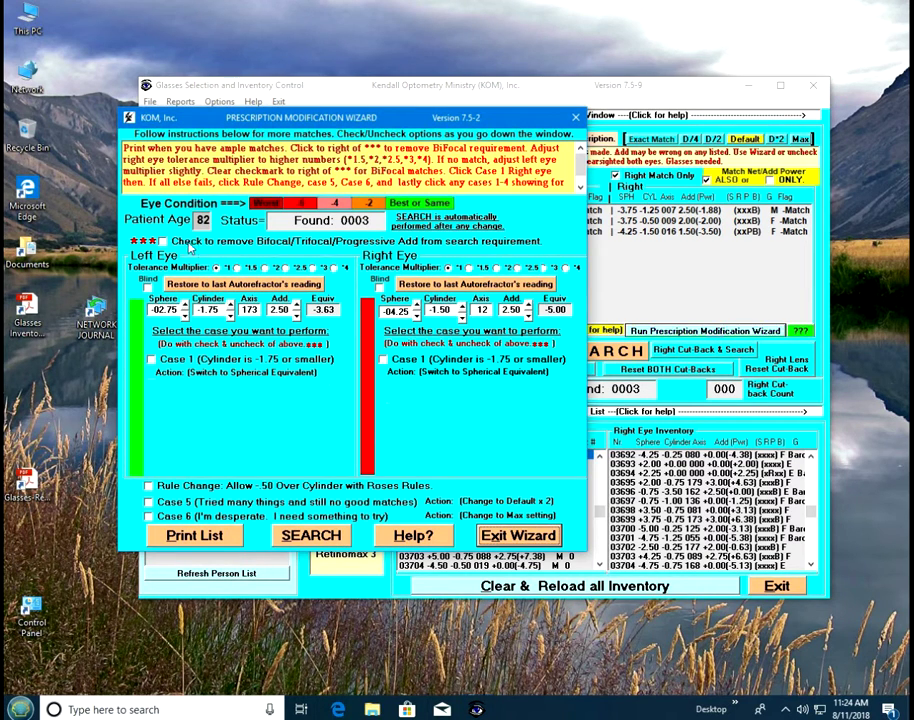
click(471, 268)
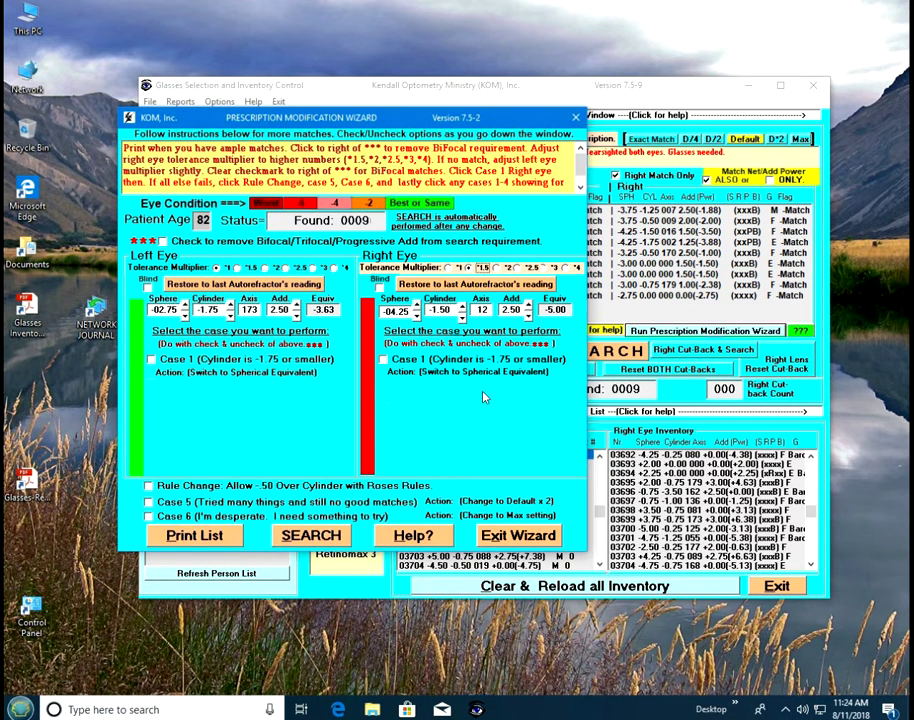
click(527, 537)
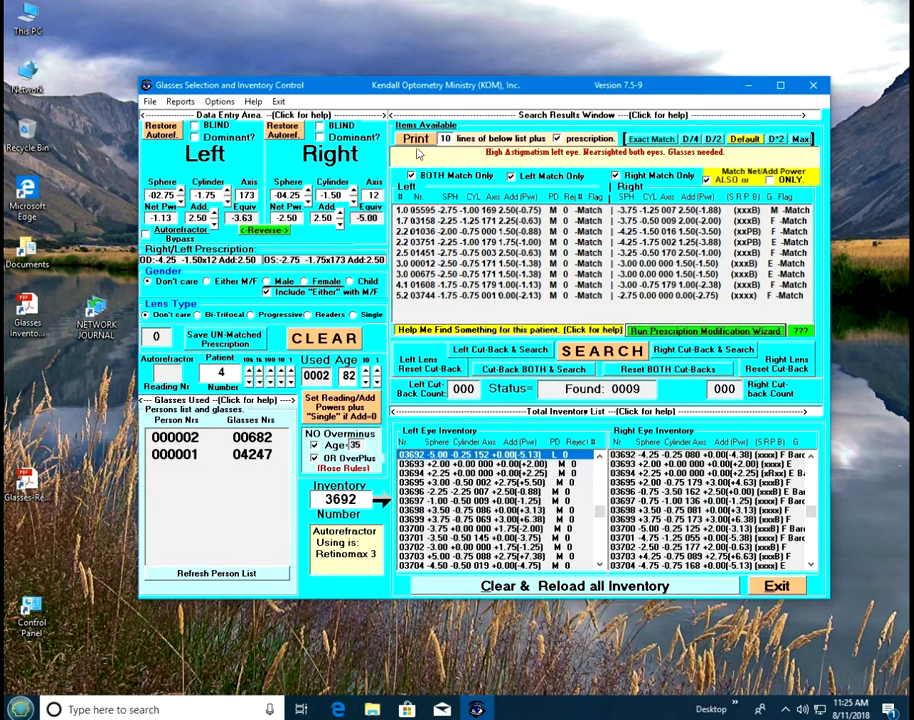
Print patient 4's match list to Glasses-Inventory-Printout, overwriting the existing PDF.
click(416, 140)
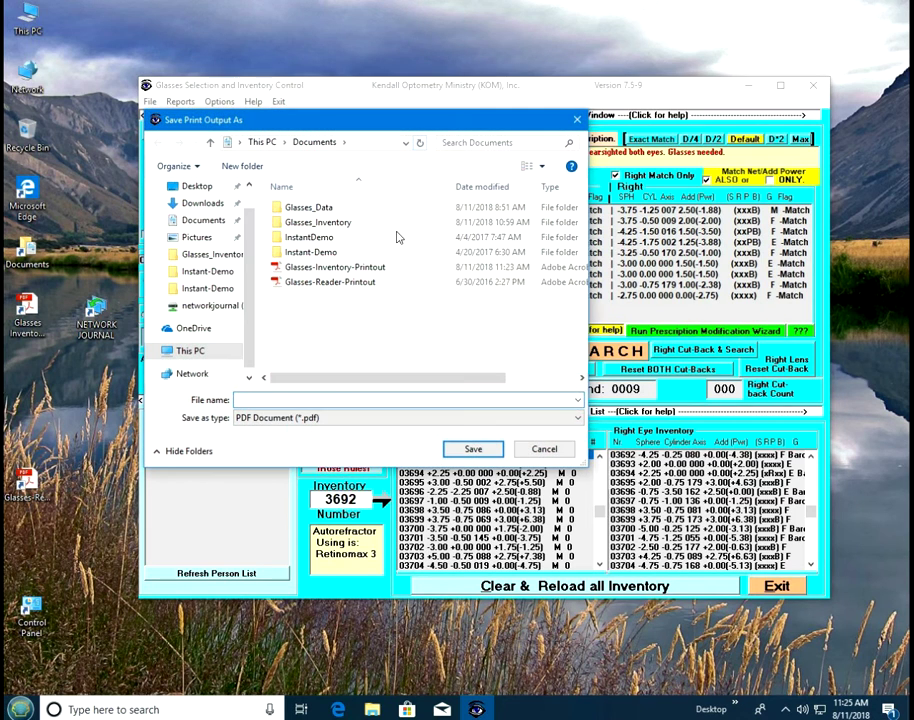
click(337, 268)
click(474, 449)
click(497, 356)
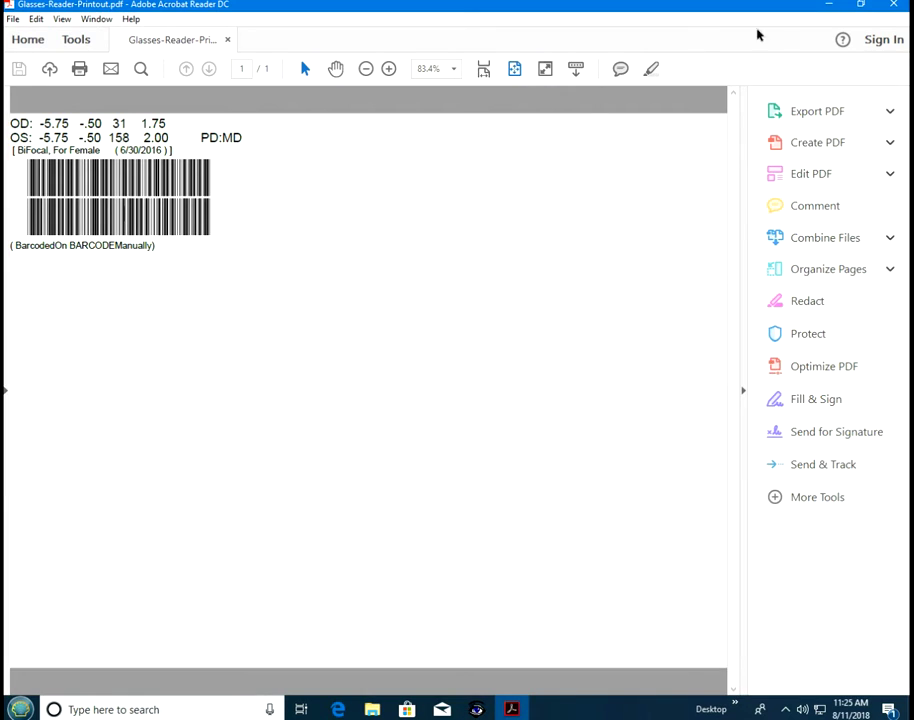
Close the Glasses-Reader-Printout, open the Glasses-Inventory-Printout instead, highlight location number 0012, and close the document.
click(903, 7)
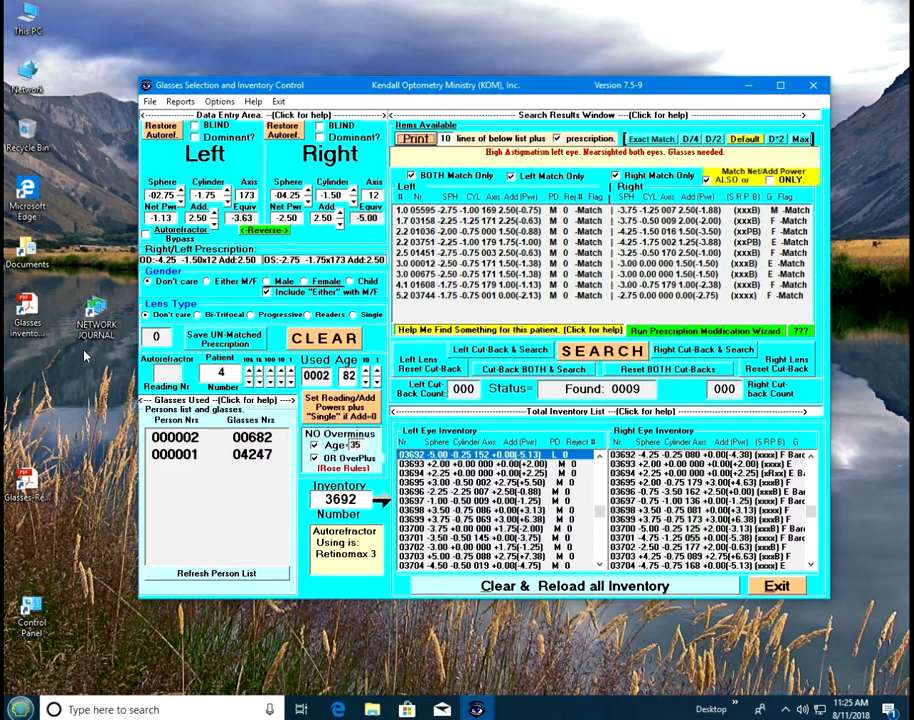
double_click(26, 312)
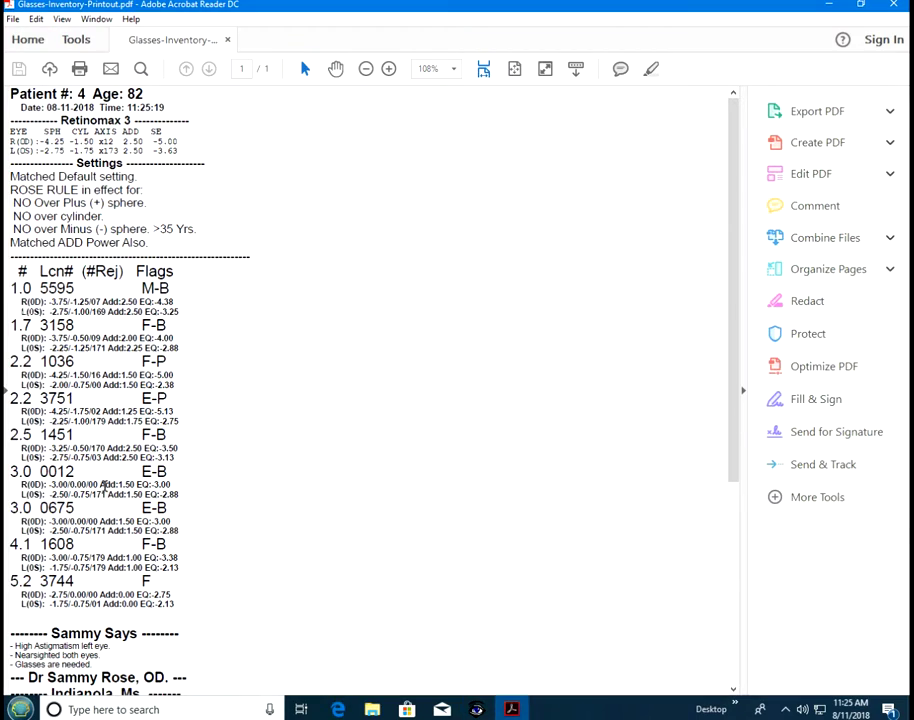
double_click(68, 471)
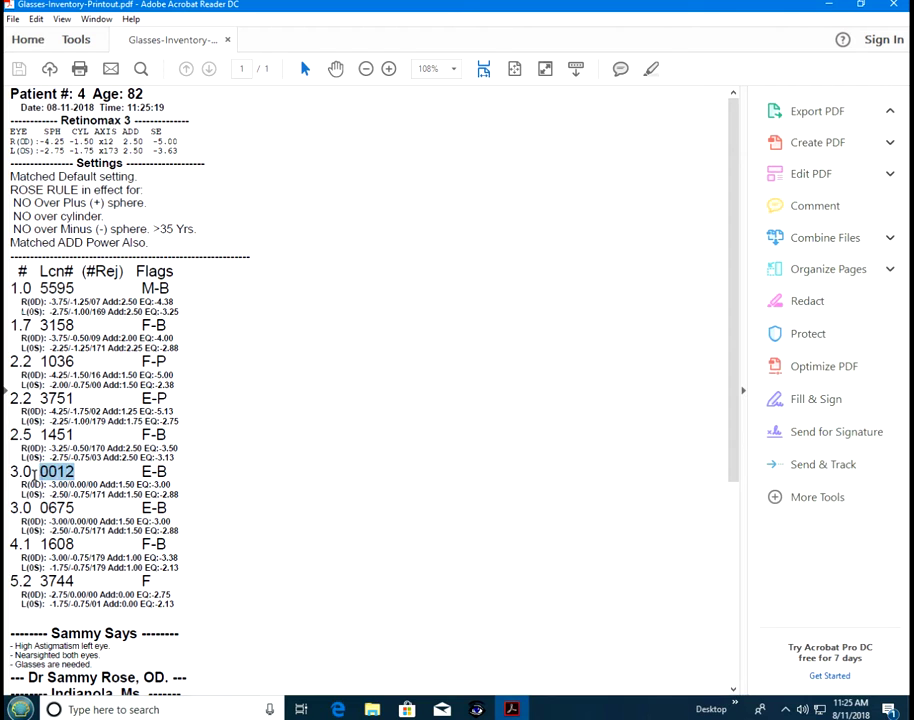
click(901, 8)
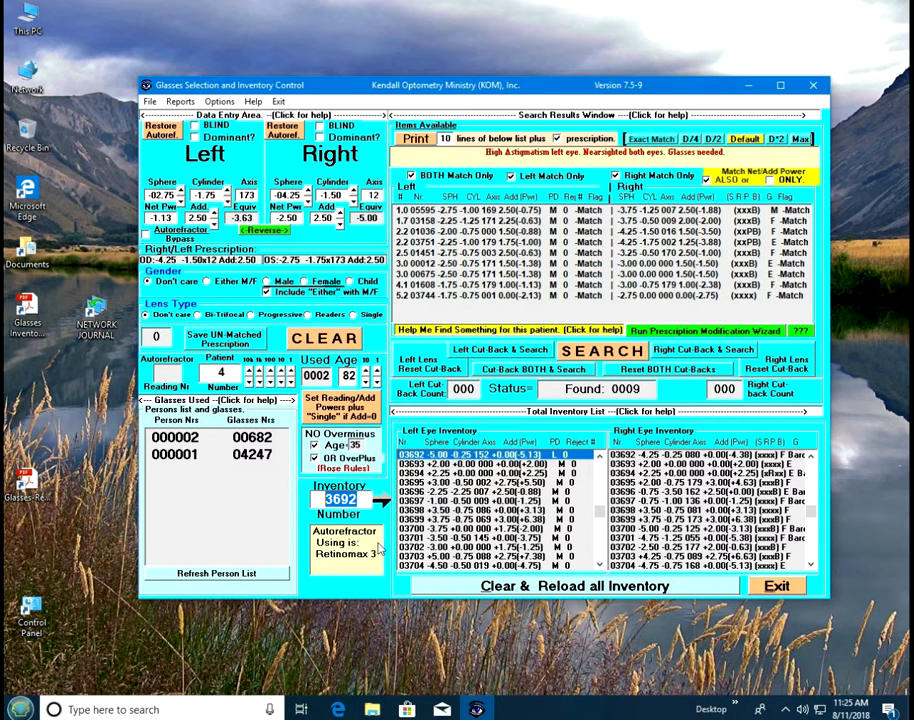
Look up inventory number 12, remove that pair for patient 4, and refresh the person list.
text(12)
key(Return)
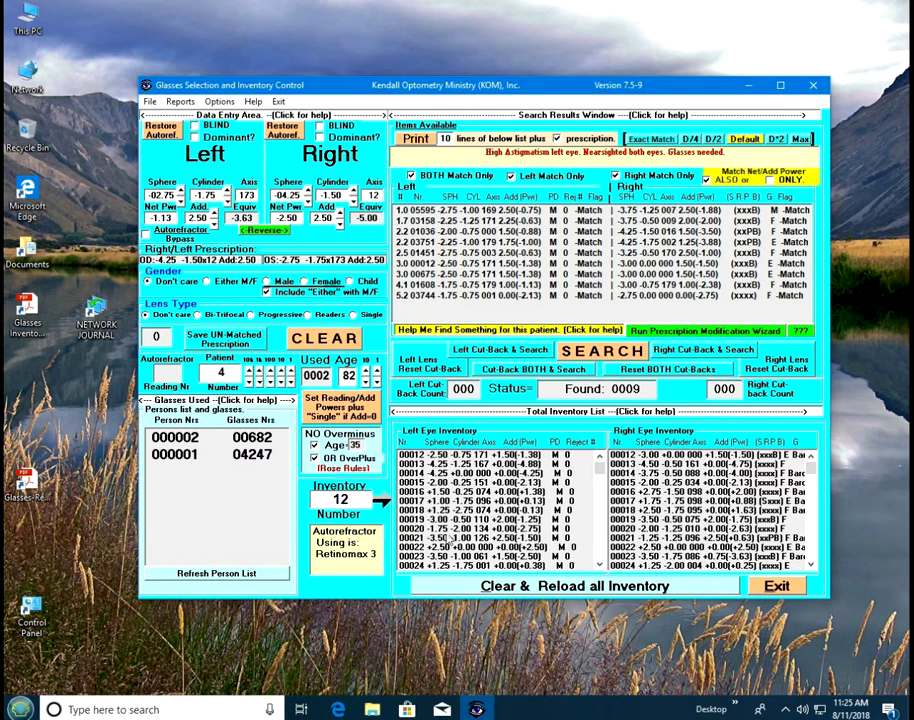
click(432, 457)
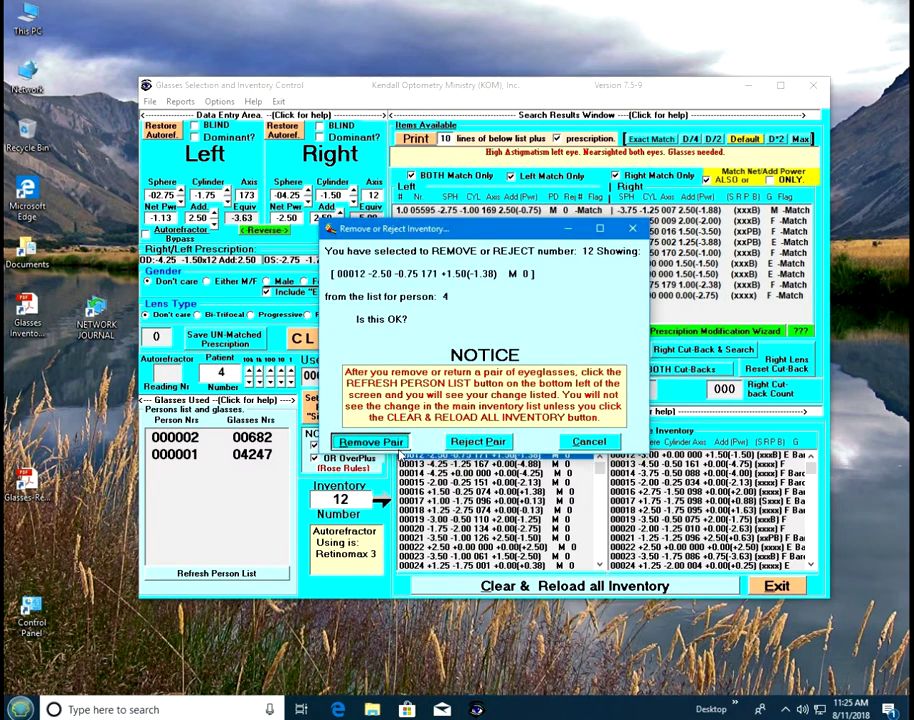
click(369, 441)
click(236, 573)
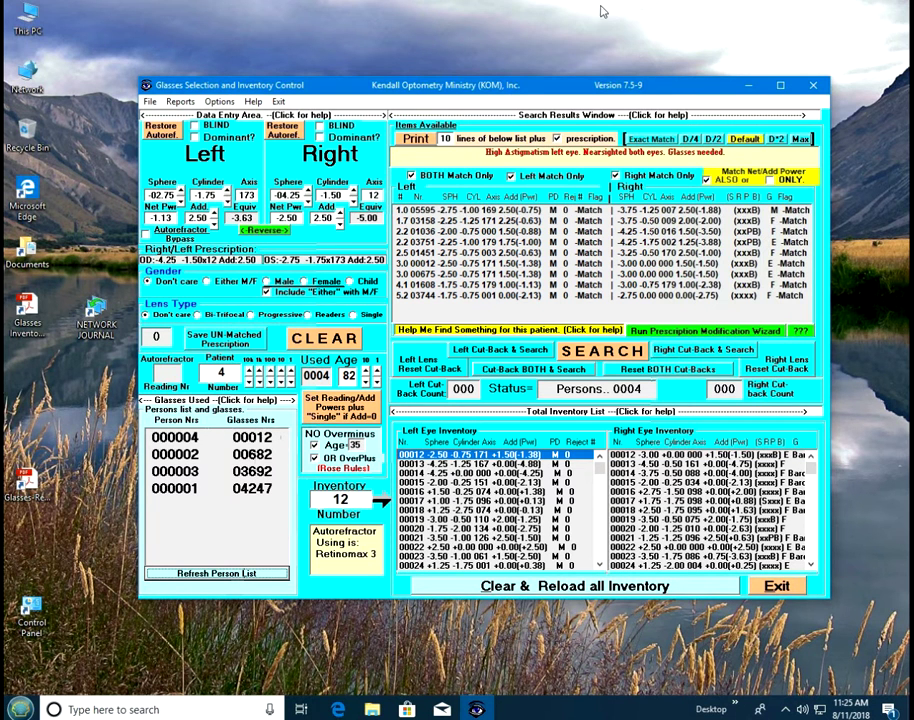
Switch to the Laptop-A Windows 7 computer and refresh its person list.
mouse_move(620, 3)
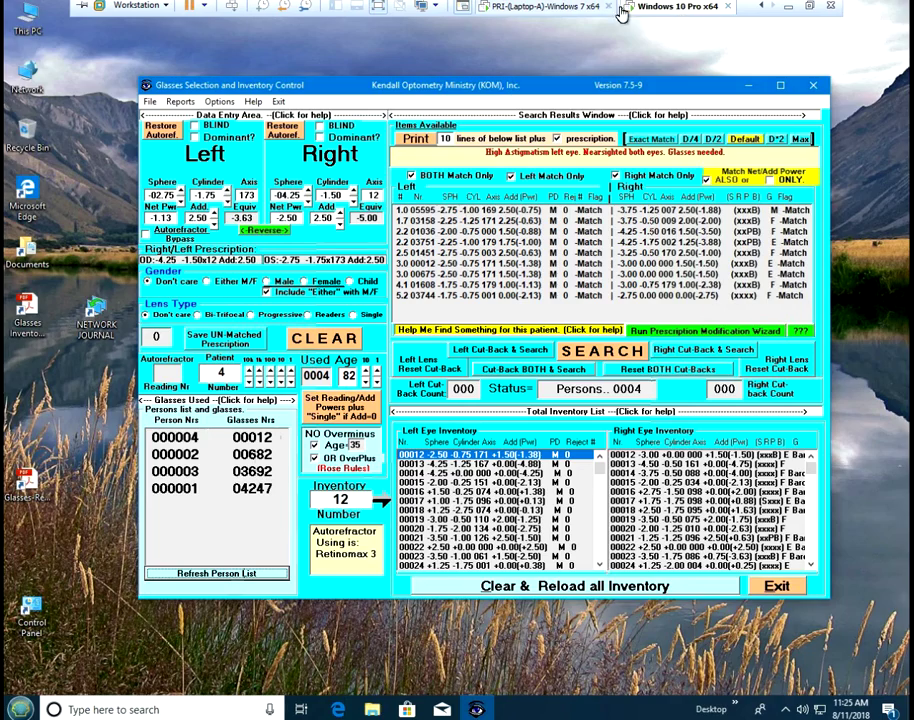
click(545, 7)
click(207, 572)
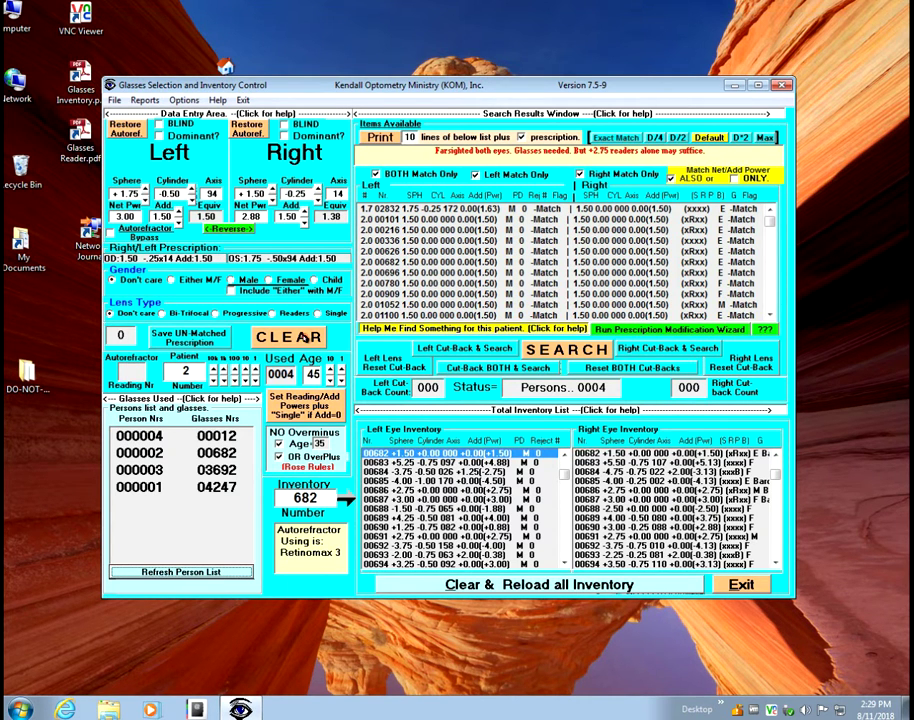
Clear the old search and set the patient number to 5 and the age to 53.
click(300, 339)
click(255, 371)
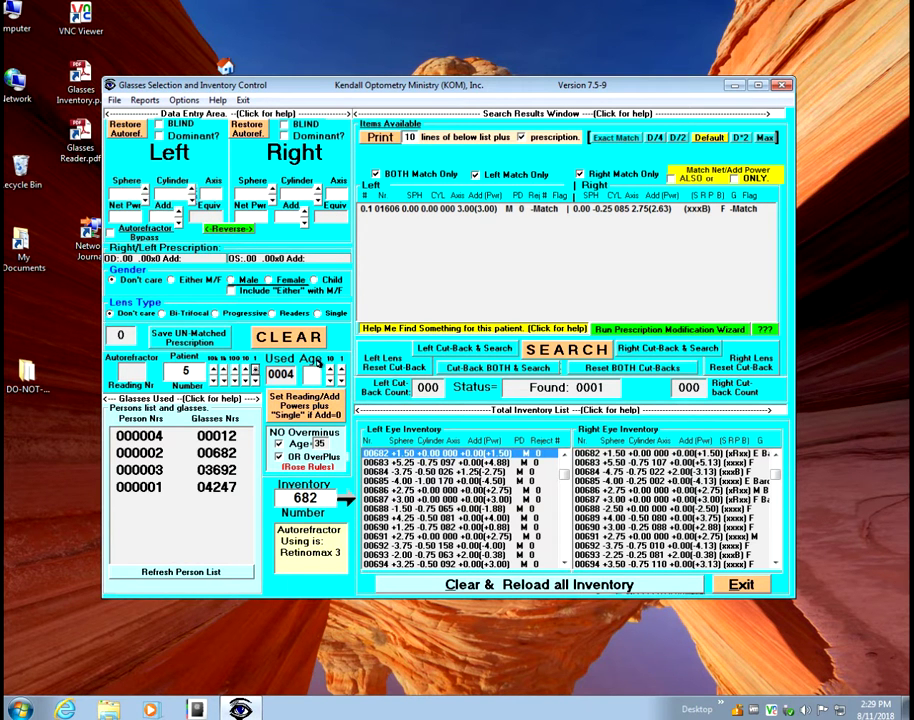
click(331, 368)
click(331, 368)
click(331, 369)
click(331, 369)
click(341, 369)
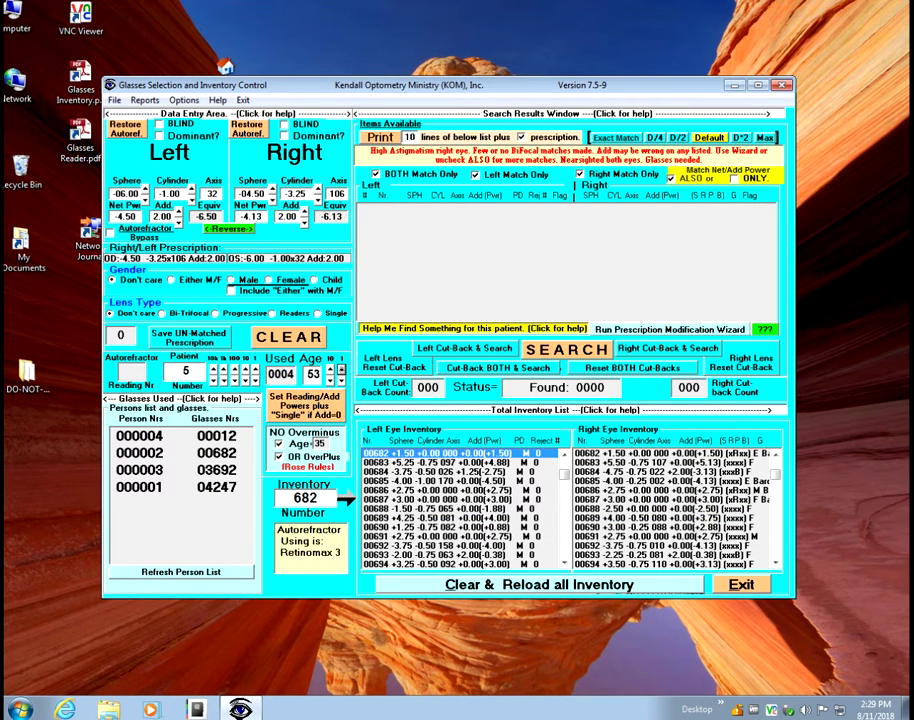
Open the Prescription Modification Wizard, set the right-eye tolerance multiplier to *1.5, and remove the Bifocal/Trifocal/Progressive Add from the search requirement.
click(697, 330)
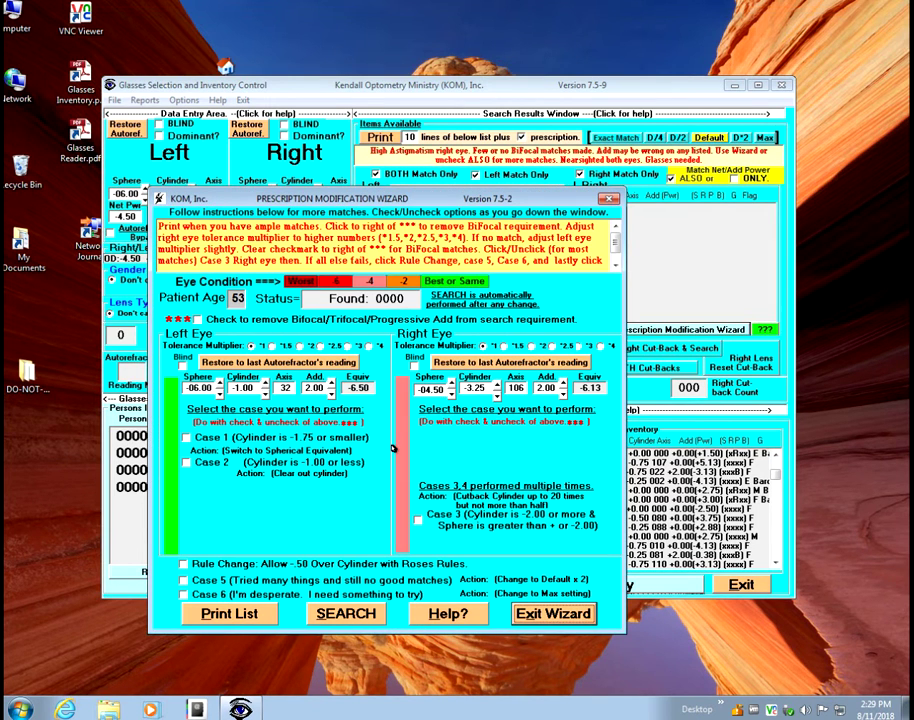
click(504, 346)
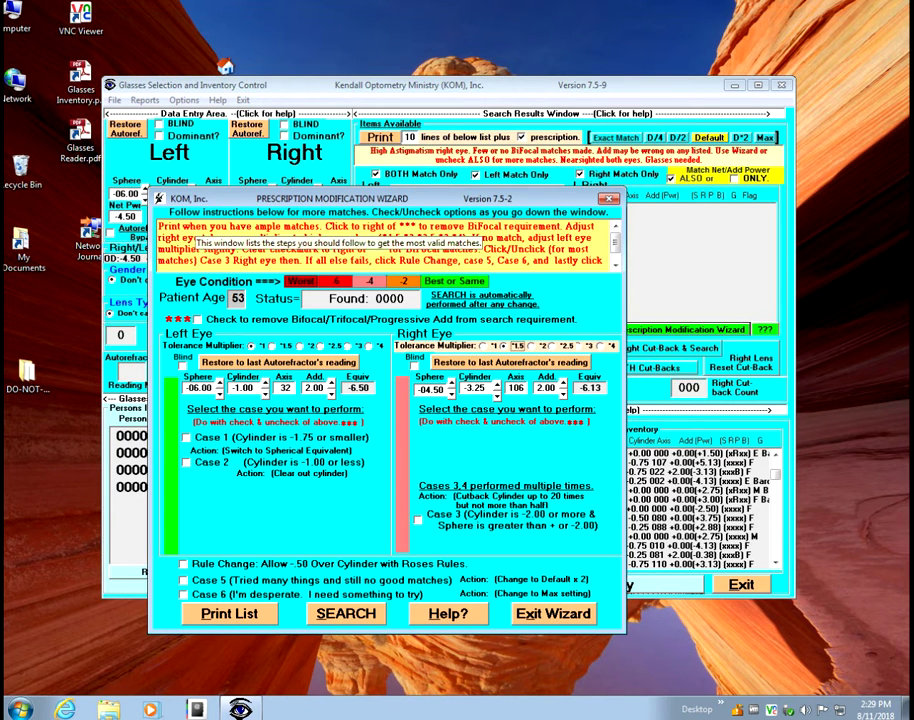
double_click(338, 226)
drag(325, 226, 541, 237)
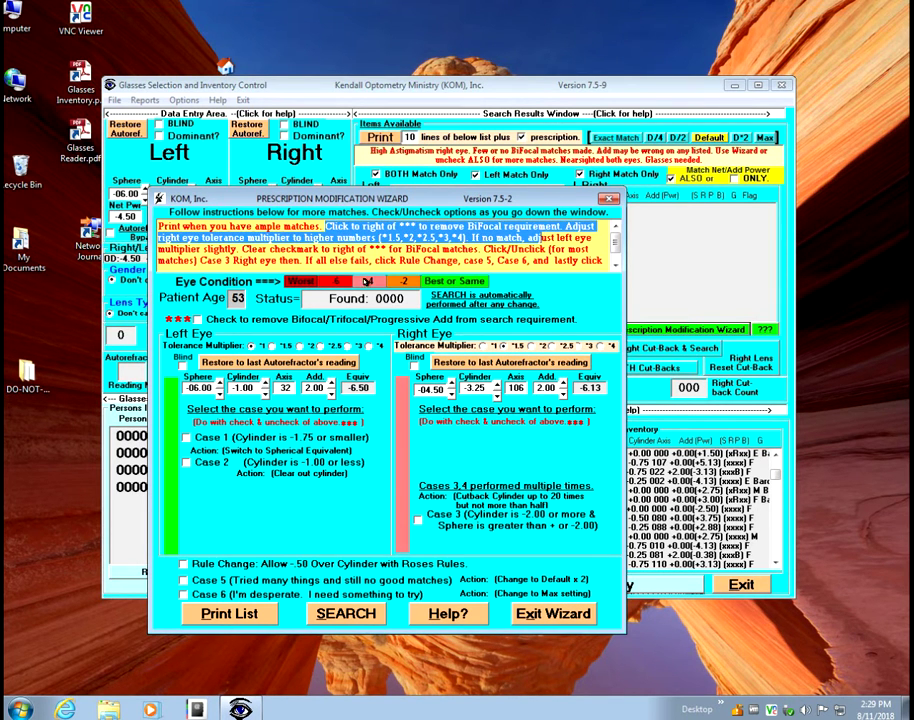
click(204, 320)
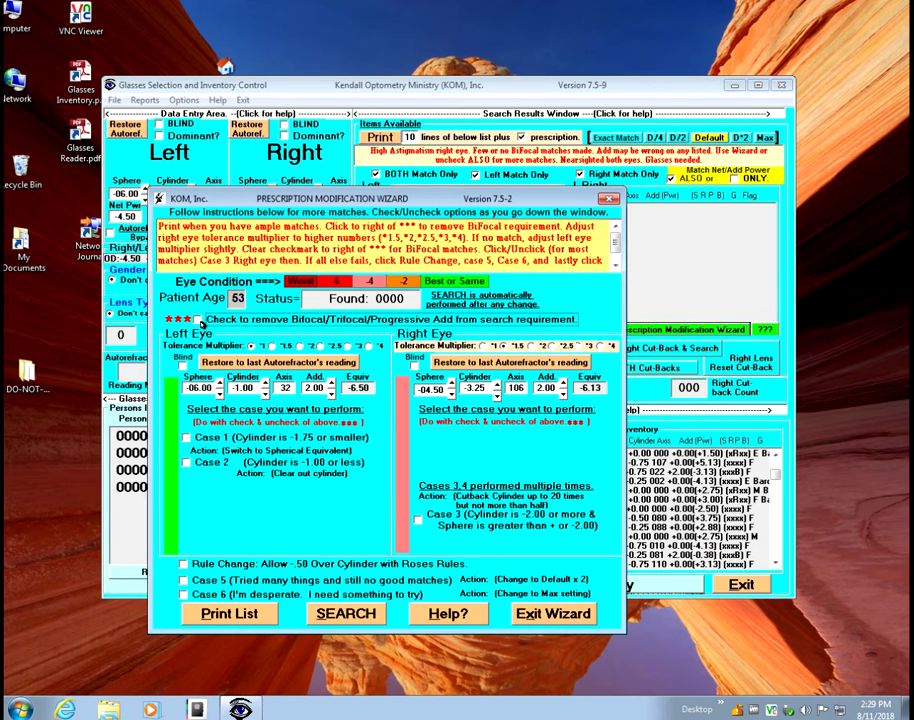
click(203, 319)
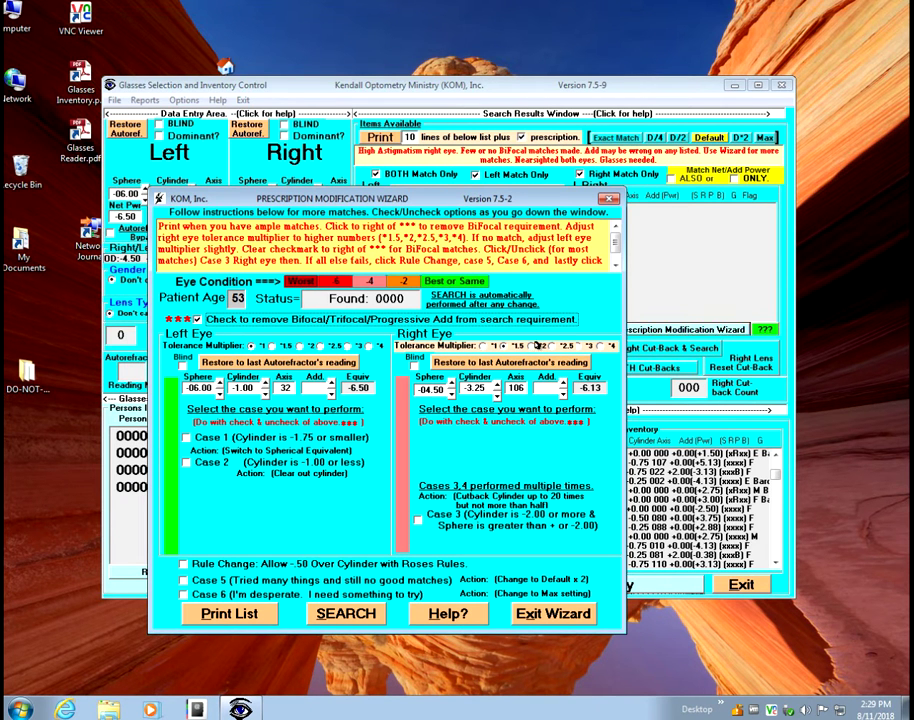
Raise the right-eye tolerance multiplier through *2 and *2.5 to *3 and exit the wizard.
click(534, 347)
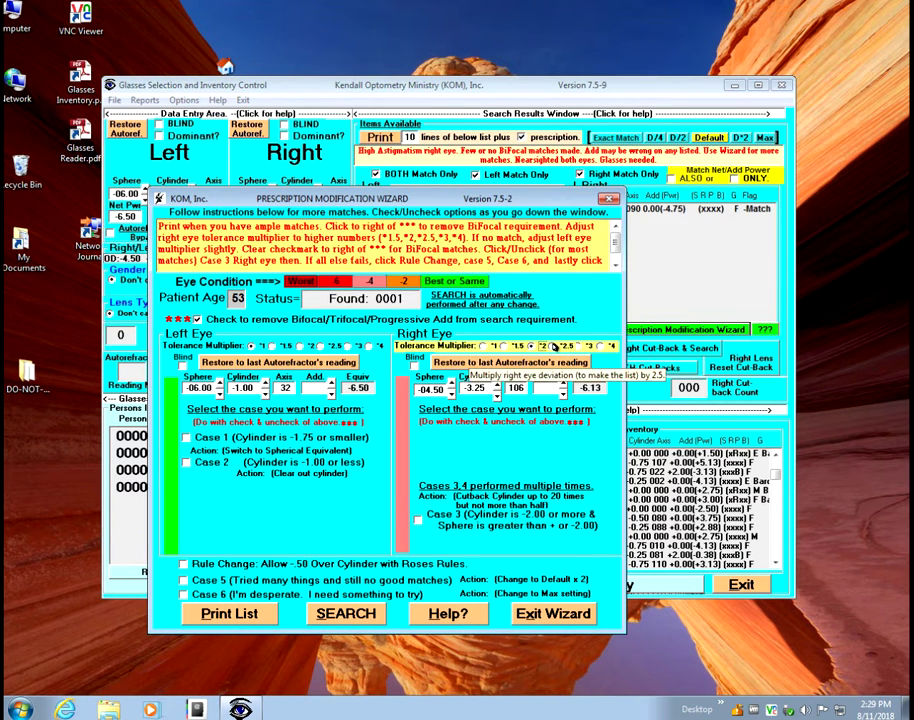
click(553, 346)
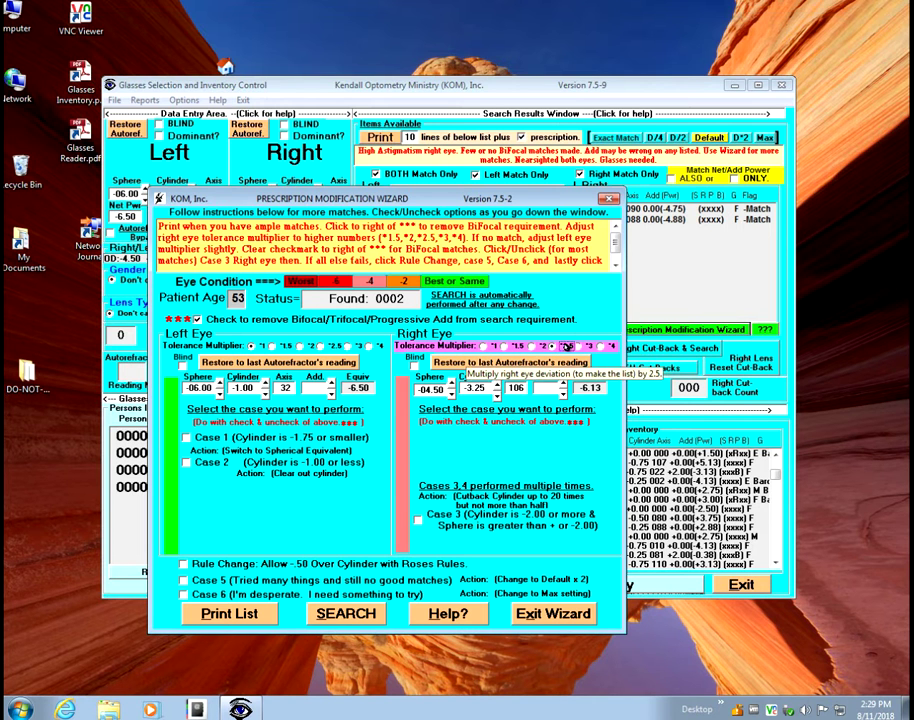
click(580, 346)
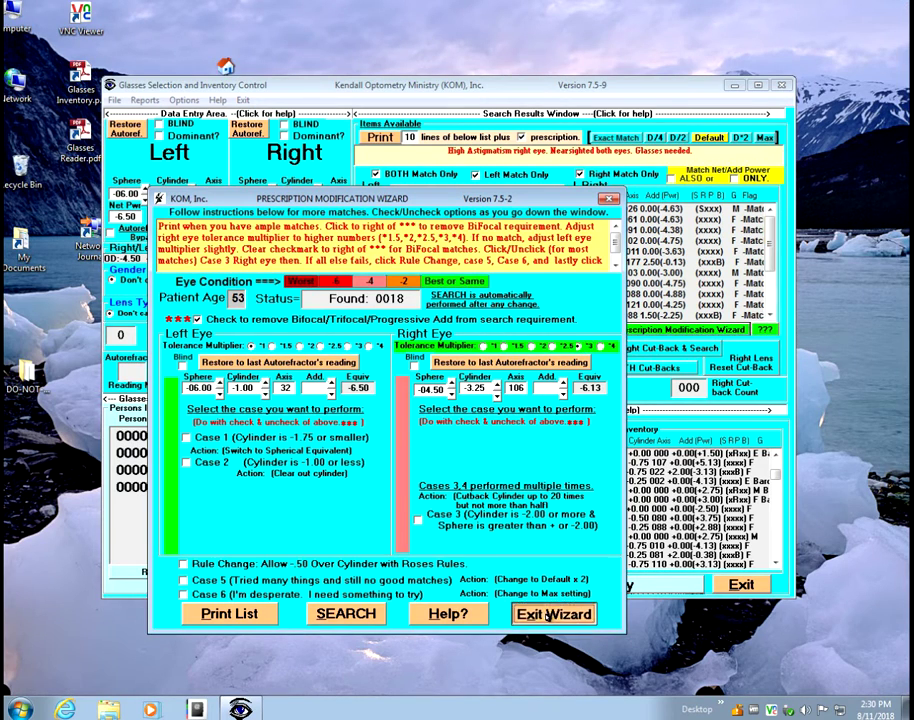
click(545, 614)
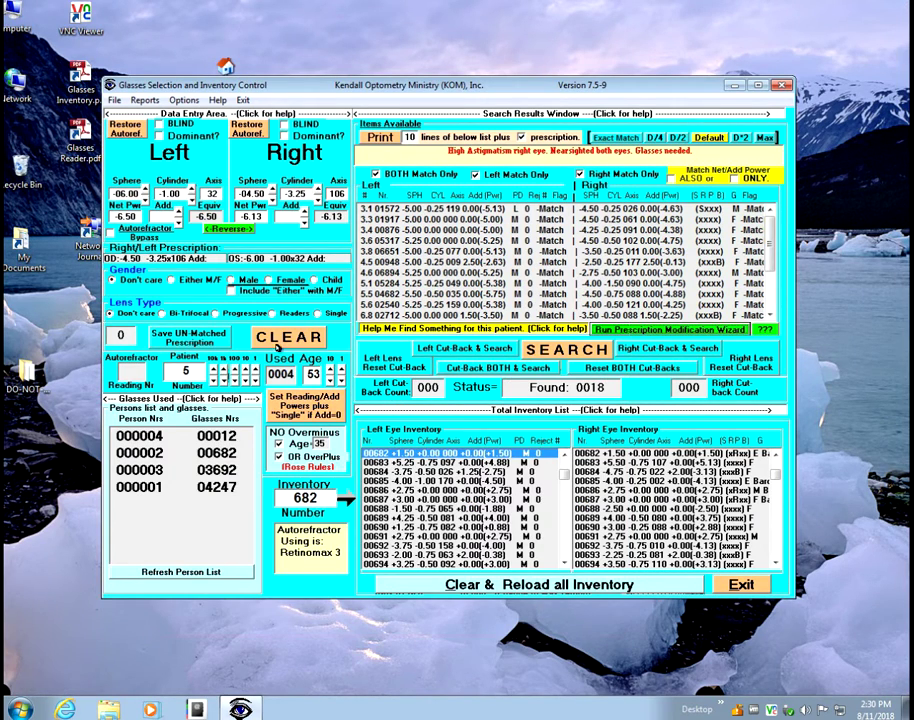
Restrict the matches to male glasses and print the list to Glasses Inventory.pdf, replacing the existing file.
click(233, 281)
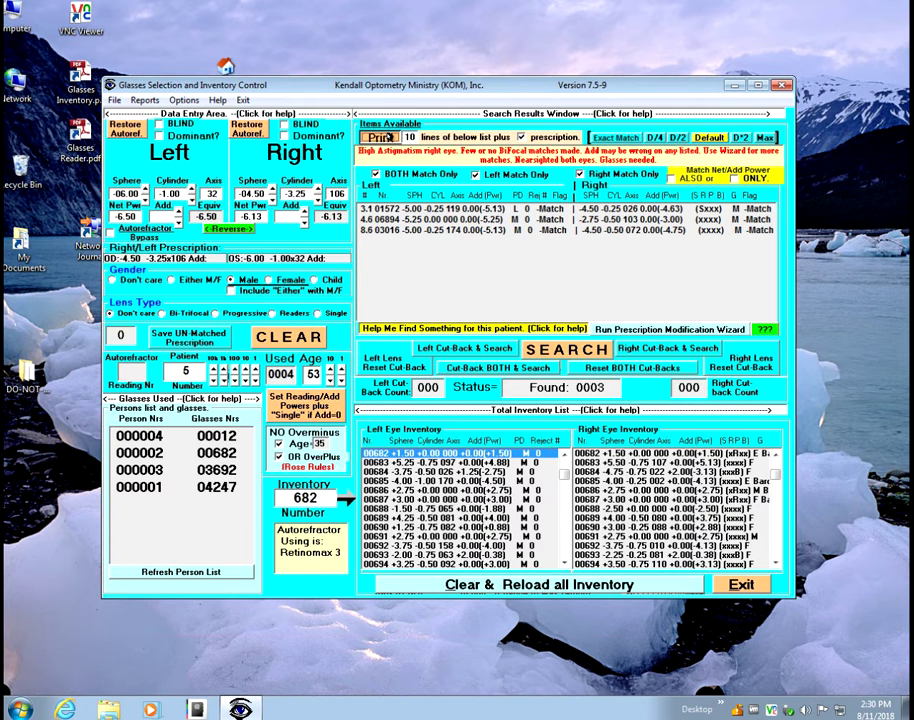
click(392, 137)
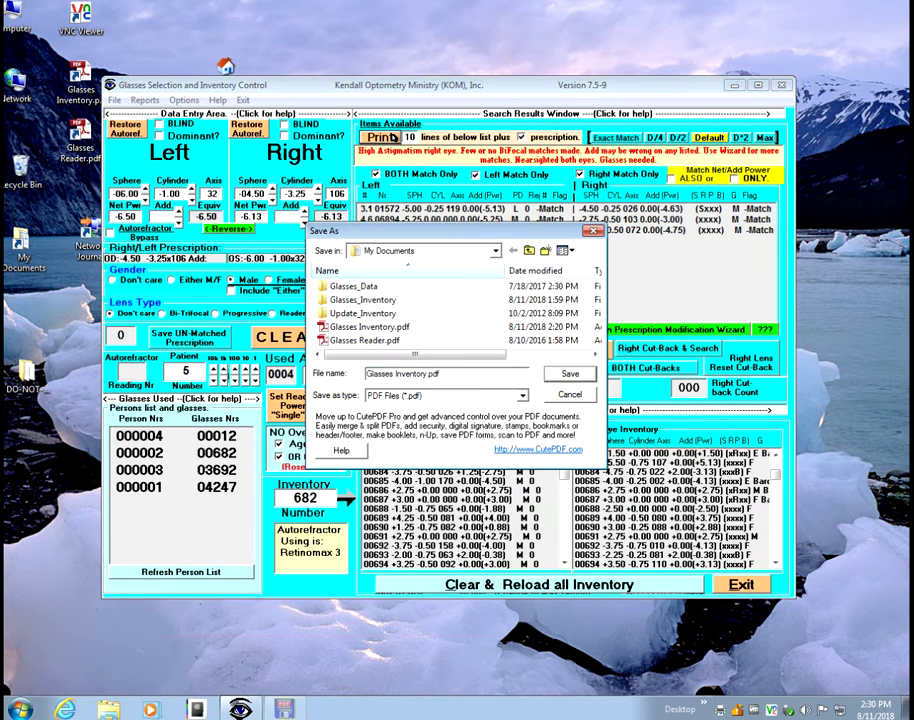
click(577, 373)
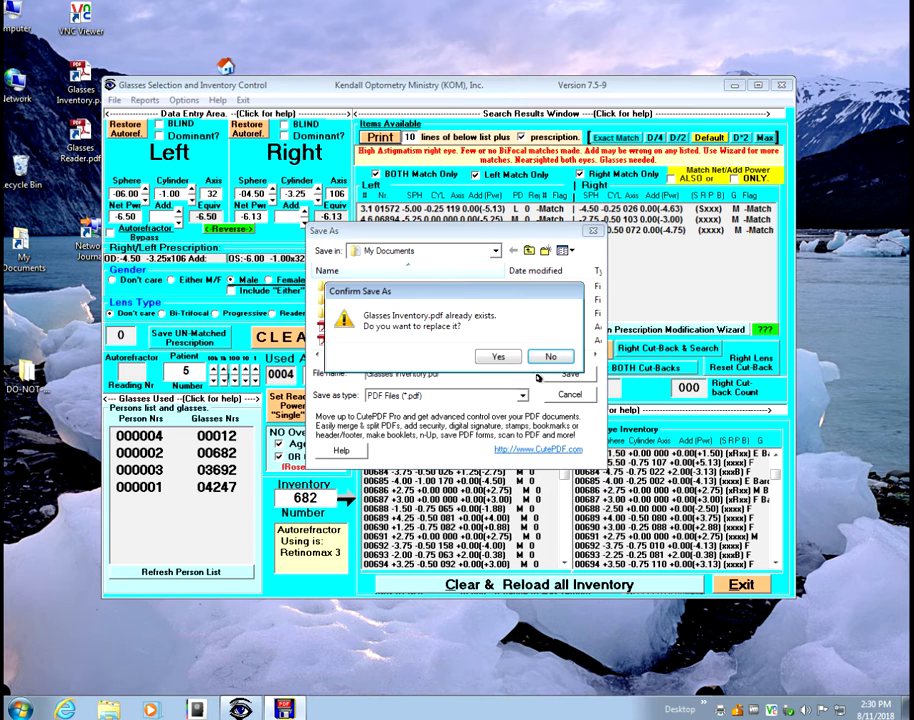
click(497, 356)
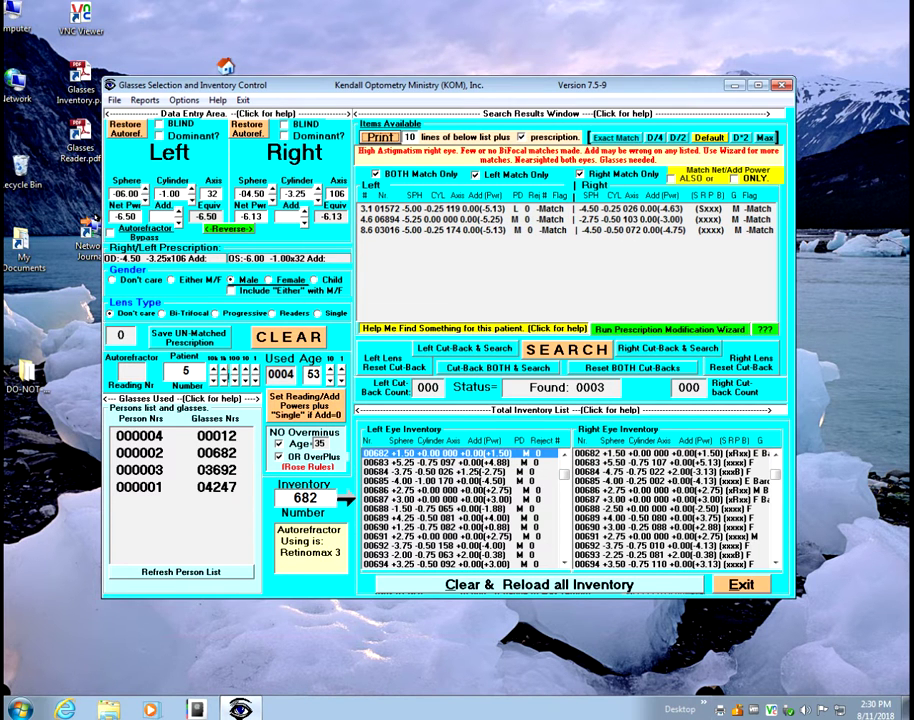
Open the Glasses Inventory.pdf printout for patient 5, review the matched location numbers, and close it.
double_click(78, 80)
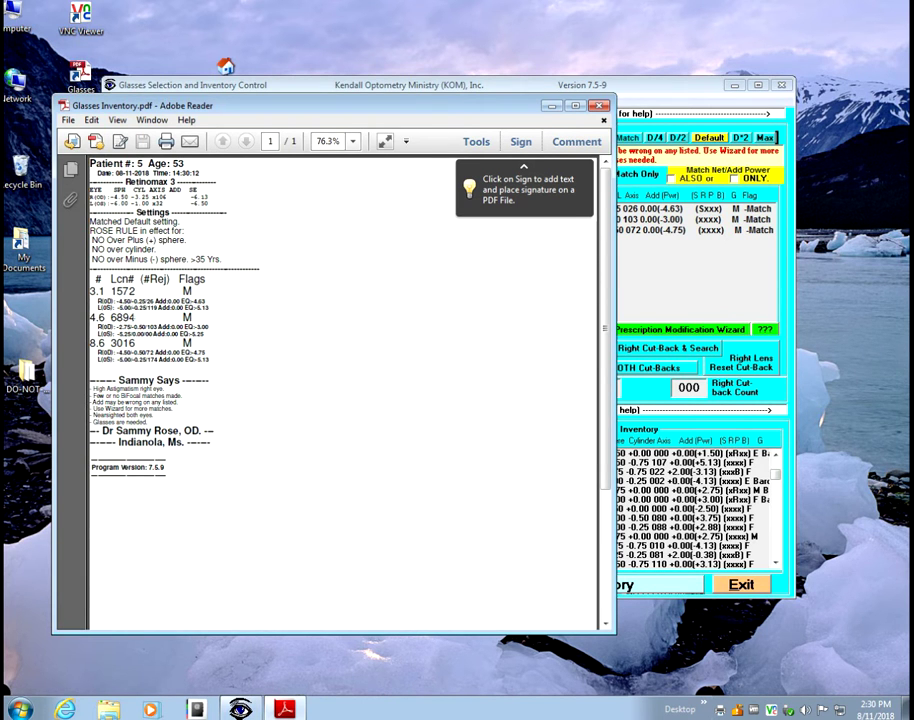
click(600, 105)
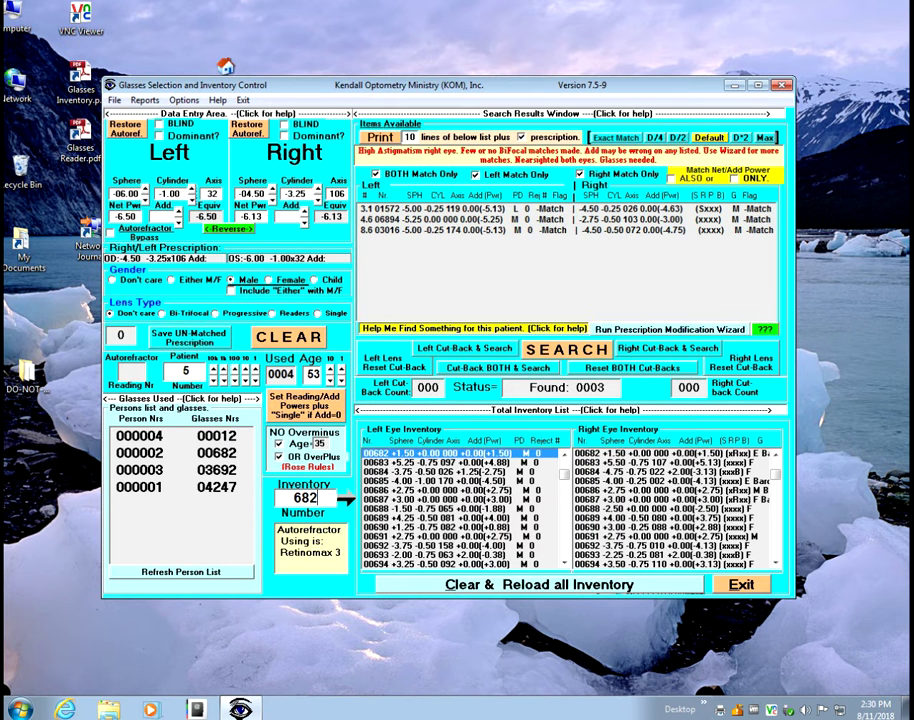
Look up inventory number 6894, remove that pair for patient 5, and refresh the person list.
key(BackSpace)
text(94)
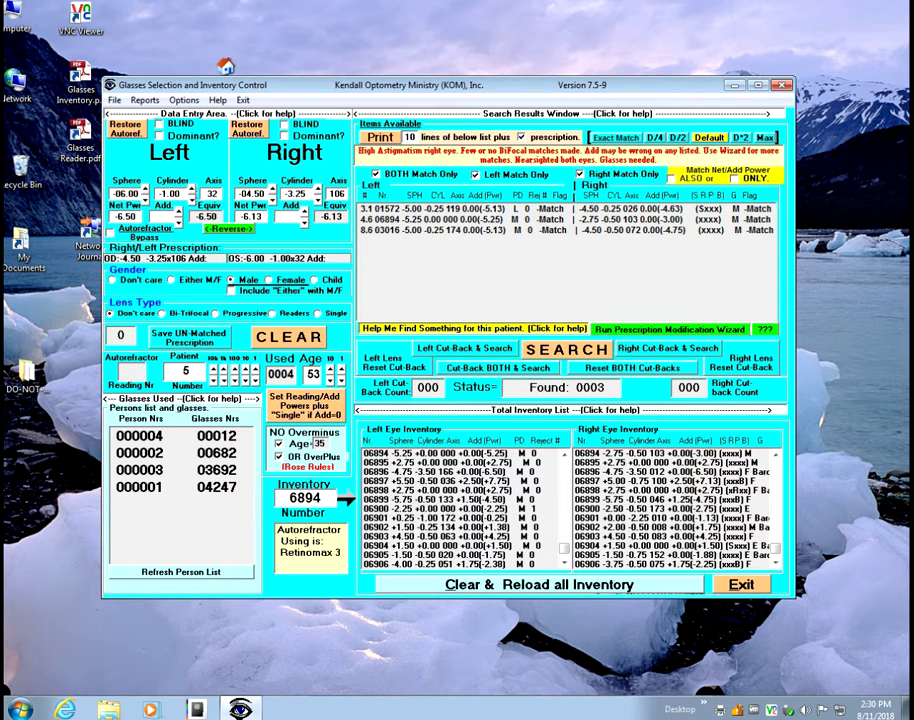
double_click(370, 455)
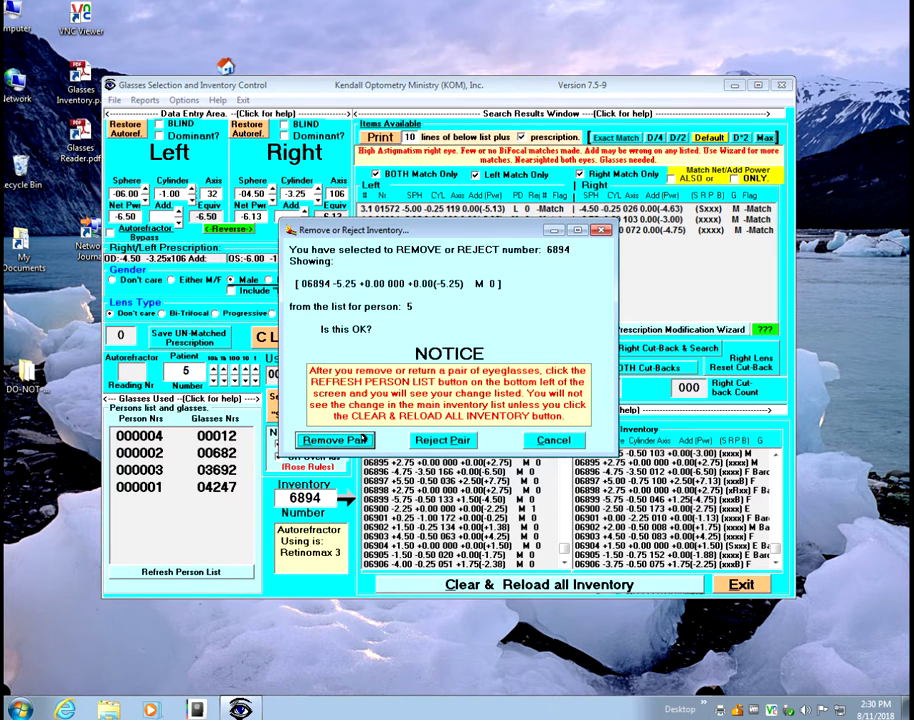
click(335, 441)
click(214, 572)
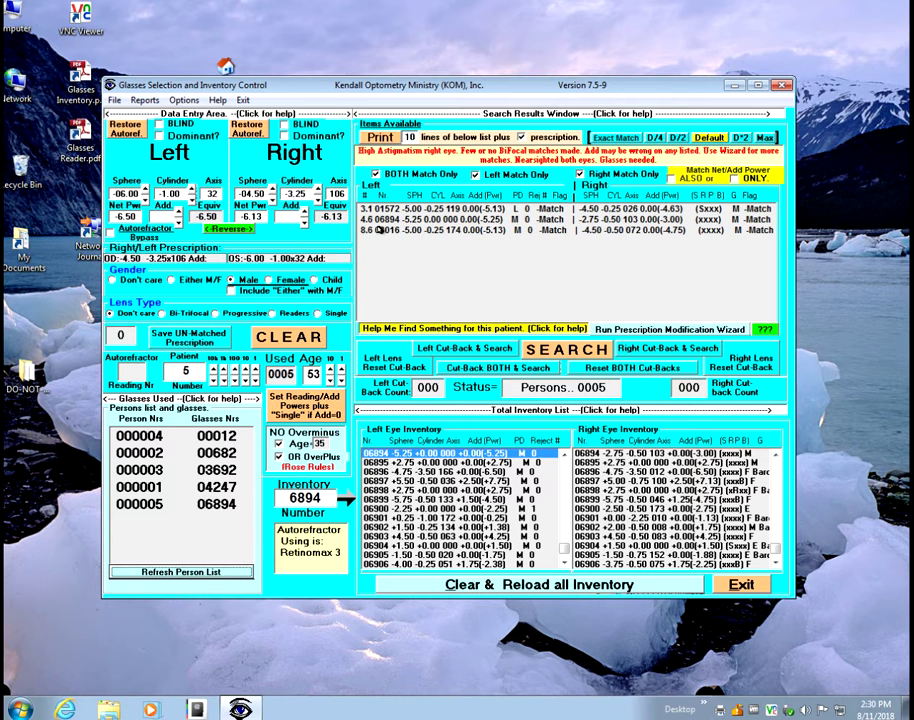
Switch to the Windows 10 computer and start a fresh search for patient number 6 with age 73.
mouse_move(566, 6)
click(626, 8)
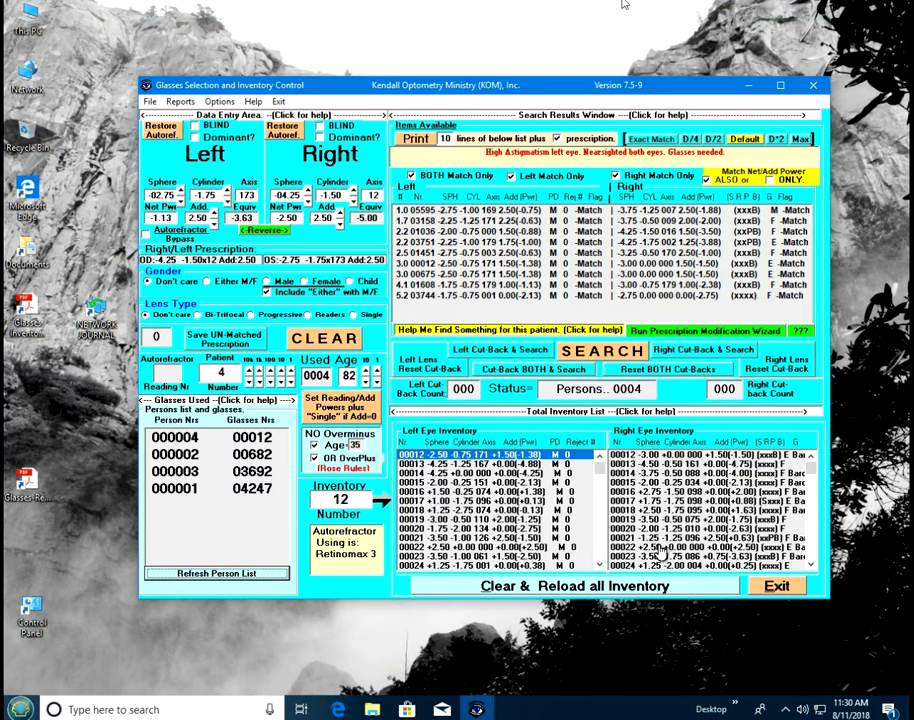
click(337, 339)
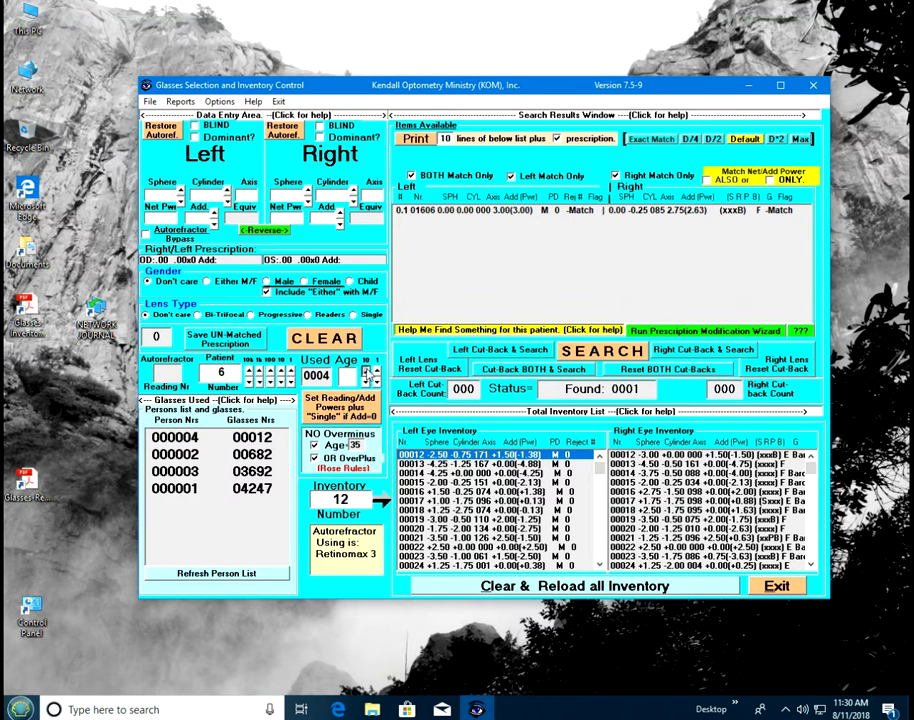
click(367, 370)
click(366, 371)
click(376, 369)
key(Return)
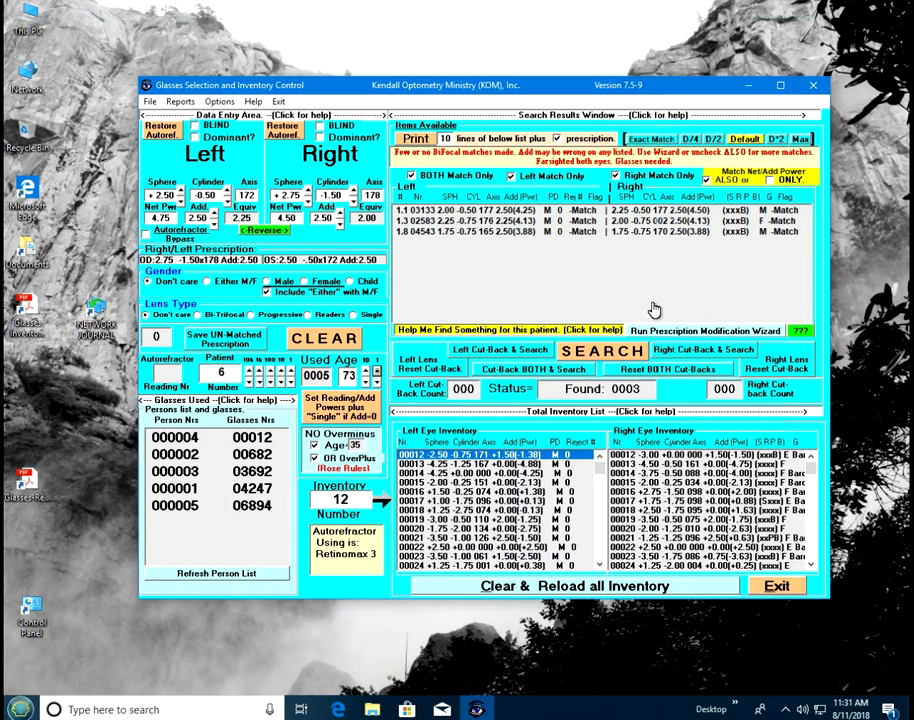
In the Prescription Modification Wizard, consult the help, set the right-eye tolerance multiplier to *1.5, and exit the wizard.
click(700, 331)
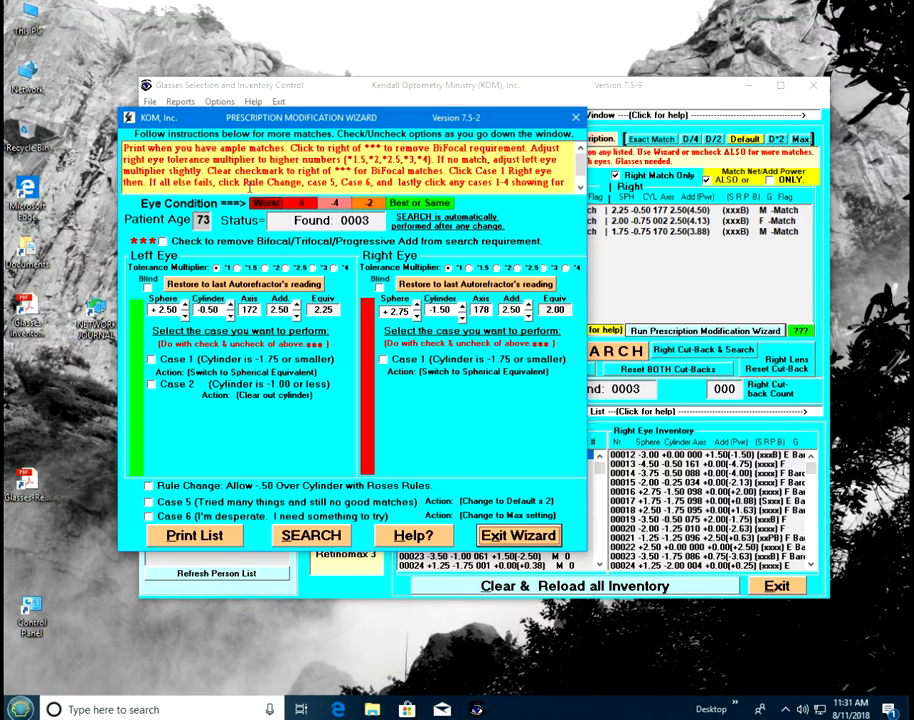
click(413, 535)
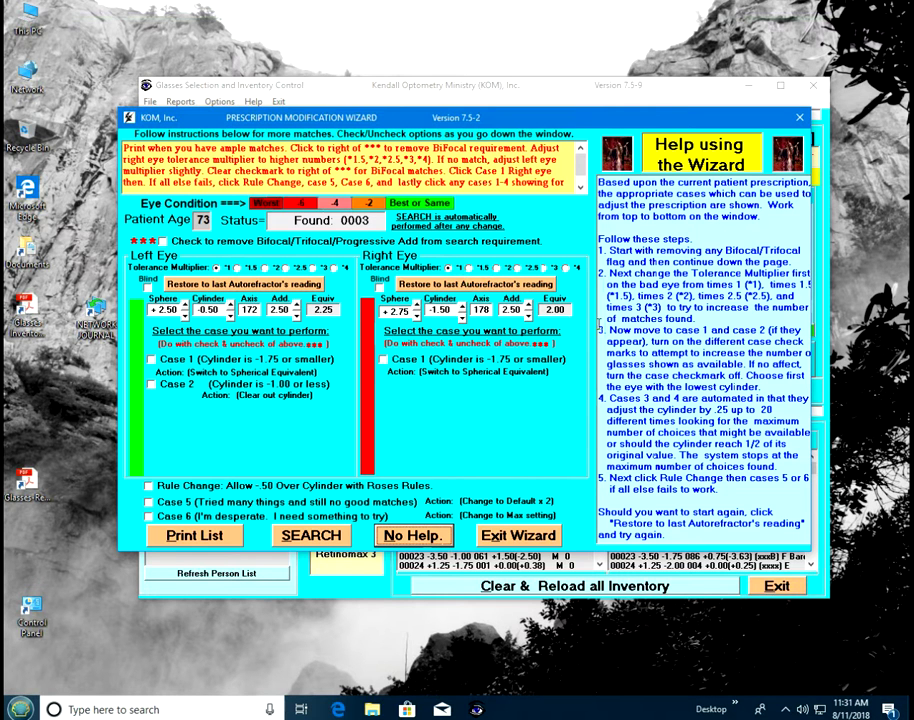
click(413, 535)
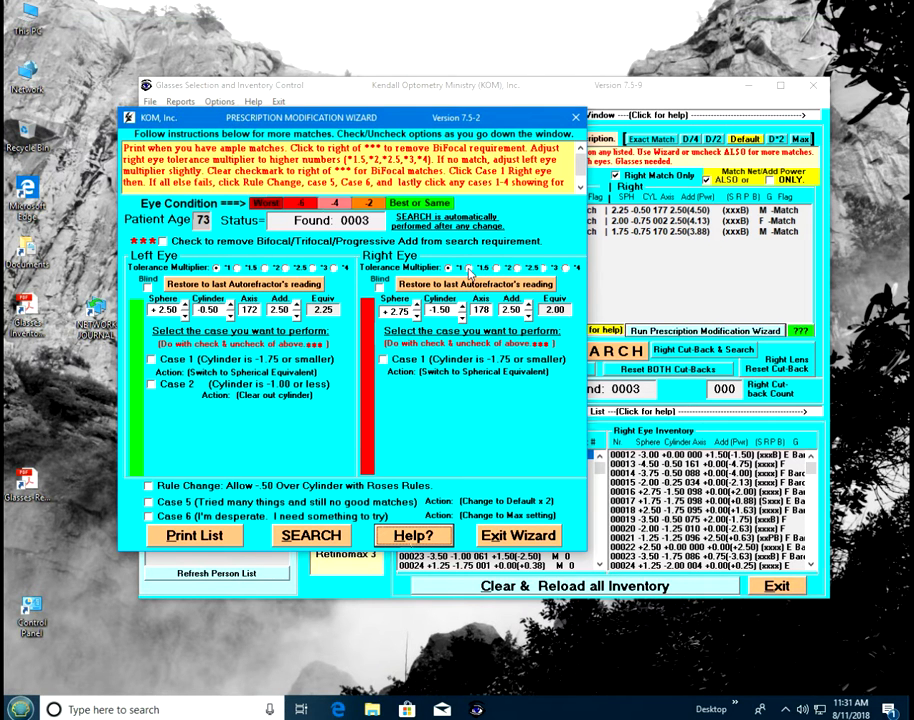
click(470, 272)
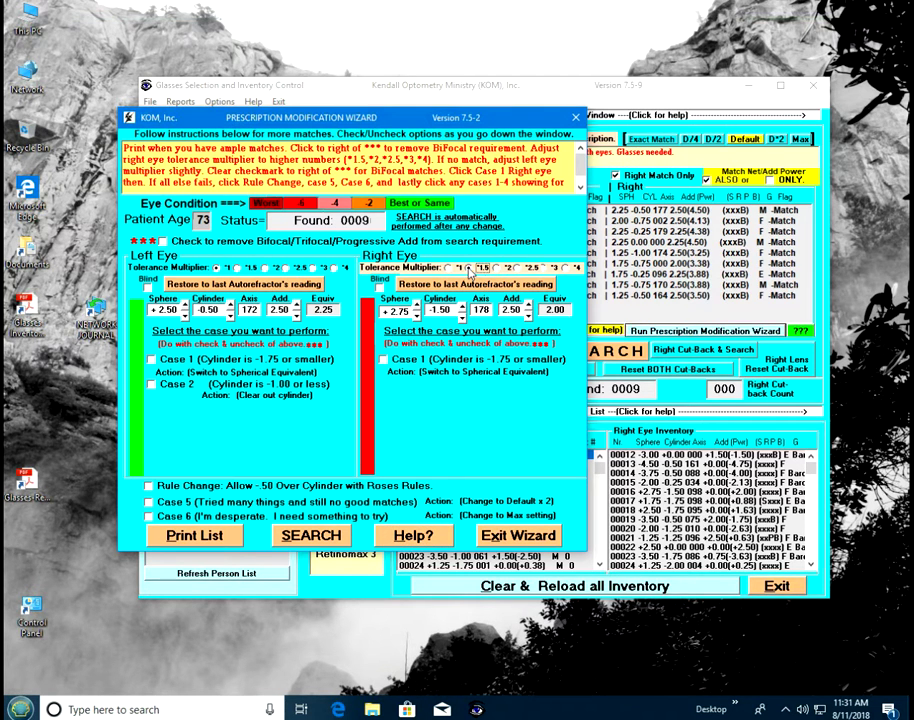
click(517, 538)
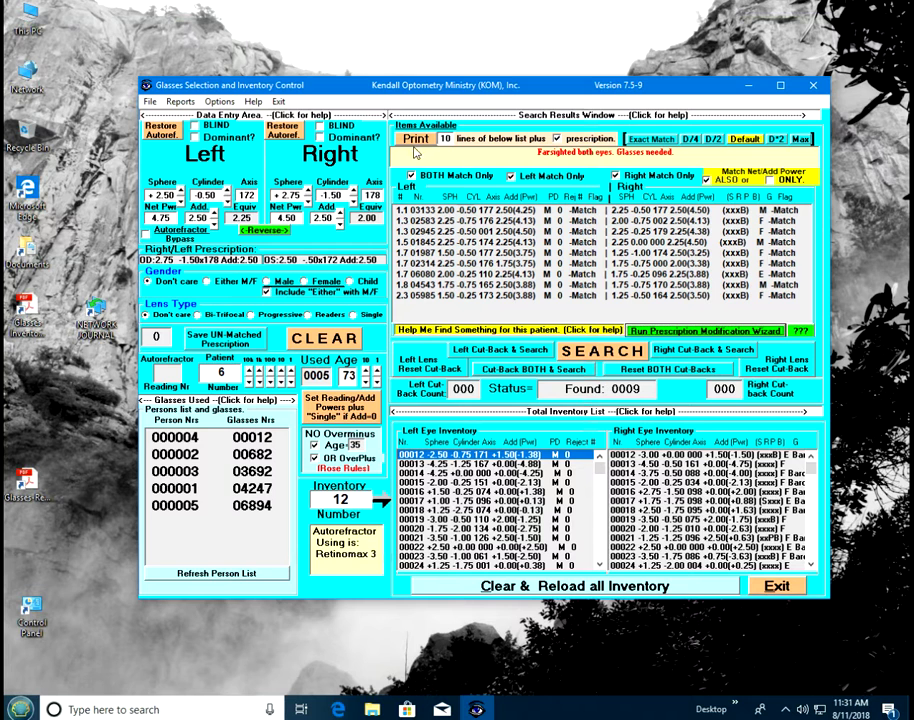
Restrict the matches to female glasses without "Either" frames and print them to Glasses-Inventory-Printout, replacing the existing file.
click(320, 284)
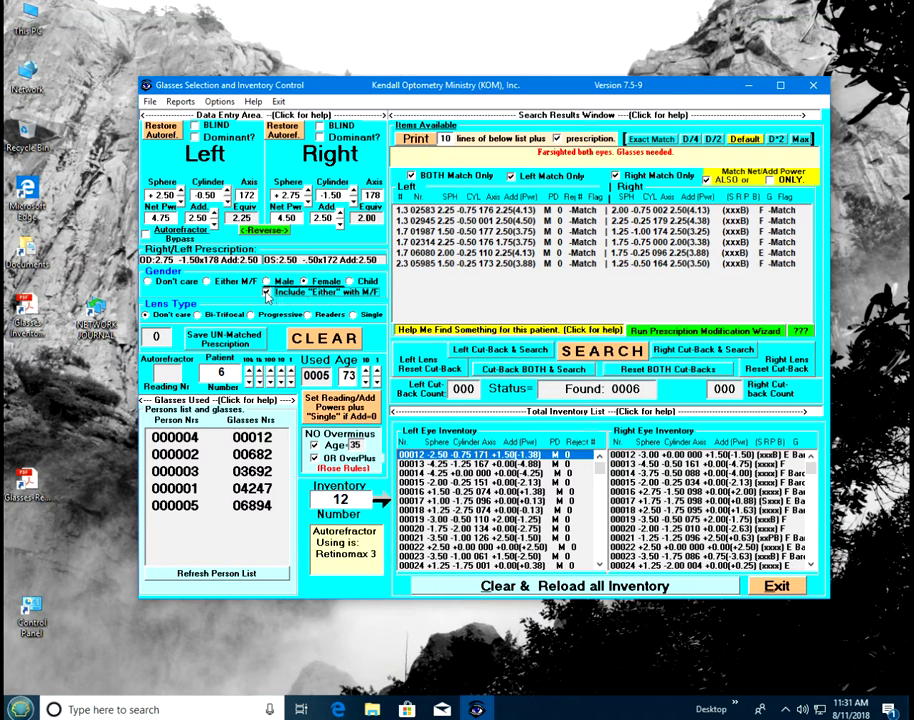
click(267, 292)
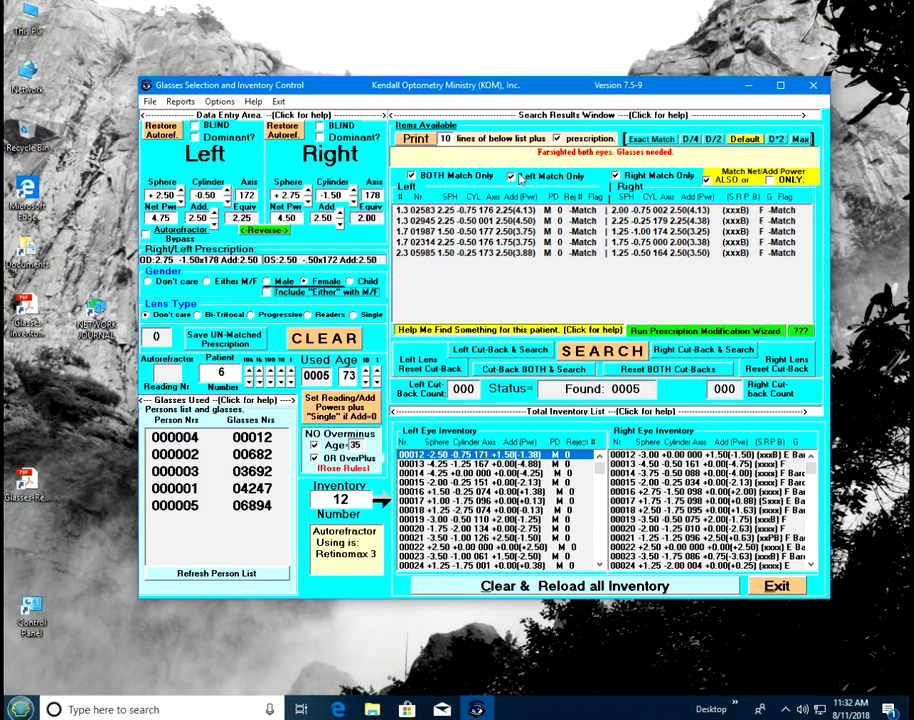
click(416, 140)
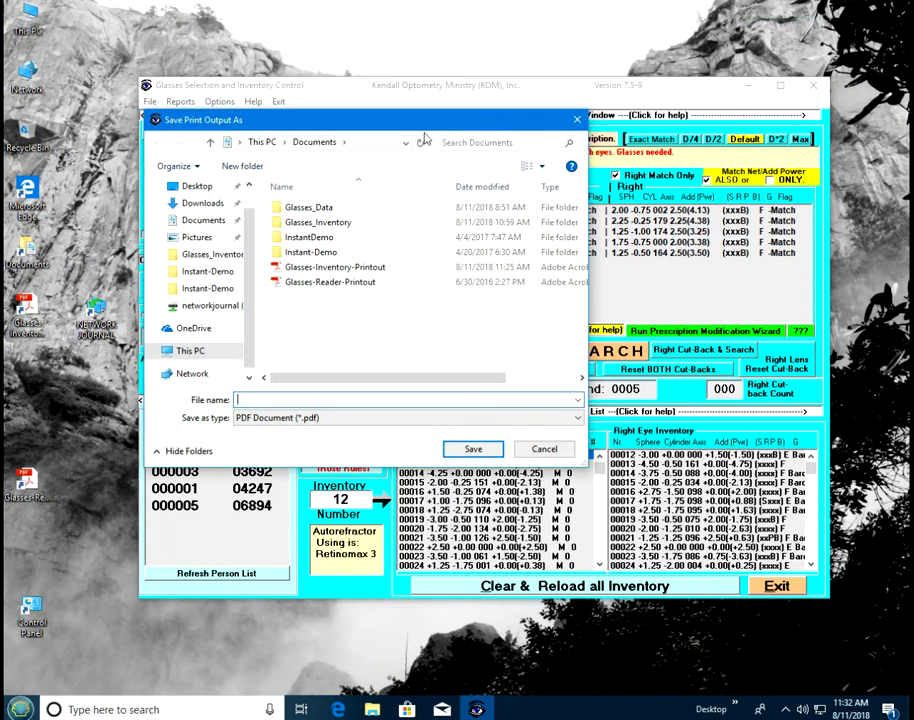
click(328, 268)
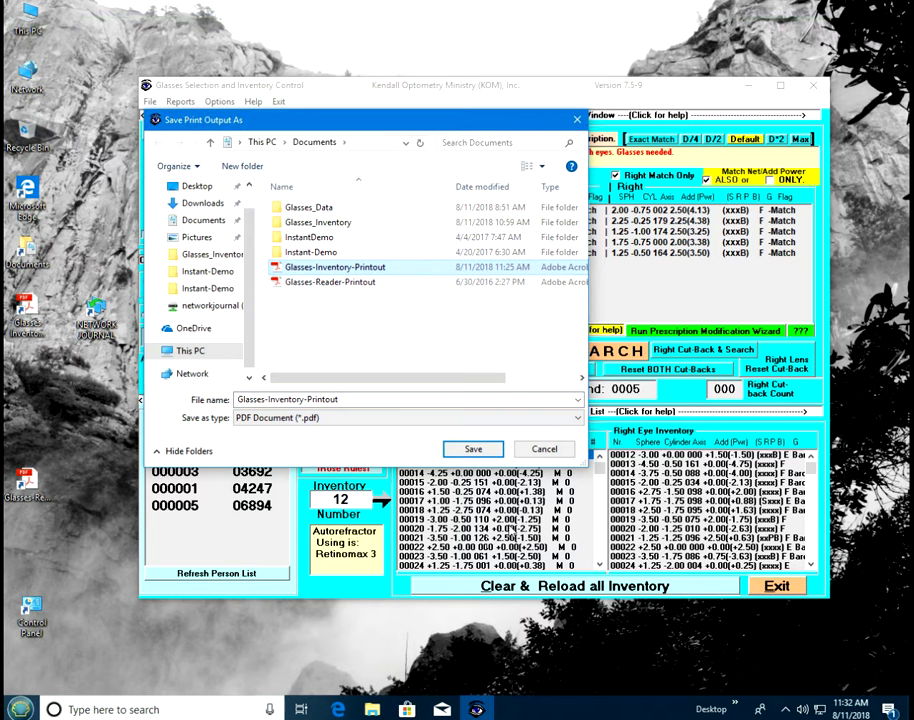
click(486, 452)
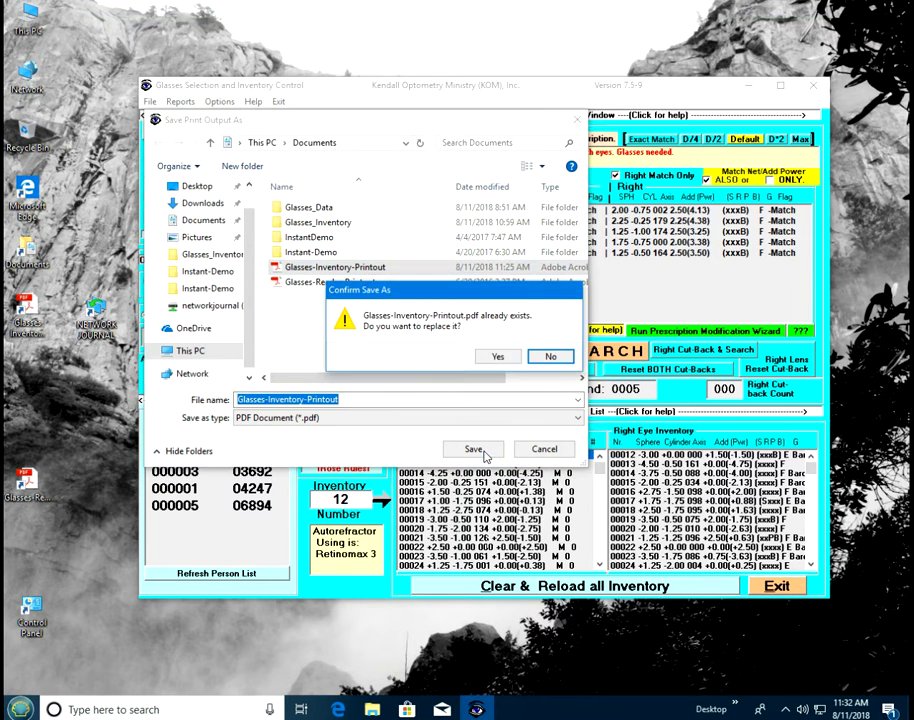
click(495, 356)
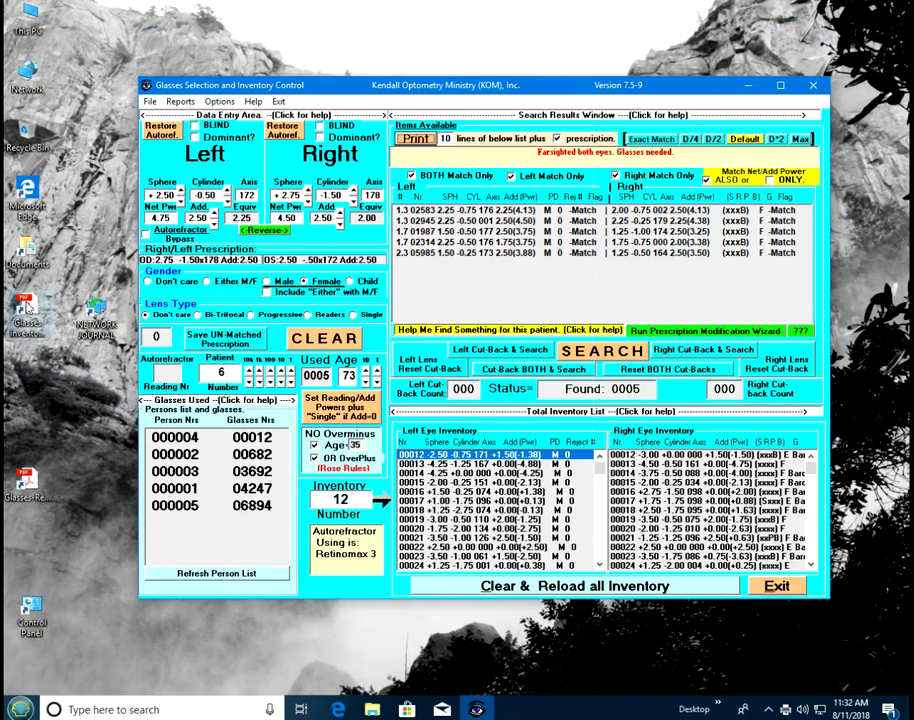
Open the Glasses-Inventory-Printout for patient 6, highlight location number 1987, and close the document.
click(27, 318)
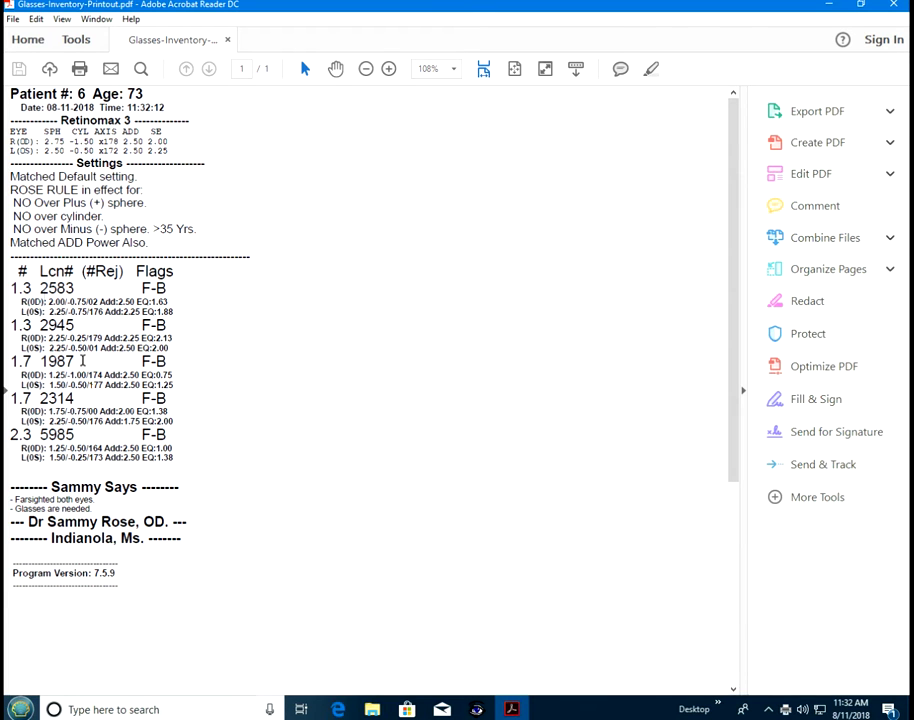
drag(80, 361, 43, 361)
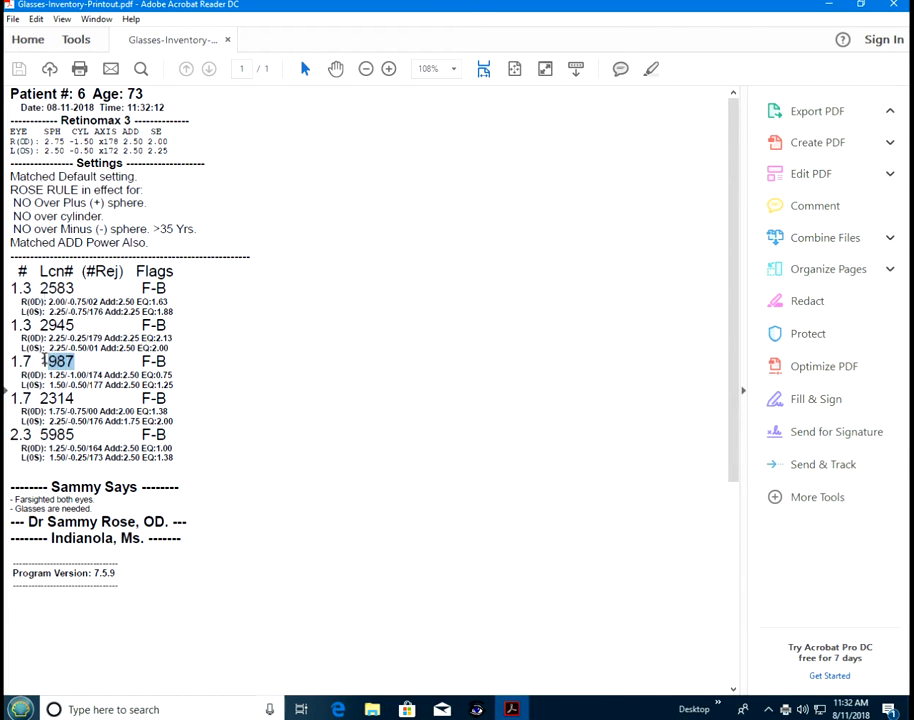
click(896, 6)
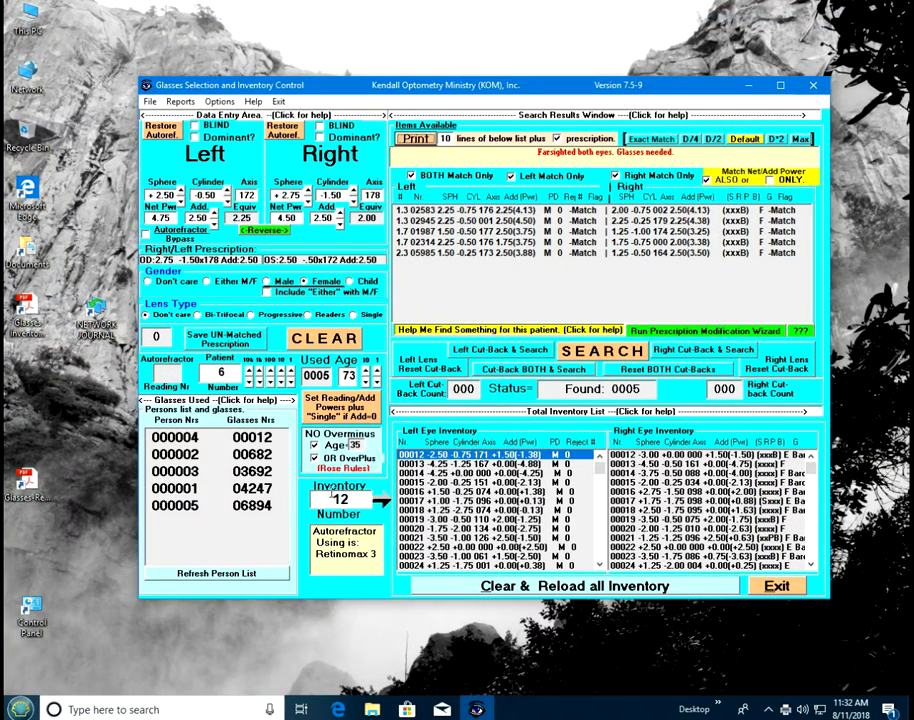
Remove glasses pair 1987 from the inventory for patient 6 and refresh the person list.
key(BackSpace)
text(987)
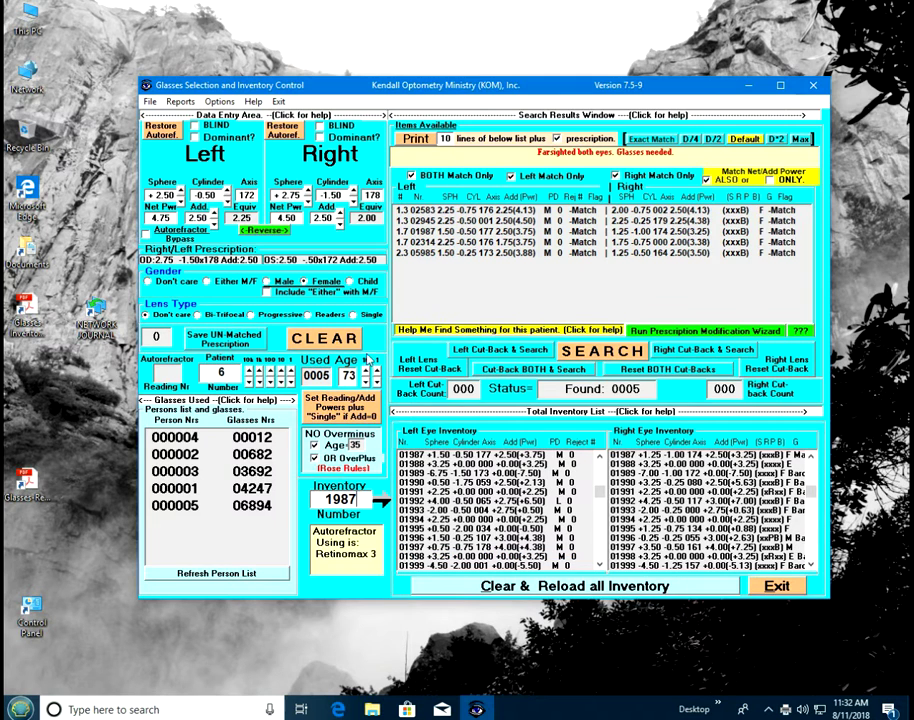
key(Return)
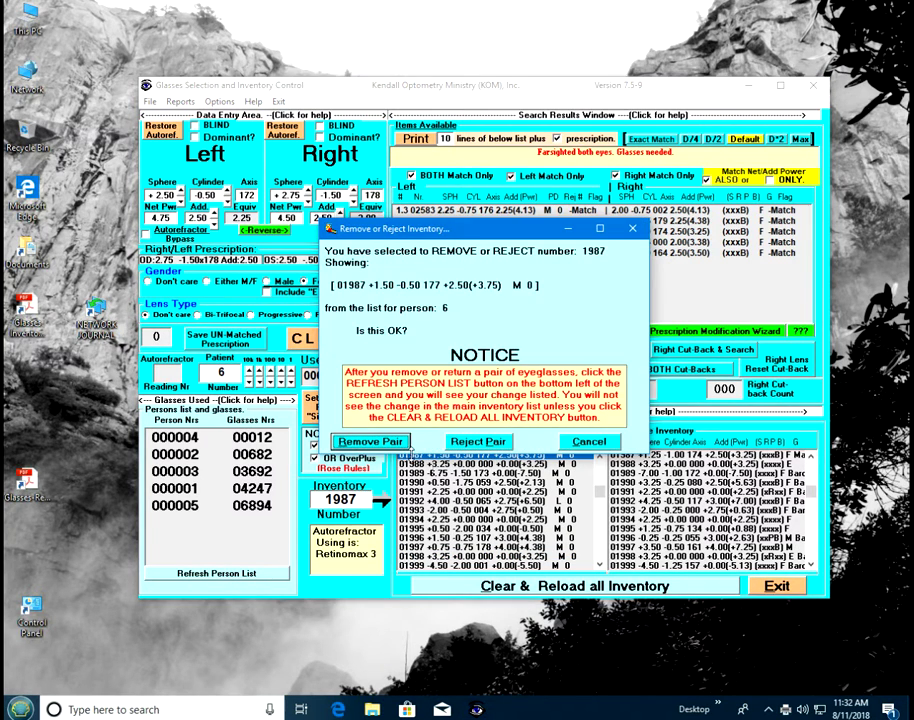
click(370, 441)
click(250, 577)
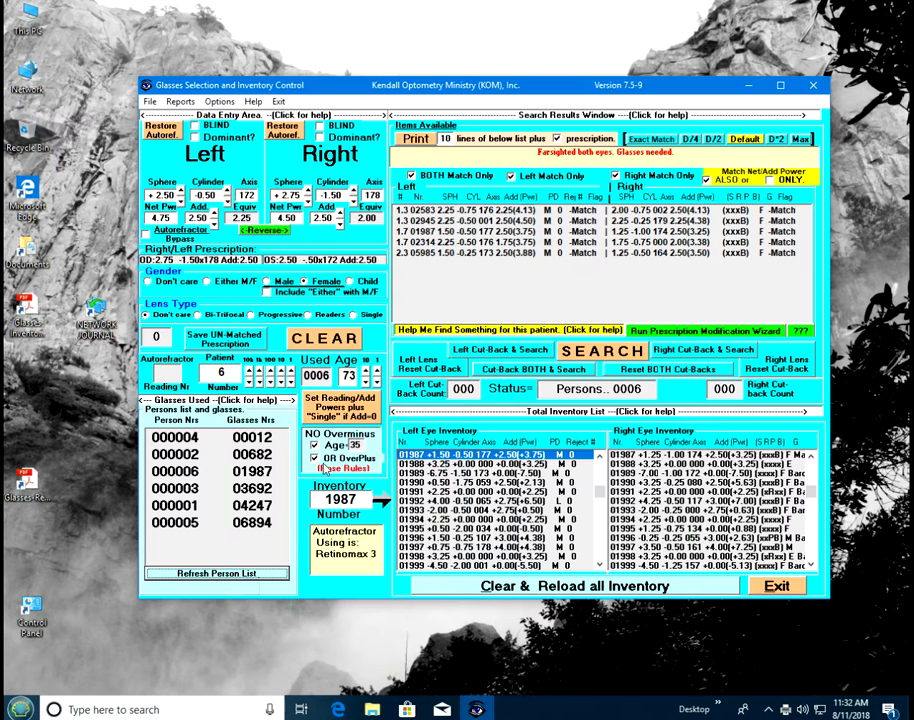
Return glasses pair 1987 from patient 6 to the inventory and refresh the person list on both the Windows 10 and Windows 7 computers.
click(256, 474)
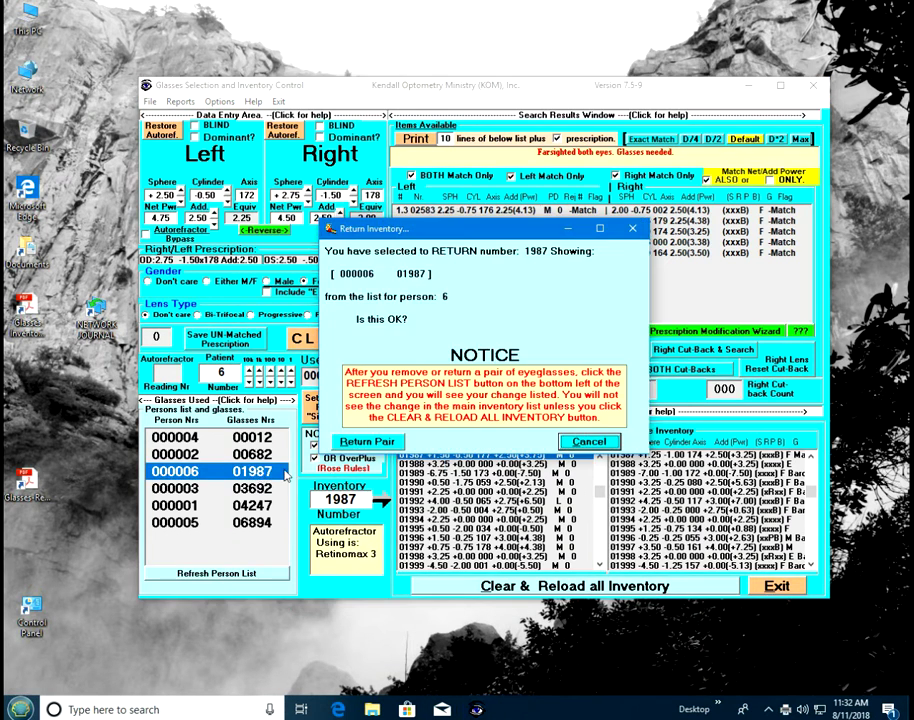
click(368, 442)
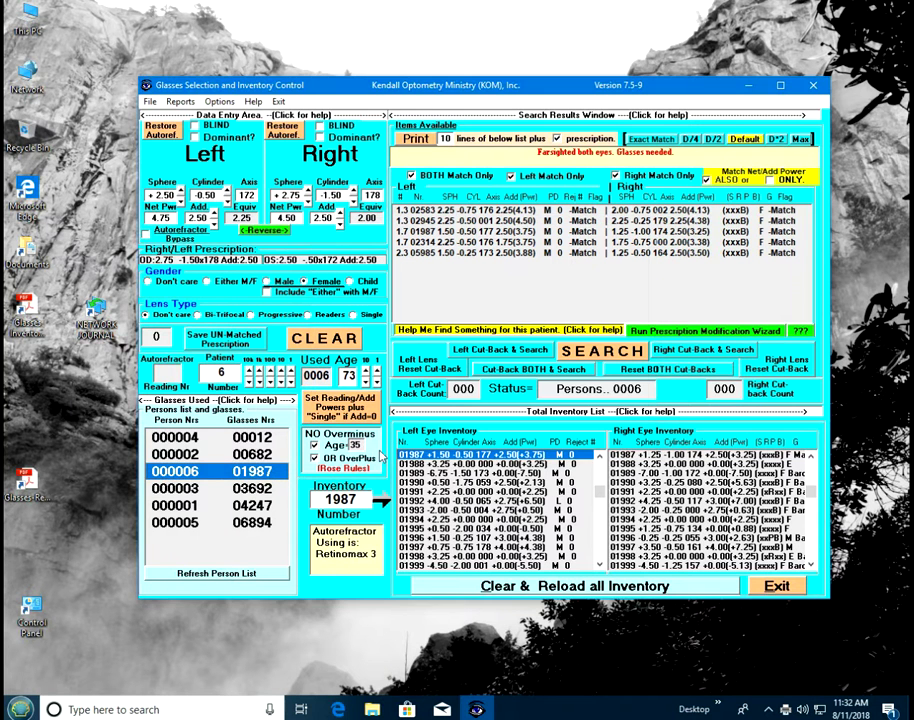
click(247, 574)
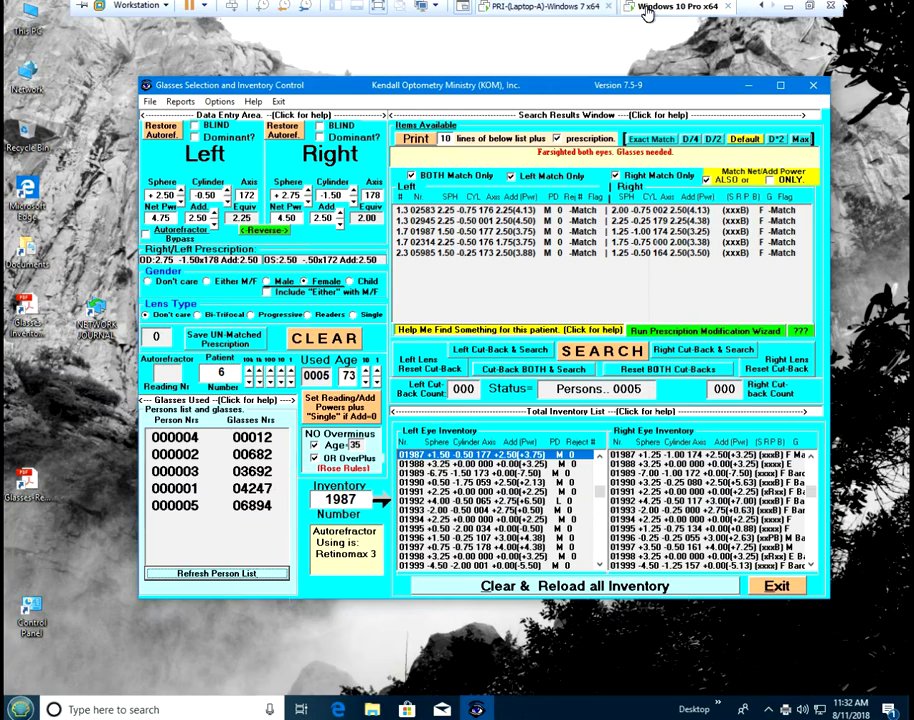
click(577, 12)
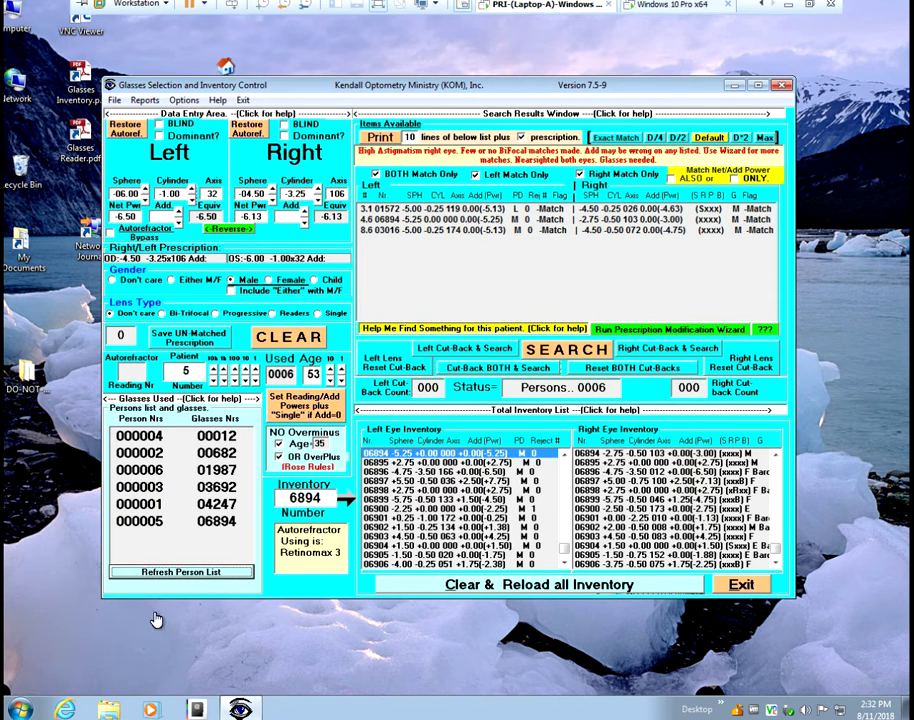
click(185, 572)
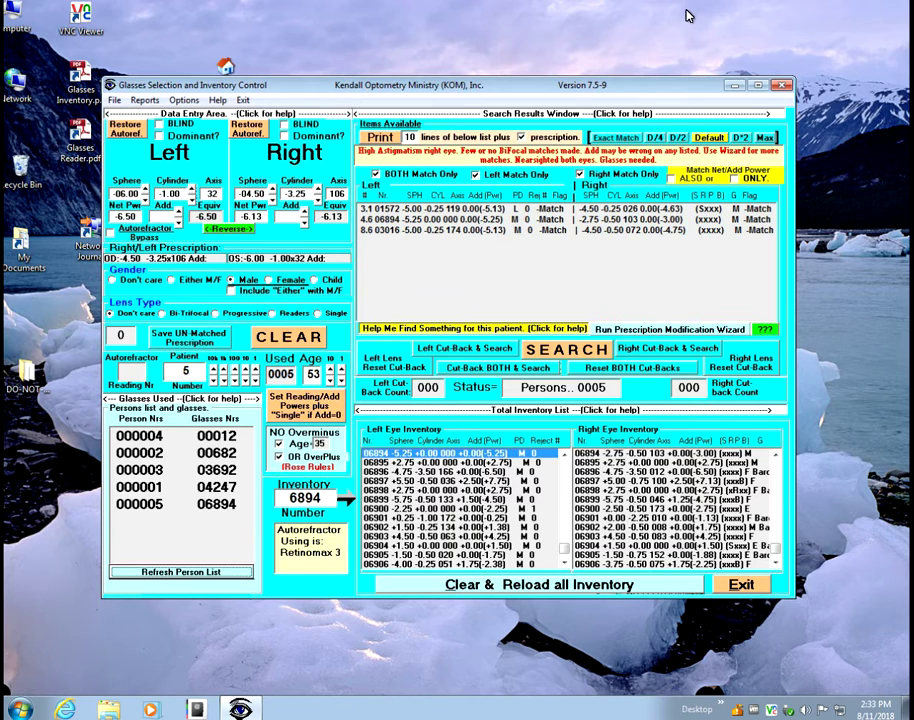
Switch to the Windows 10 computer, remove glasses pair 1988 for patient 6, and refresh the person list.
mouse_move(490, 6)
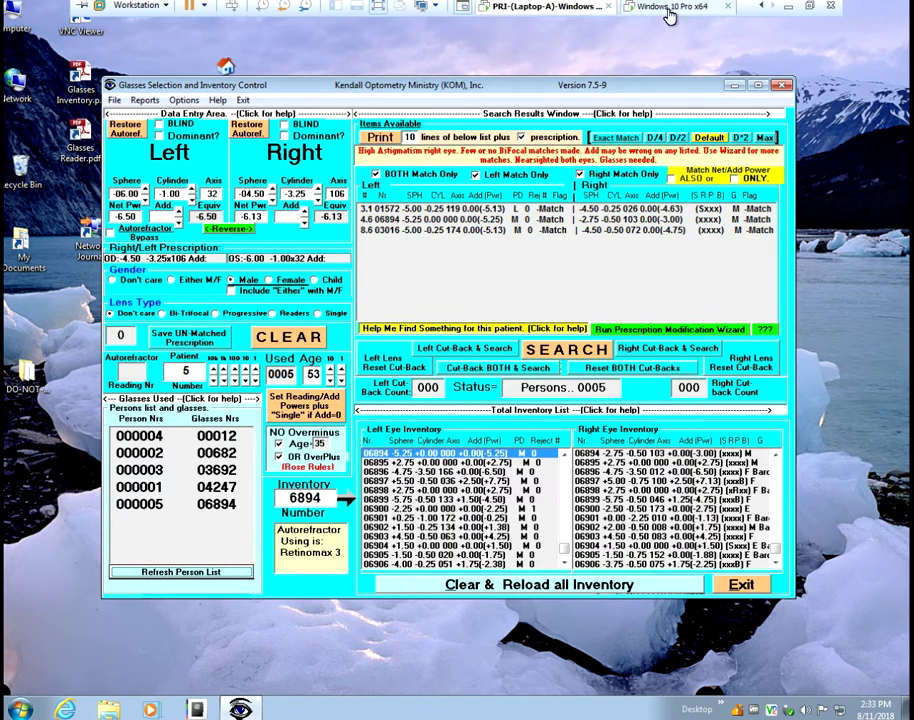
click(670, 6)
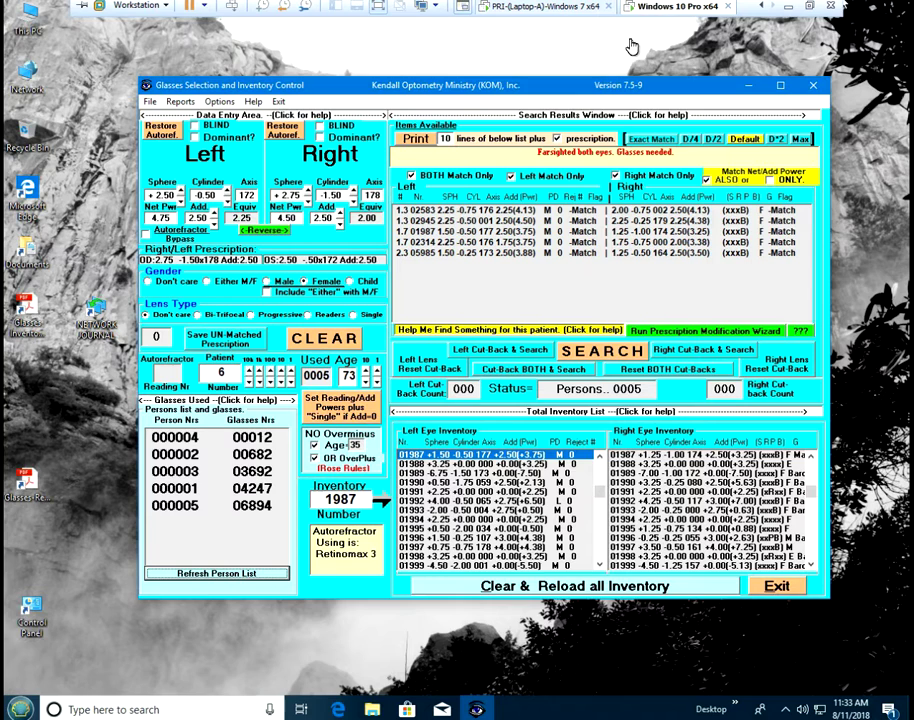
double_click(440, 464)
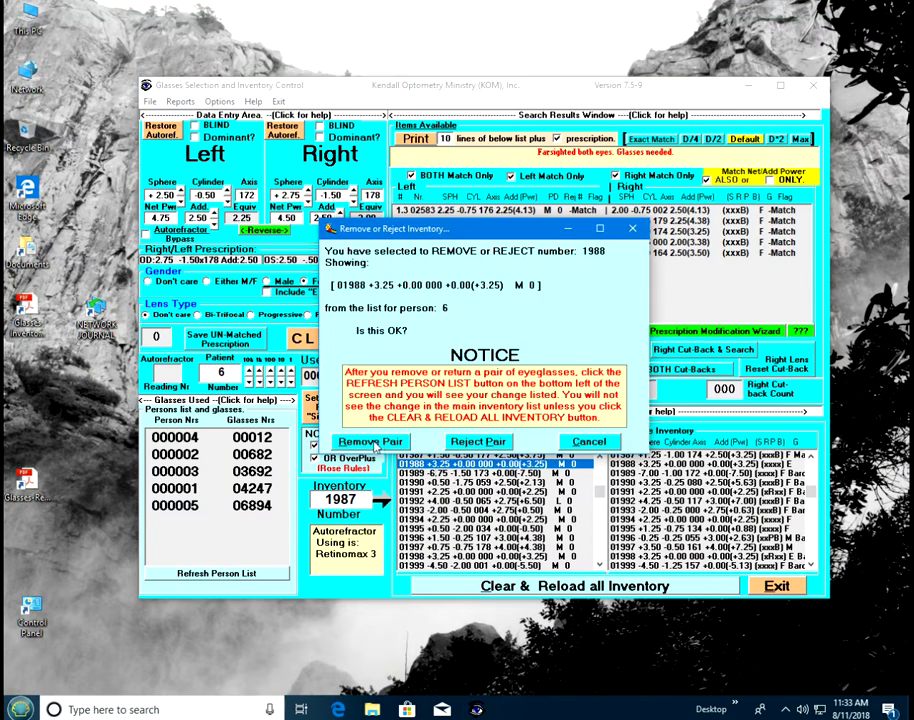
click(367, 498)
click(258, 576)
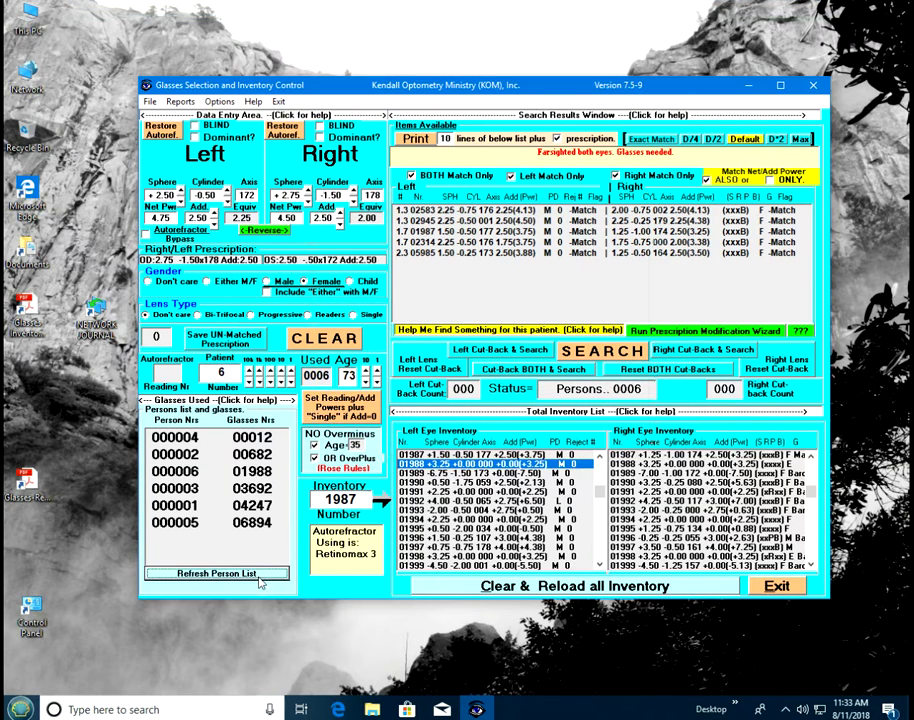
Switch to the Windows 7 computer and refresh its person list to check patient 6's dispensed glasses.
mouse_move(628, 8)
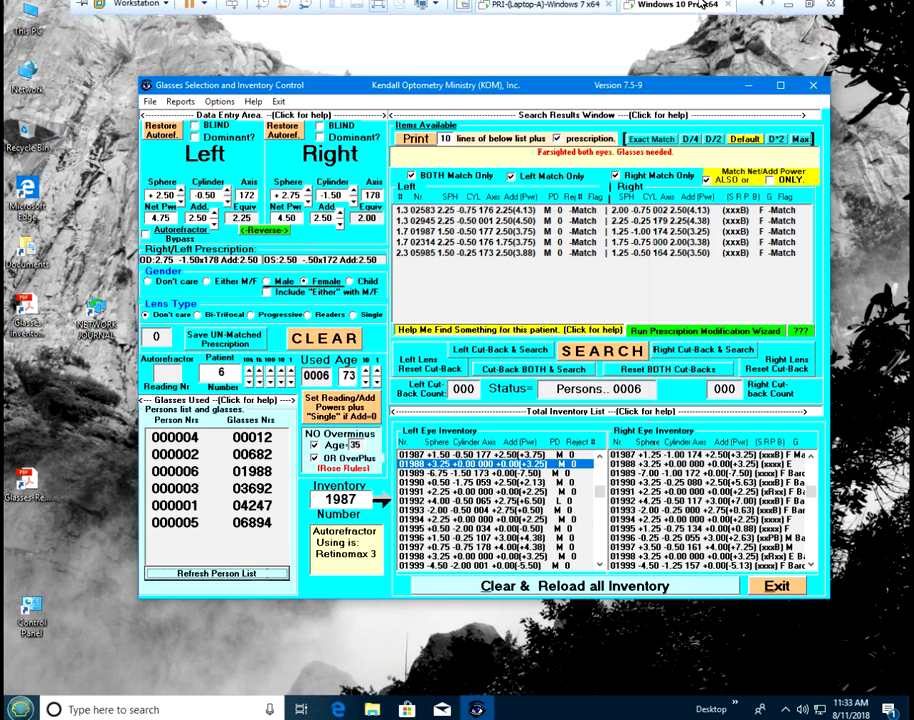
click(450, 8)
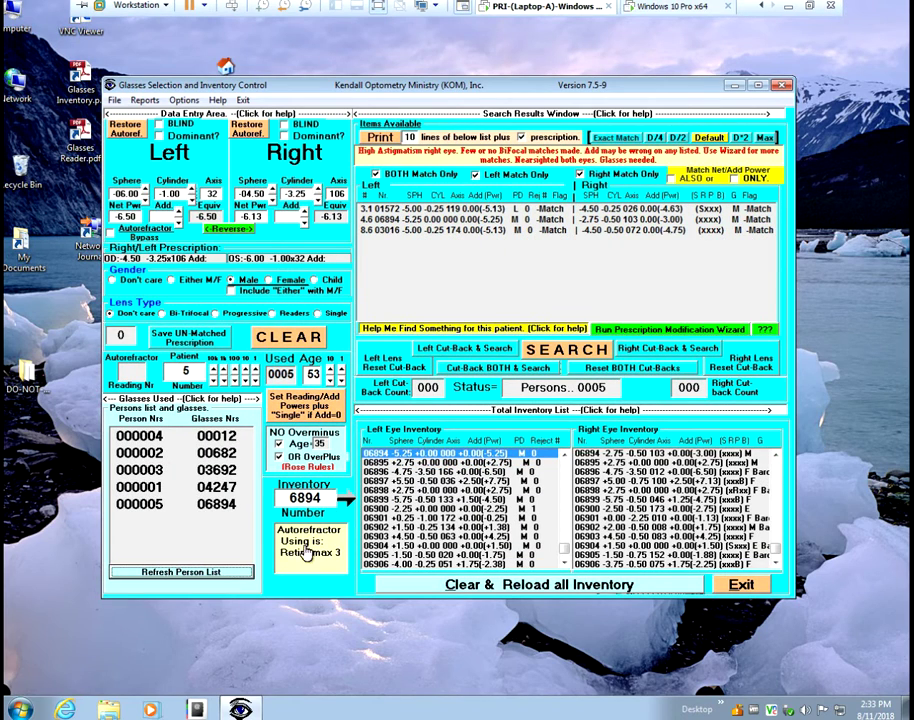
click(224, 570)
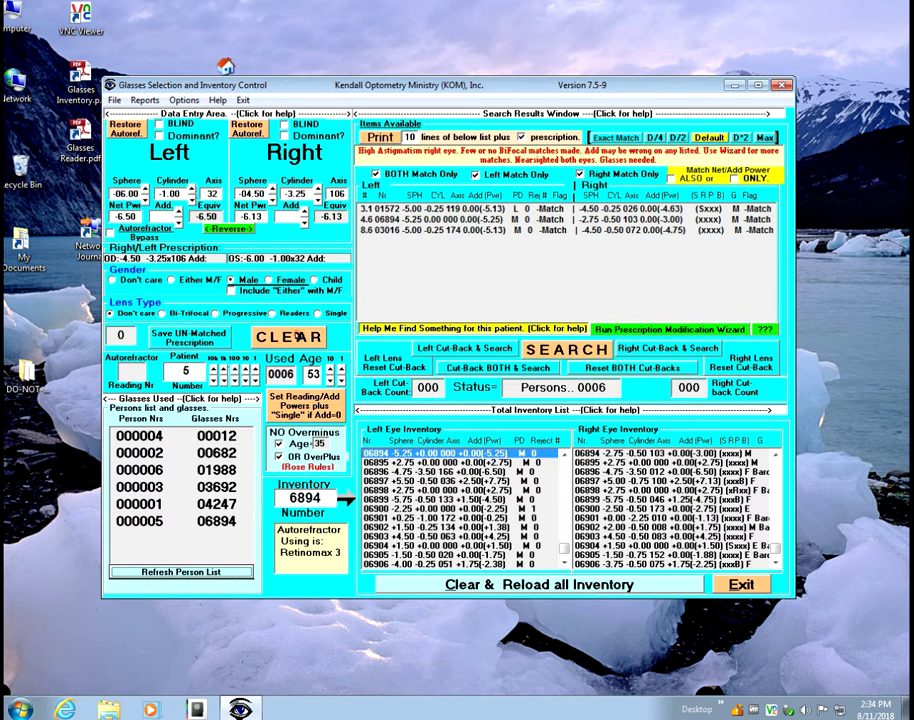
Clear the previous patient's data and start a fresh search for patient number 7 with age 18.
click(289, 338)
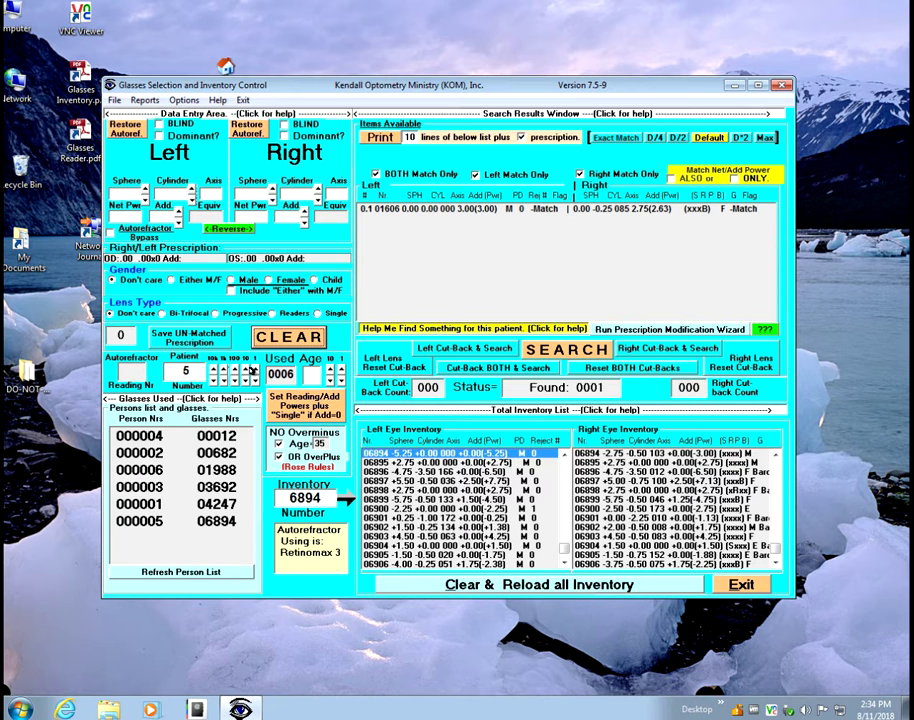
click(254, 366)
click(254, 366)
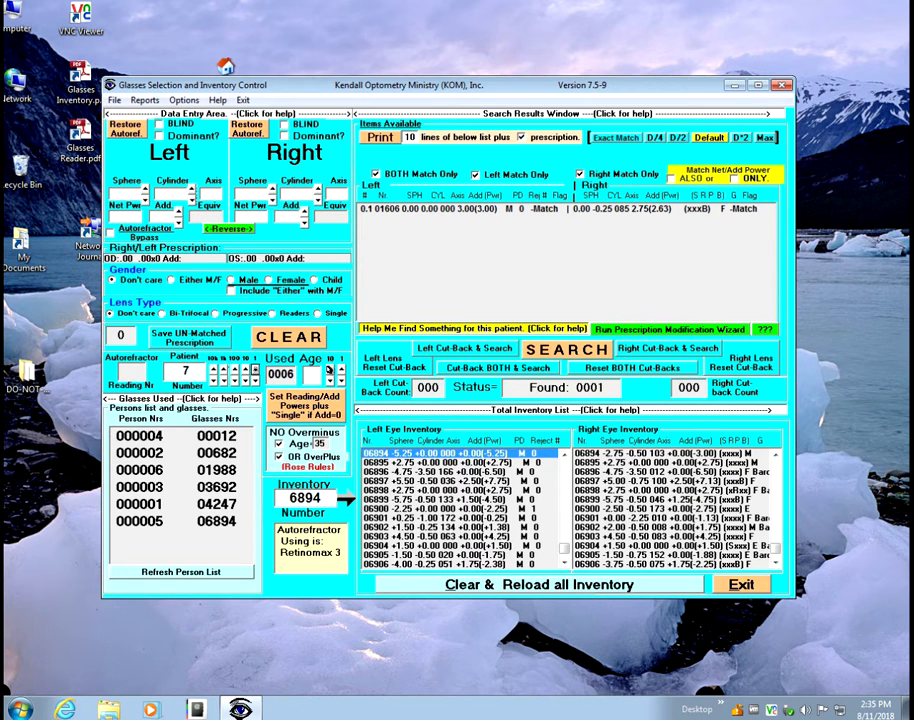
click(328, 369)
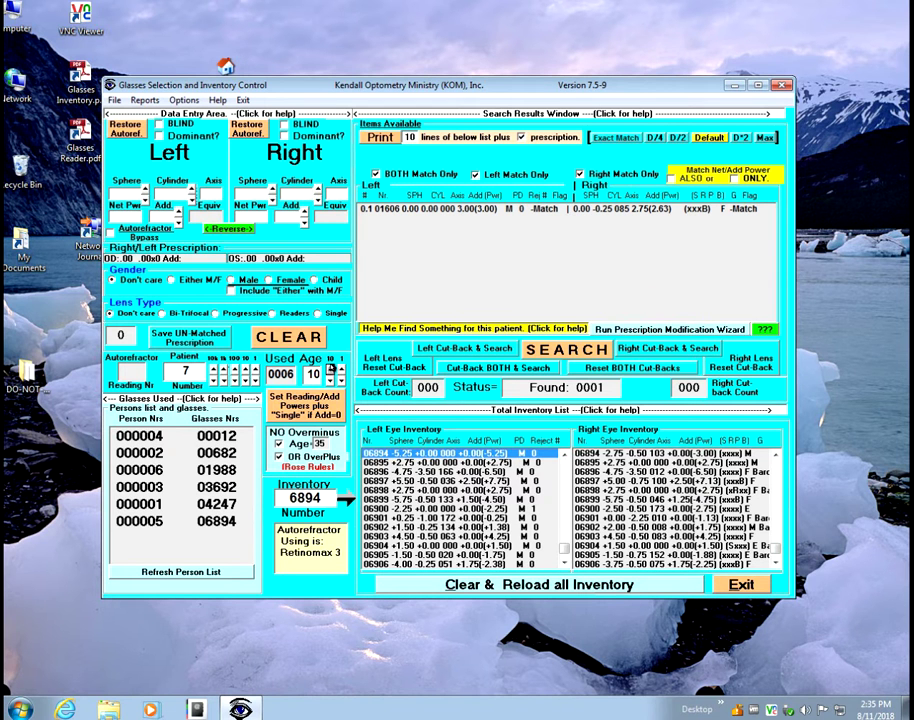
click(329, 369)
click(341, 379)
click(341, 379)
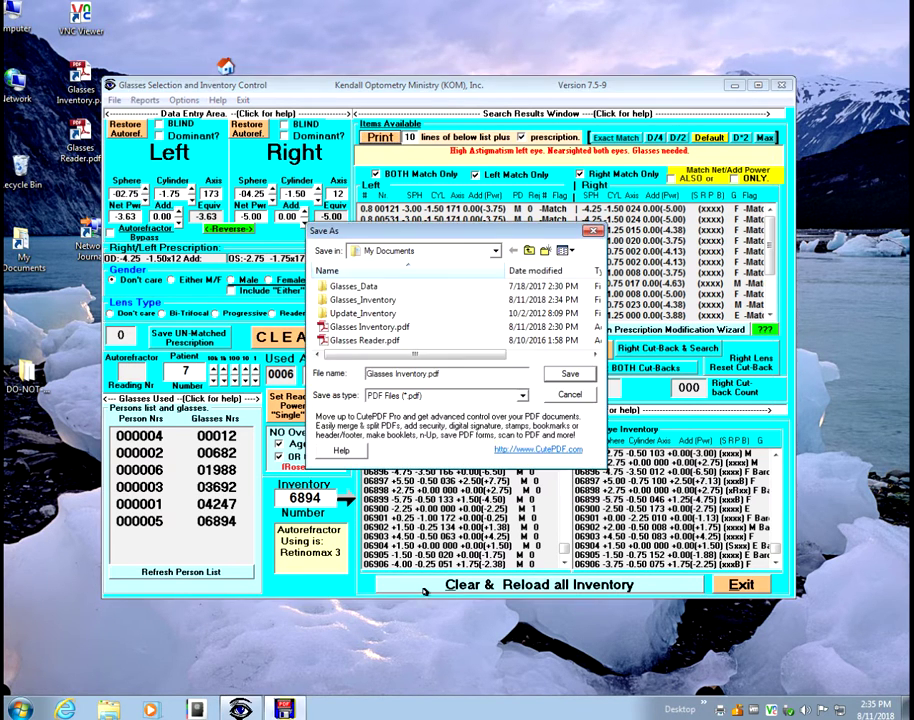
Save patient 7's match printout as Glasses Inventory.pdf, replacing the existing file, and open it for review before closing it.
click(566, 375)
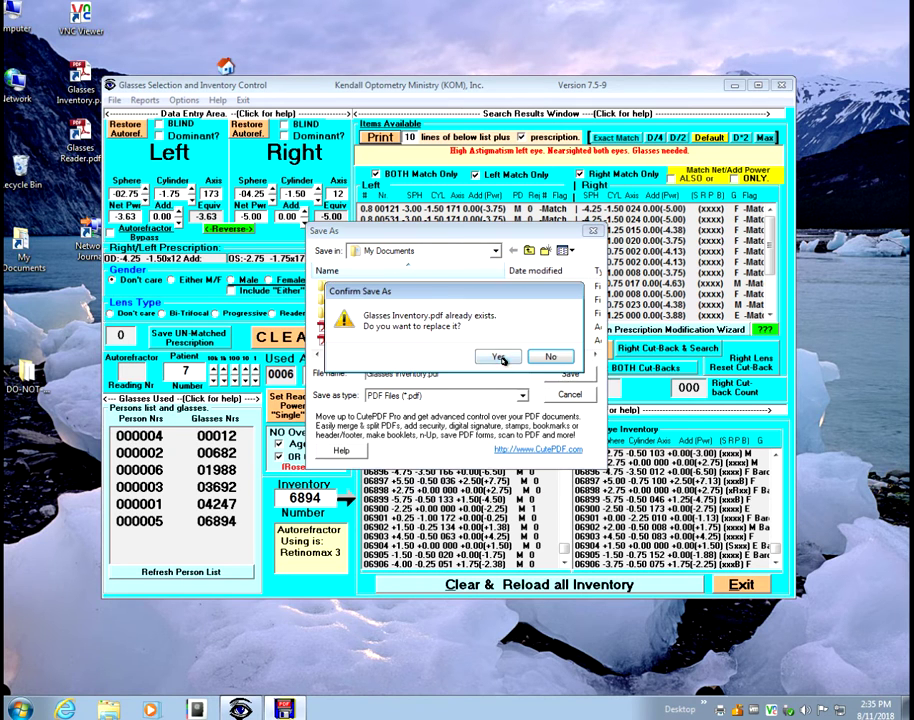
click(499, 357)
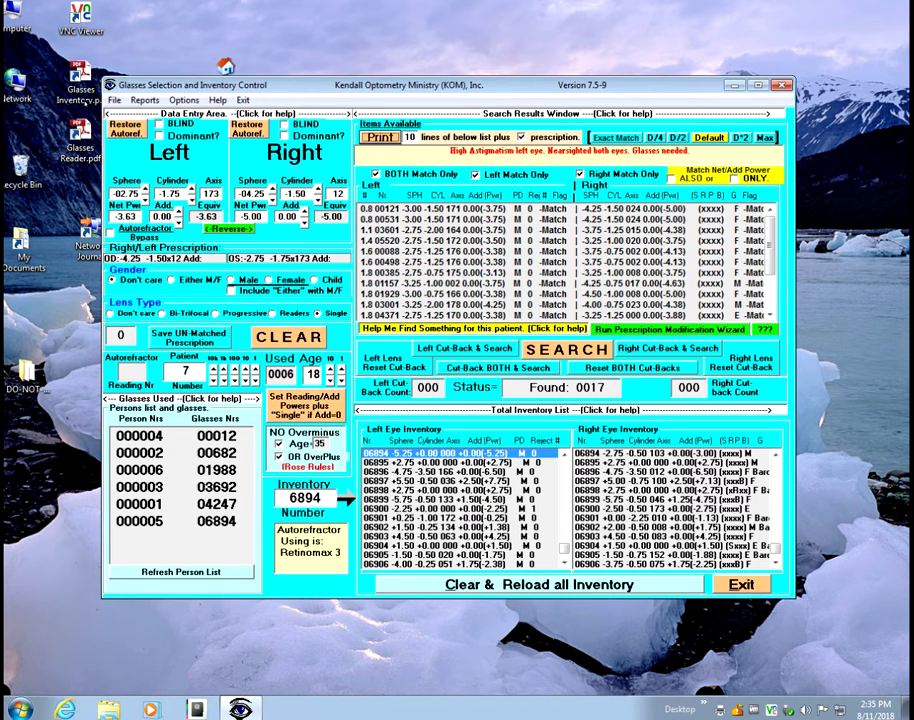
double_click(80, 76)
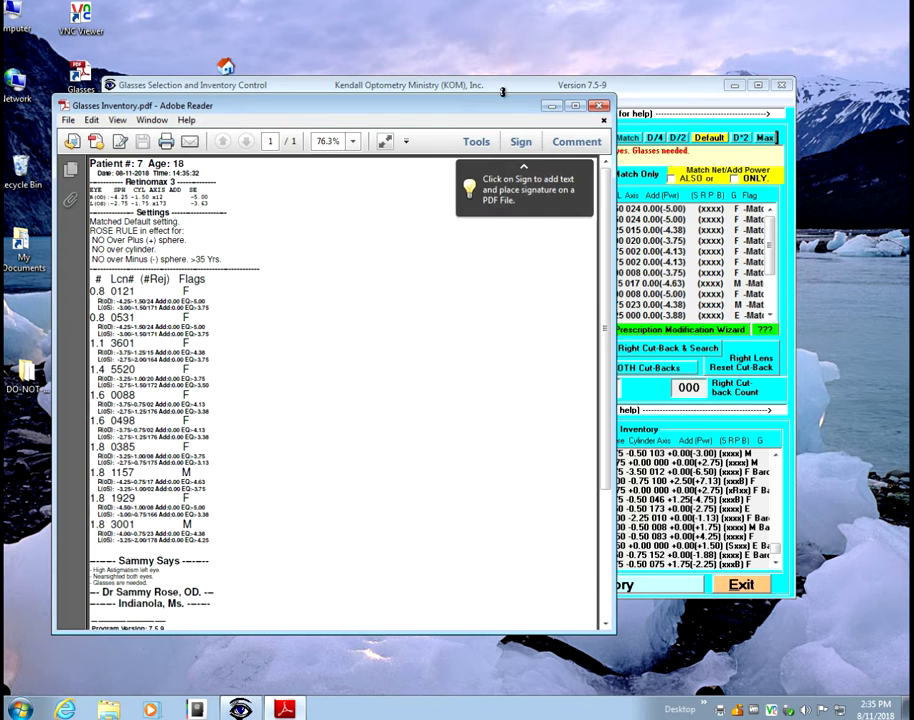
click(600, 107)
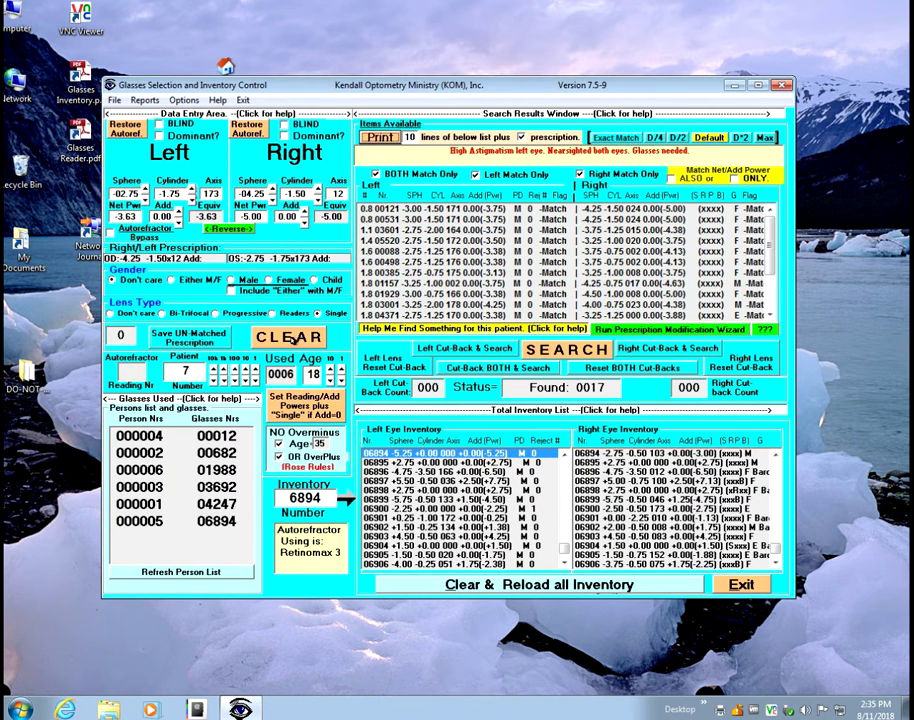
Clear the previous patient's data and start a fresh search for patient number 8 with age 37.
click(288, 337)
click(255, 368)
click(330, 369)
click(330, 369)
click(330, 369)
click(330, 369)
click(341, 379)
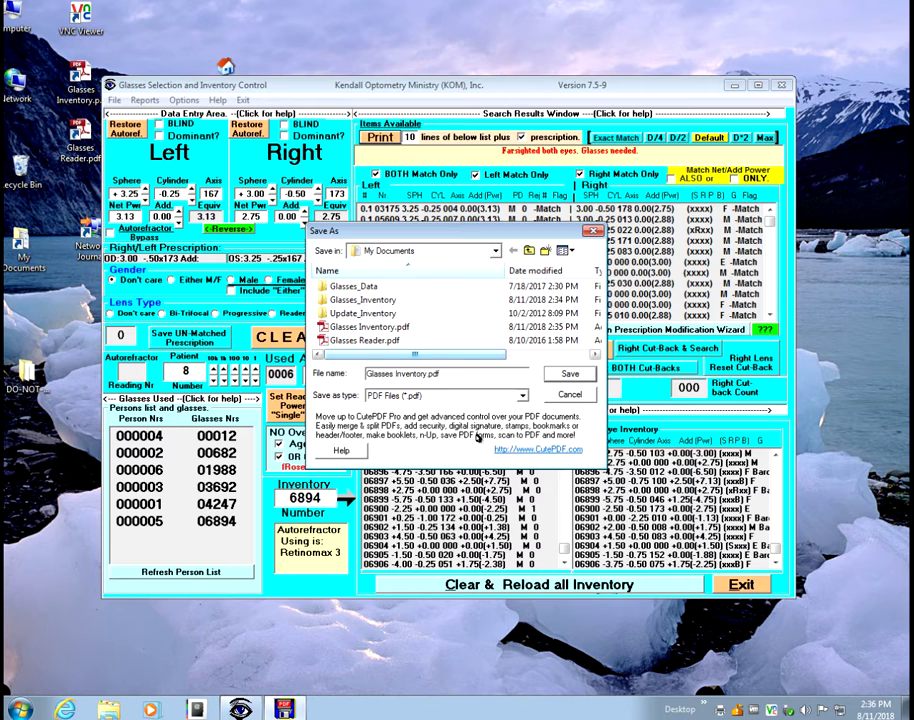
Save patient 8's match printout as Glasses Inventory.pdf over the existing file, and close the document after viewing it.
key(Return)
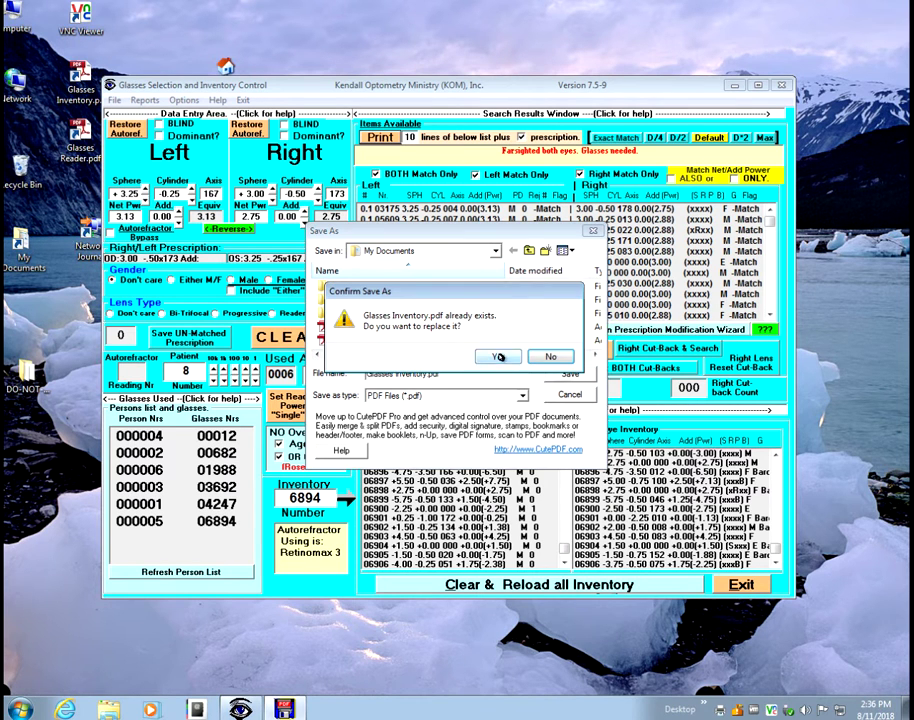
click(500, 357)
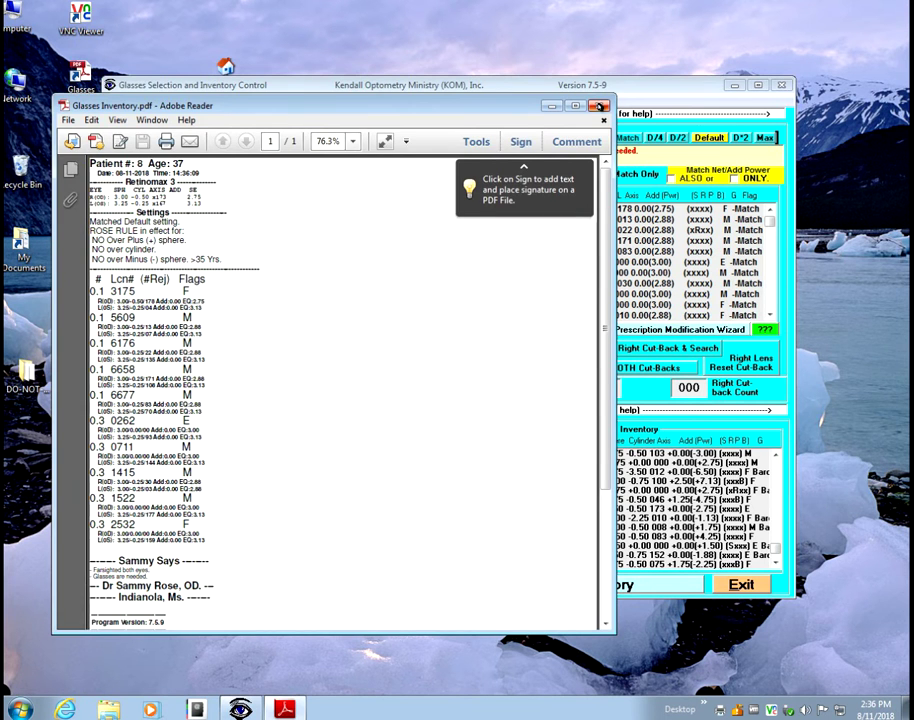
click(599, 106)
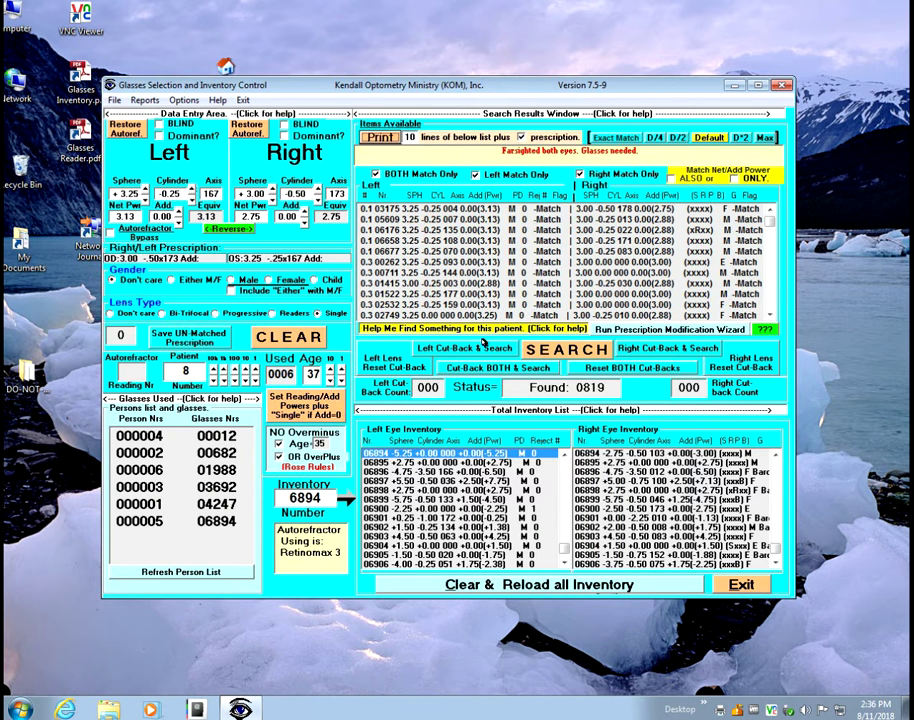
Clear the previous patient's data and start a fresh search for patient number 9 with age 53.
click(289, 337)
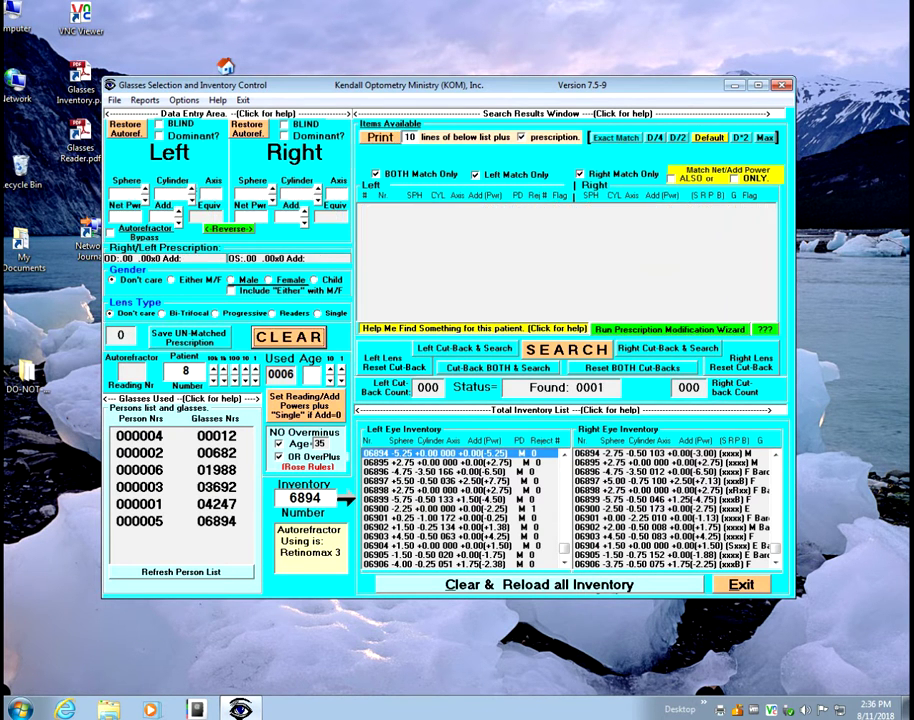
drag(331, 369, 341, 371)
click(340, 371)
click(255, 369)
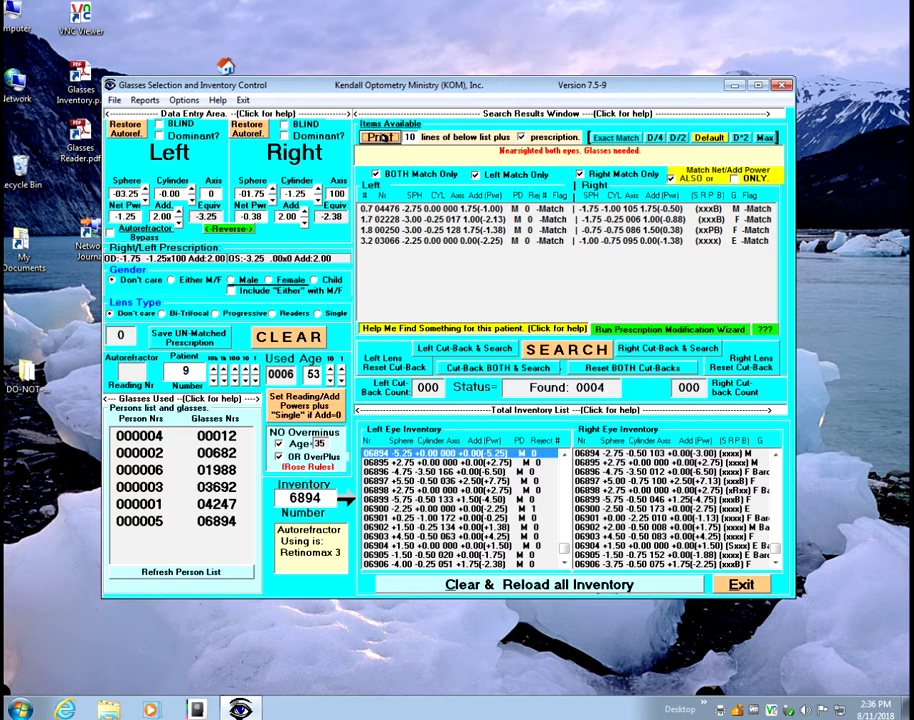
Print patient 9's matches to Glasses Inventory.pdf, replacing the existing file, and close the document after reviewing it.
click(381, 137)
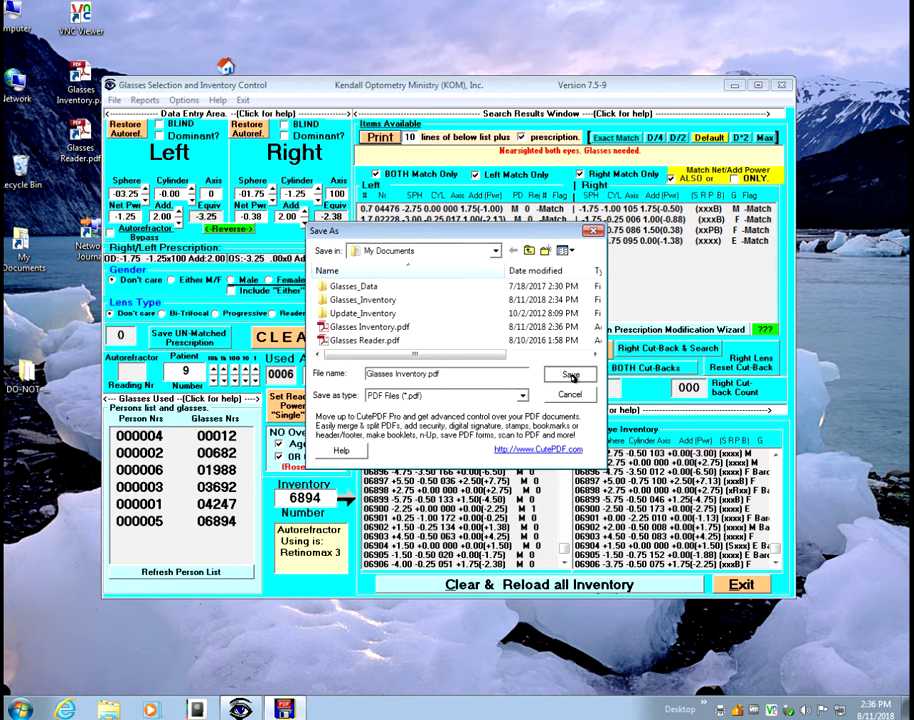
click(571, 375)
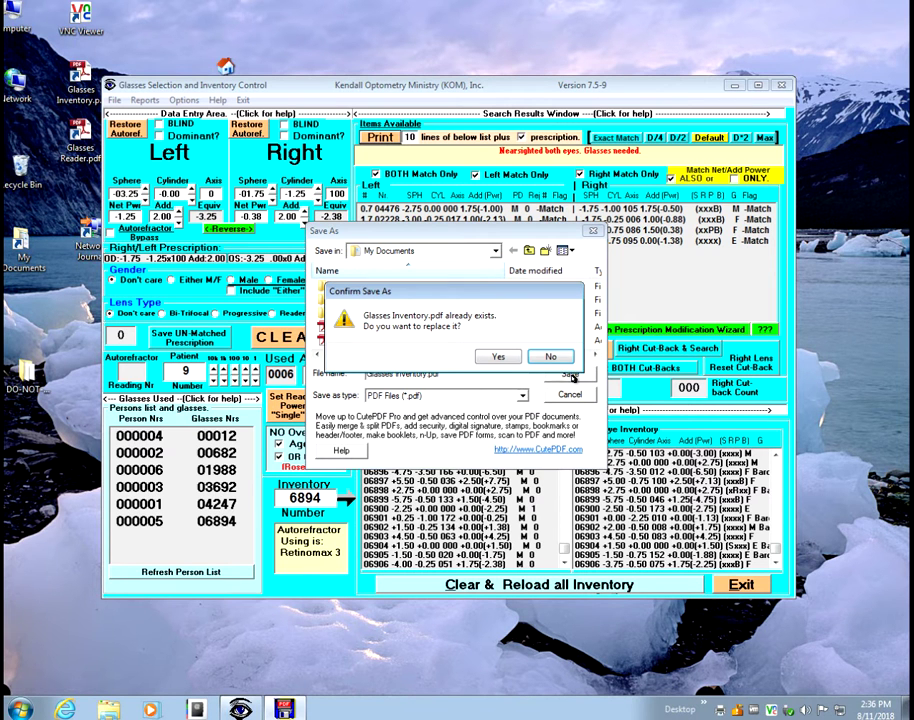
click(498, 357)
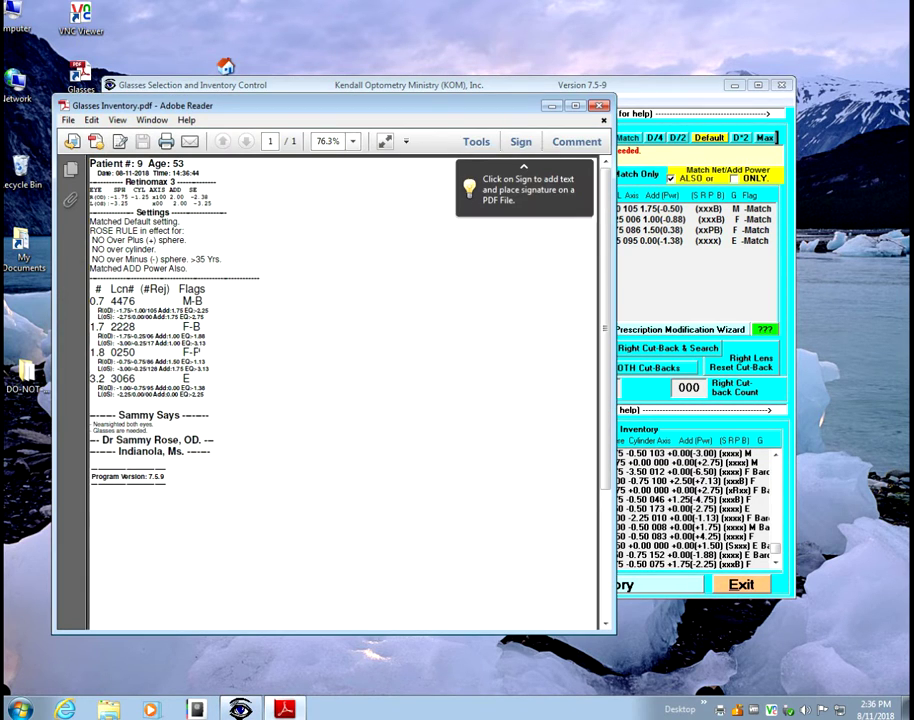
click(599, 105)
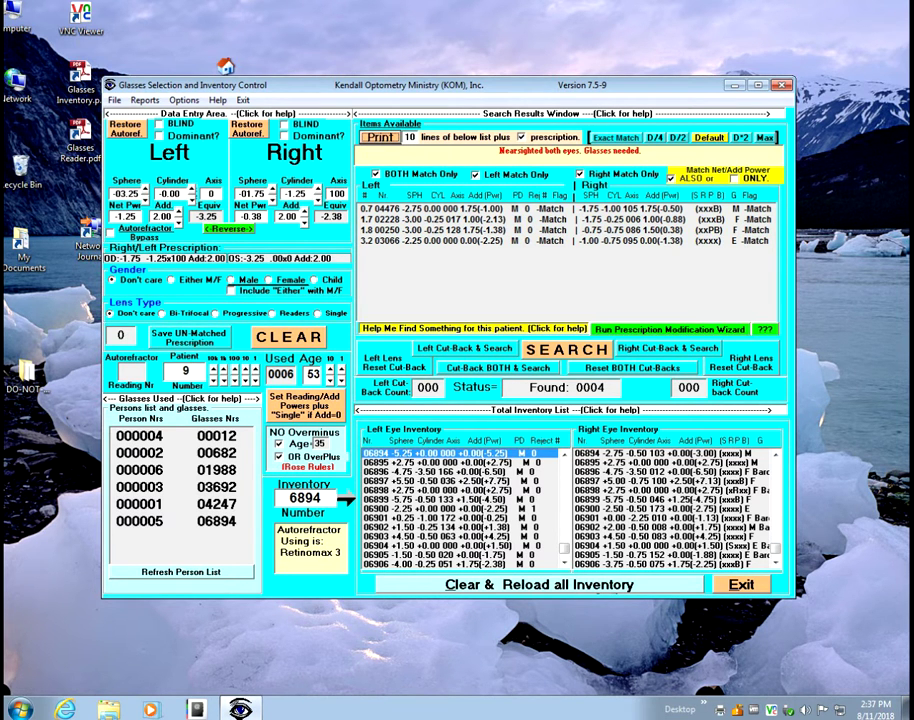
Clear the previous patient's data and start a fresh search for patient number 11 with age 45.
click(288, 337)
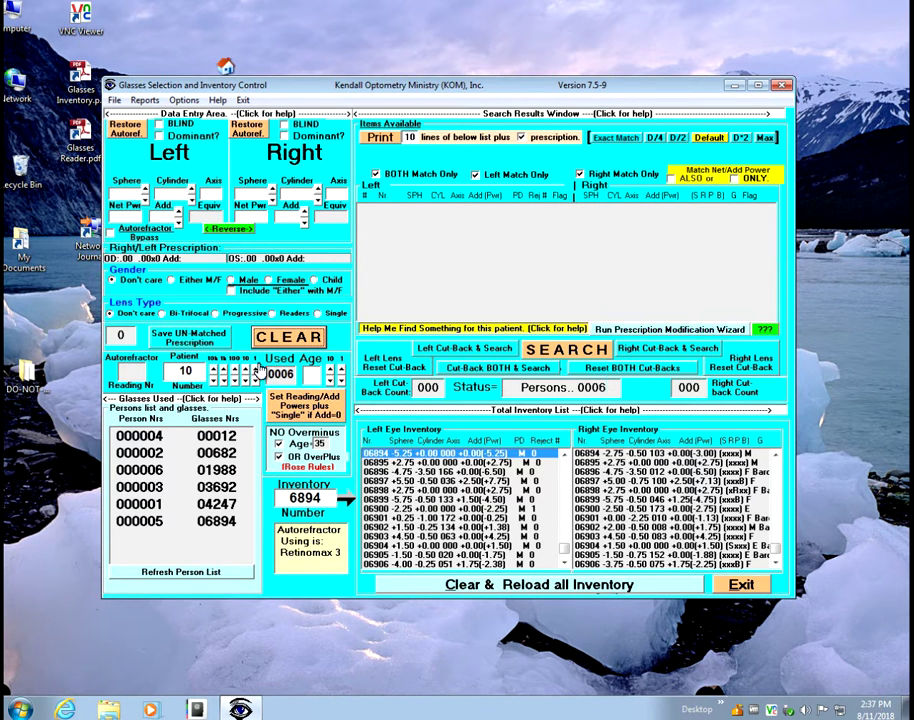
click(256, 367)
click(330, 369)
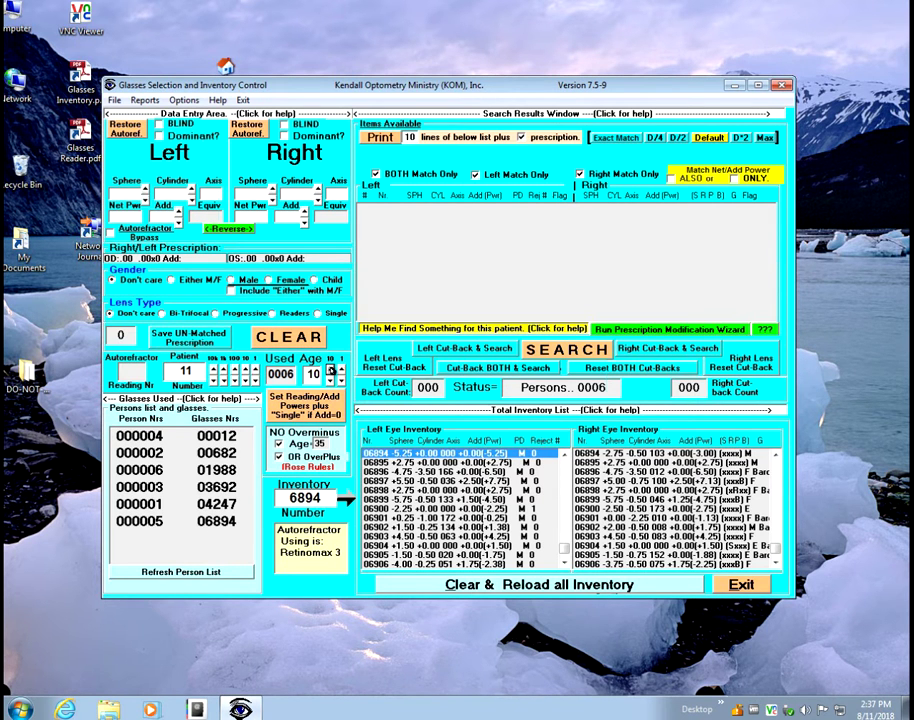
click(330, 369)
click(330, 369)
click(340, 369)
click(340, 369)
click(340, 369)
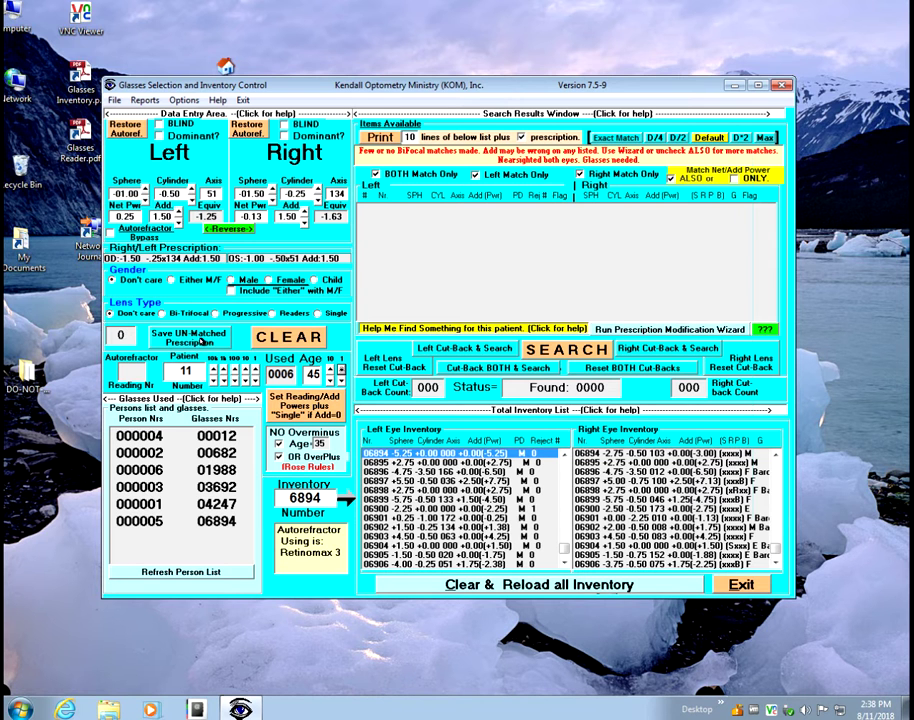
Save patient 11's prescription as unmatched, and view and close the report of measurements without a match.
click(199, 339)
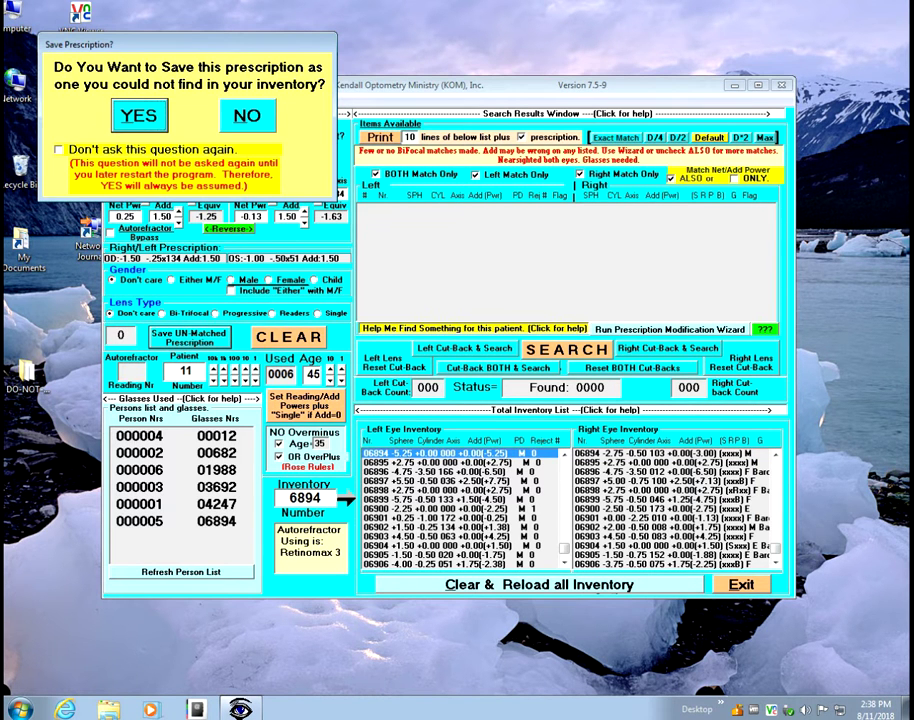
click(125, 118)
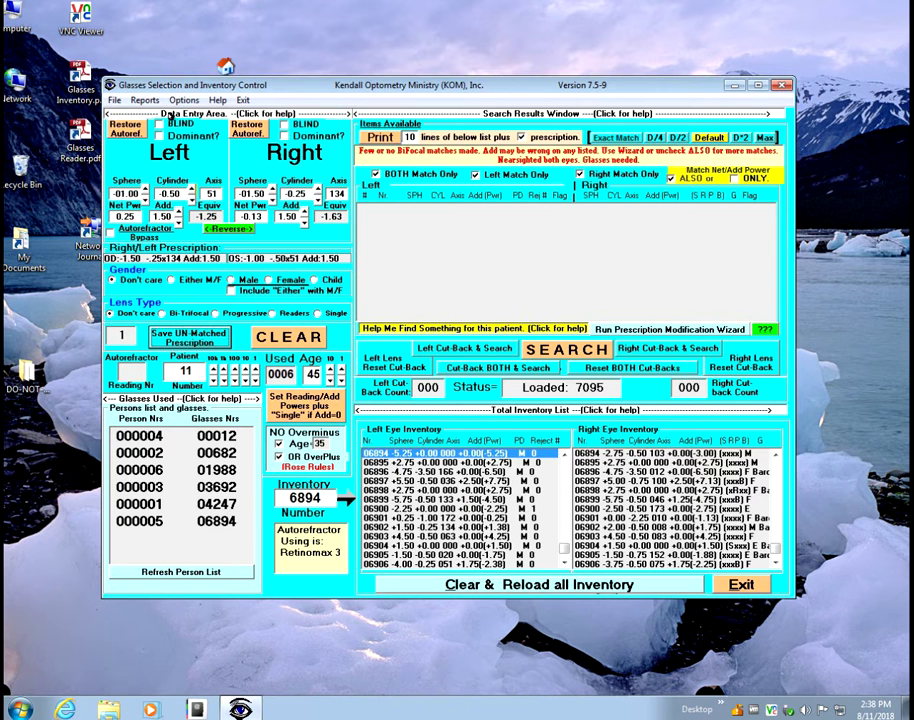
click(145, 100)
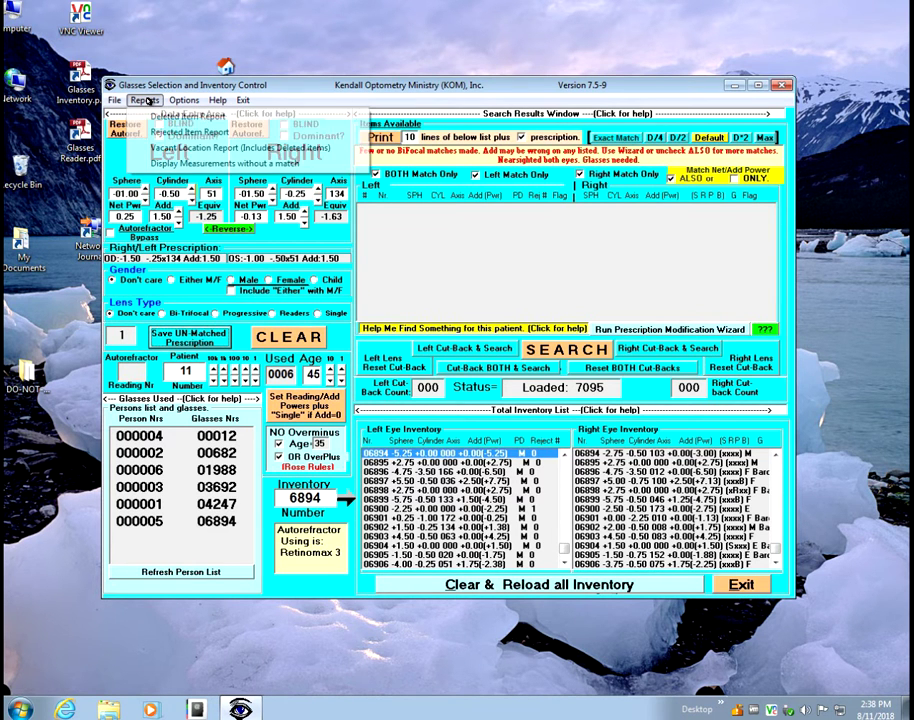
click(170, 162)
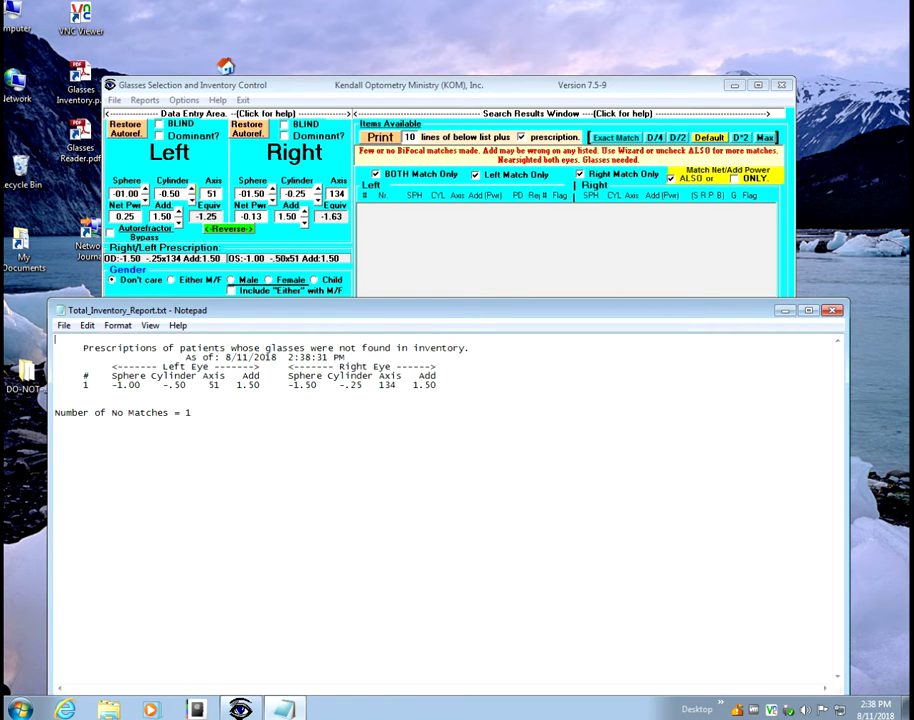
click(833, 310)
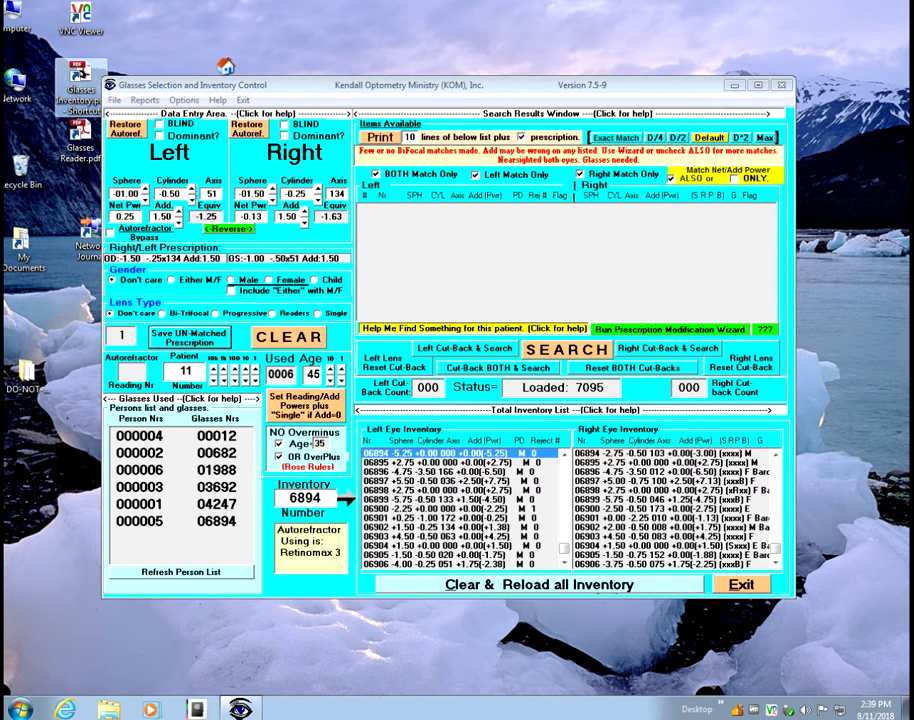
Check the saved Glasses Inventory printout, then remove glasses number 4476 from inventory and refresh the person list.
double_click(80, 78)
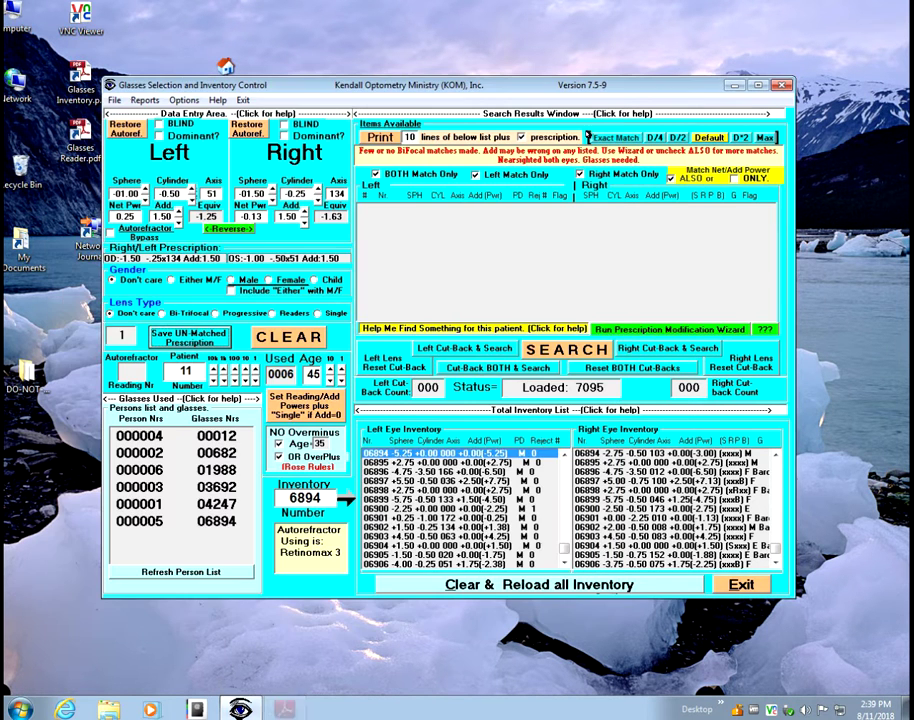
click(600, 105)
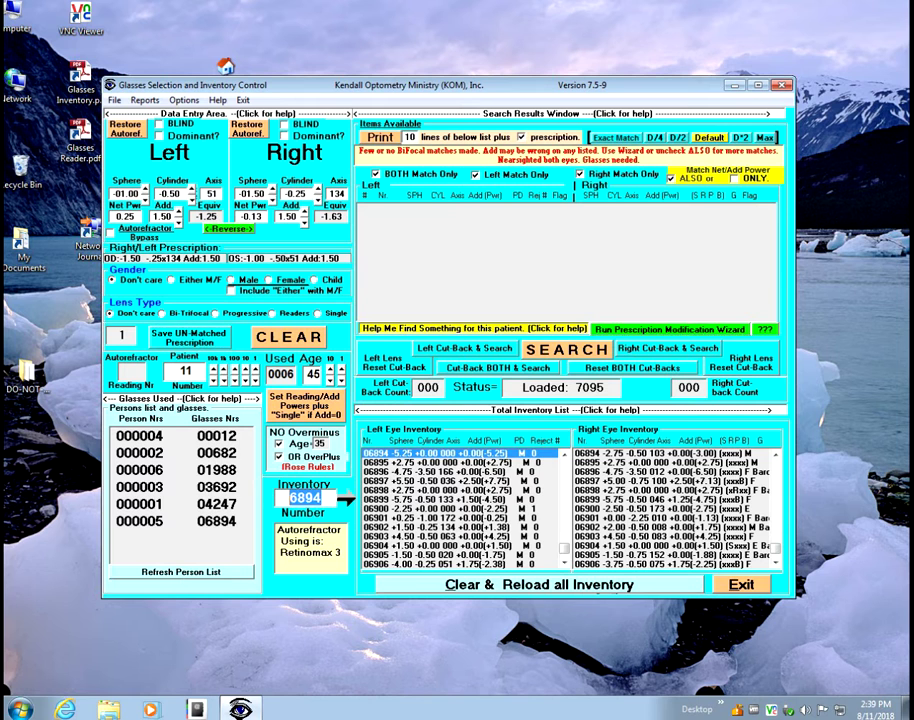
text(4476)
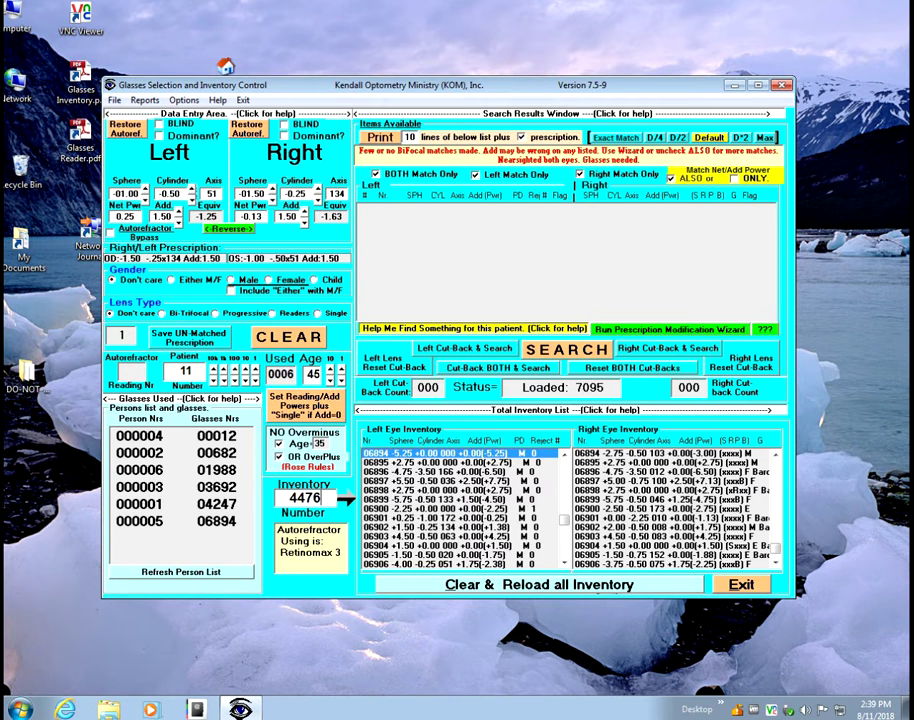
key(Return)
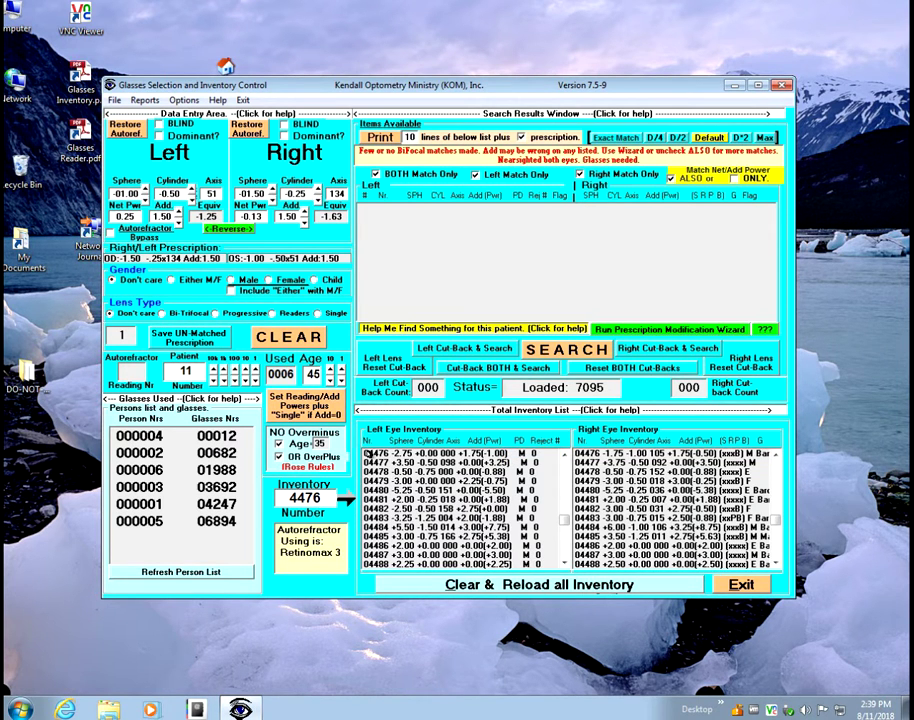
double_click(380, 455)
click(343, 437)
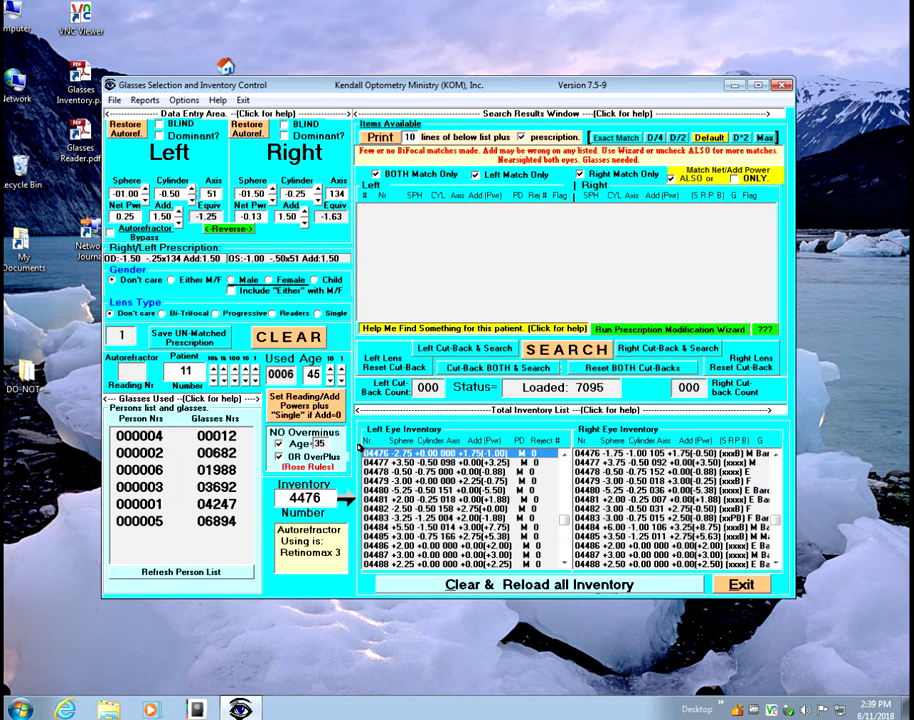
click(214, 570)
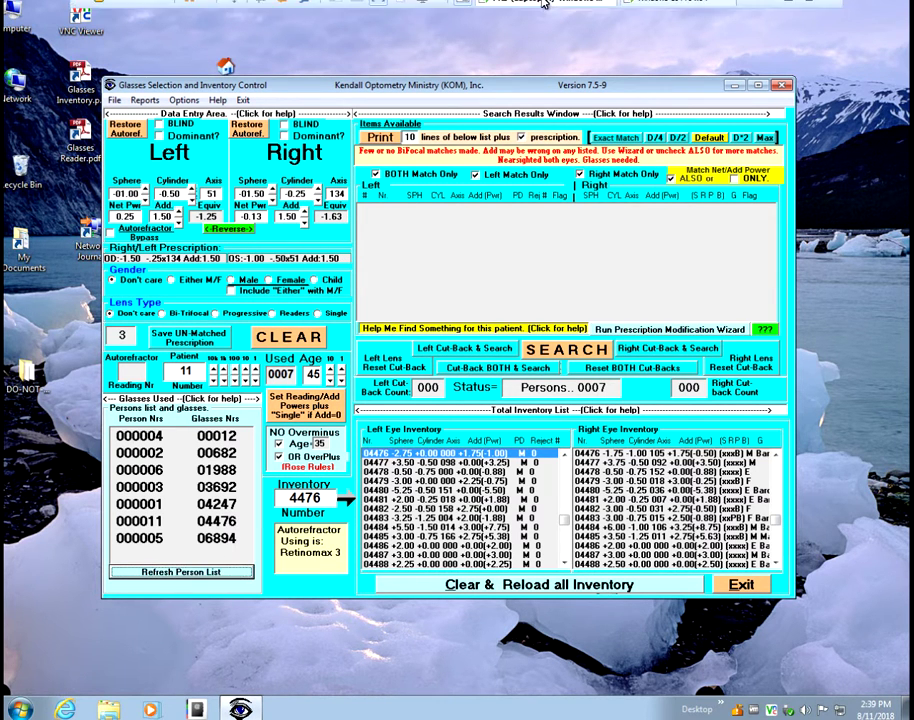
Switch to the Windows 10 Pro x64 machine and refresh its list of persons and used glasses.
mouse_move(542, 6)
click(655, 6)
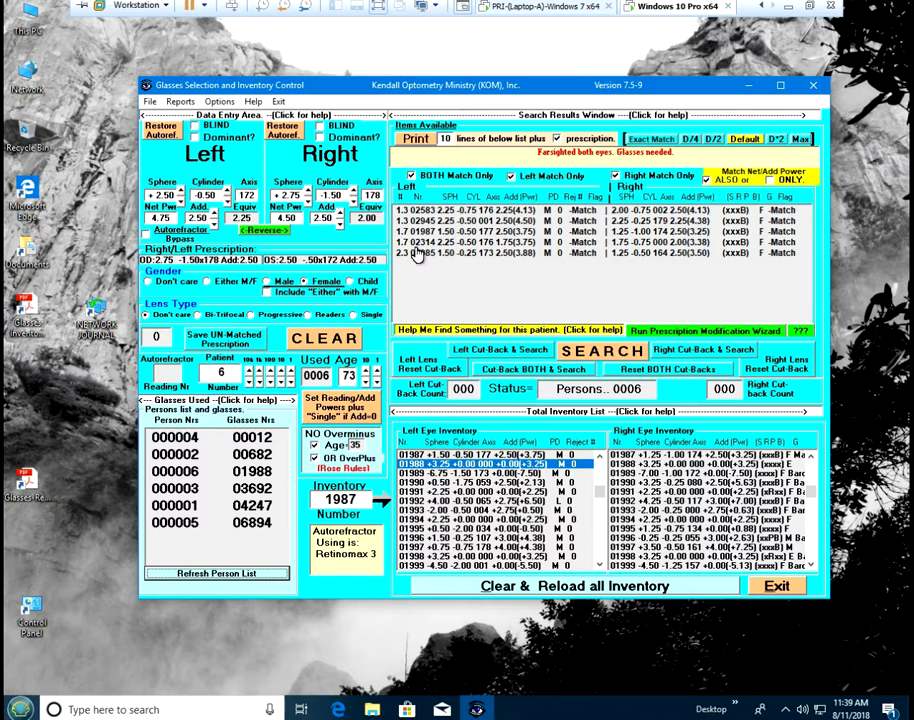
click(230, 573)
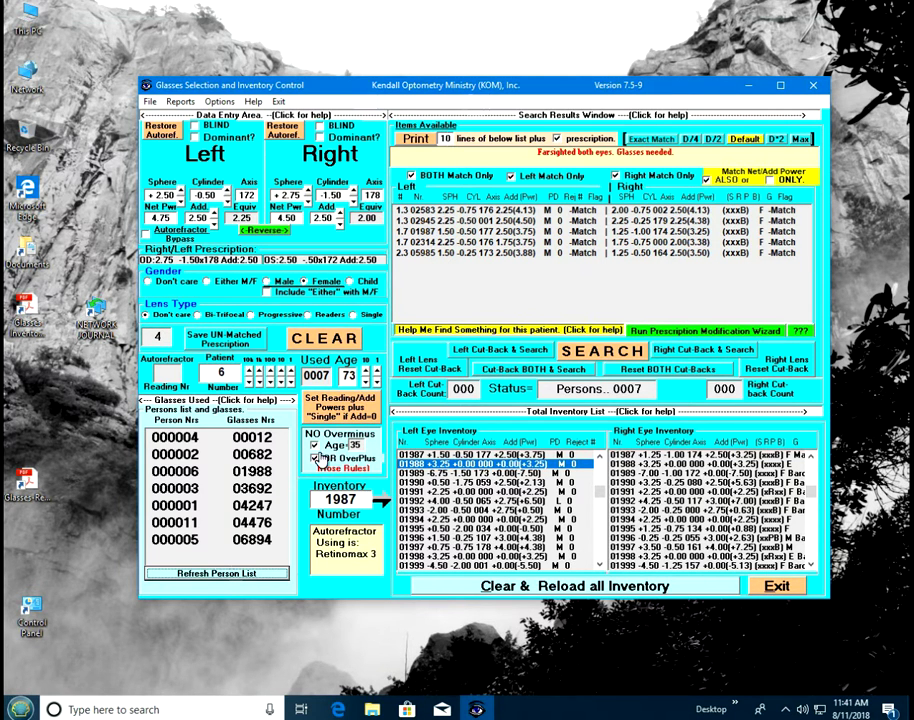
Clear the previous patient's data on this computer and start a fresh search for patient number 11 with age 62.
click(320, 400)
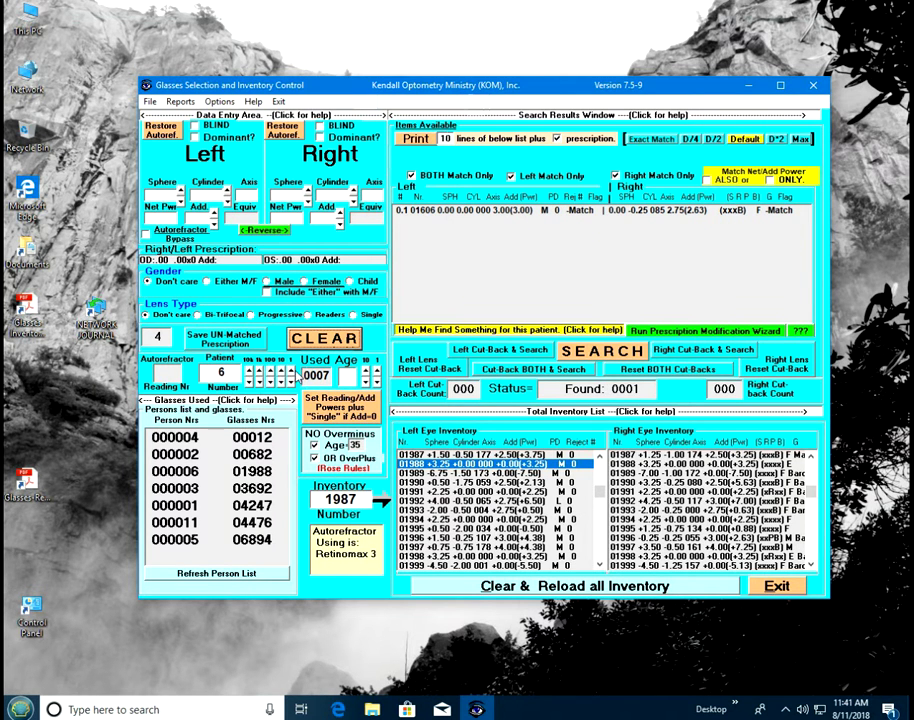
click(291, 369)
click(282, 369)
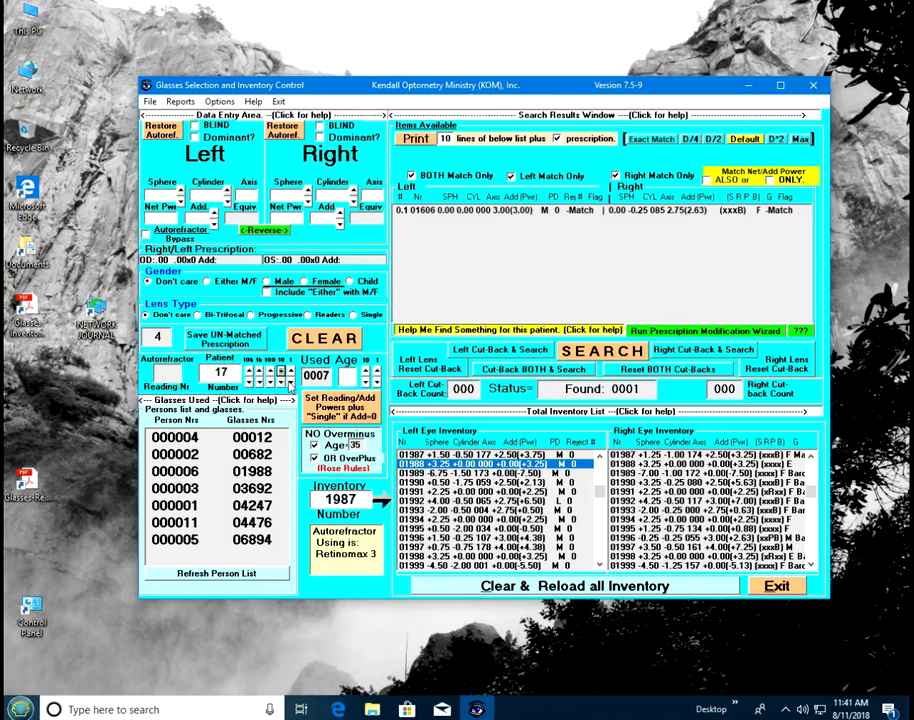
click(291, 382)
click(291, 382)
click(291, 382)
click(291, 382)
click(366, 370)
click(366, 370)
click(366, 370)
click(366, 370)
click(366, 370)
click(376, 370)
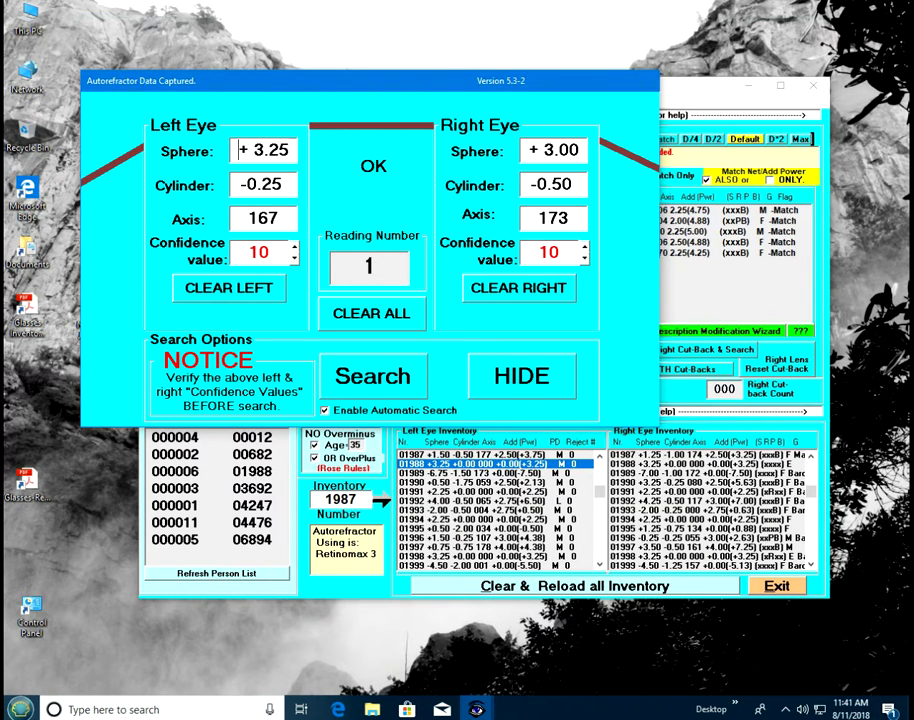
click(710, 311)
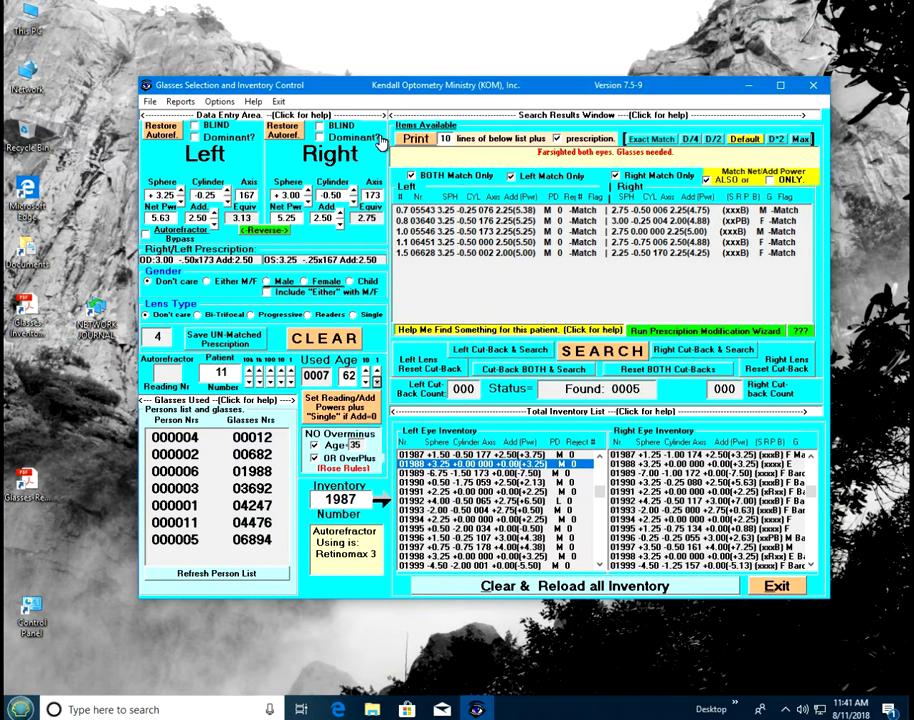
Try the search with the right eye marked blind, clear that setting, and mark the right eye as dominant.
click(320, 128)
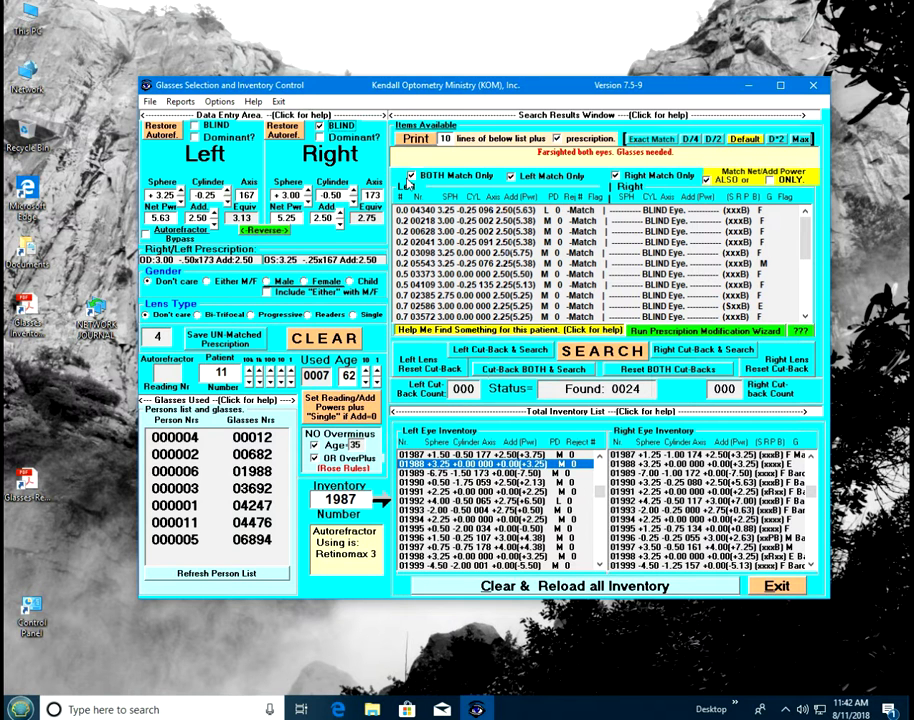
click(320, 127)
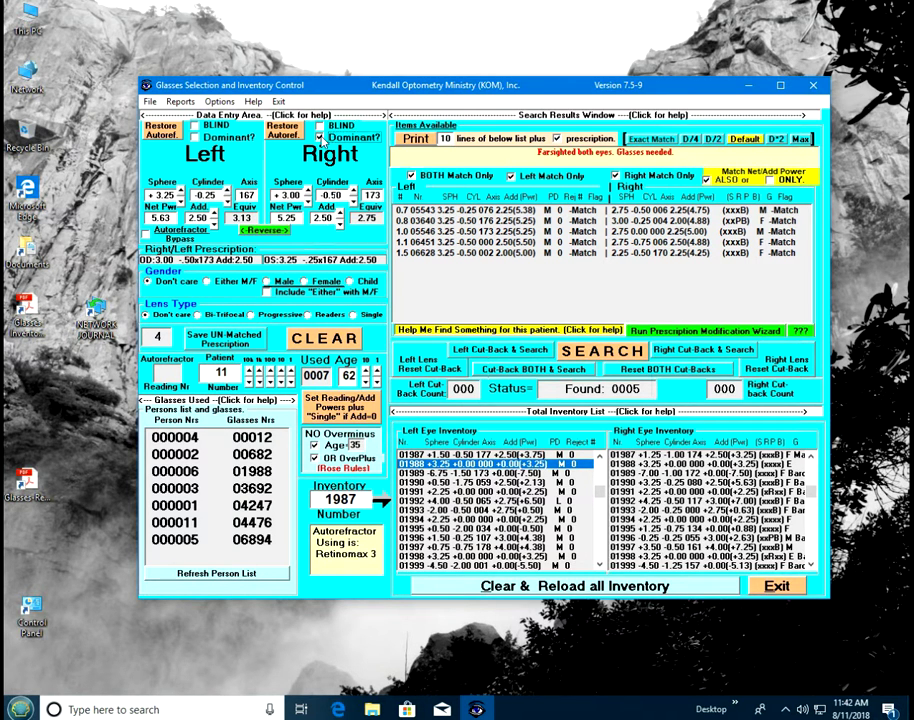
click(319, 137)
In the Prescription Modification Wizard, remove the bifocal/trifocal/progressive add requirement and set the left eye tolerance multiplier to *1.5.
click(708, 333)
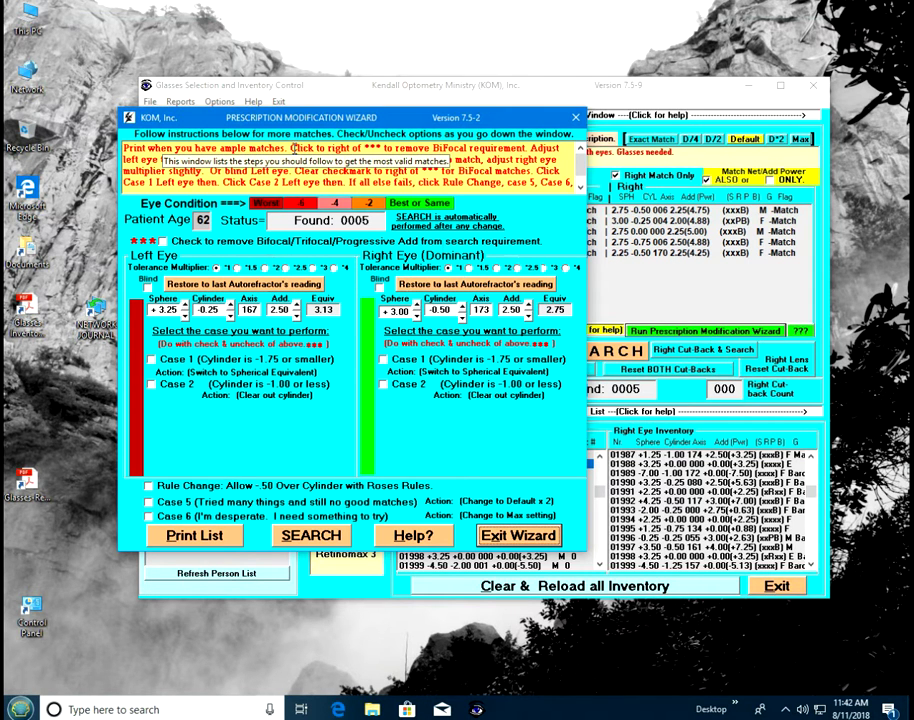
drag(293, 148, 526, 148)
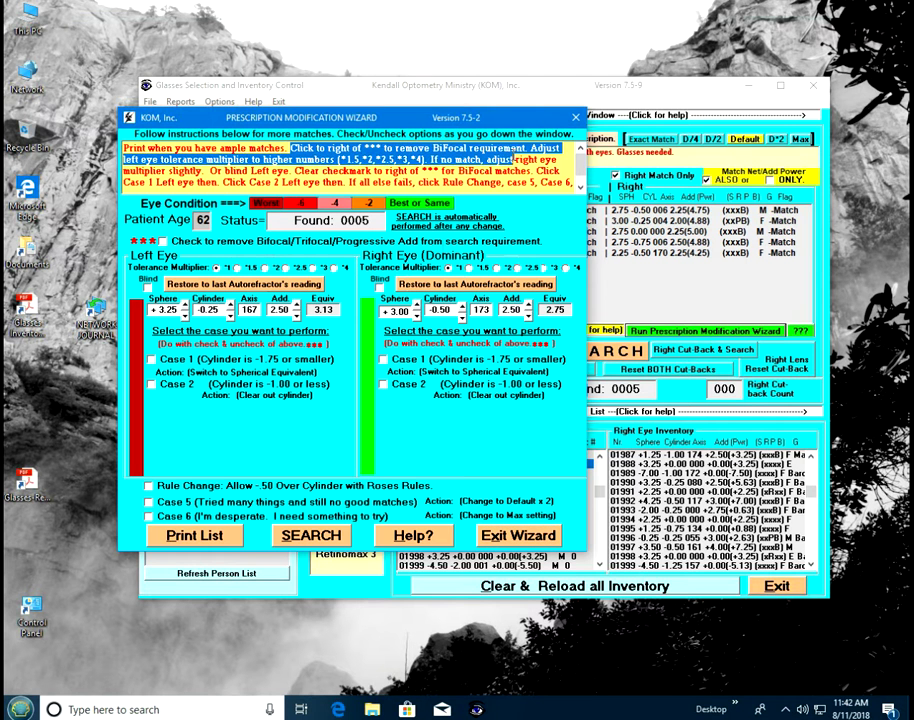
click(162, 242)
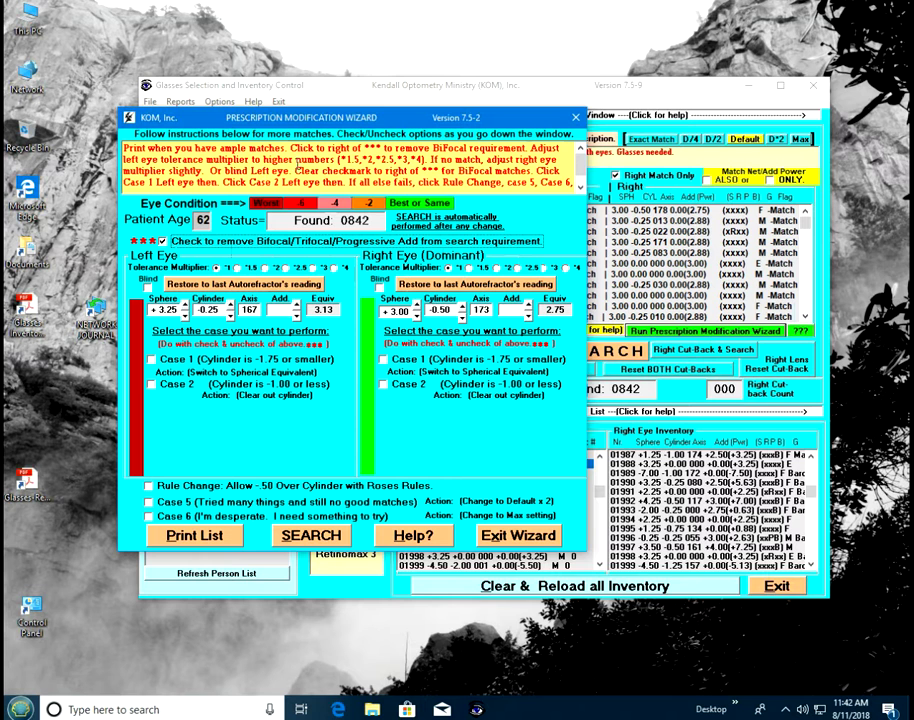
click(237, 268)
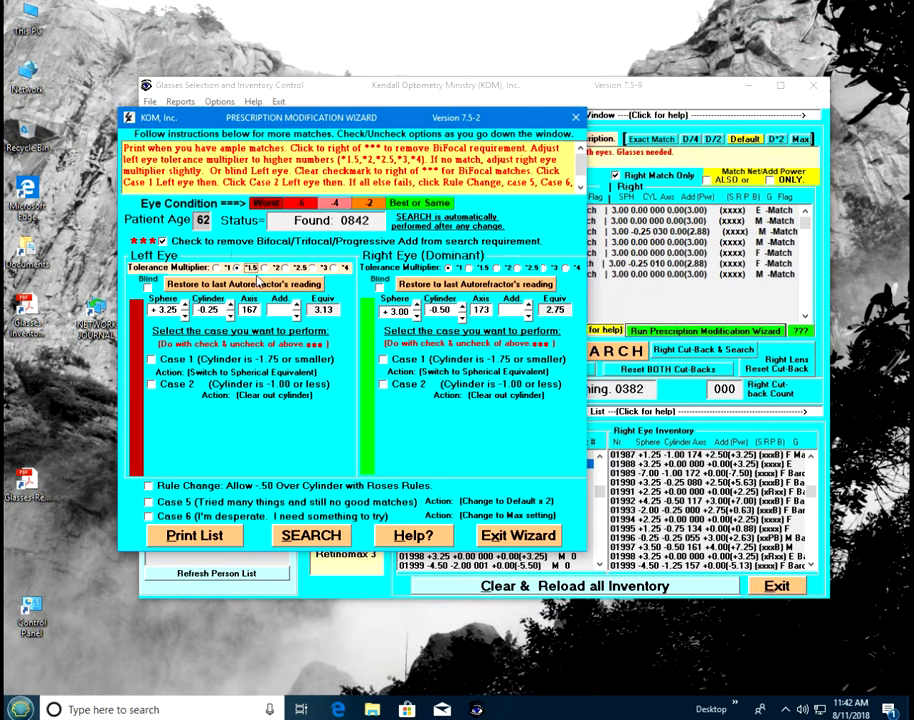
click(264, 269)
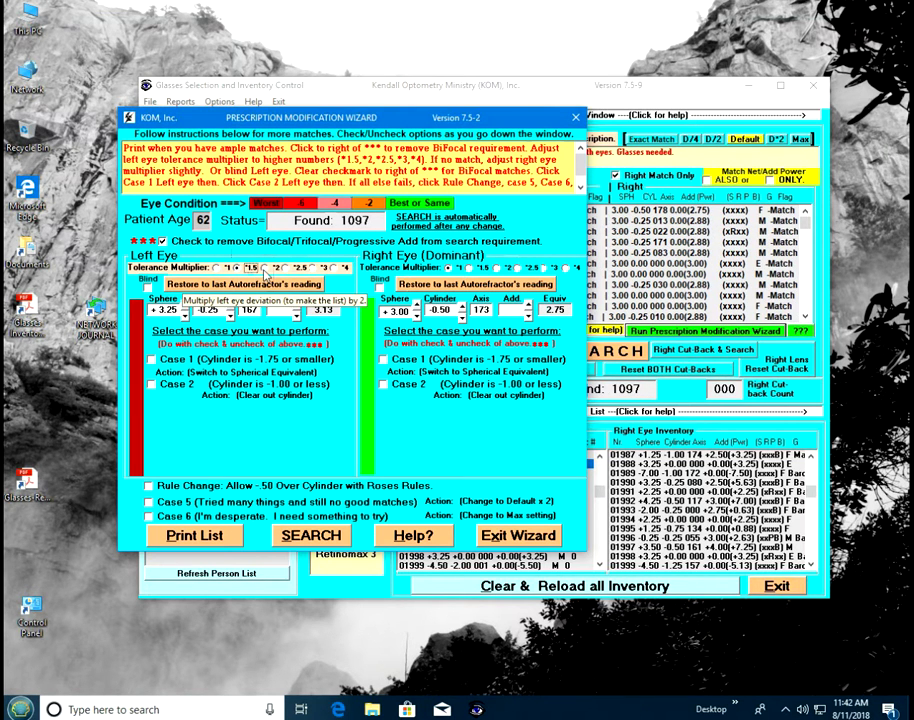
click(498, 535)
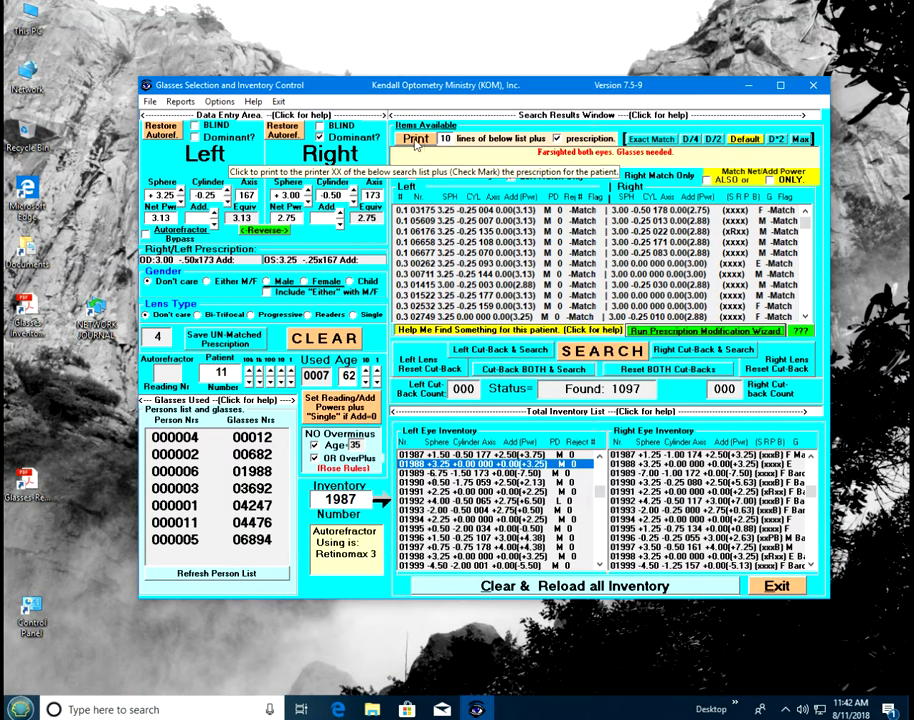
Print patient 11's matches over the existing Glasses-Inventory-Printout PDF, and close the document after viewing it.
click(416, 145)
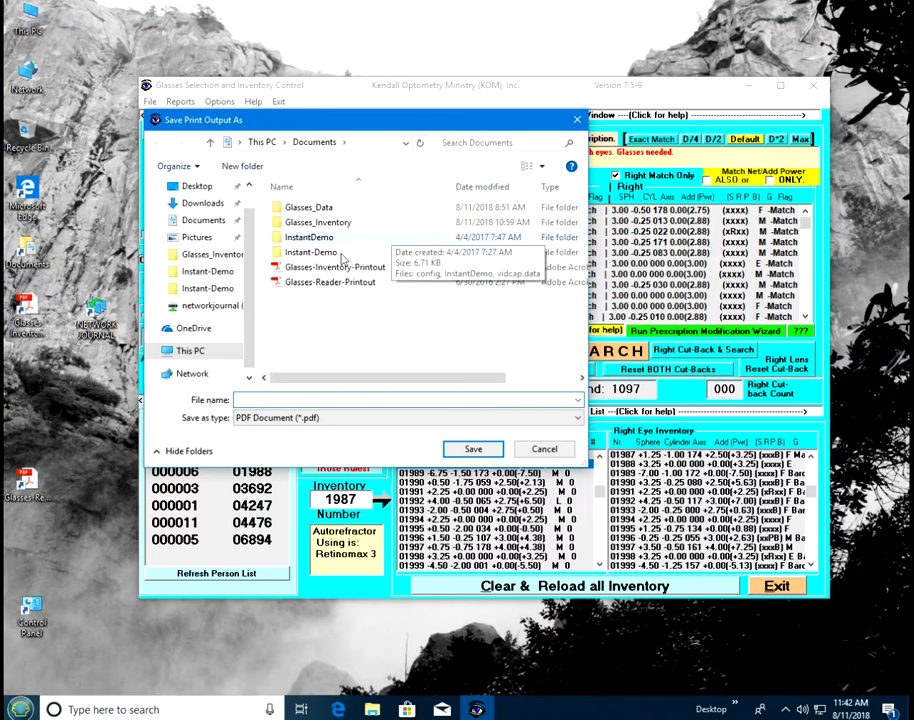
click(290, 268)
click(472, 450)
click(500, 358)
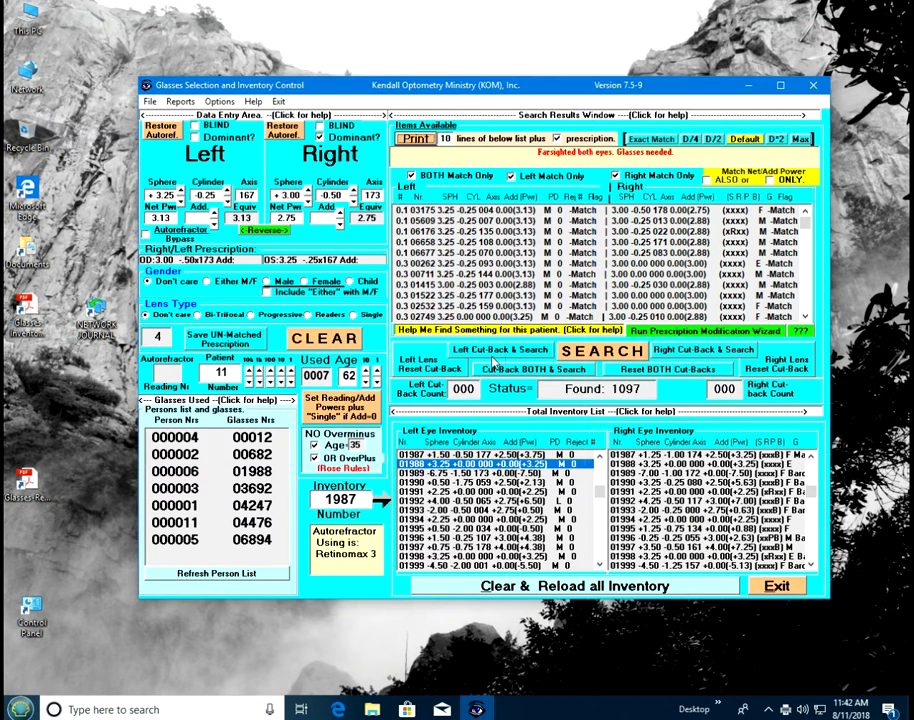
click(28, 318)
double_click(30, 320)
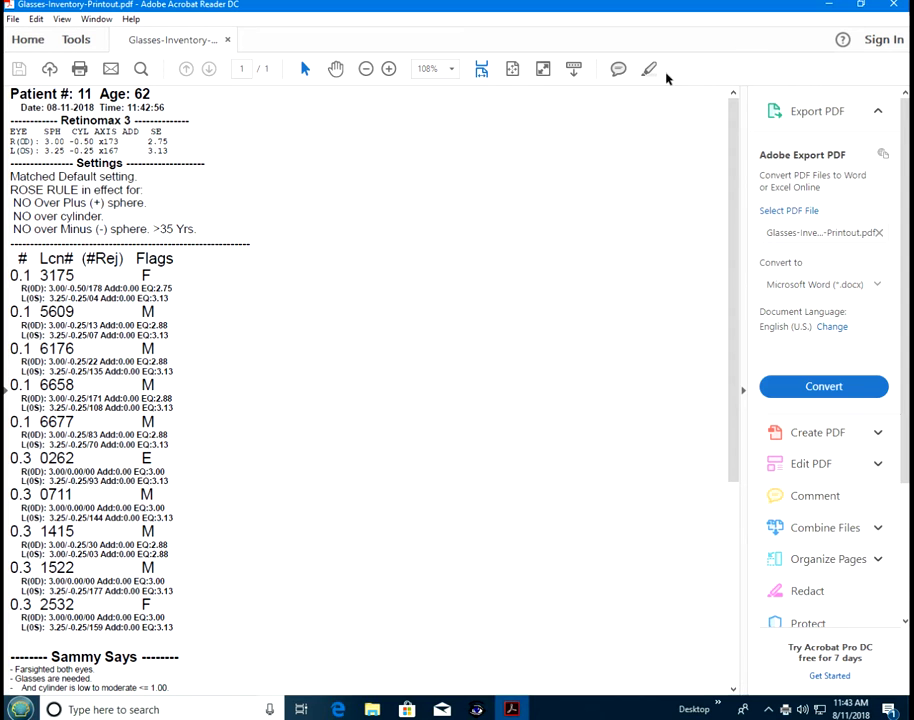
key(alt+F4)
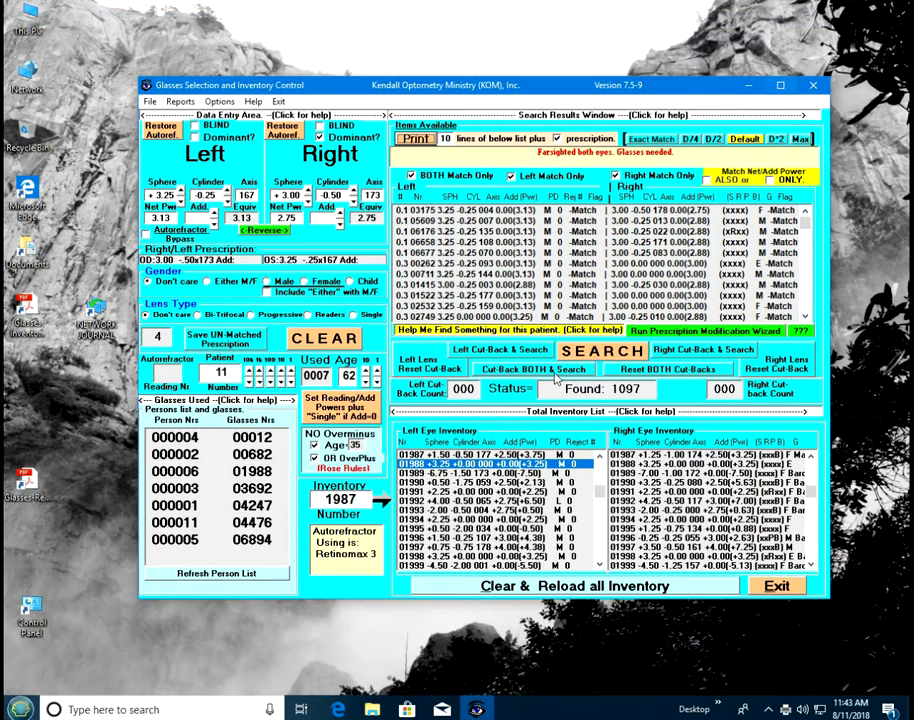
Look up glasses number 711 in the total inventory list and remove the pair for patient 11.
double_click(363, 499)
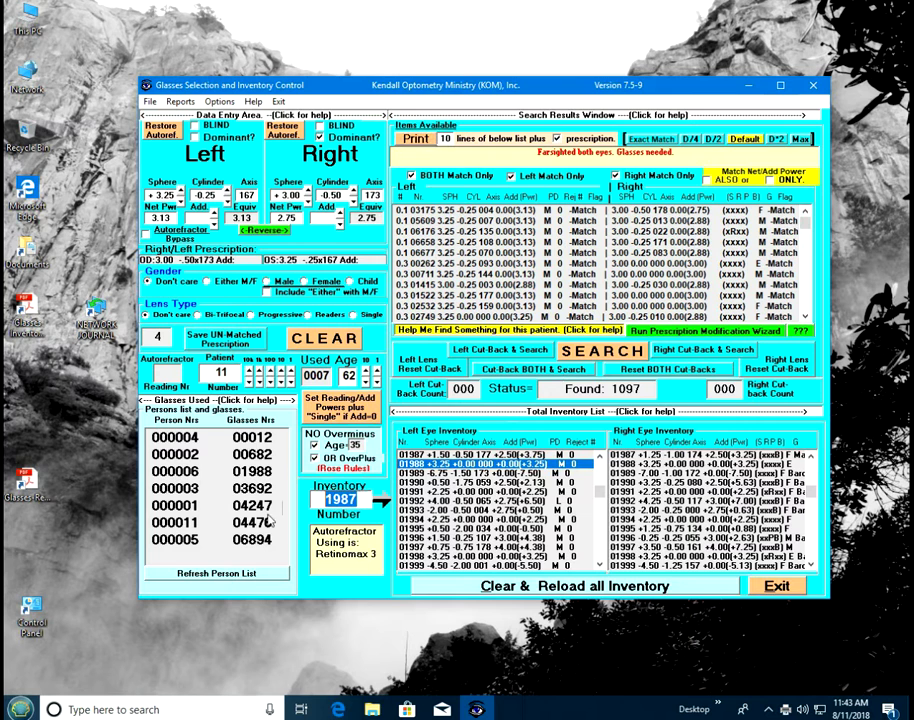
text(711)
key(Return)
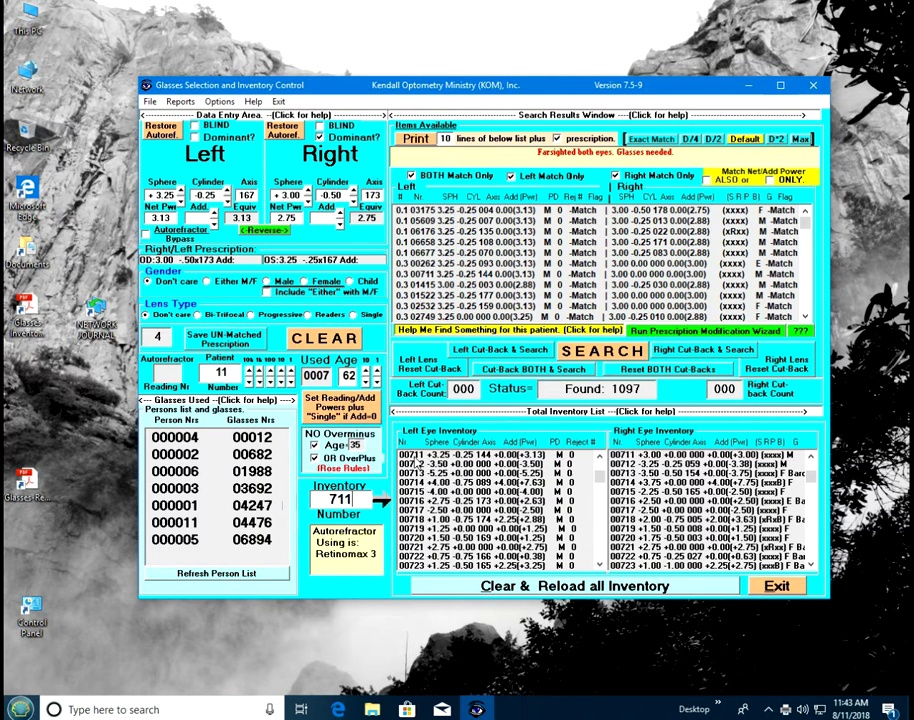
click(418, 457)
key(Escape)
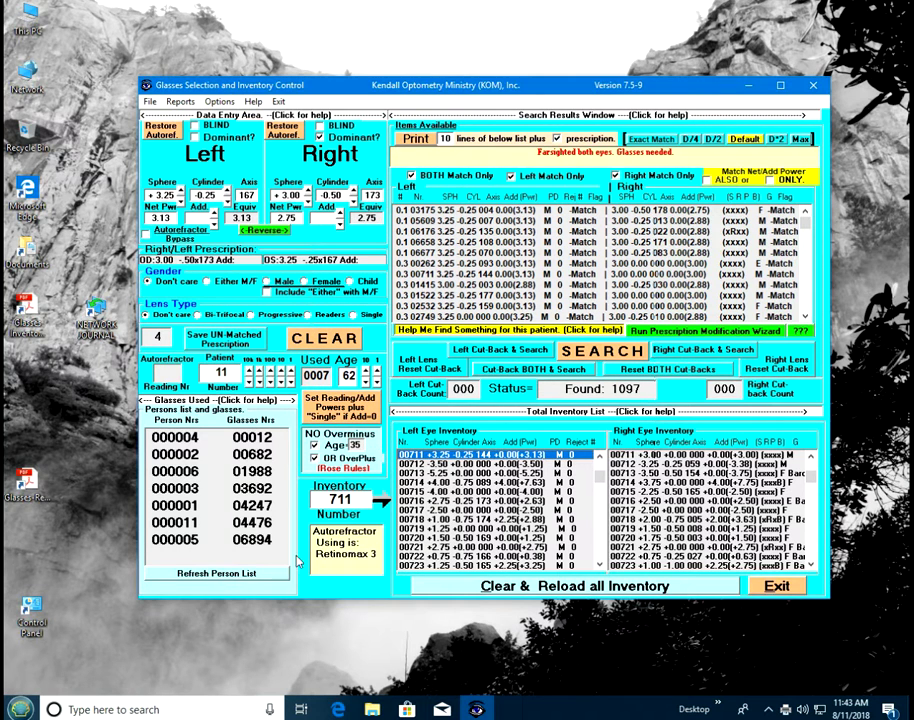
Refresh the list of persons and used glasses on the Windows 10 computer, and do the same on the Windows 7 computer.
click(270, 577)
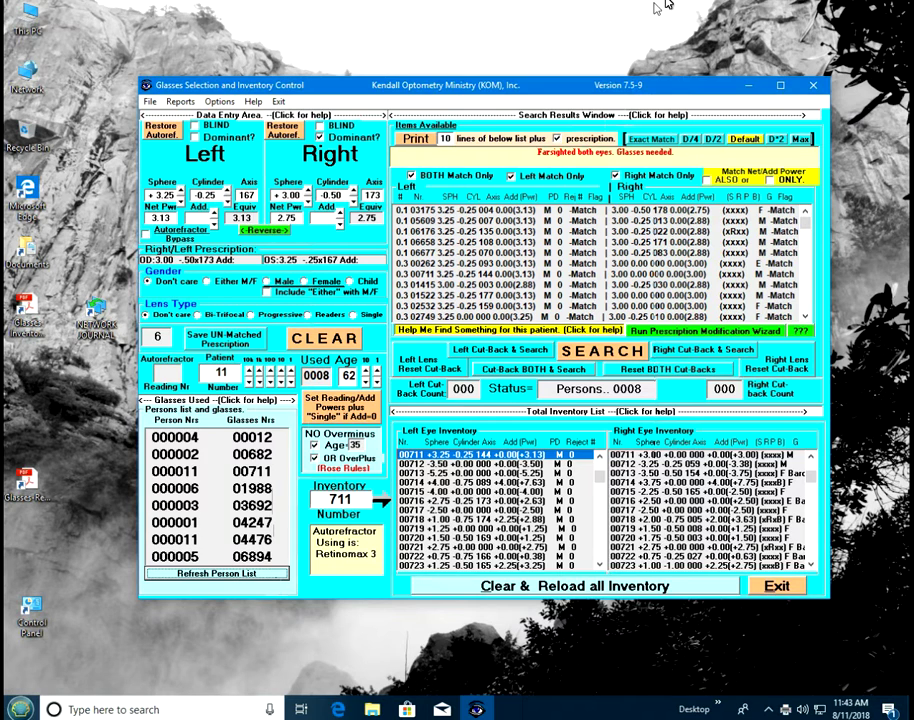
click(520, 6)
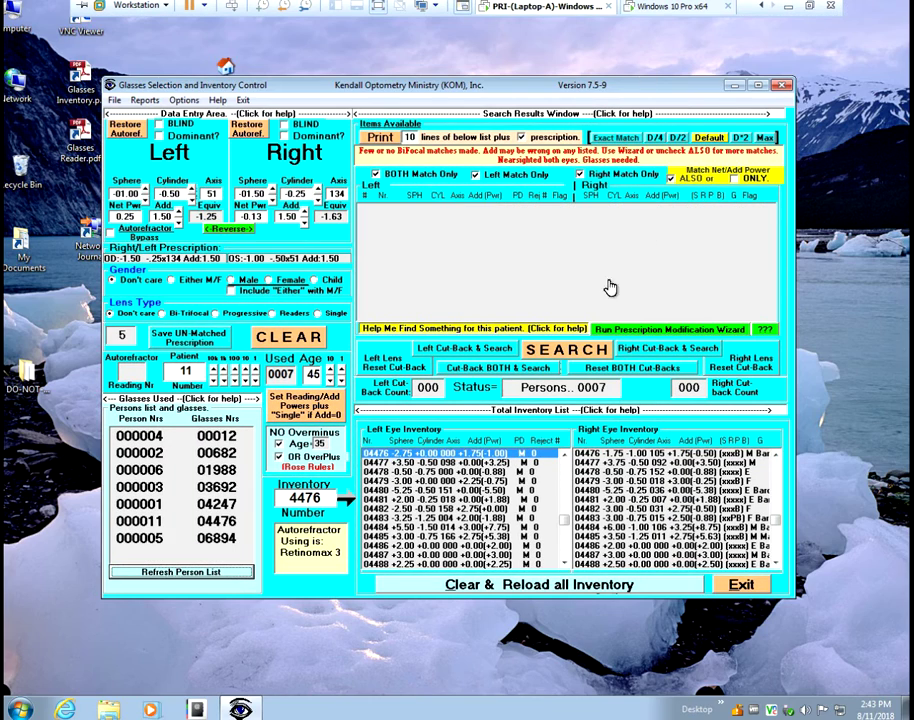
click(215, 572)
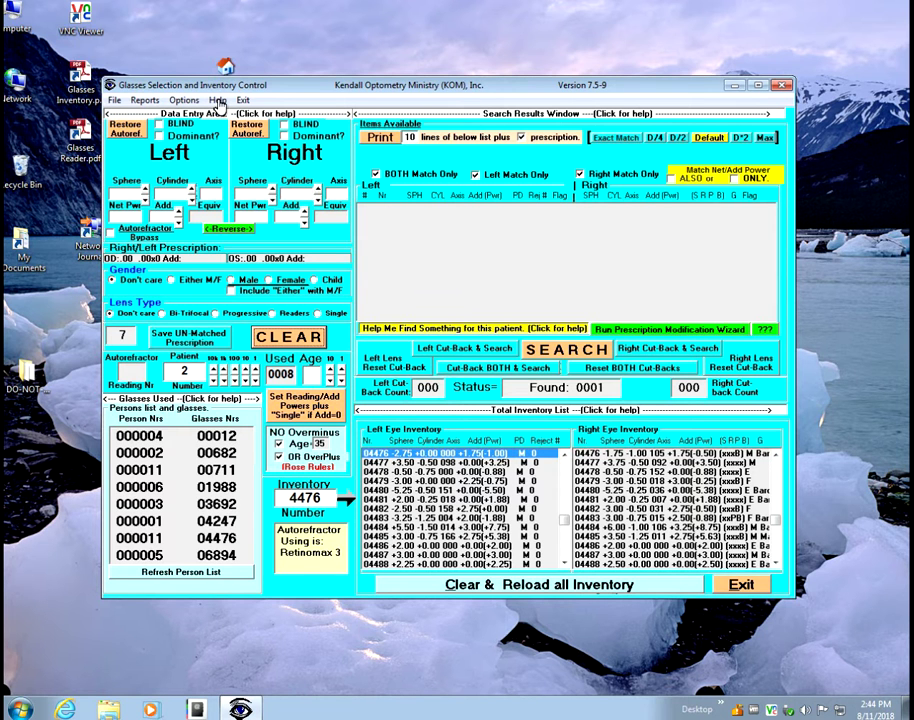
Enable Practice Play and advance to practice person 3 to load that prescription.
click(218, 100)
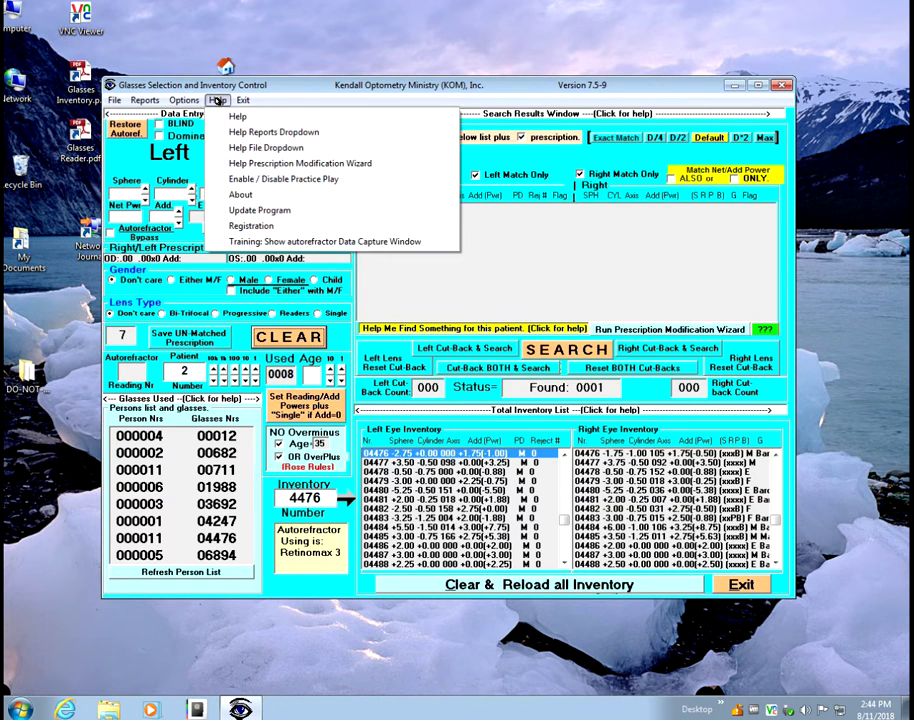
click(258, 178)
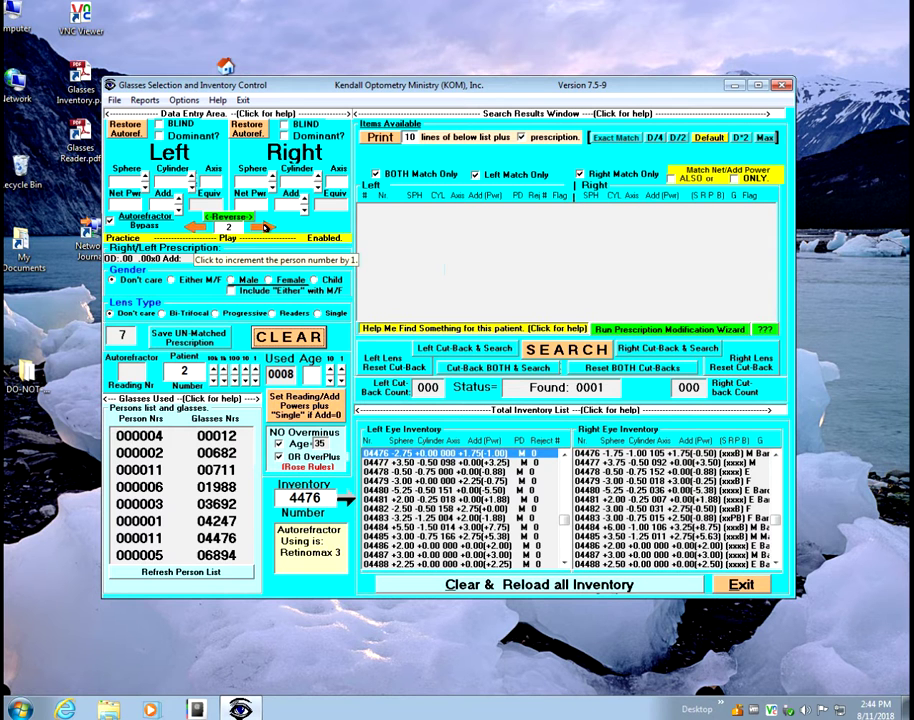
click(266, 228)
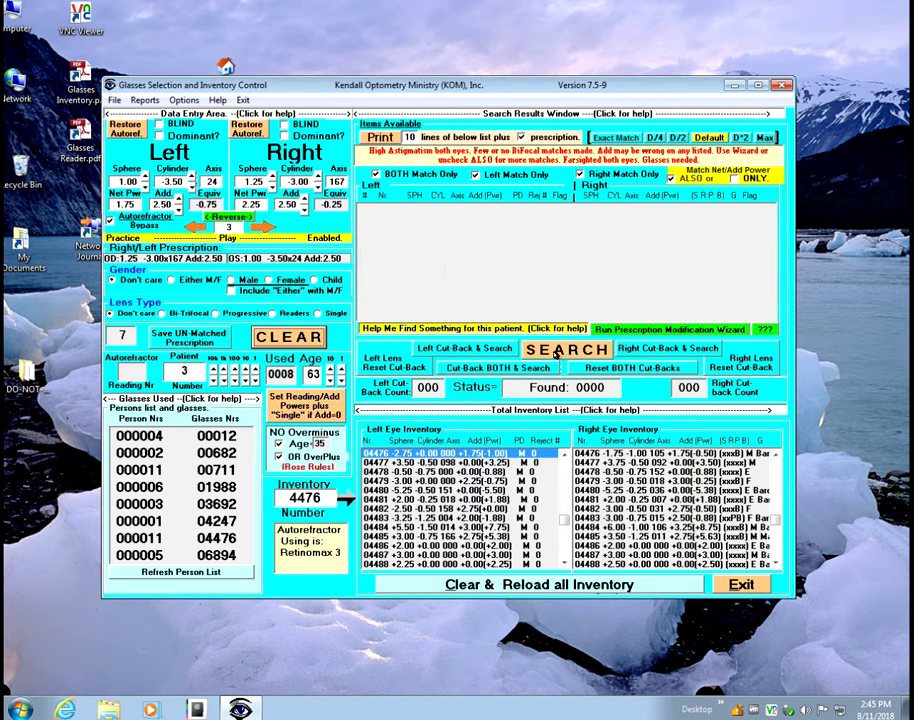
For patient 3, use the Prescription Modification Wizard to remove the bifocal/trifocal/progressive add requirement and raise the left eye tolerance to *1.5, then *2.
click(662, 329)
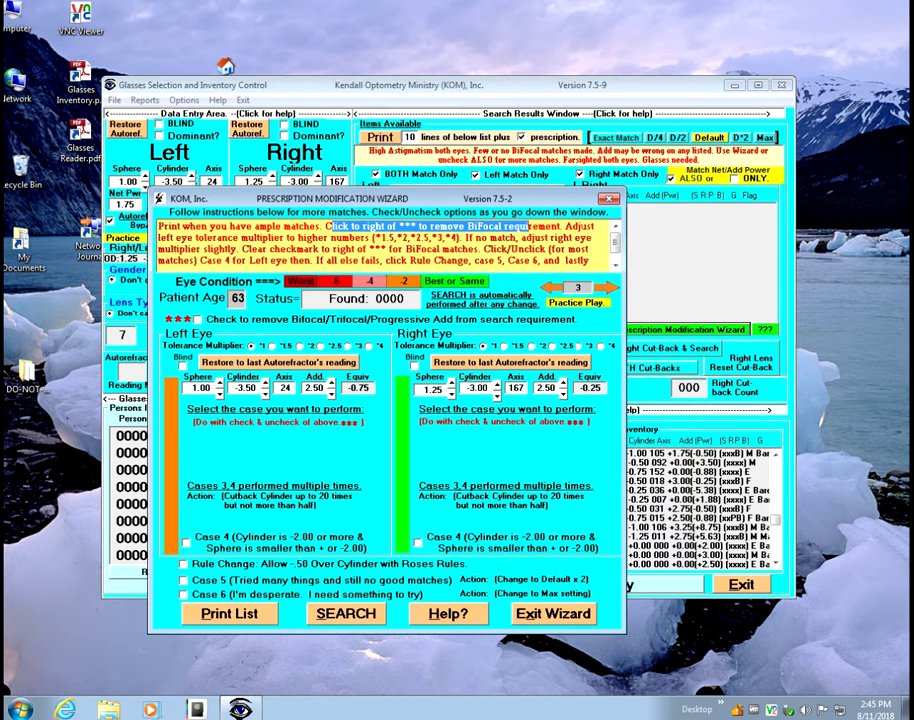
click(197, 320)
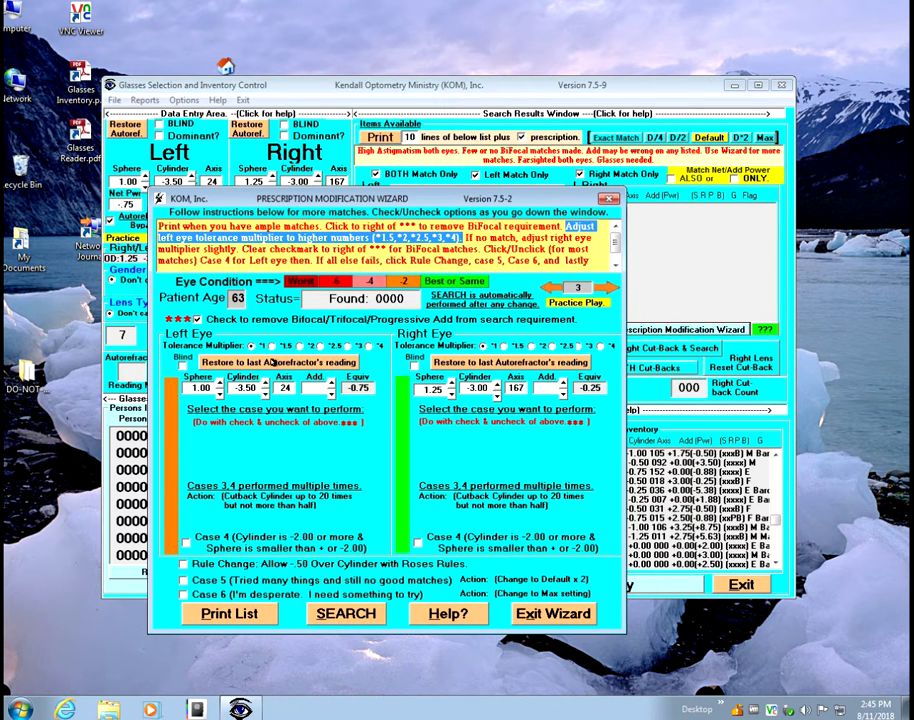
click(269, 346)
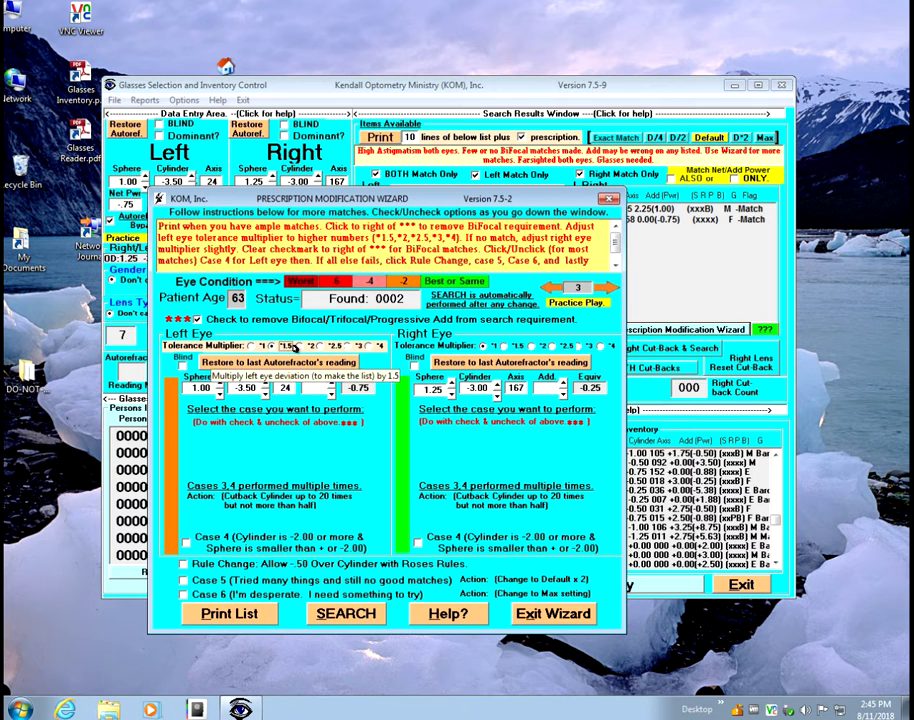
click(301, 346)
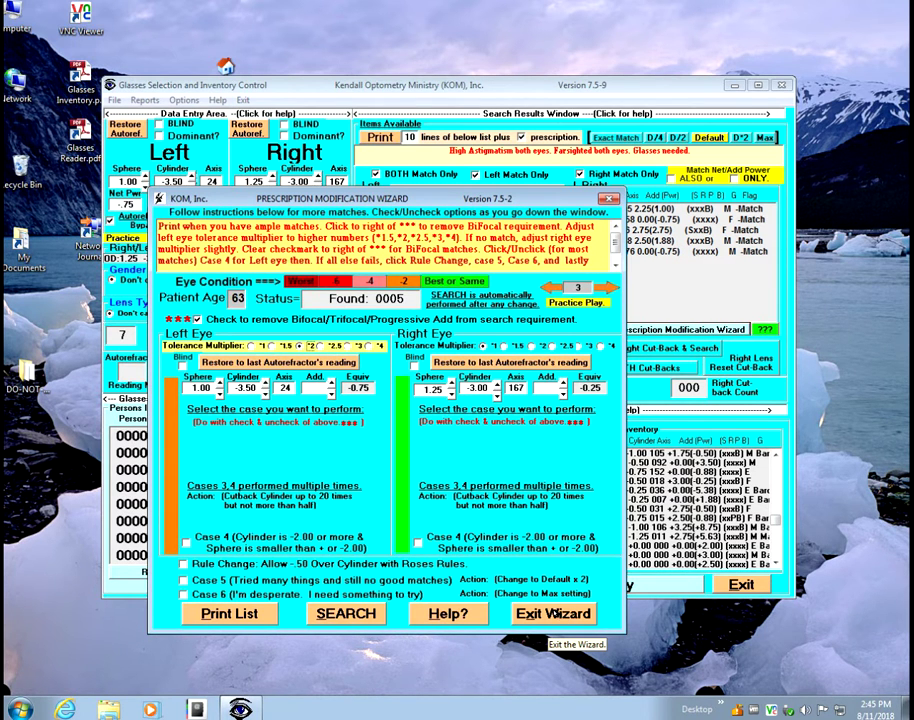
click(556, 614)
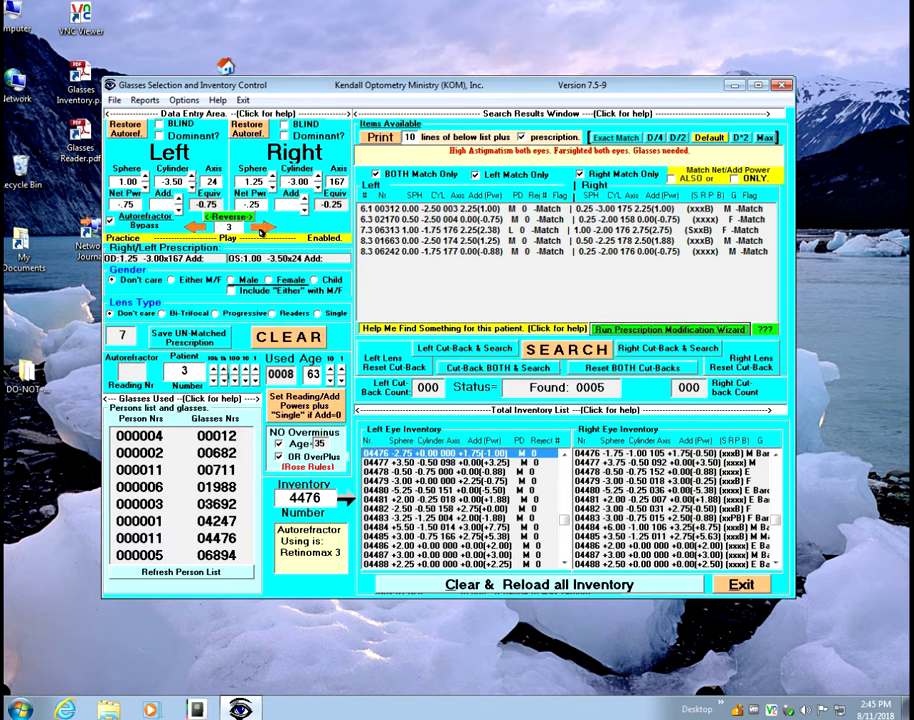
Advance to practice person 4 and, in the wizard, remove the add requirement and set the left eye tolerance multiplier to *1.5.
click(262, 229)
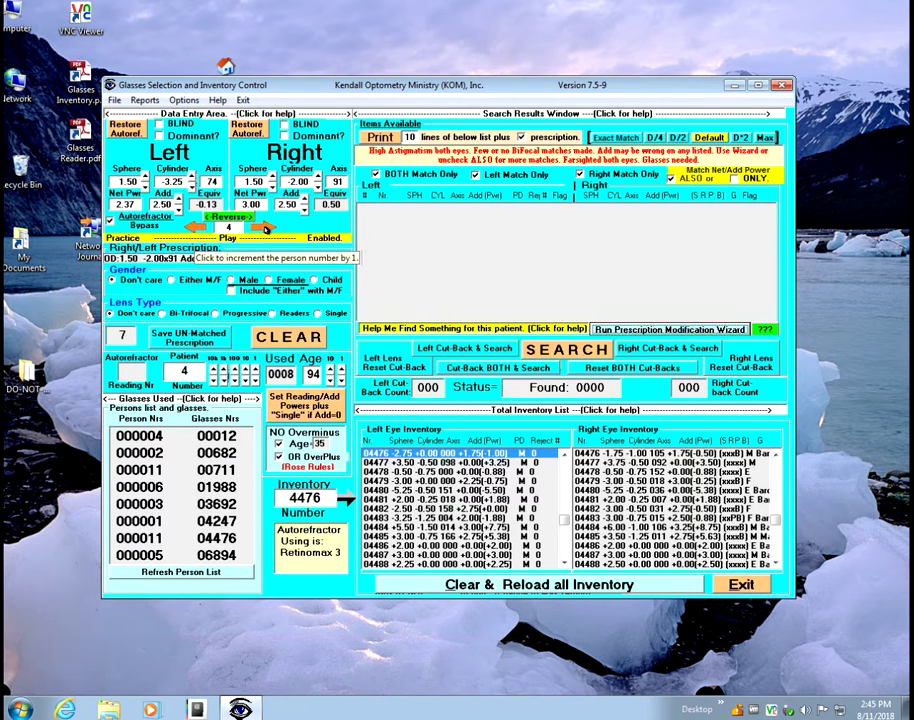
click(650, 329)
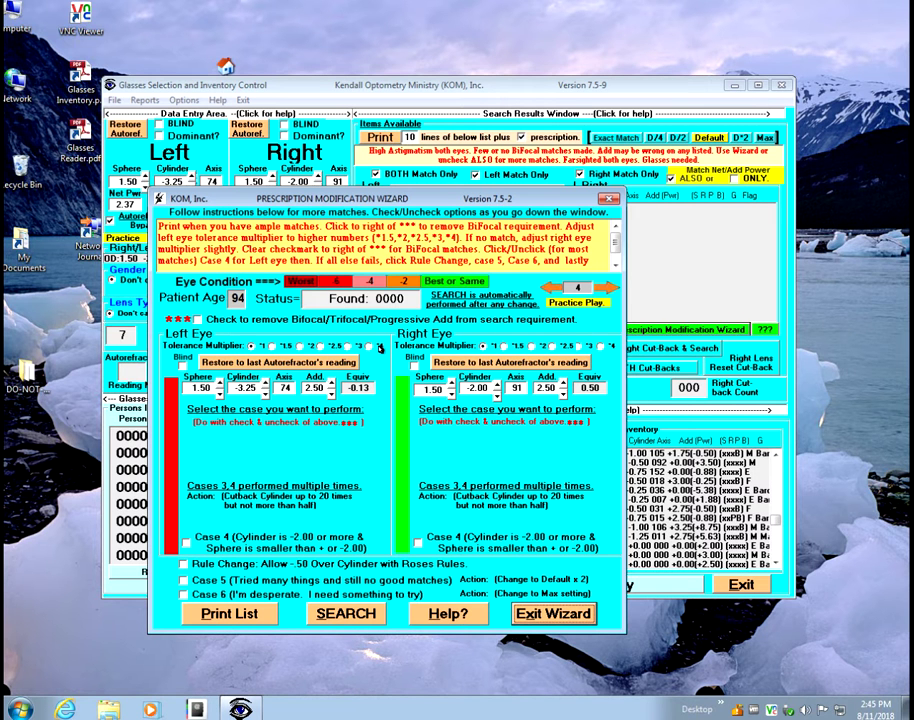
click(198, 320)
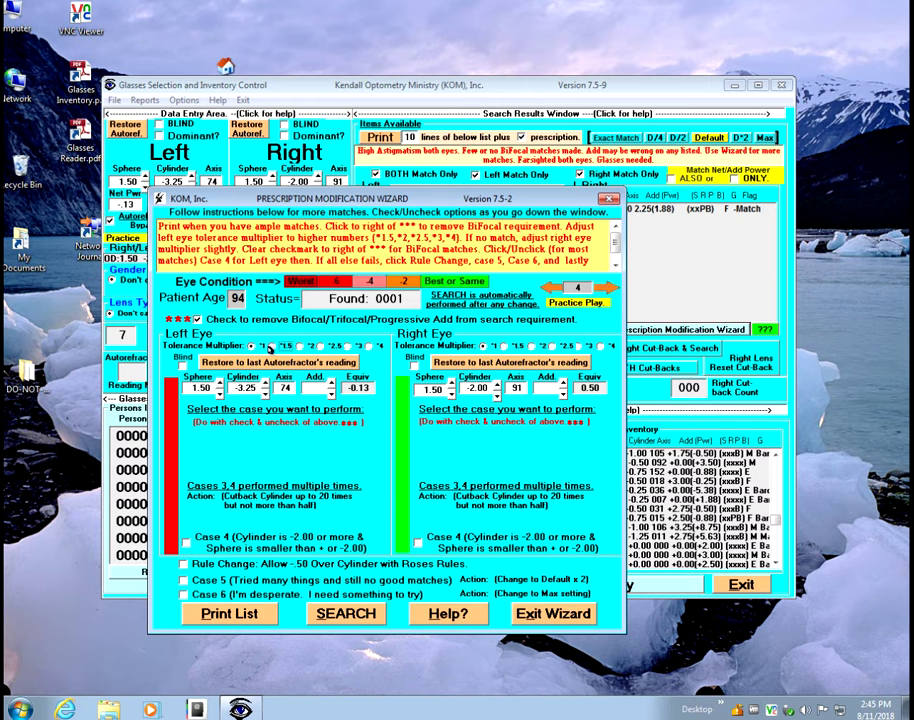
click(286, 346)
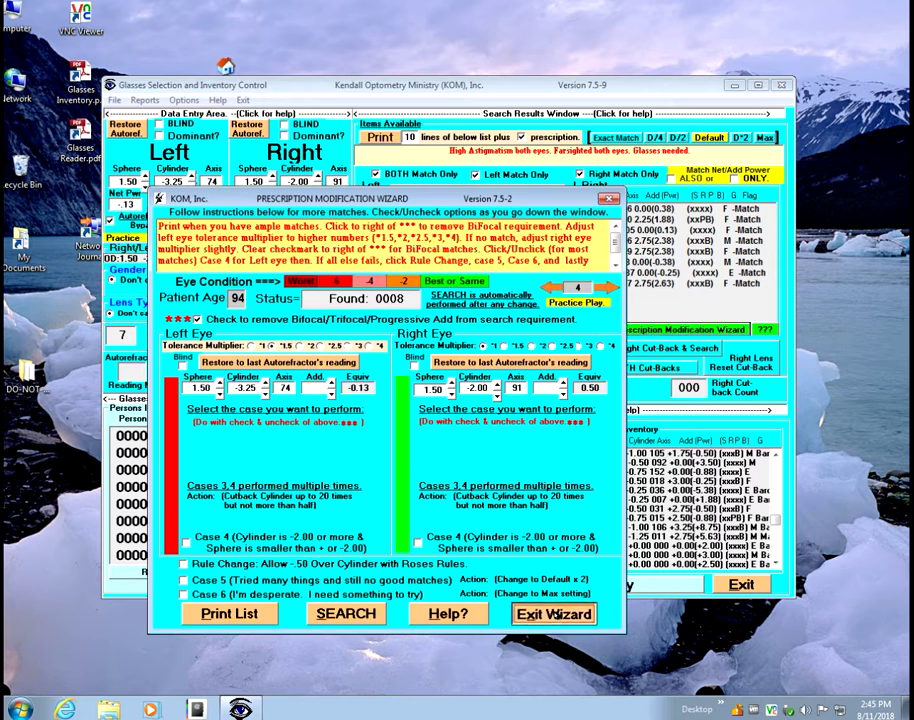
key(Escape)
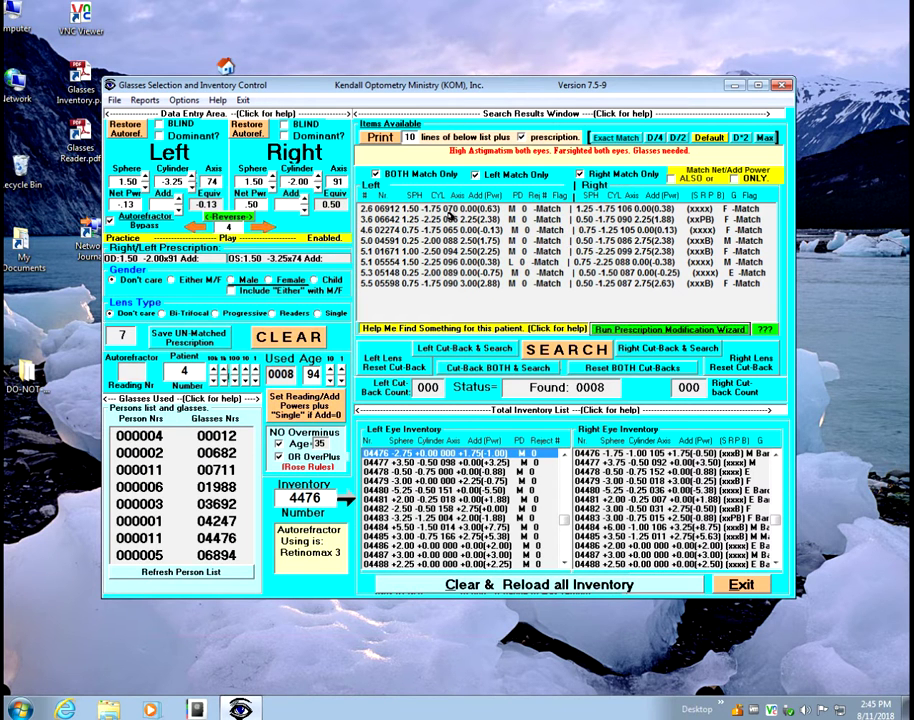
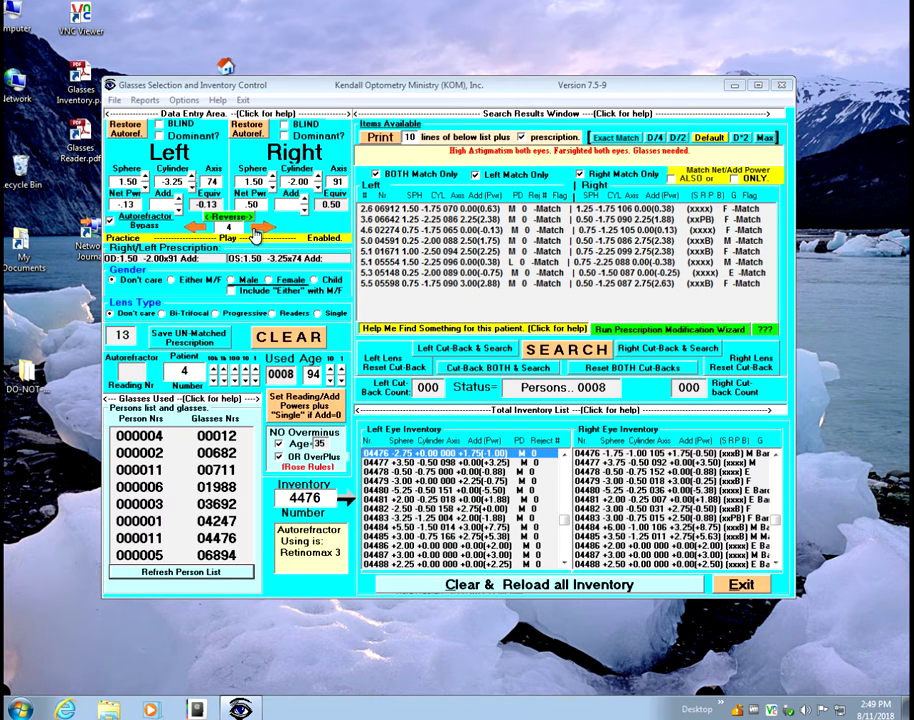
Disable Practice Play and close the glasses inventory program on both the Windows 10 and Windows 7 computers.
click(217, 101)
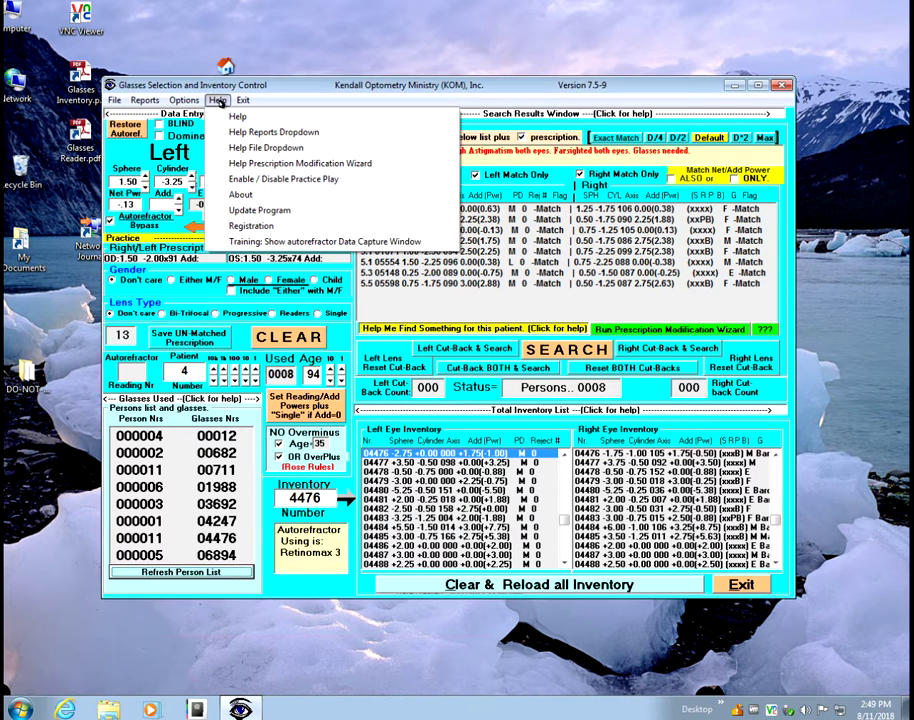
click(212, 178)
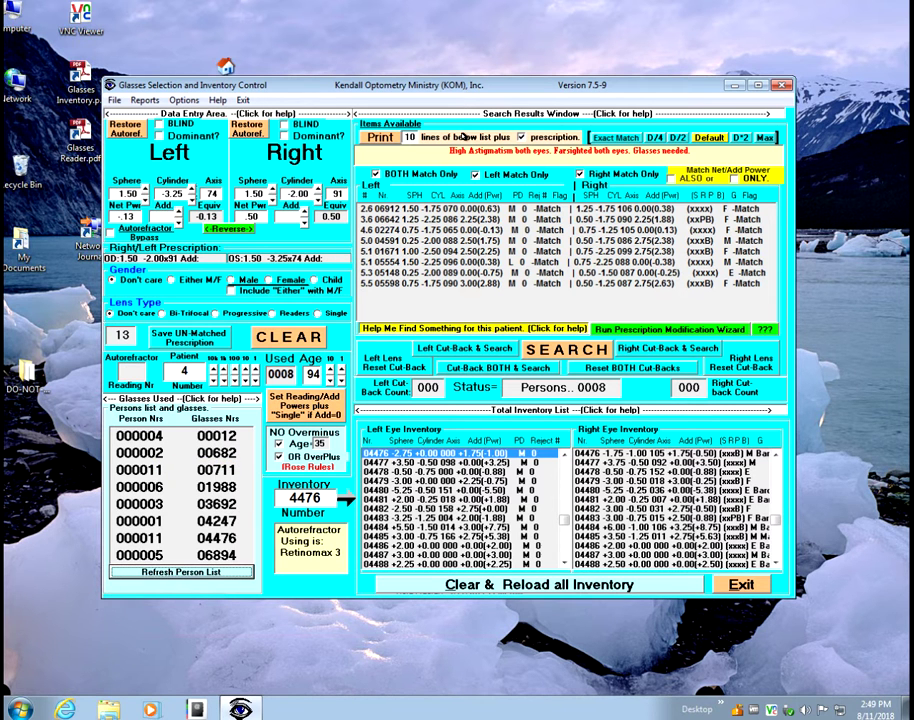
mouse_move(533, 5)
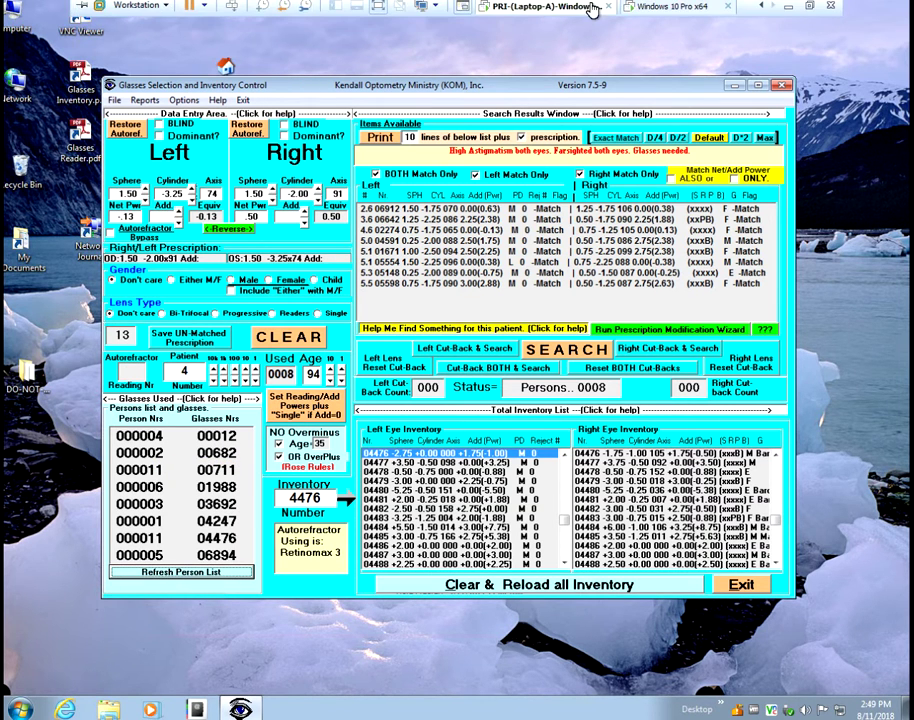
click(650, 7)
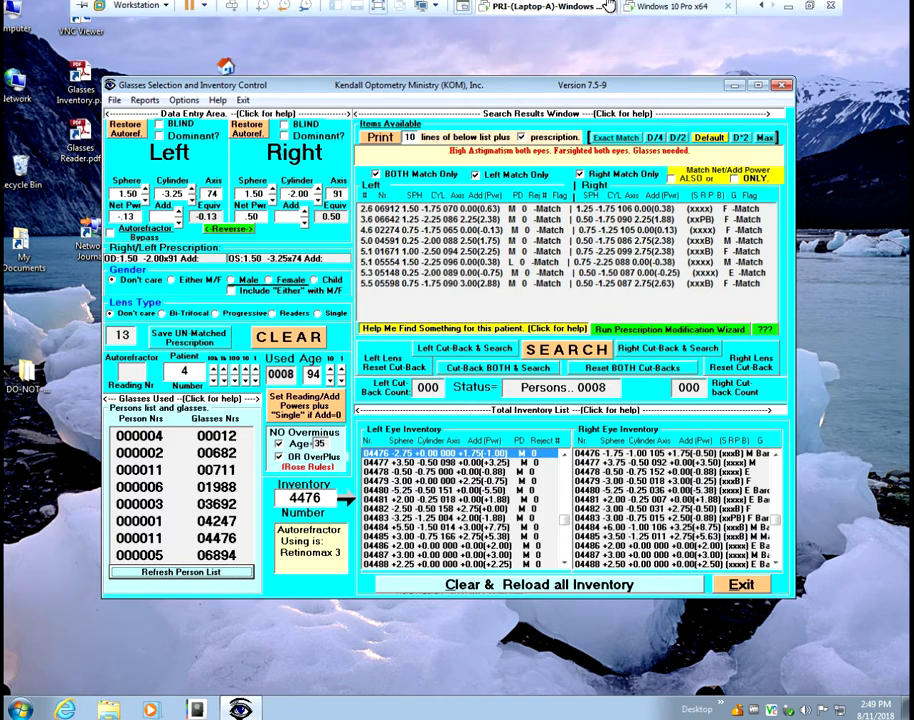
click(655, 8)
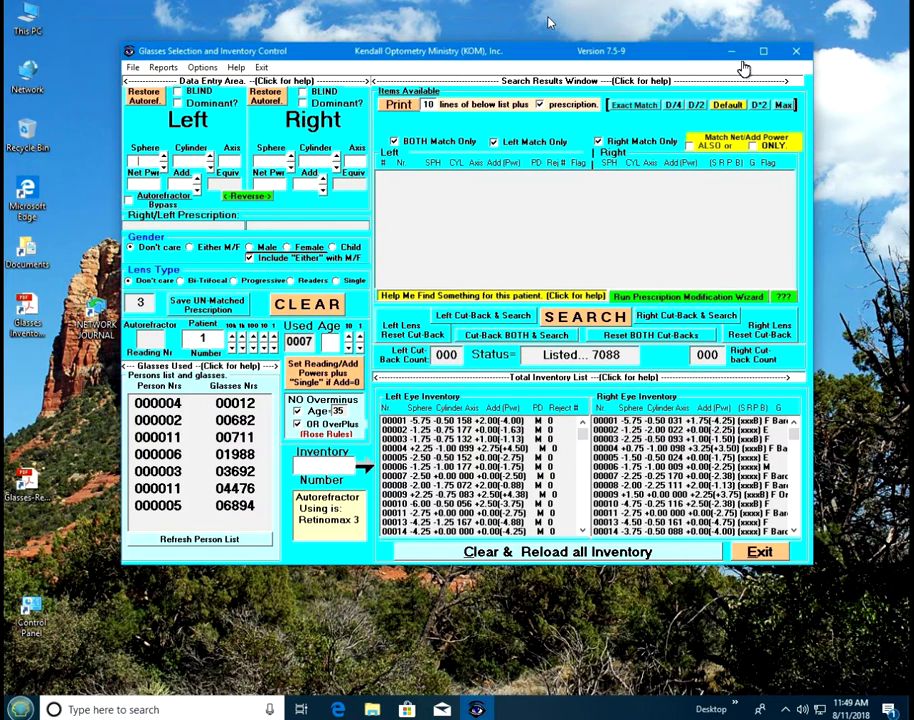
click(797, 55)
mouse_move(594, 3)
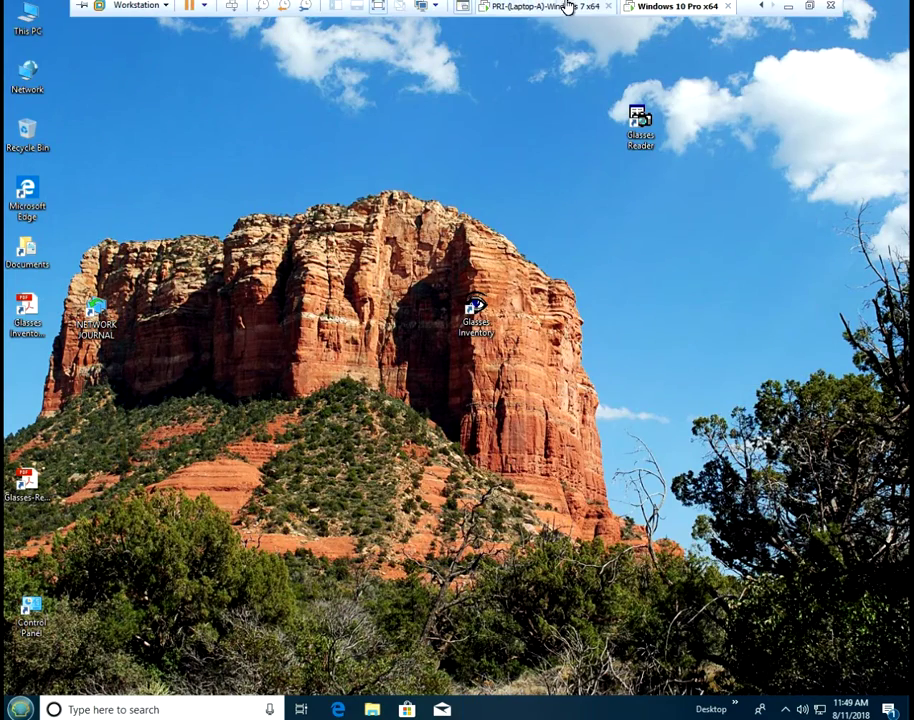
click(534, 8)
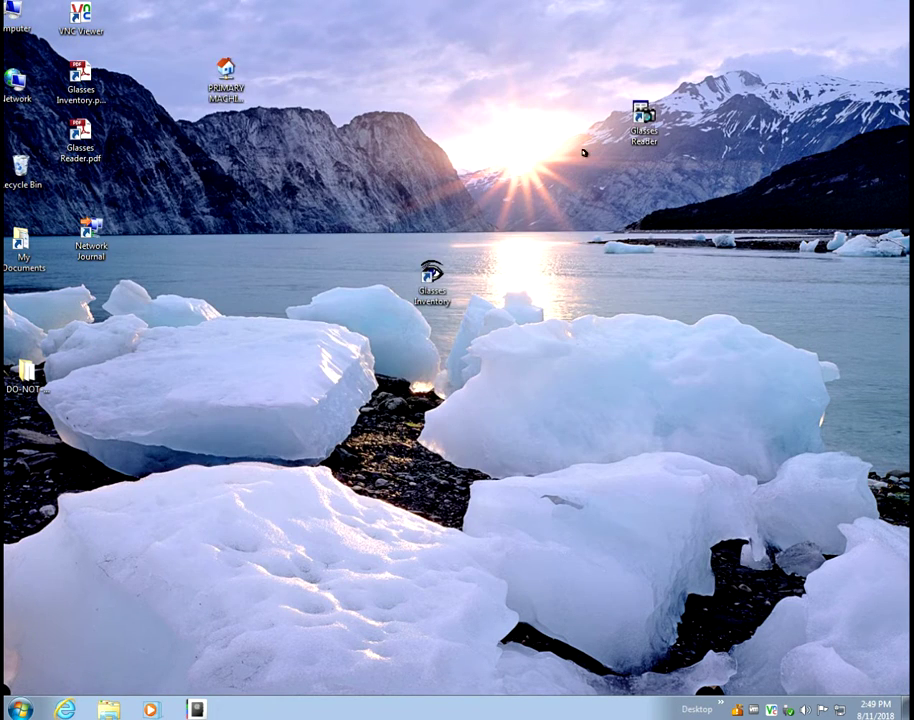
Try running ReSyncJournals.cmd twice from the Network Journal folder on the Windows 7 computer, continuing through its prompts.
double_click(91, 233)
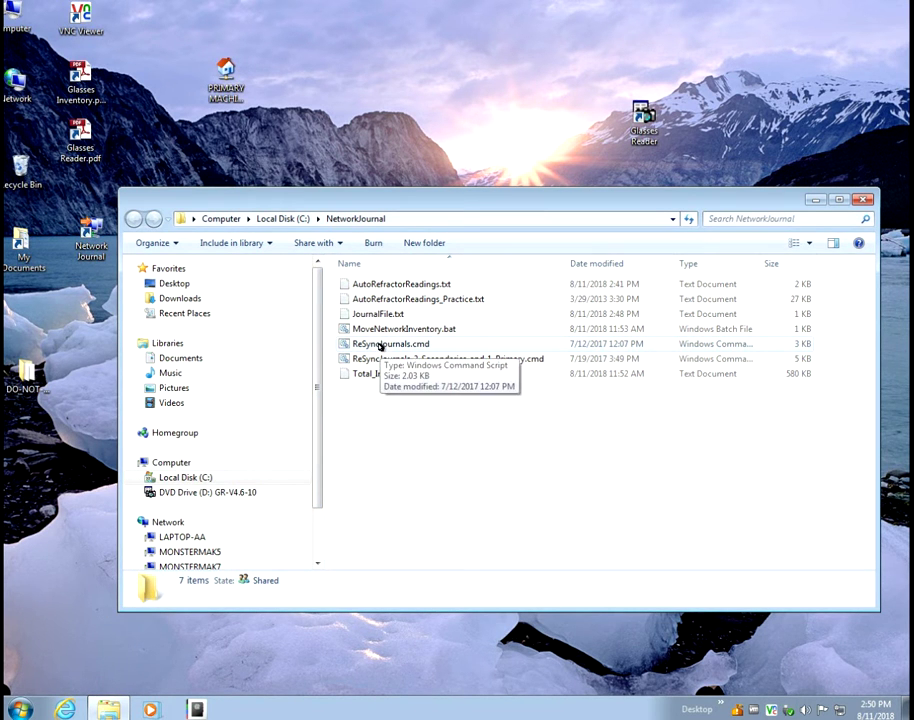
double_click(379, 346)
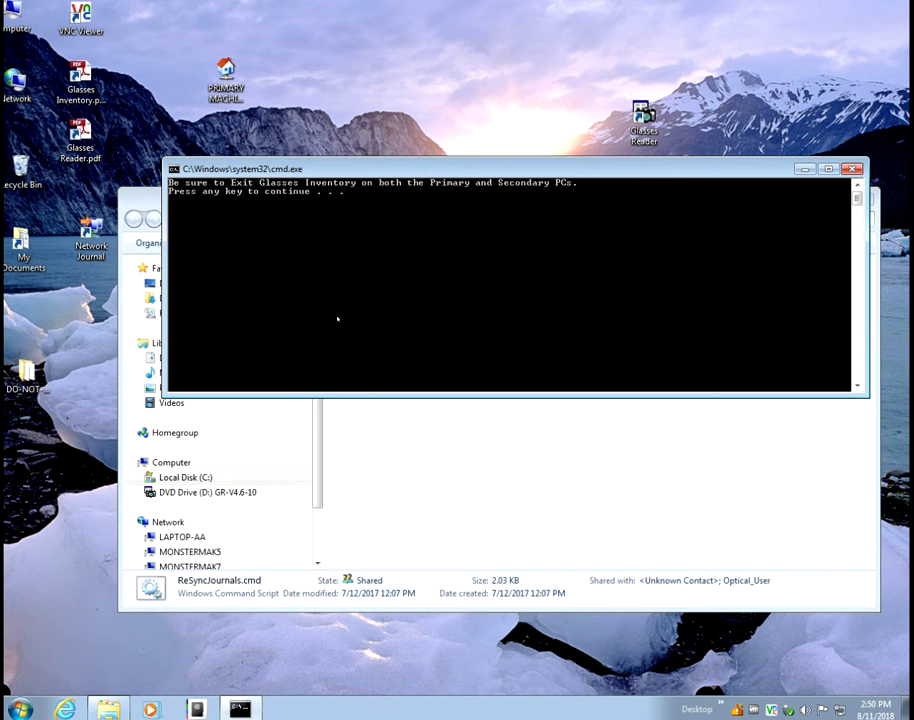
key(space)
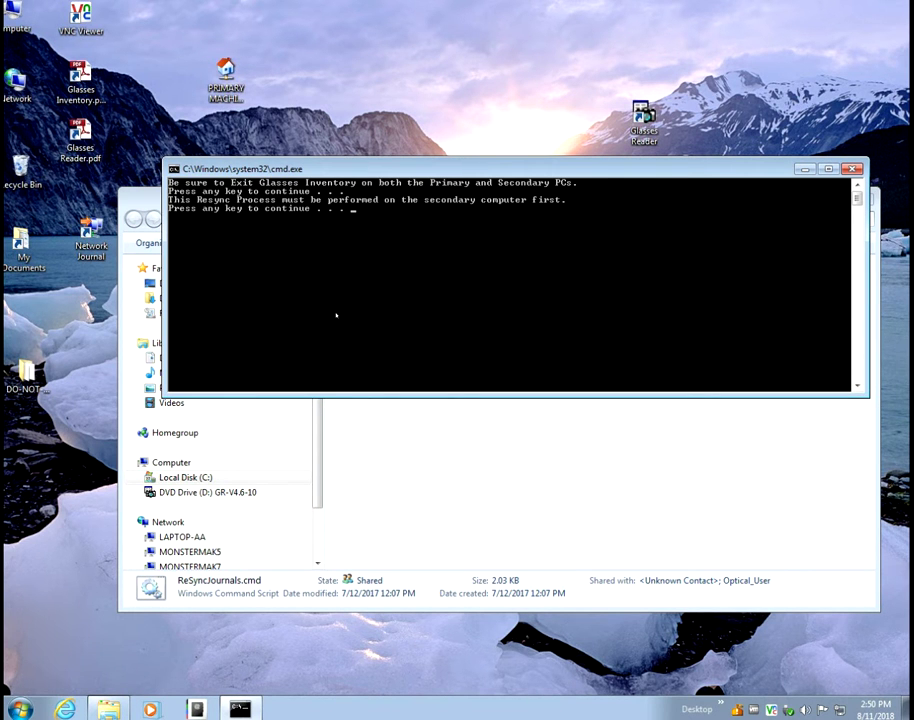
key(space)
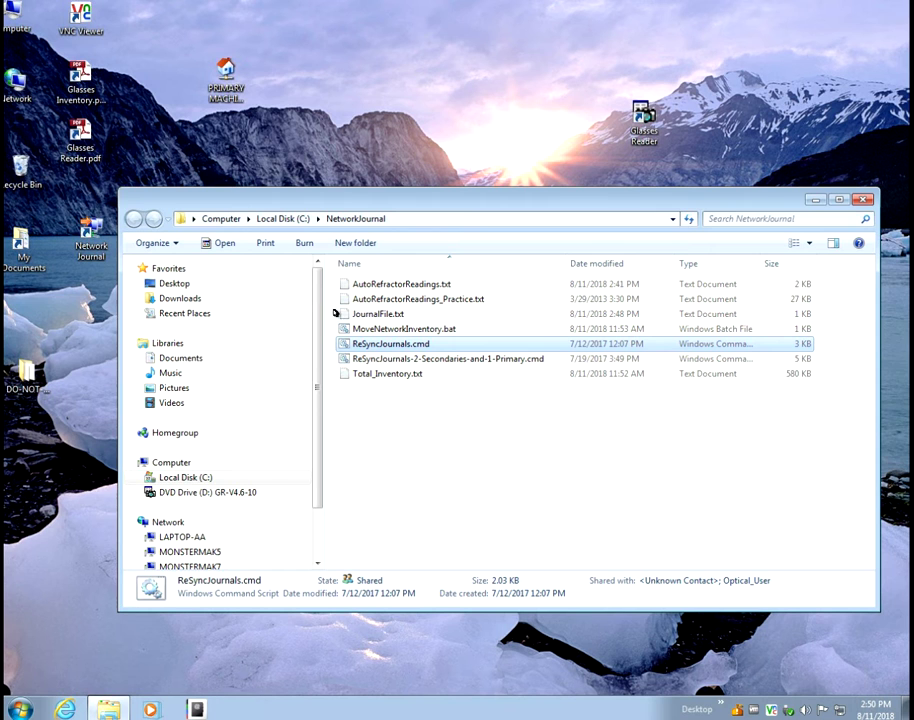
double_click(366, 345)
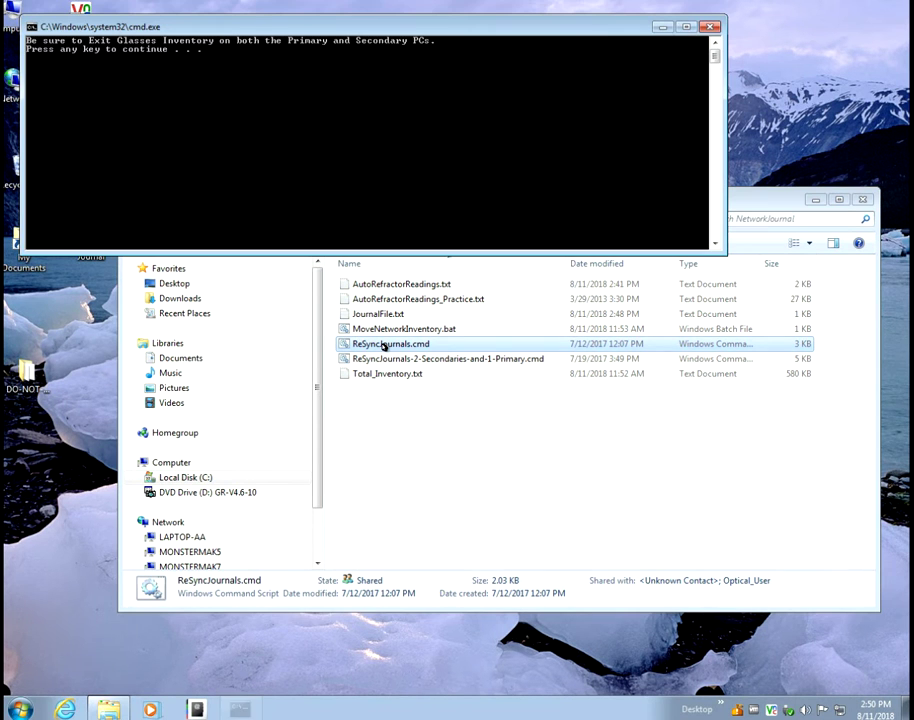
key(space)
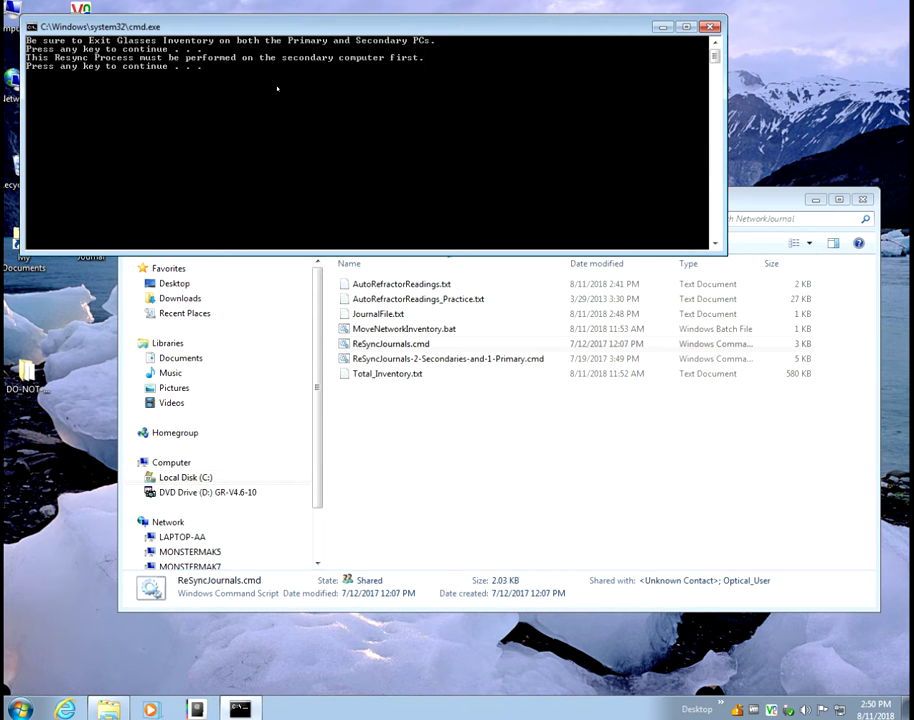
key(space)
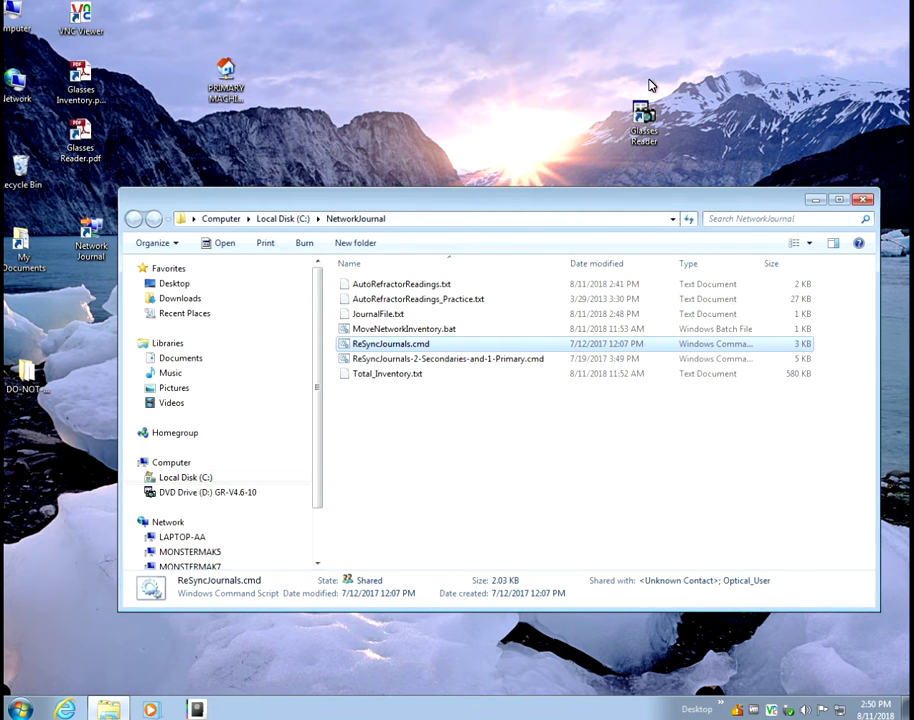
Switch to the Windows 10 computer and run ReSyncJournals from the Network Journal folder, continuing through both of its prompts.
mouse_move(600, 7)
click(660, 7)
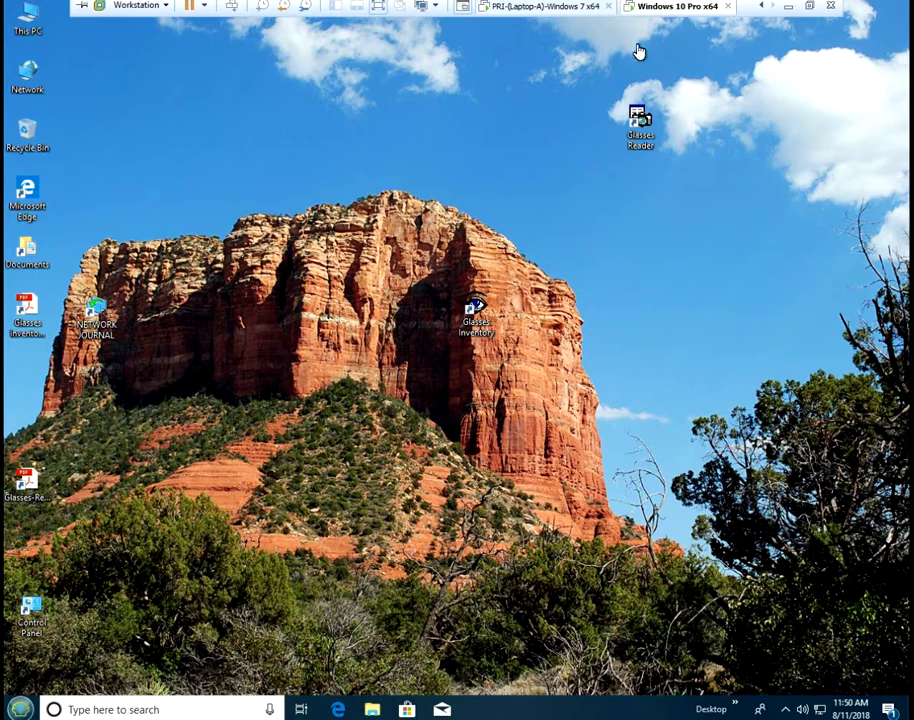
double_click(110, 312)
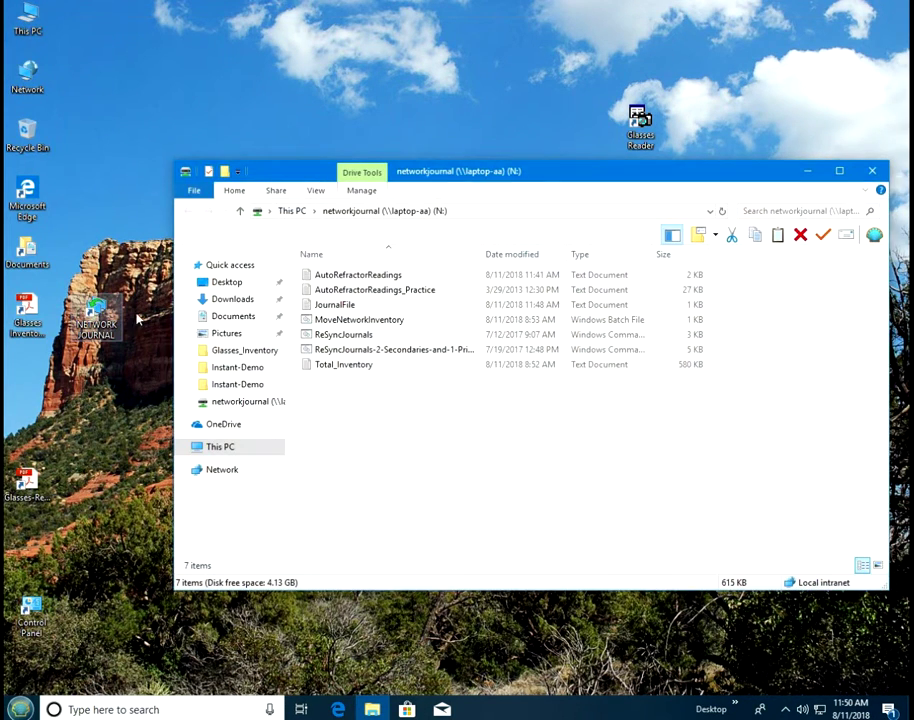
click(337, 338)
double_click(337, 338)
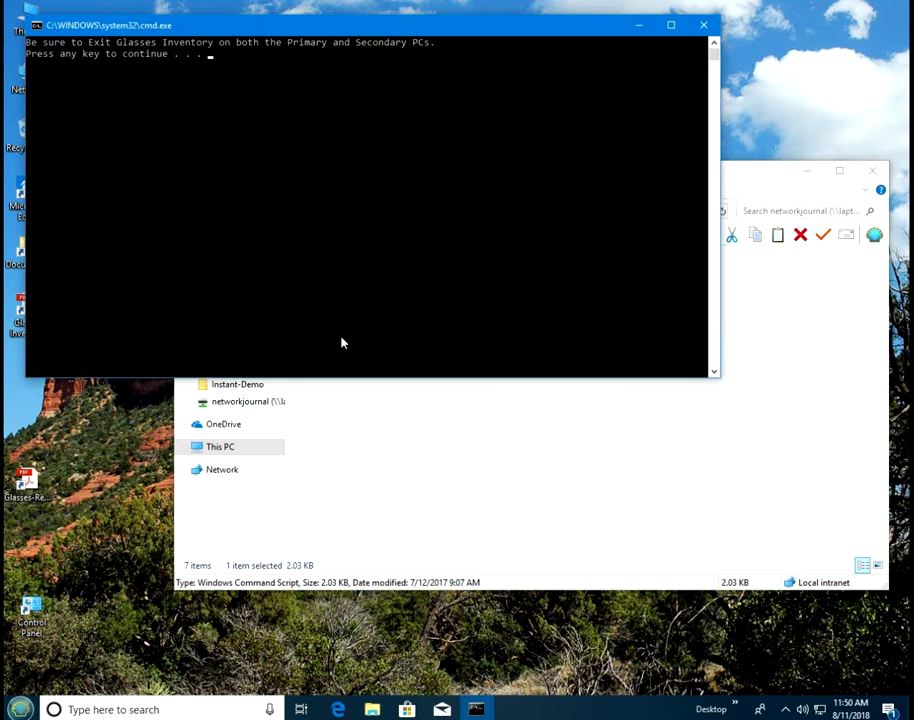
key(Return)
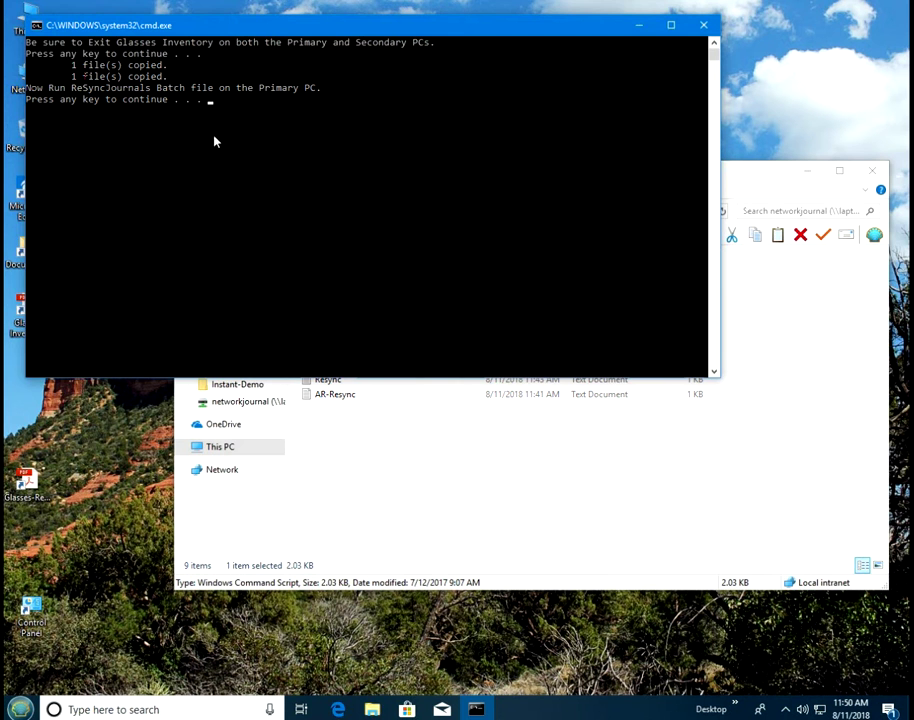
key(Return)
Switch to the Windows 7 primary computer and run ReSyncJournals.cmd from its NetworkJournal folder, continuing through its prompts until it closes.
mouse_move(740, 4)
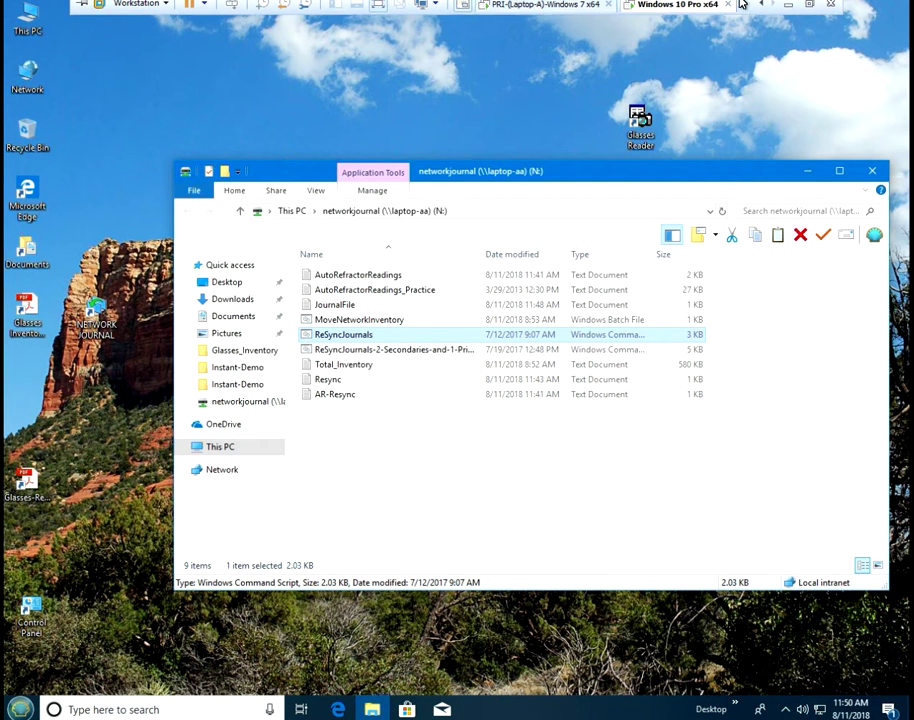
click(540, 9)
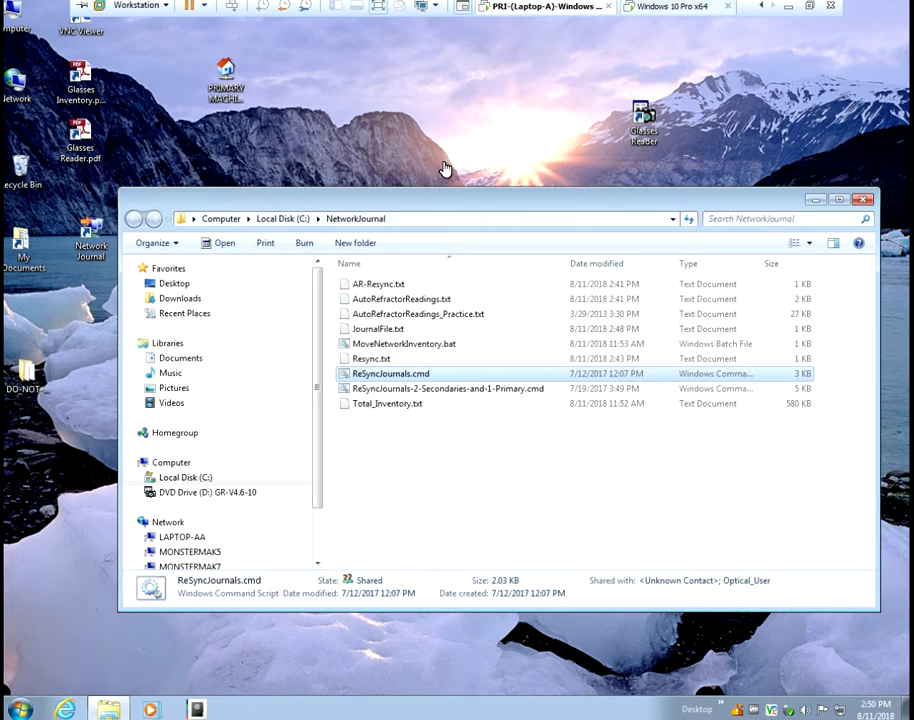
click(408, 373)
double_click(342, 380)
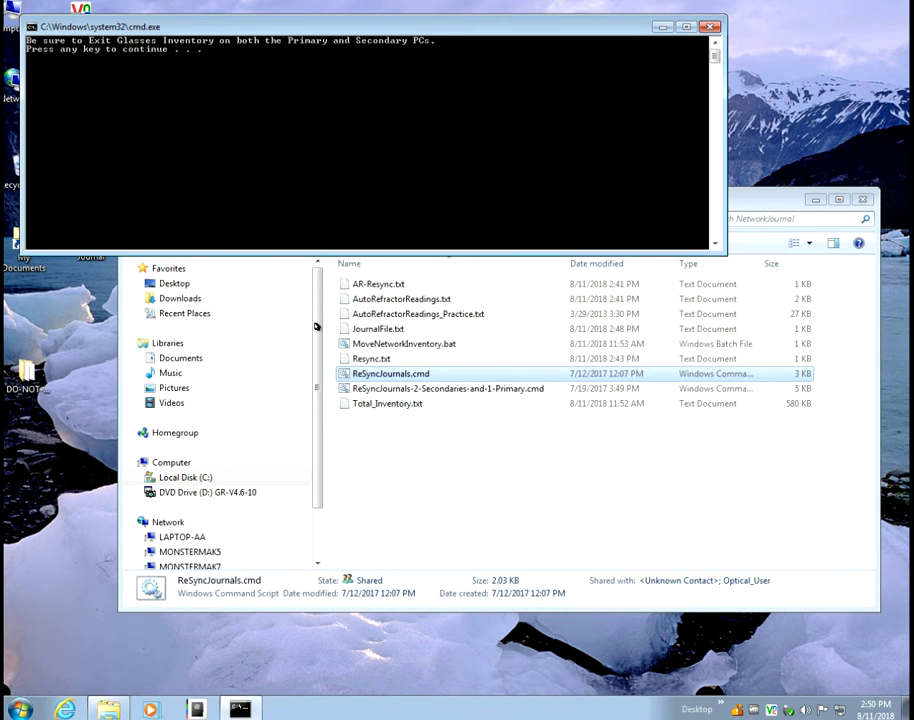
key(Return)
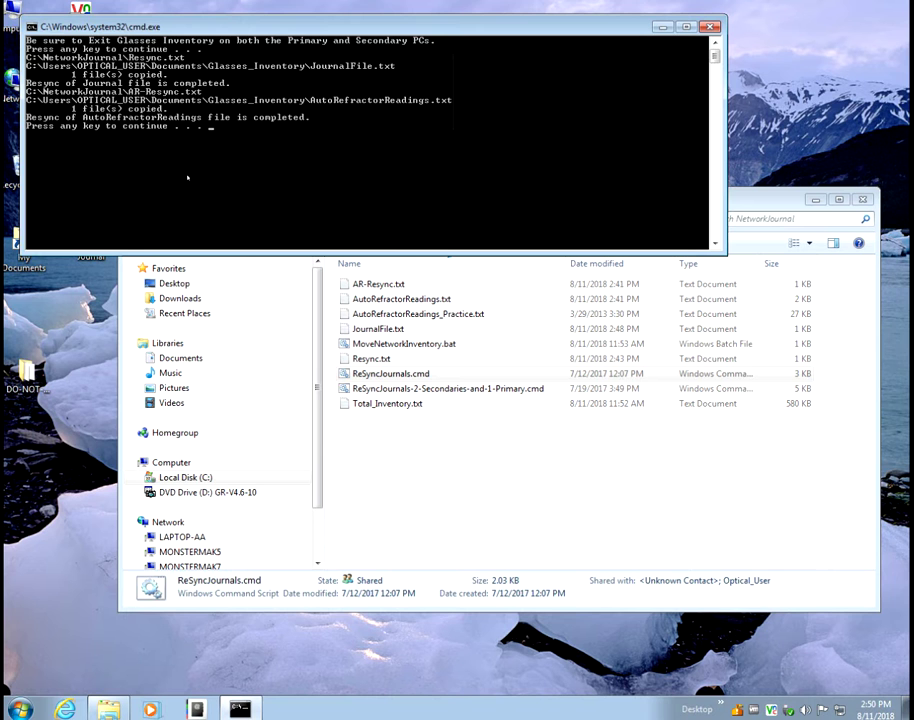
key(Return)
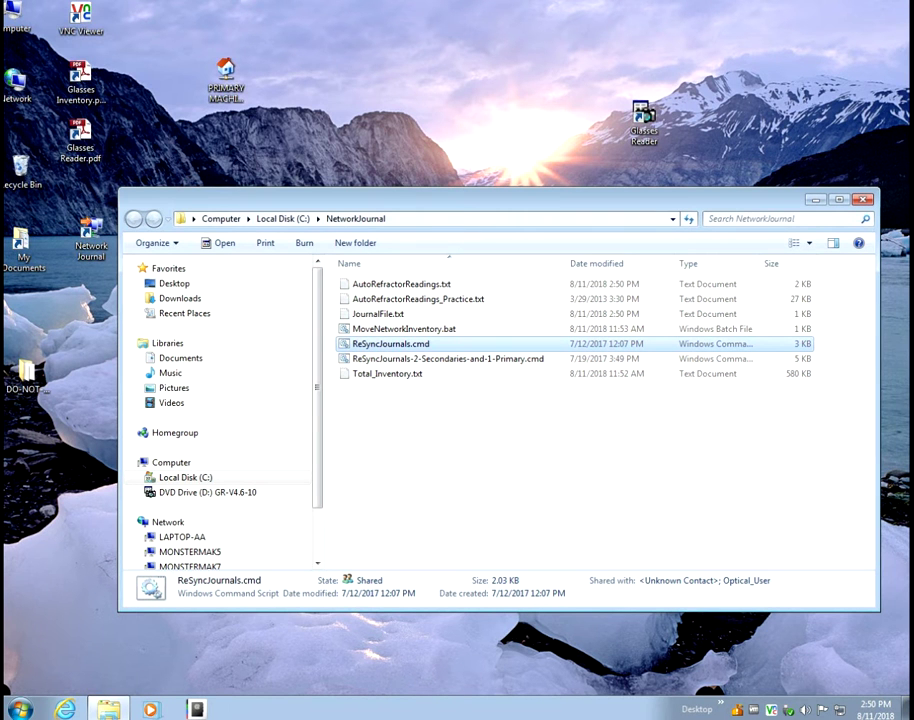
Close the network journal folder and start Glasses Inventory on both the Windows 7 and Windows 10 computers.
click(862, 199)
double_click(433, 280)
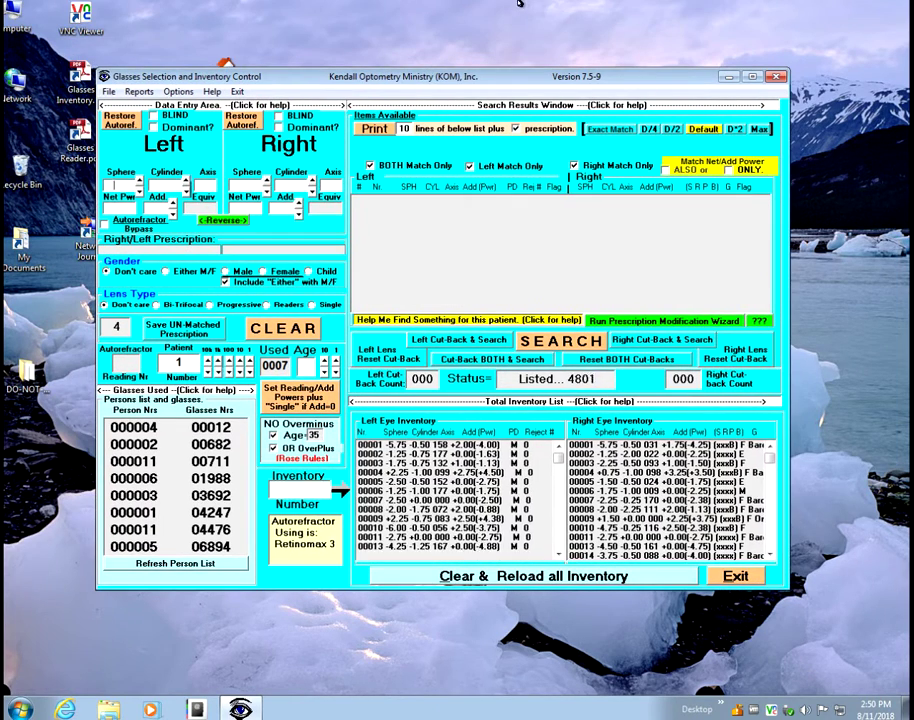
mouse_move(519, 3)
click(645, 8)
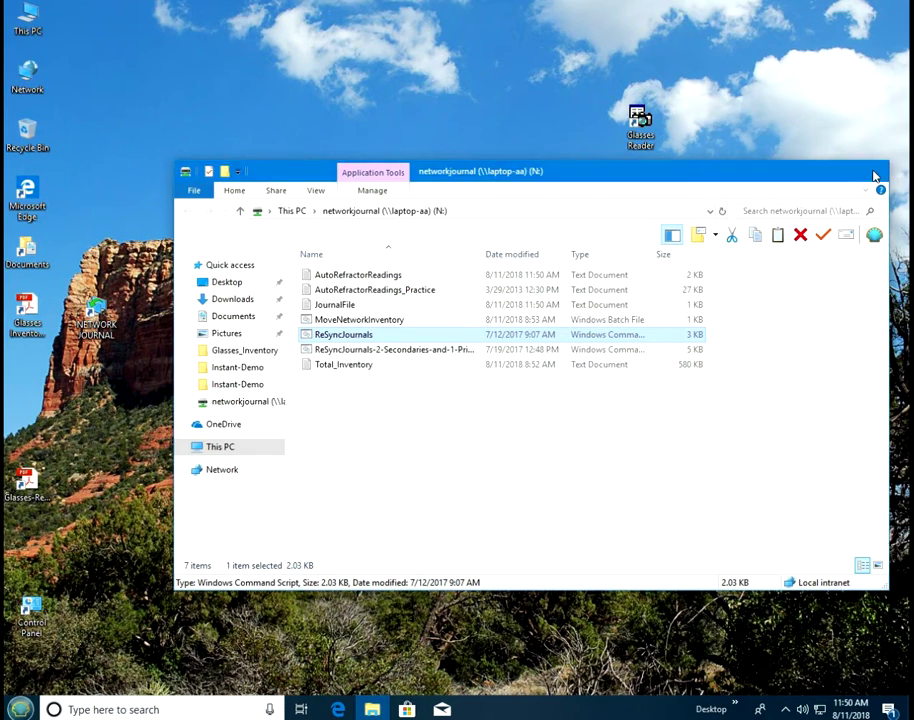
click(875, 174)
double_click(476, 308)
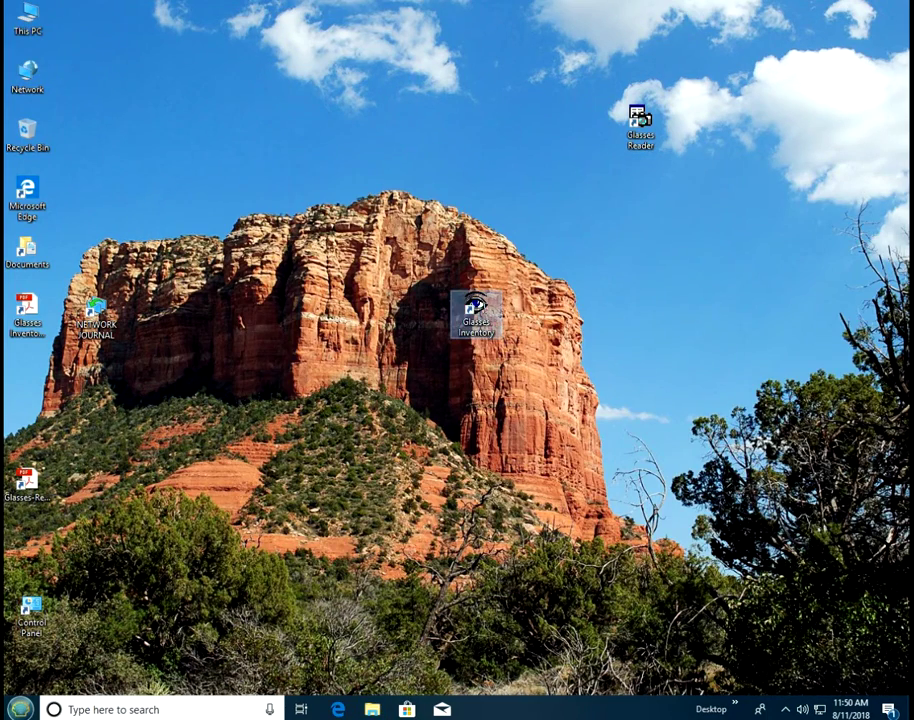
drag(388, 8, 424, 77)
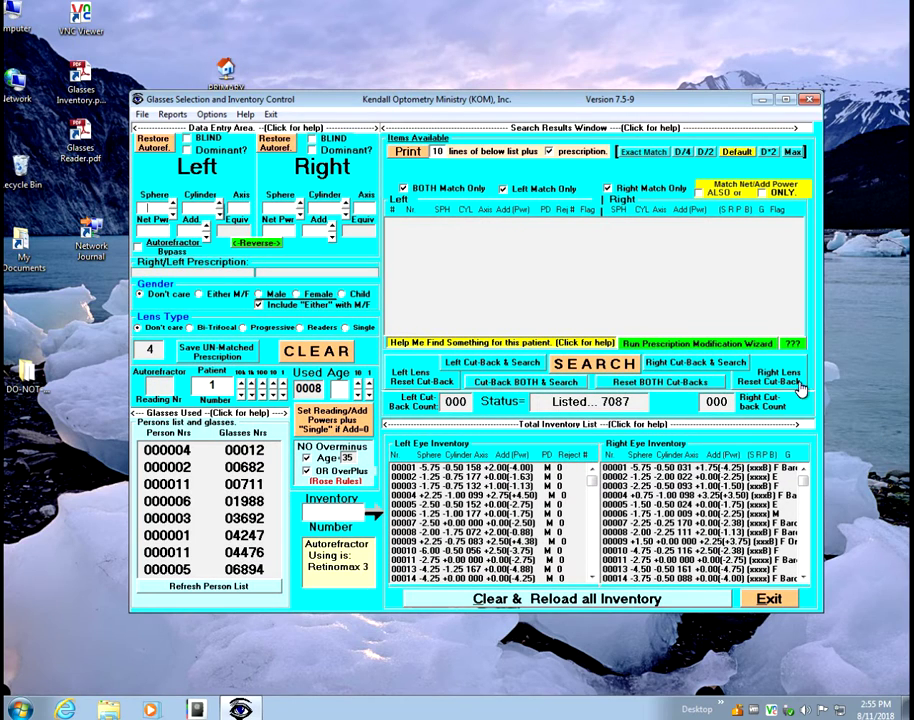
Save the deleted and rejected inventory on the Windows 7 computer and exit the glasses inventory program.
click(146, 116)
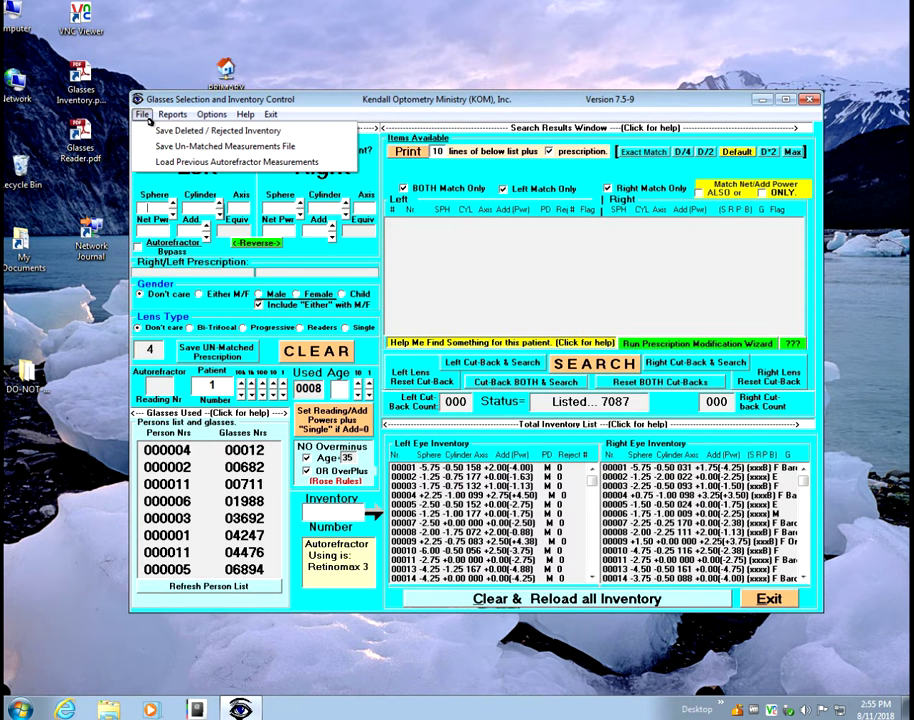
click(201, 131)
click(555, 410)
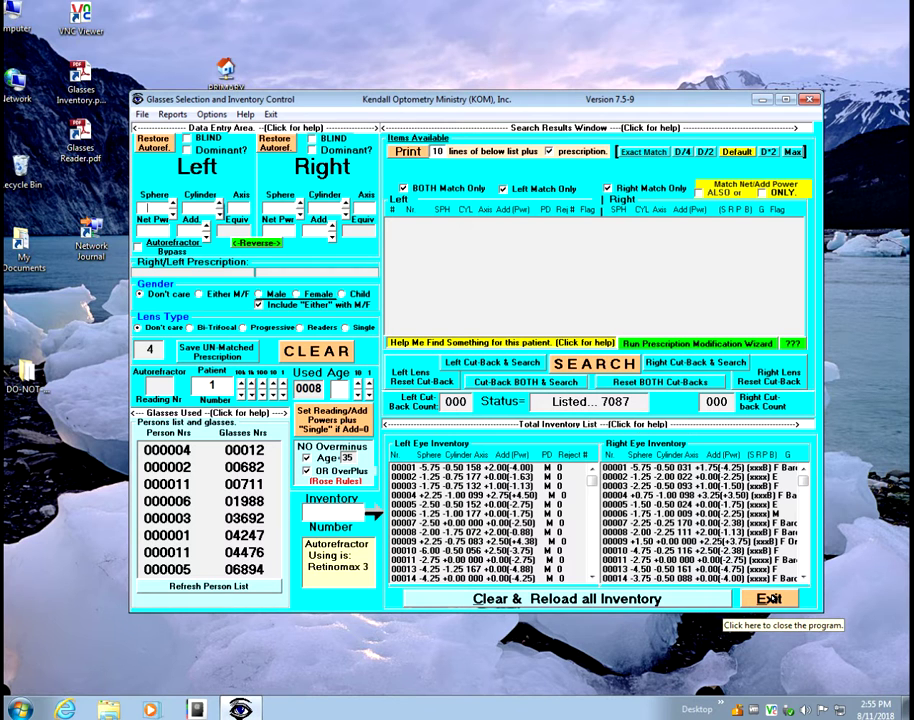
click(765, 598)
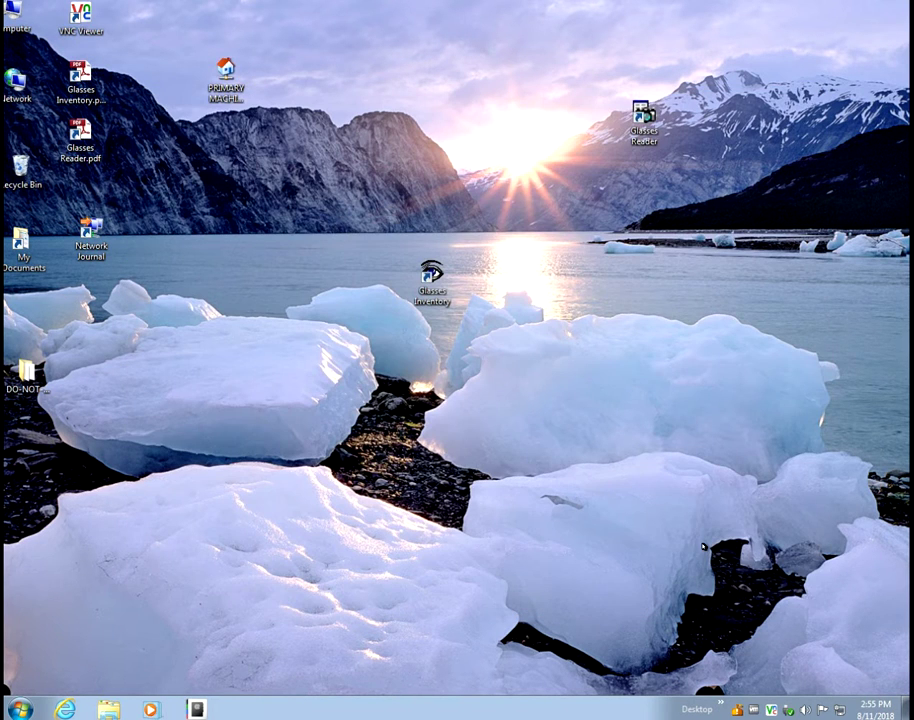
Open Glasses Reader, load the default Total_Inventory_Deleted_Rejected.txt list from Glasses Inventory, and write the sorted inventory file.
double_click(645, 115)
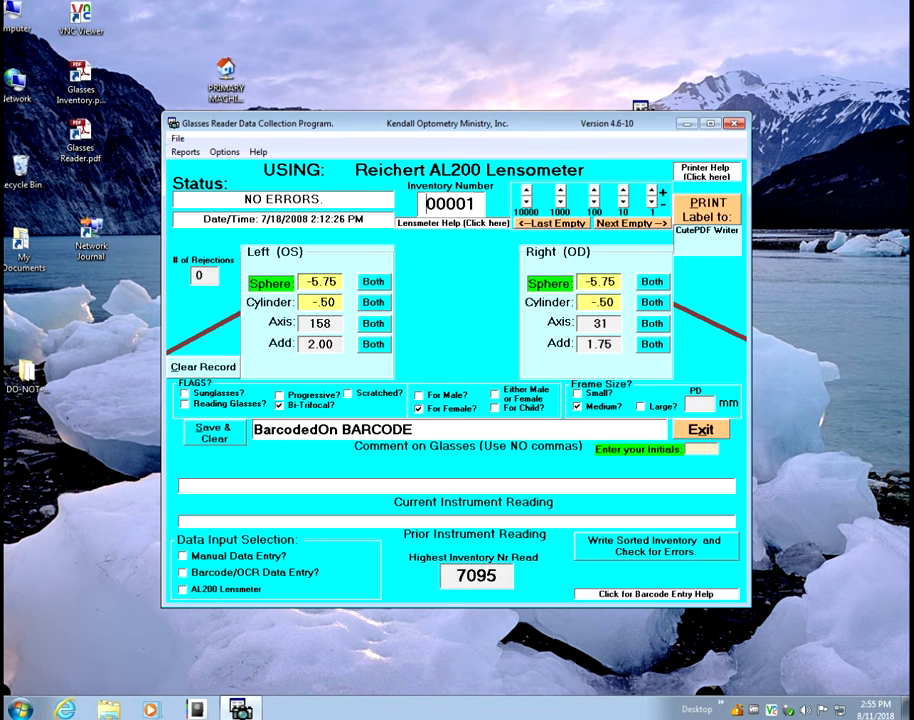
click(177, 138)
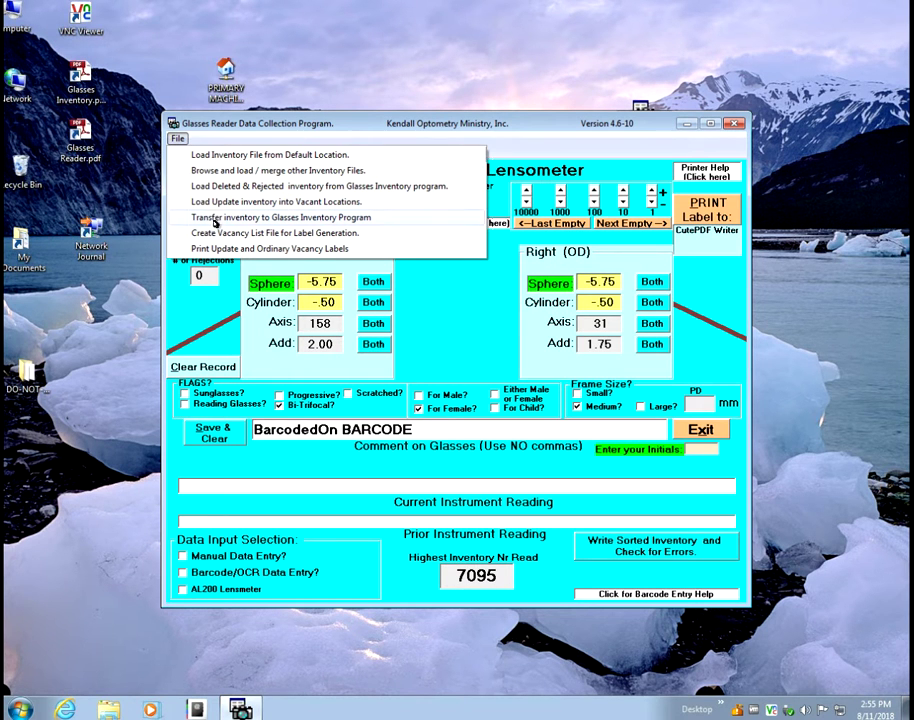
click(240, 187)
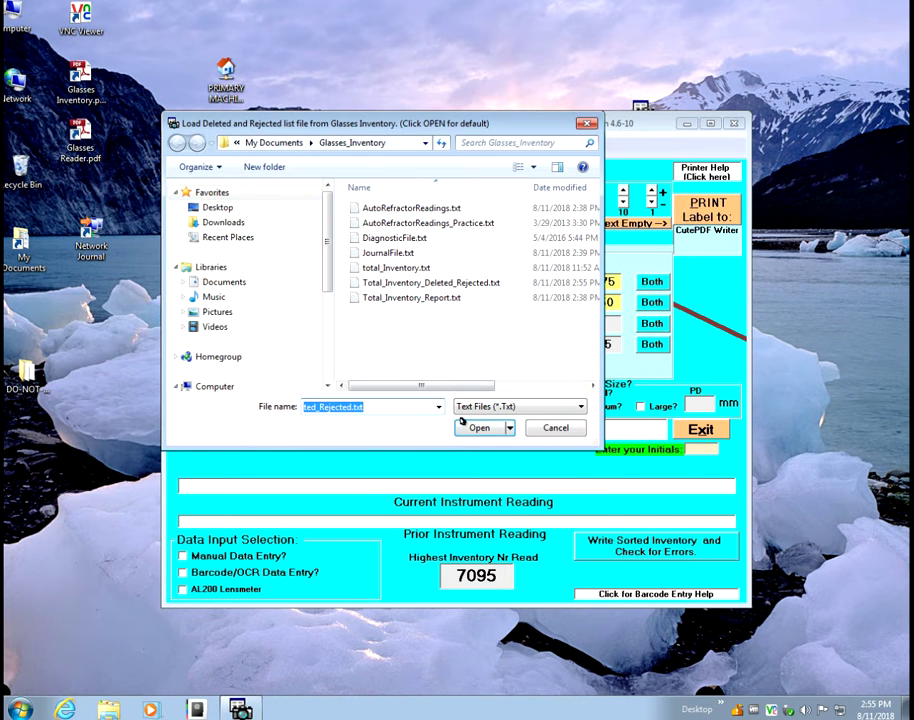
click(480, 428)
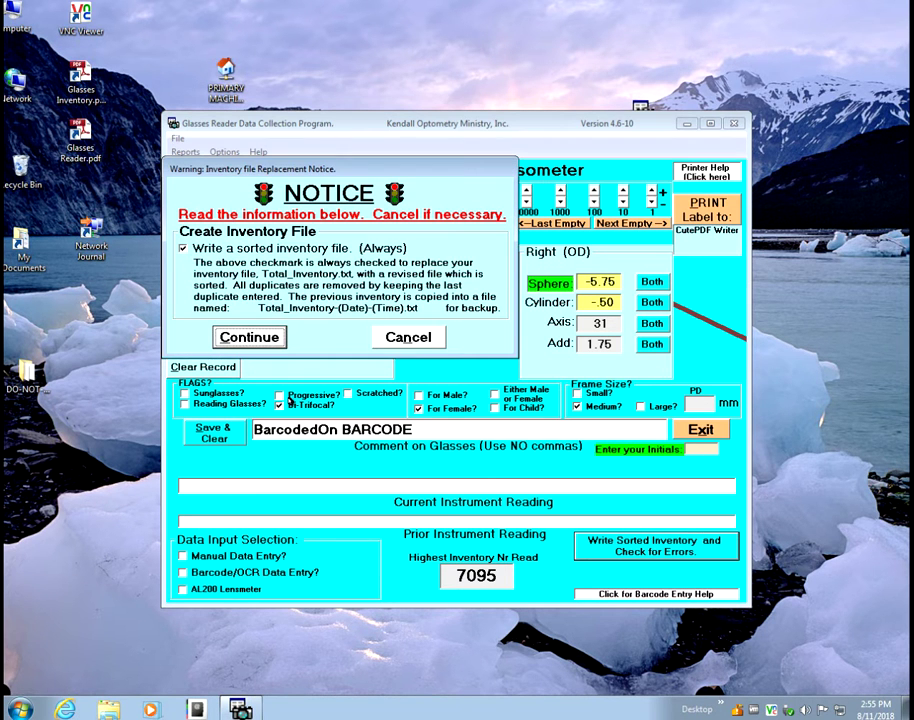
click(246, 341)
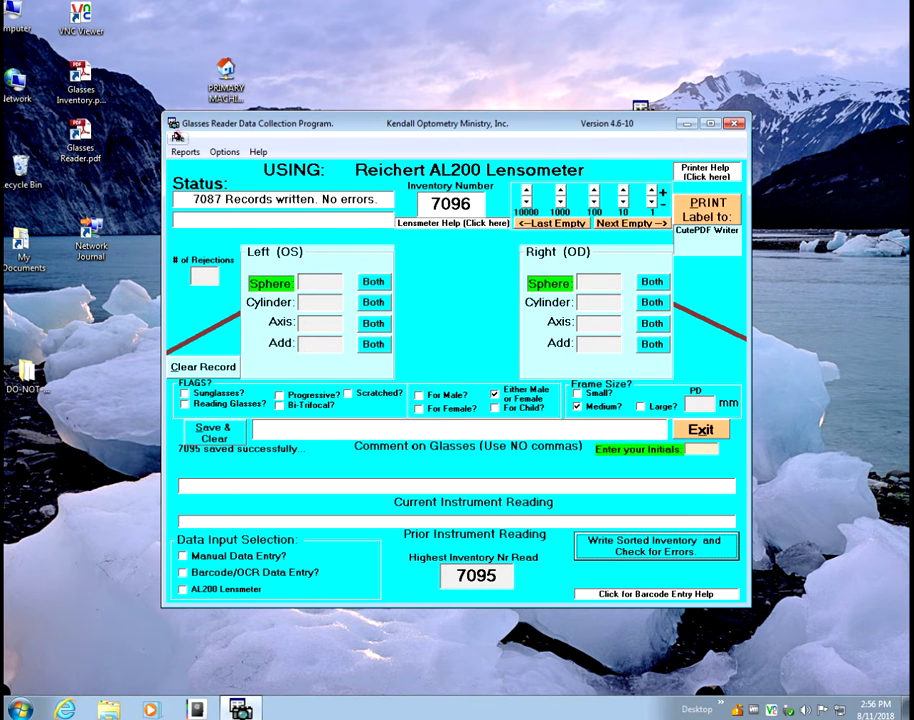
Create the vacancy list file for label generation, accepting 7095 as the maximum number of openings.
click(177, 137)
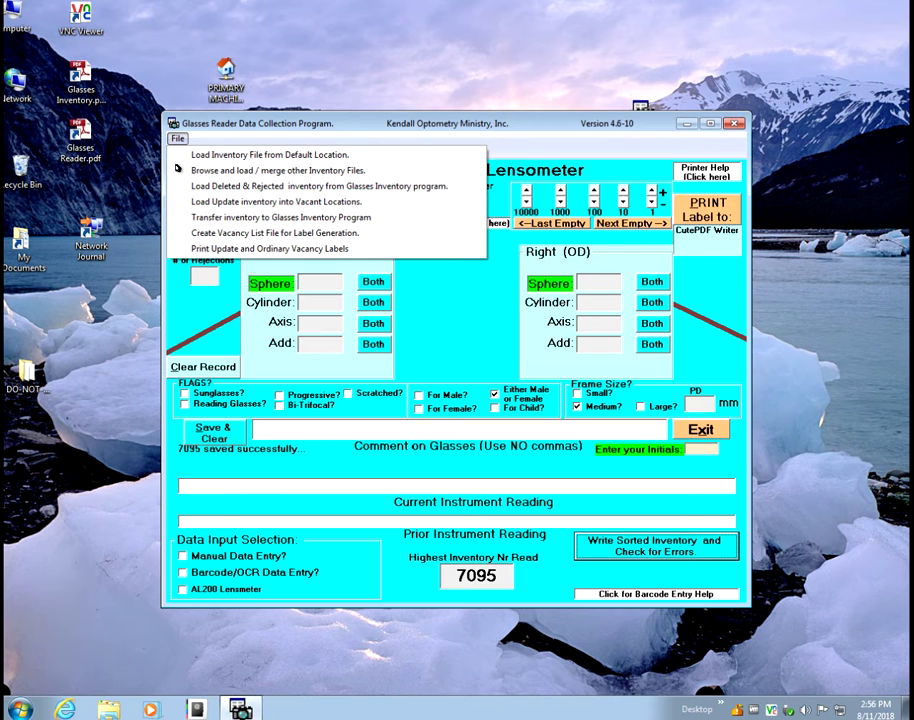
click(232, 233)
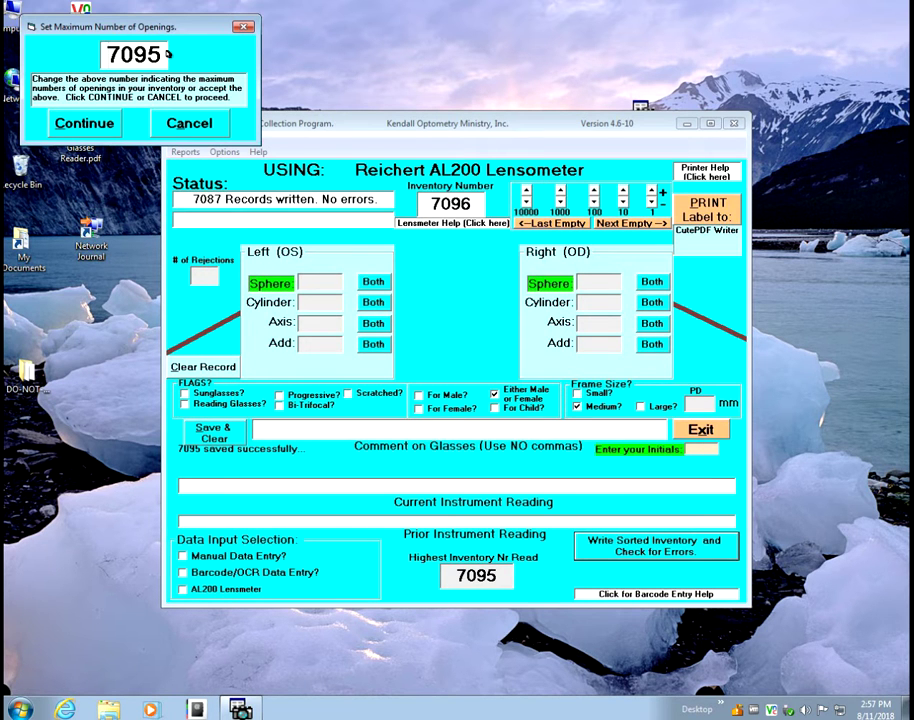
click(104, 55)
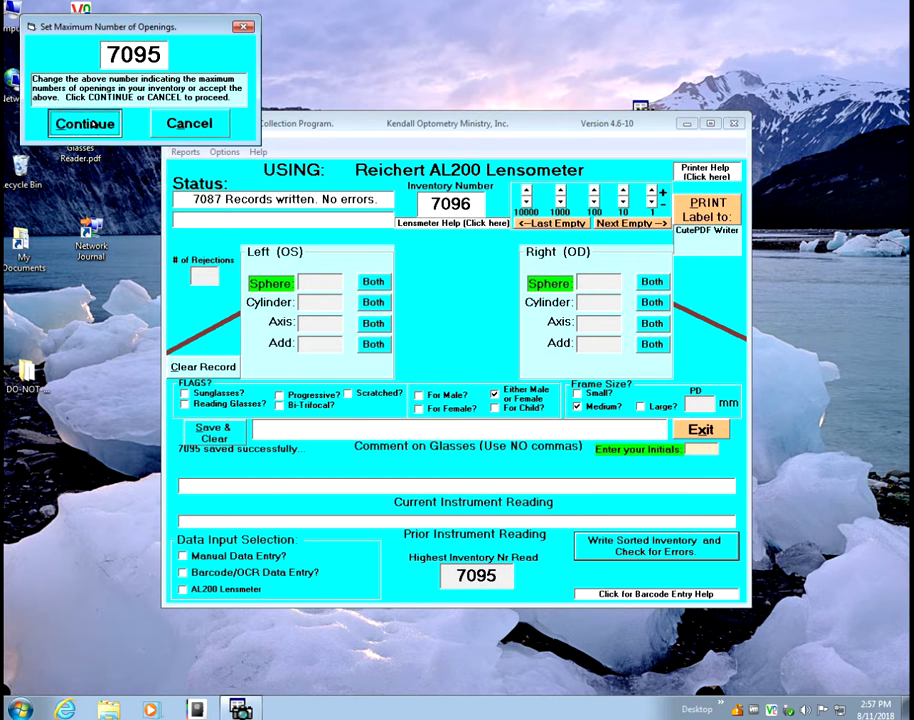
click(84, 123)
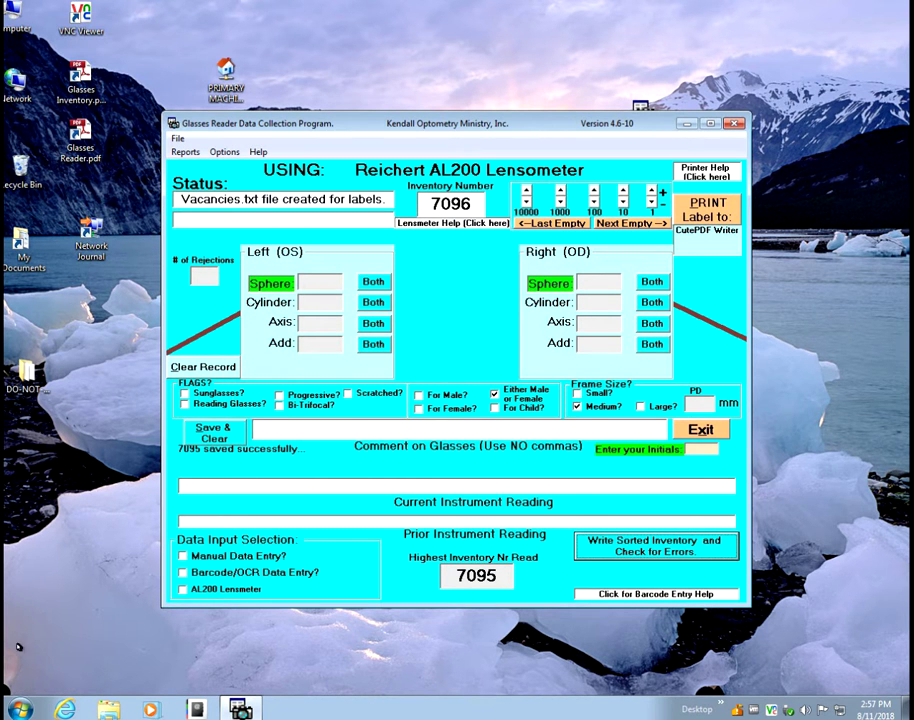
Open the Print Update Labels with Excel workbook from the Glasses Reader program group.
click(19, 708)
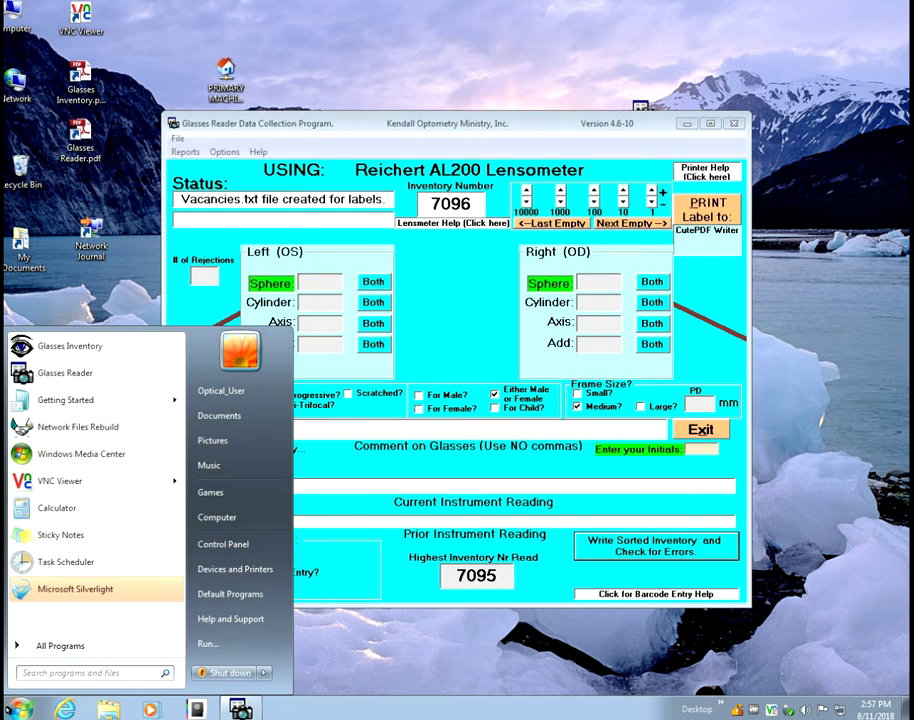
click(45, 645)
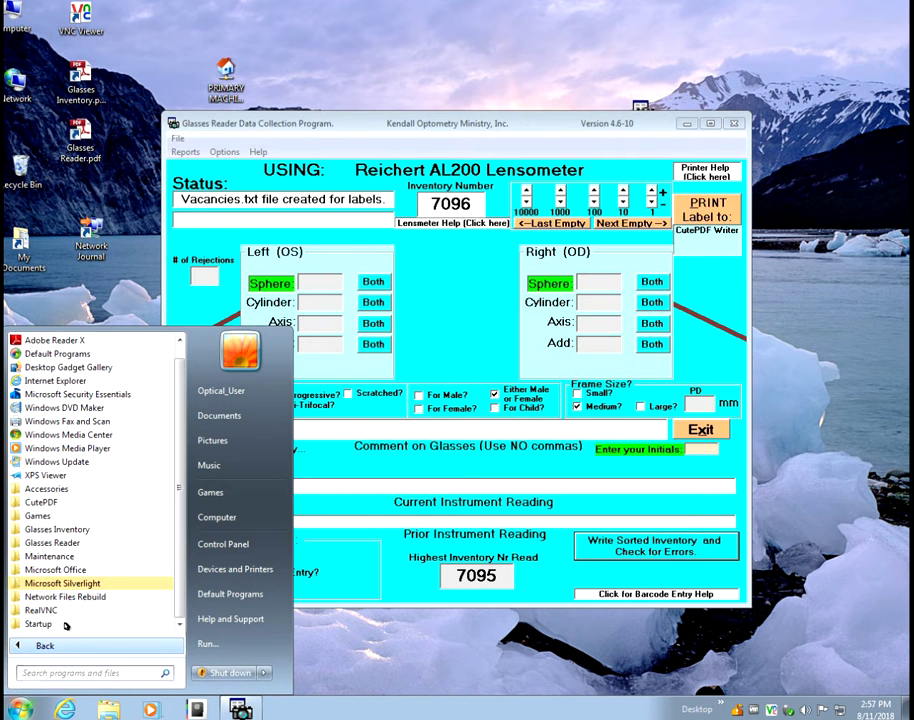
click(35, 543)
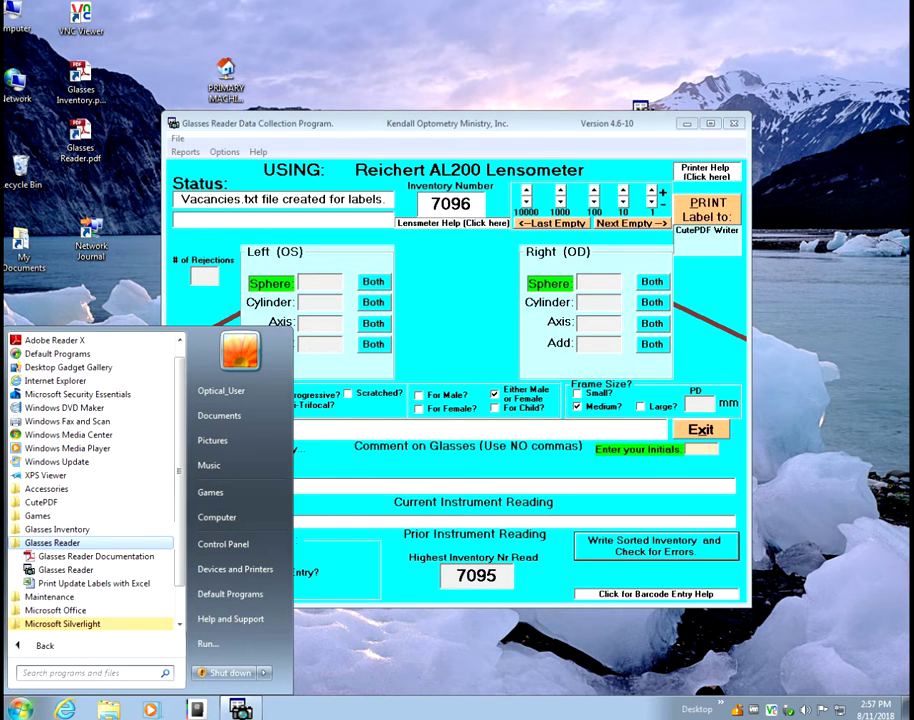
click(86, 584)
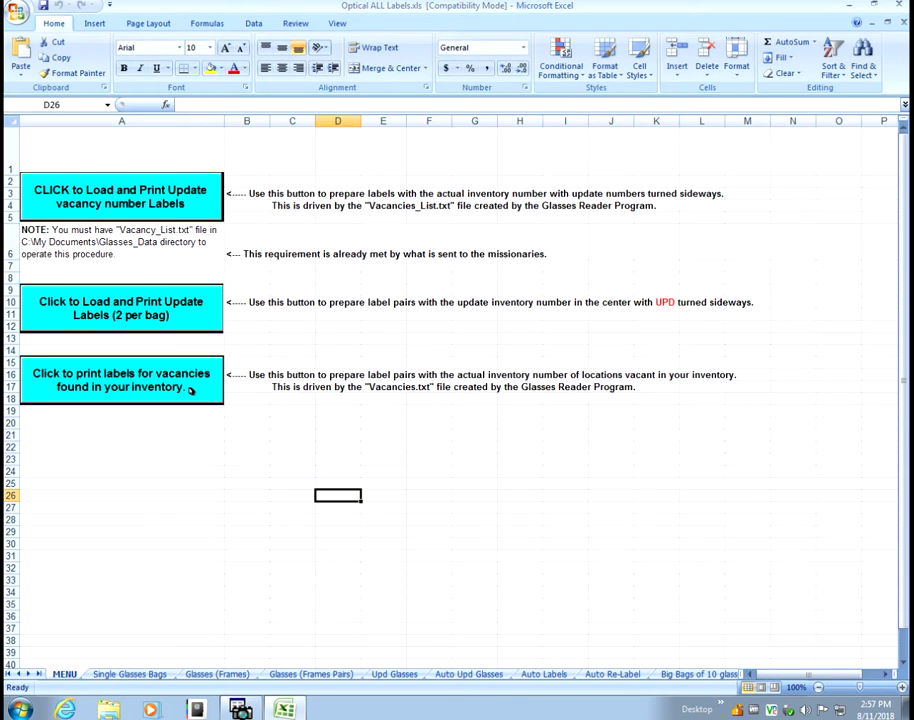
Print the inventory vacancy labels to Optical ALL Labels.pdf in My Documents, and close the workbook without saving changes.
click(142, 377)
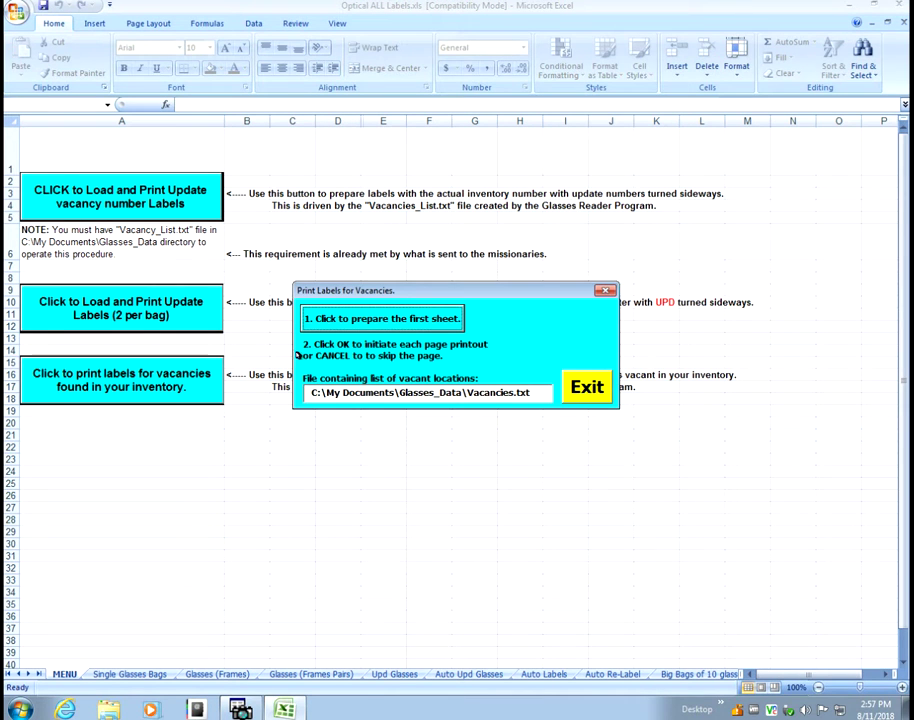
click(375, 319)
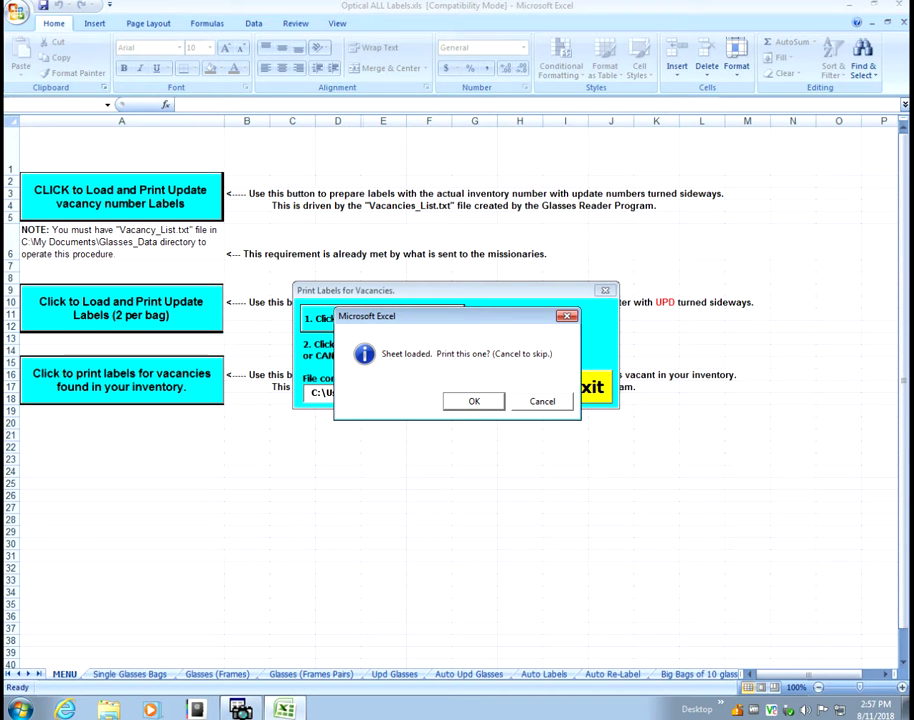
click(466, 401)
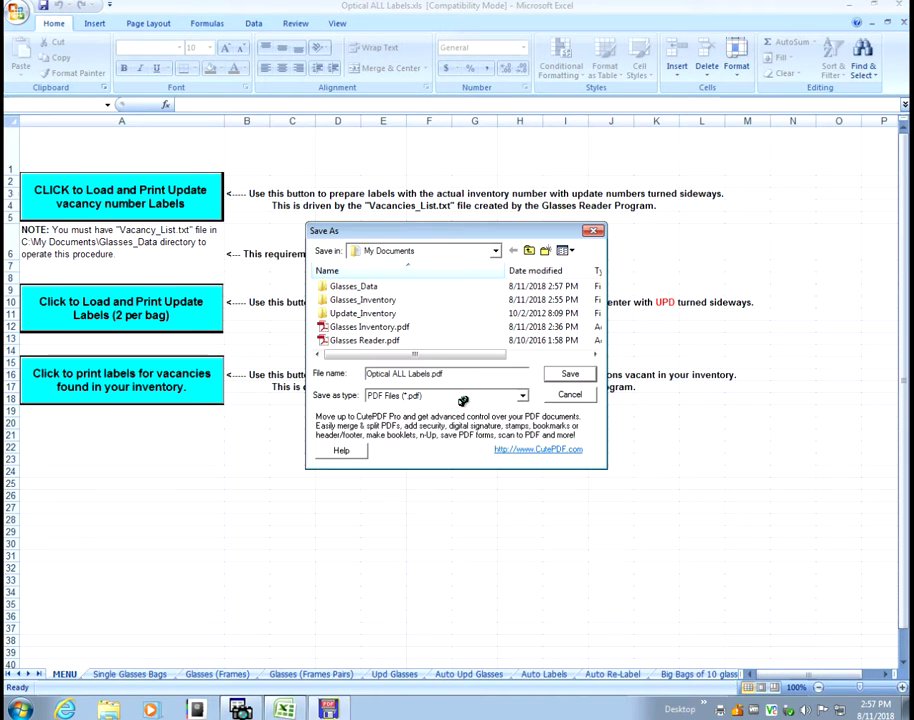
click(572, 374)
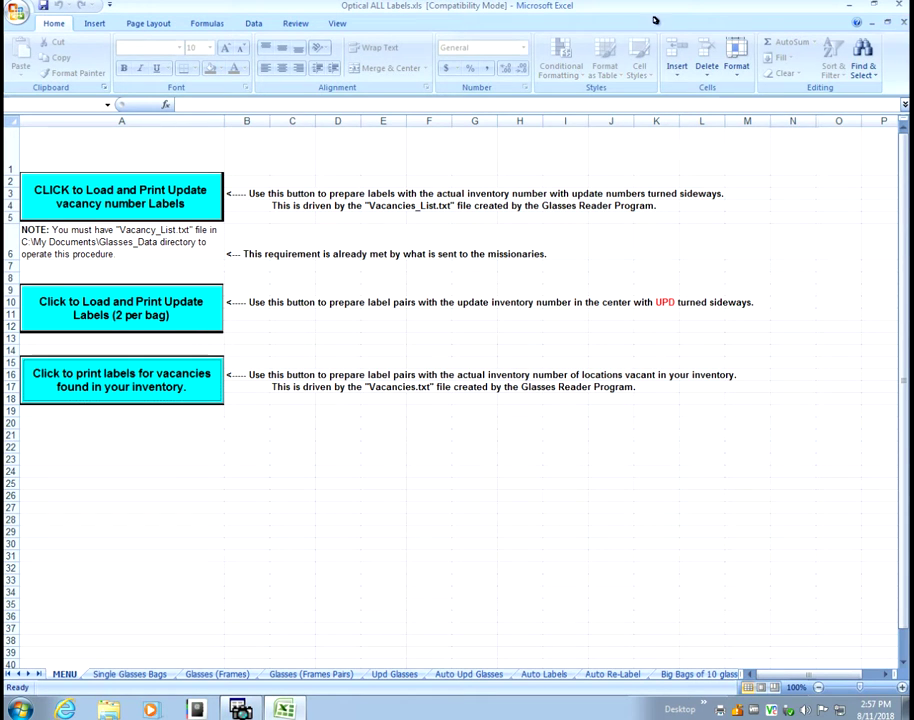
click(906, 6)
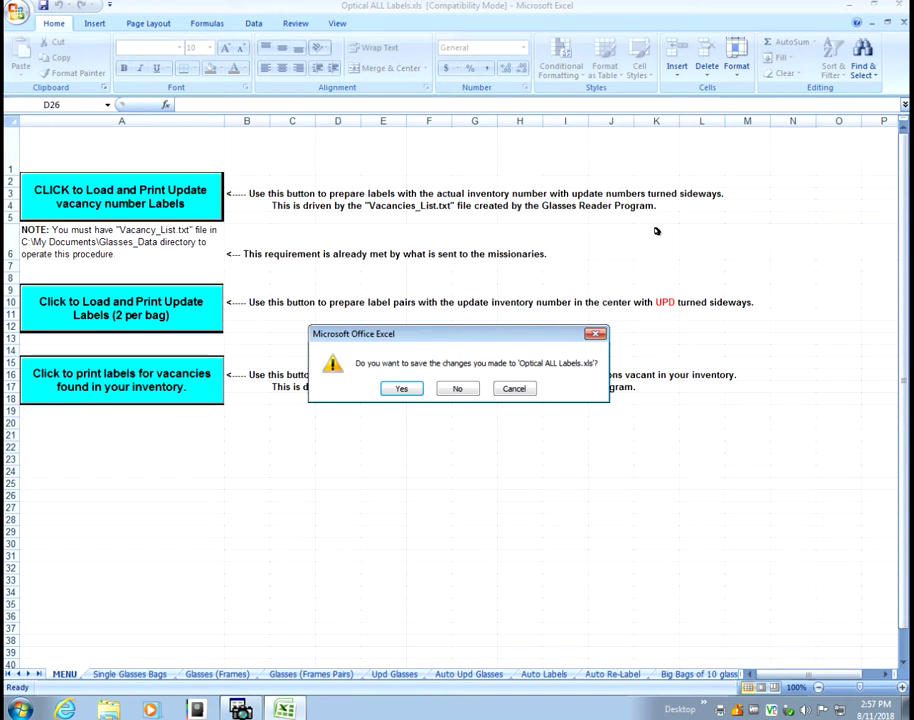
click(457, 388)
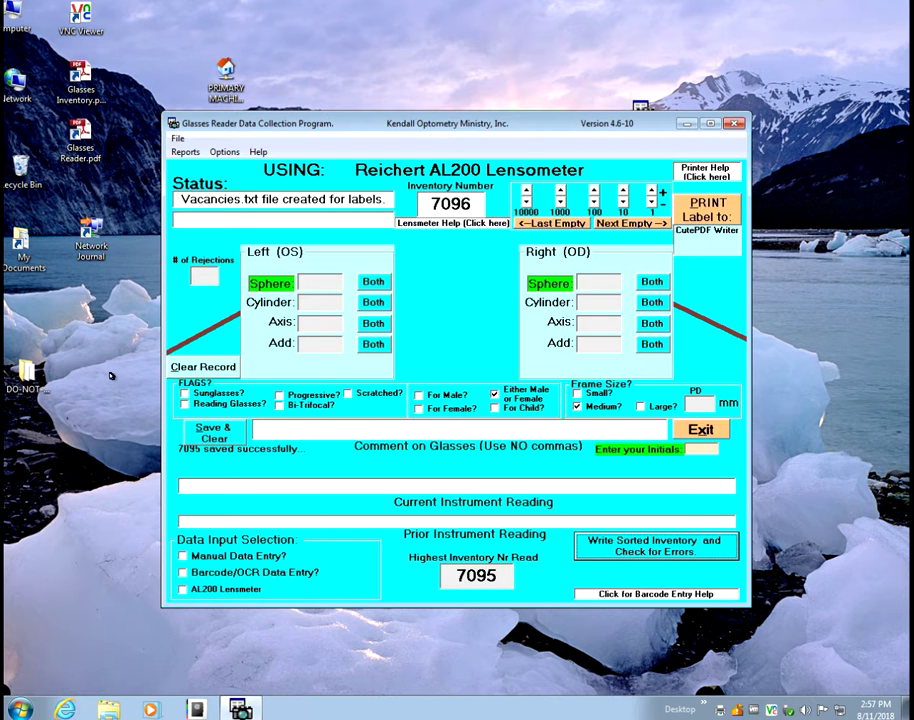
Open Optical ALL Labels.pdf from My Documents to review the printed vacancy labels, and close both the PDF and the folder.
double_click(28, 258)
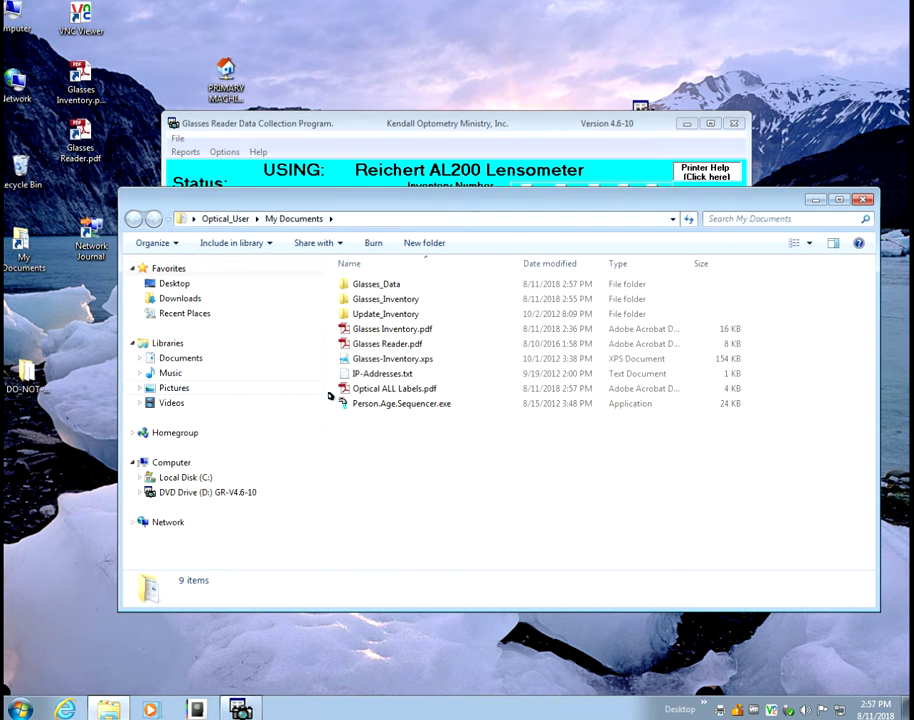
click(378, 390)
double_click(378, 390)
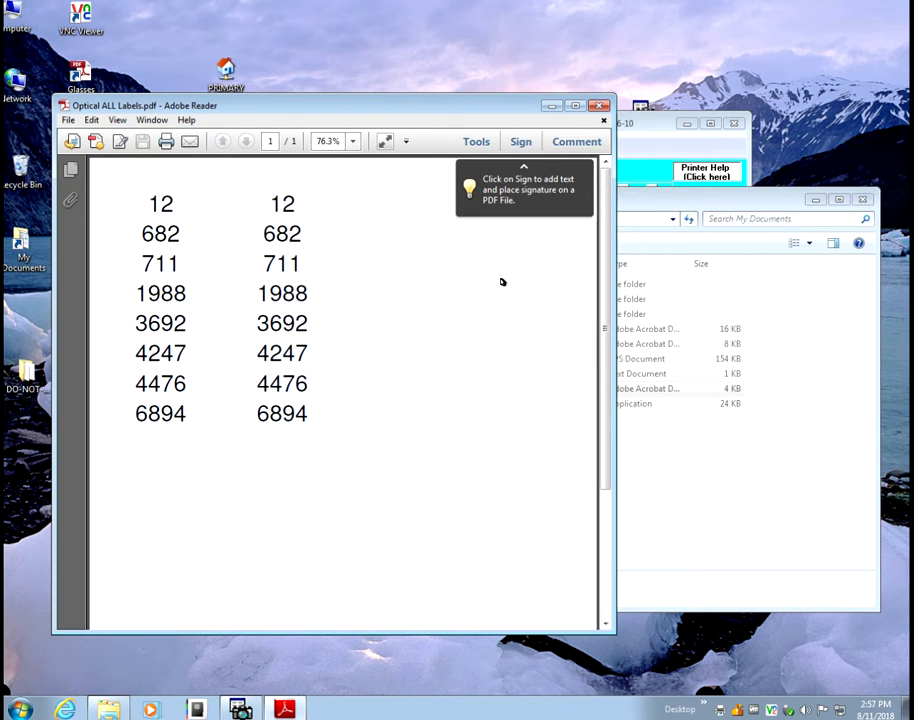
click(598, 105)
click(863, 200)
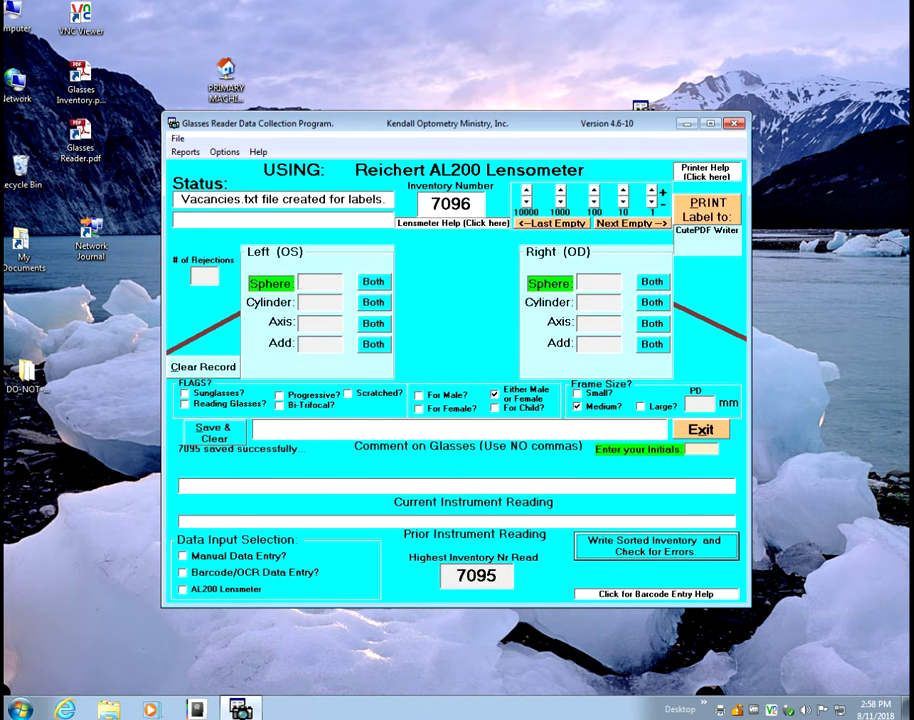
Switch data input to Barcode/OCR Data Entry, go to inventory number 1, and start the barcode capture.
click(184, 573)
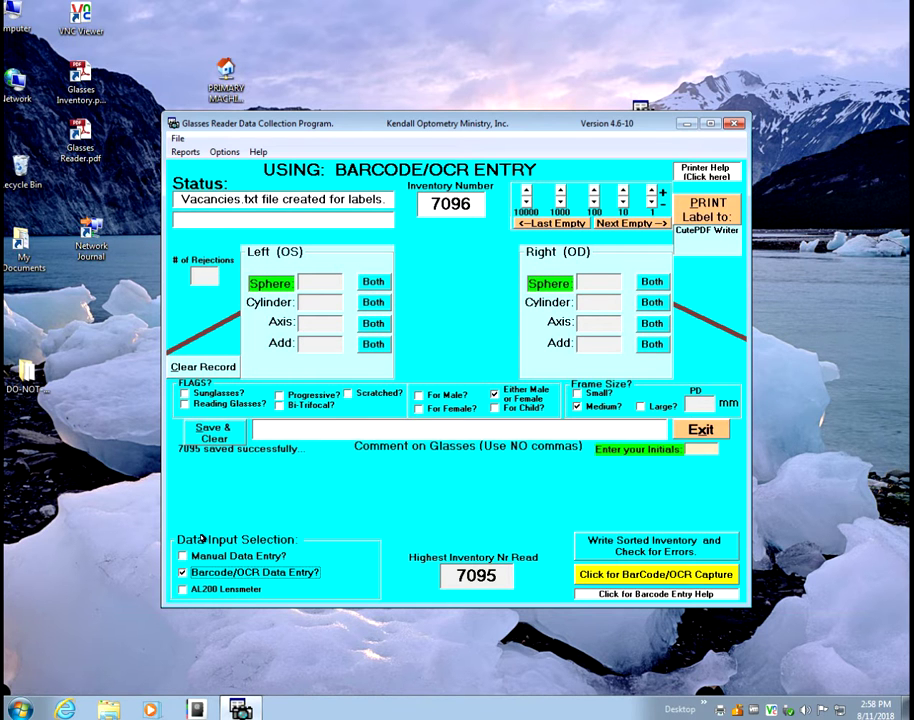
click(527, 201)
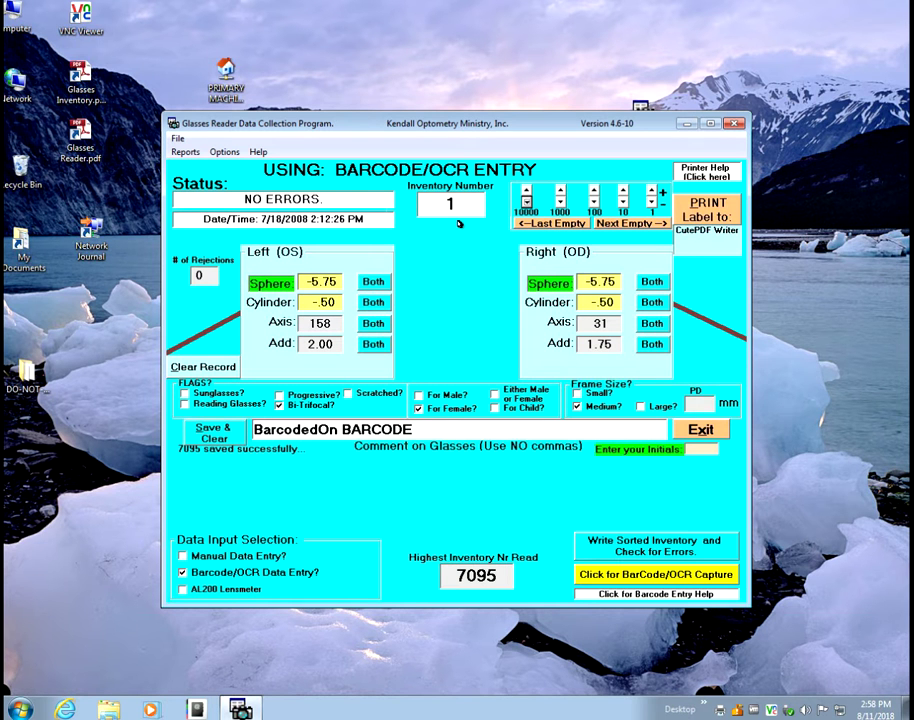
click(645, 576)
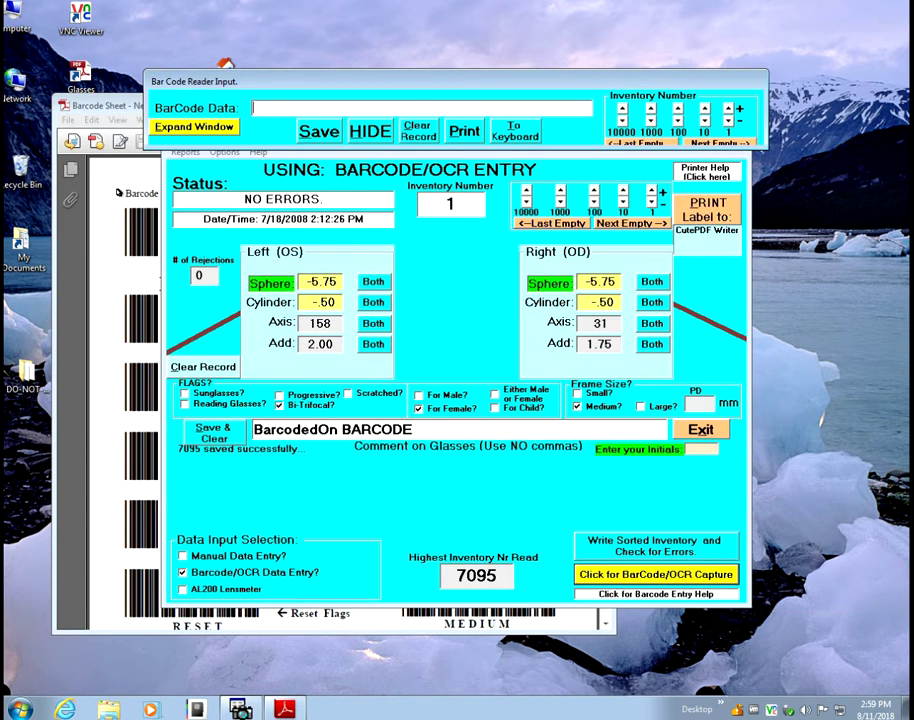
Bring the Barcode Sheet PDF into view, review its command barcodes, and close it.
drag(124, 107, 130, 137)
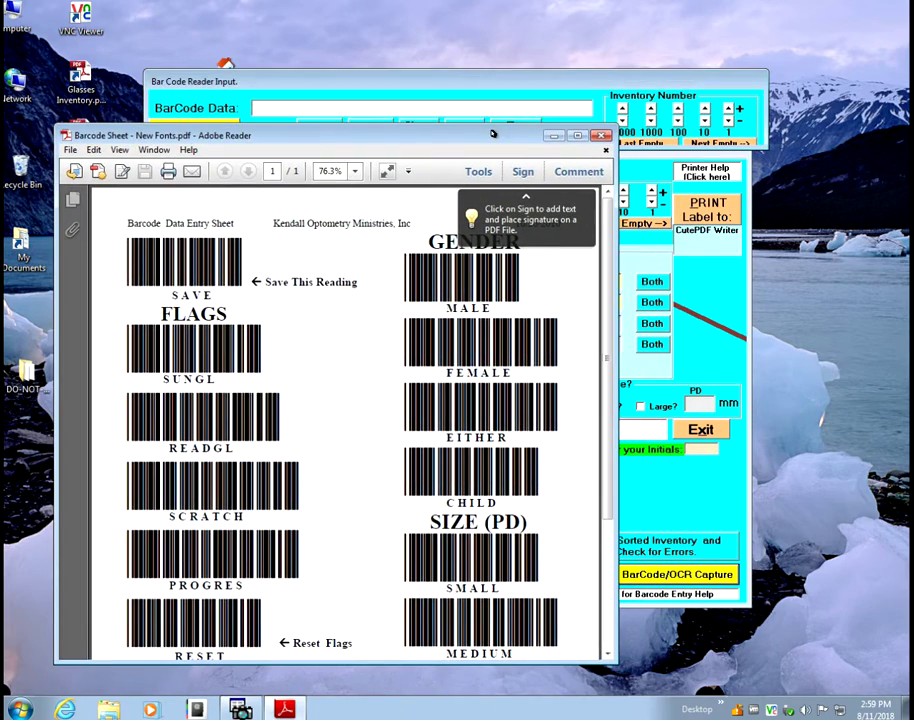
key(alt+F4)
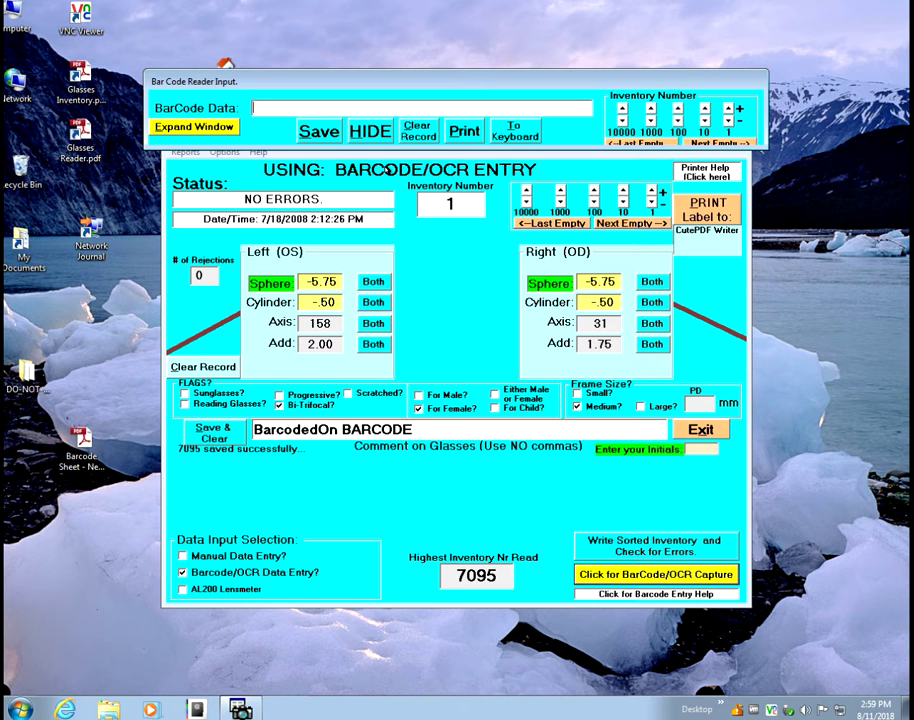
Advance to empty number 12 and save female progressive glasses: left -.25/-1.25, axis 86, add 2.50; right sphere -1.25, add 2.75.
text(NEXT)
key(Return)
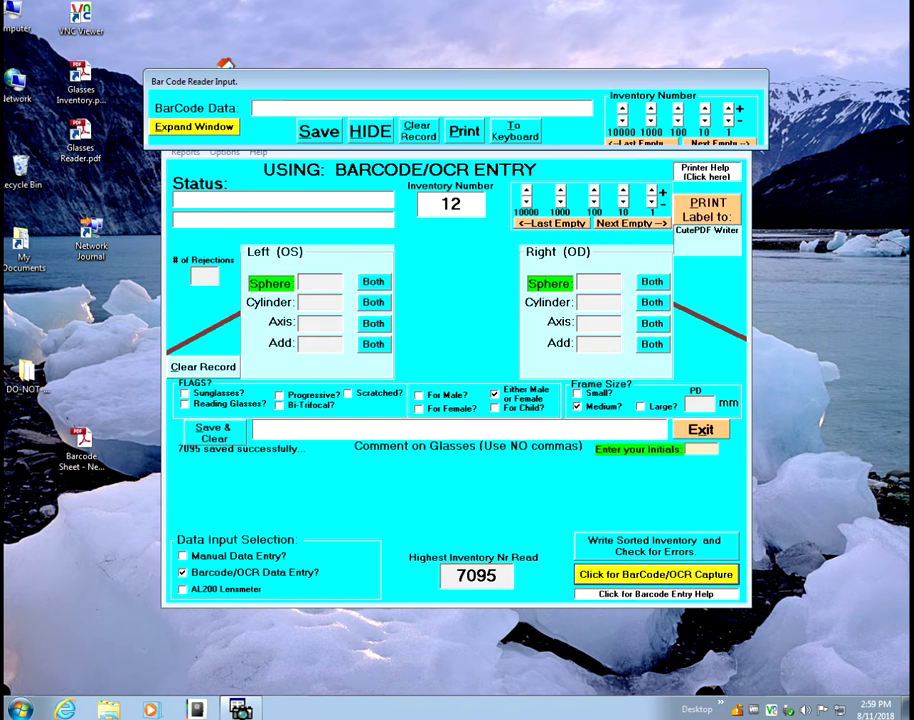
text(-.25/-1.25/86/2.50)
key(Return)
text(-1.25///2.75)
key(Return)
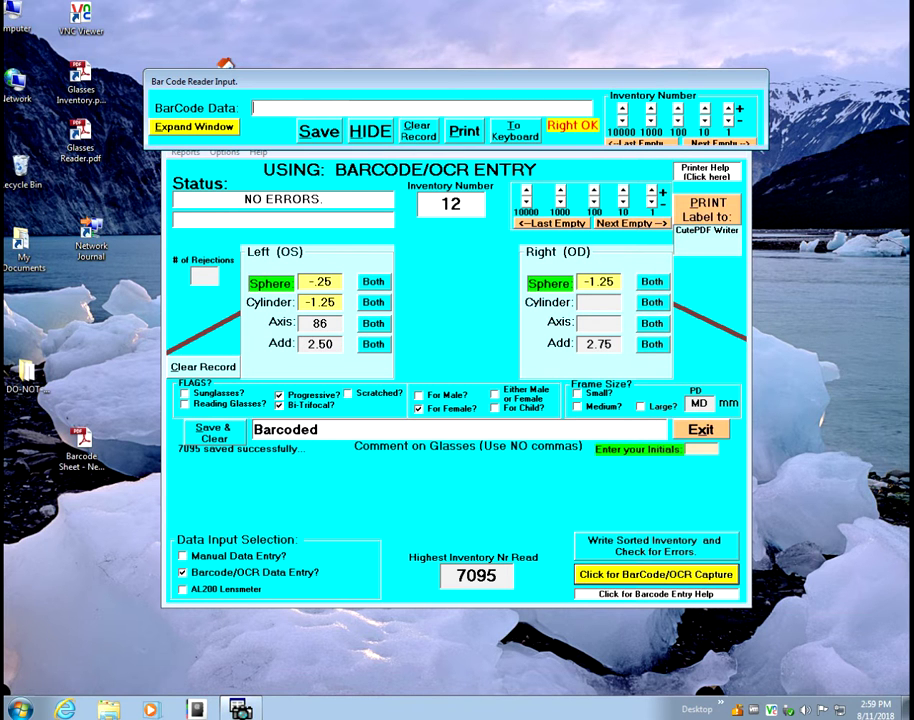
key(Return)
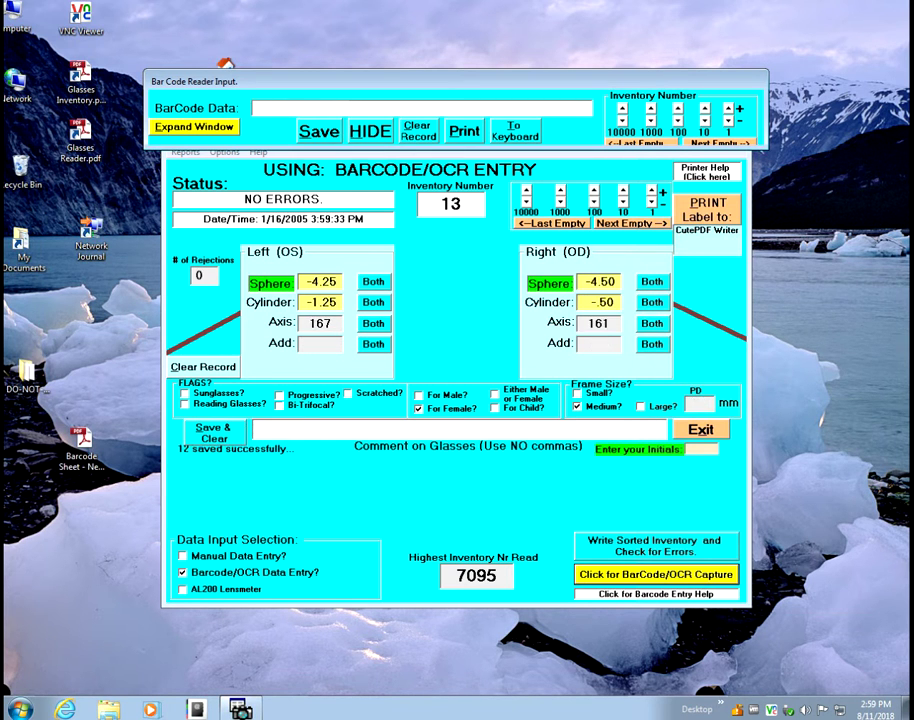
Advance to empty number 682 and save female medium glasses: right -4.50/-1.25, axis 128; left -4.75/-1.00, axis 76.
key(Return)
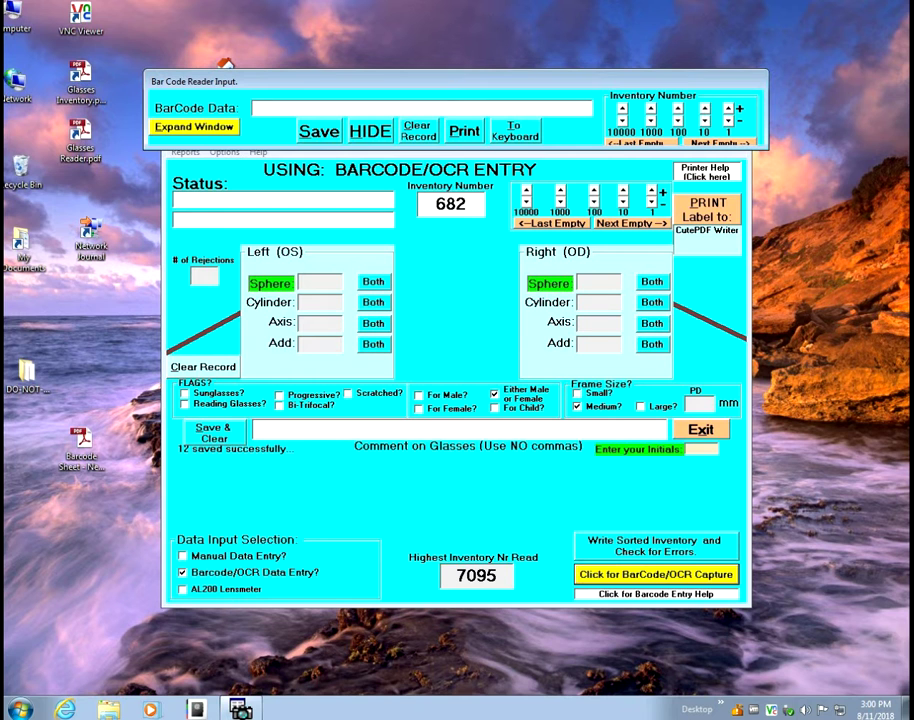
text(R-4.50-1.25)
key(Return)
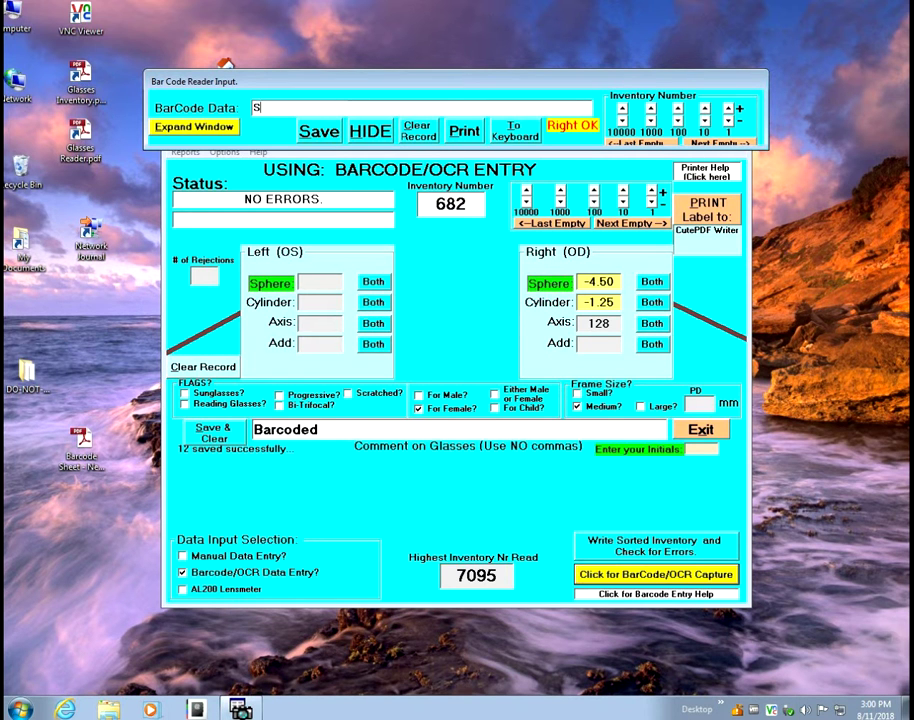
text(L-4.75-1.00076)
key(Return)
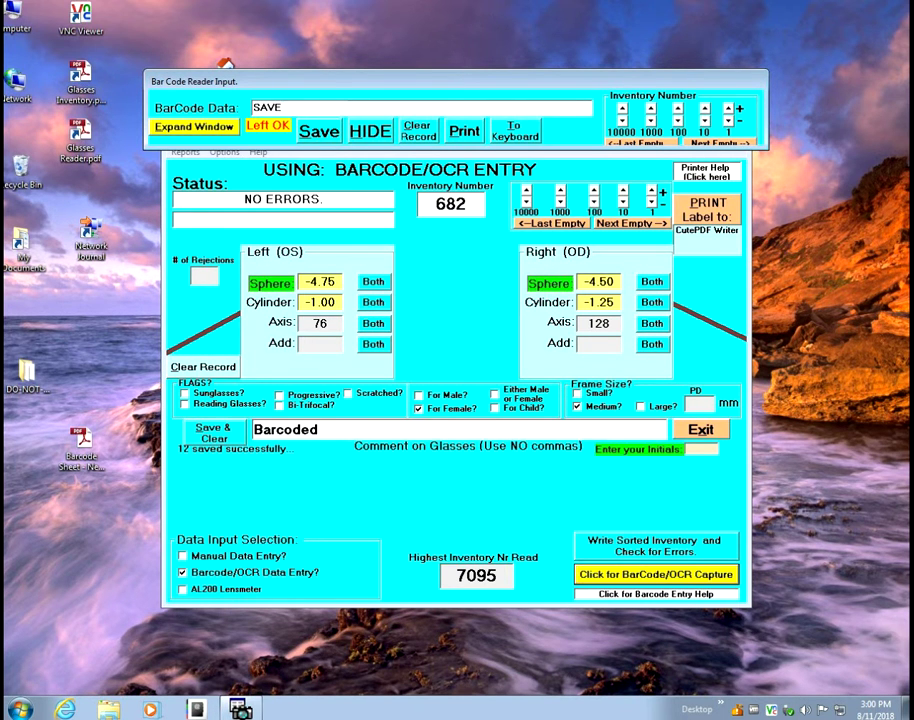
text(SAVE)
key(Return)
Advance to empty number 711, enter right lens 2.50/-.75, axis 71, add 2.25, enter the left lens, and save the record.
text(NEXT)
key(Return)
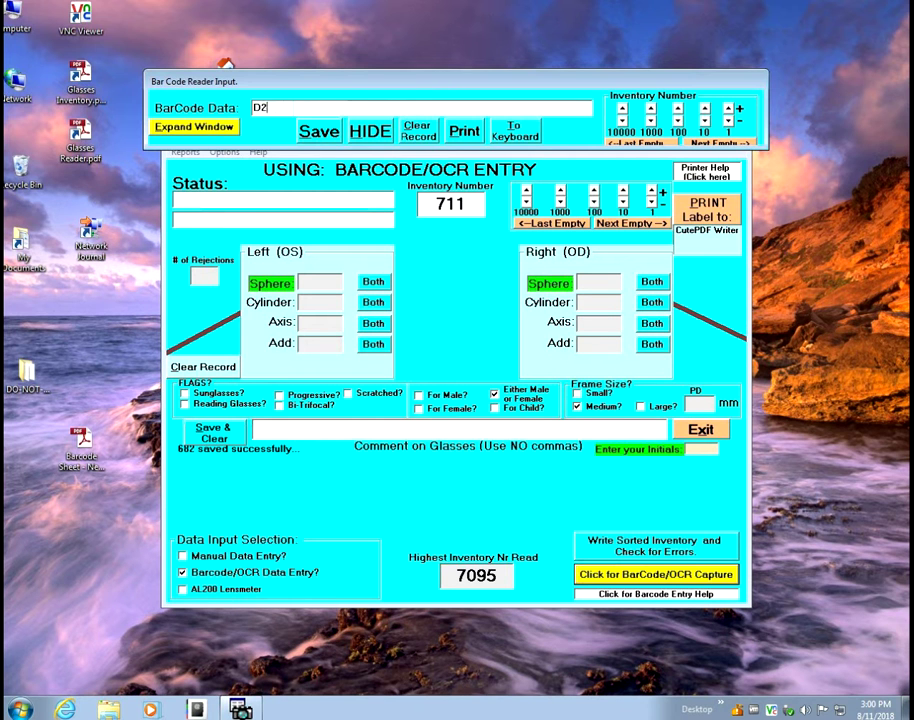
text(D)
key(Return)
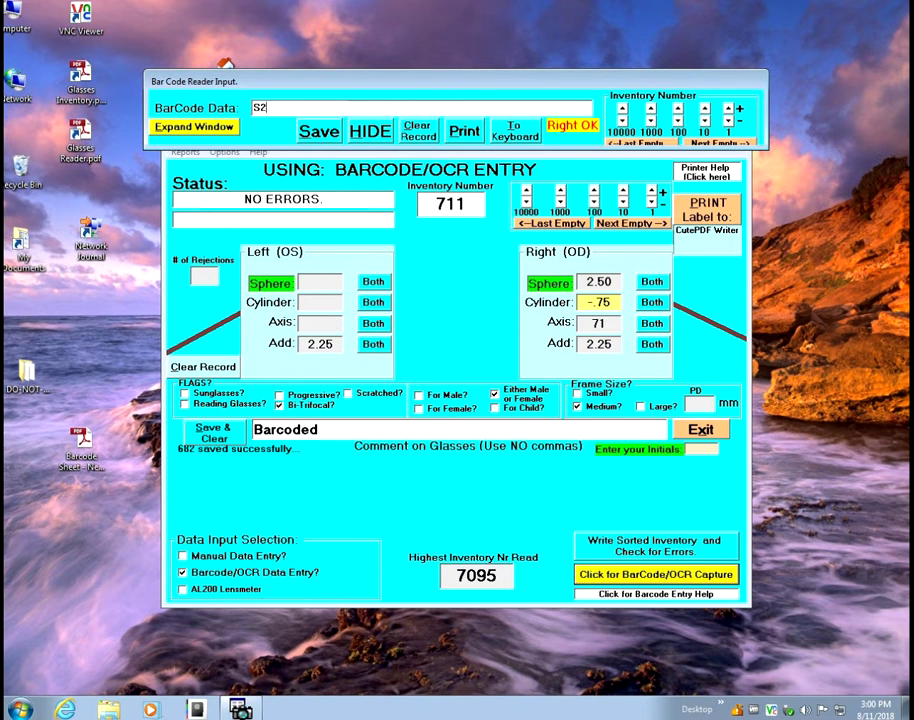
text(S)
key(Return)
text(SAVE)
key(Return)
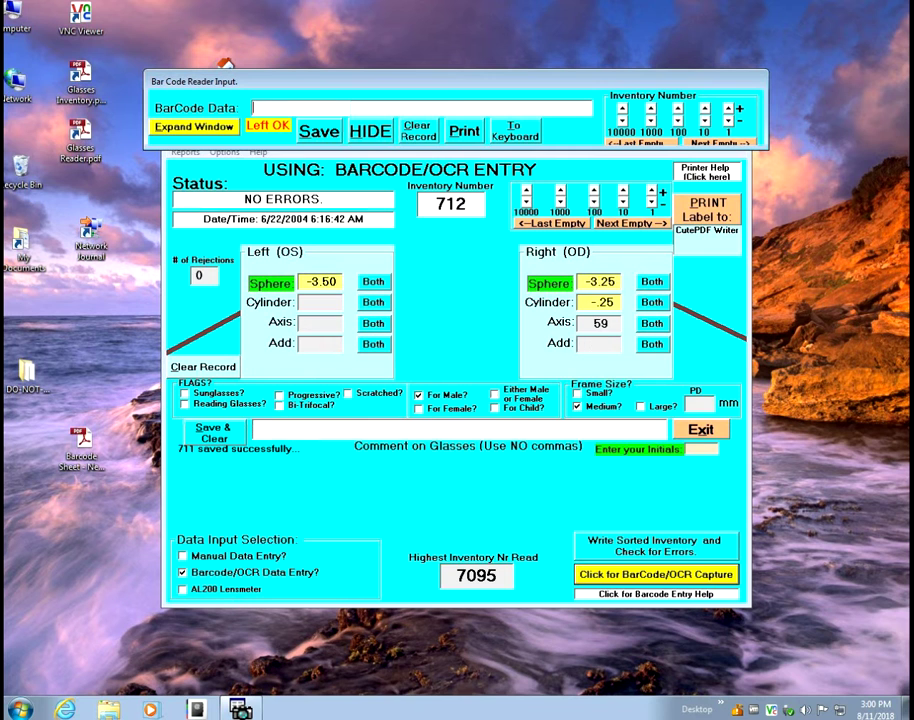
Advance to empty number 1988 and save its glasses: right sphere .25, add 3.00; left 2.00/-2.00, axis 88, add 2.75.
text(NEXT)
key(Return)
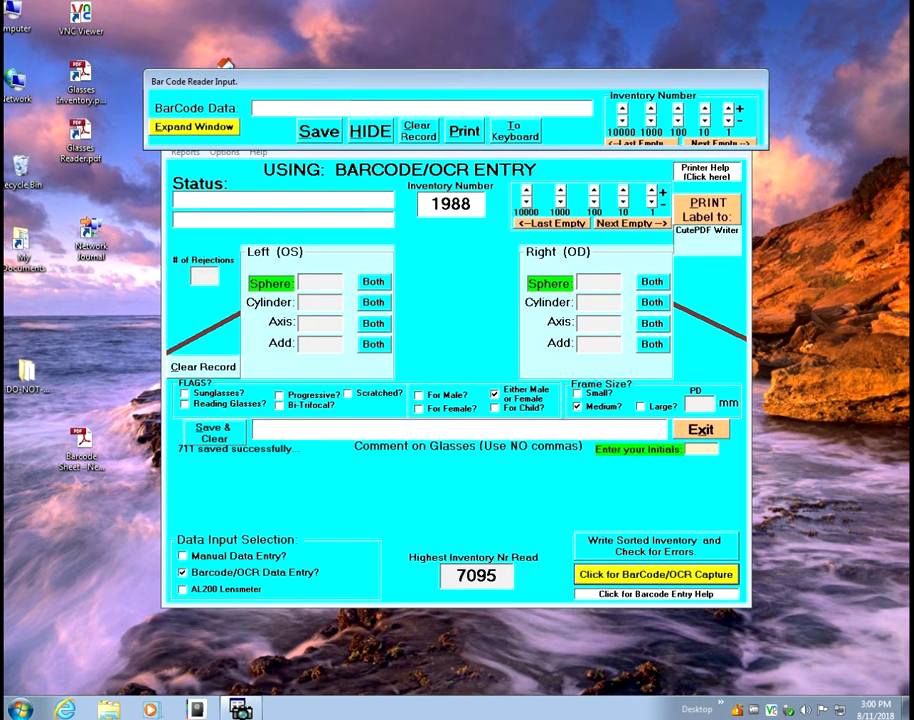
text(D.25///3.00)
key(Return)
text(S2.00/-2.00/88/2.75)
key(Return)
text(SAVE)
key(Return)
Advance to empty number 3692 and save bifocal glasses with sphere .00 and add 2.50 for both lenses.
text(NEXT)
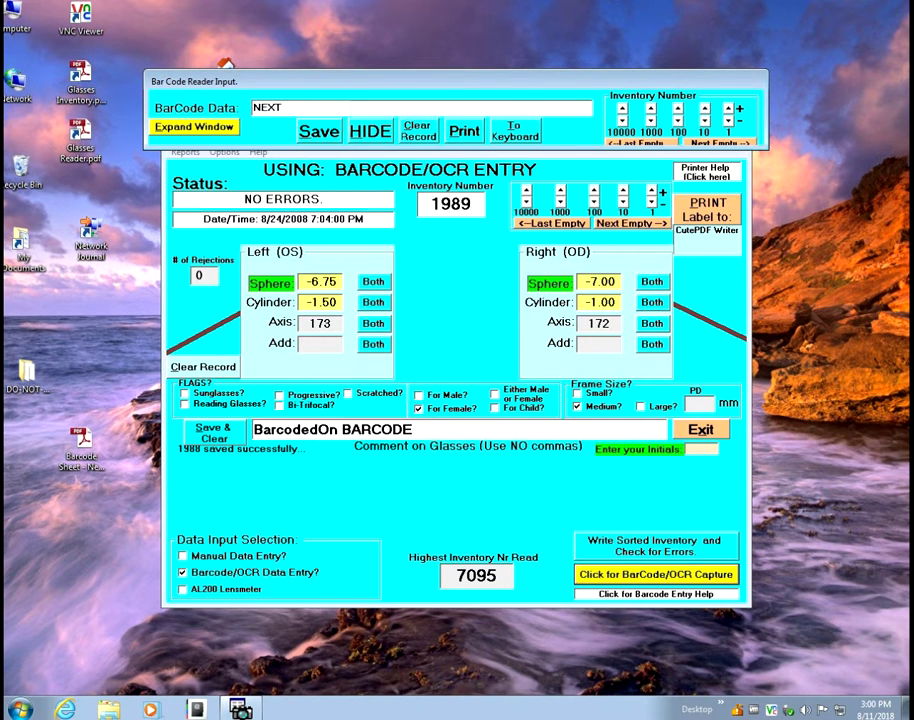
key(Return)
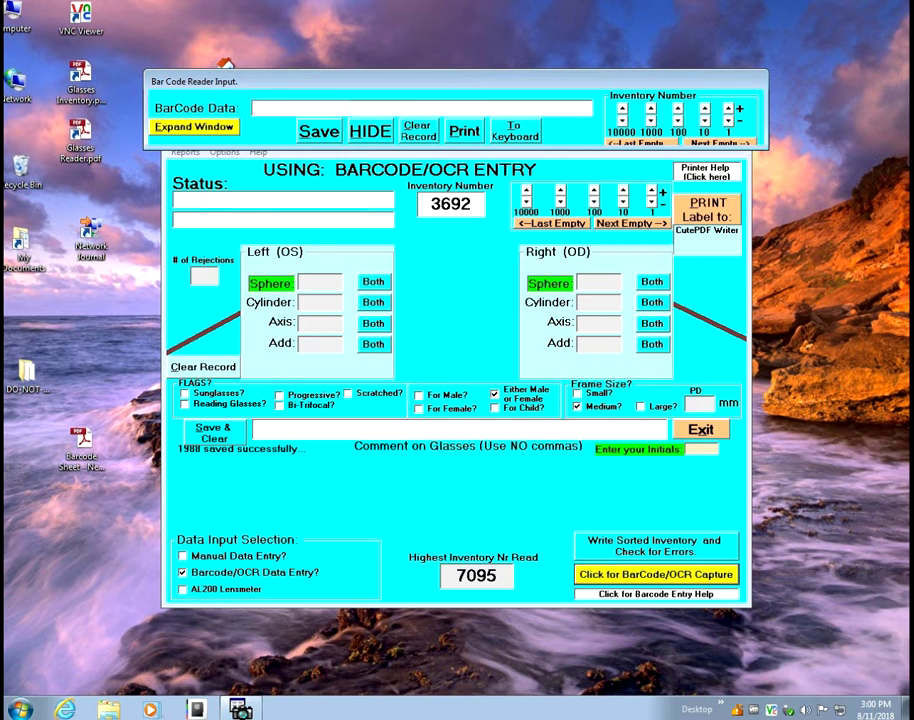
text(ORVM257.%)
key(Return)
text(SOLVM257.%)
key(Return)
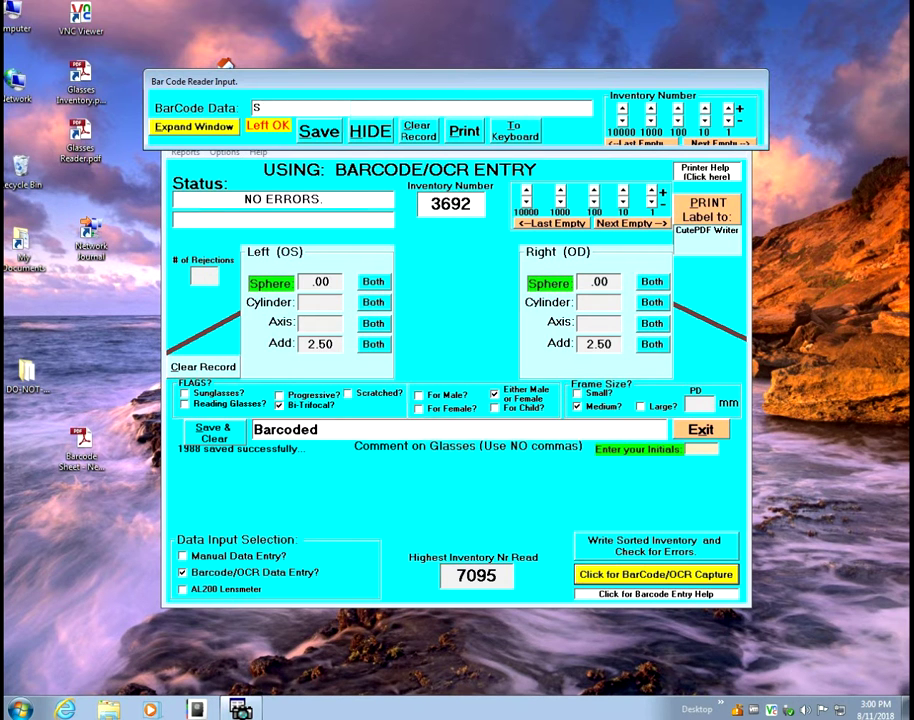
text(SAVE)
key(Return)
Advance to empty number 4247 and save male bifocal glasses: right -1.50/-.25, axis 45, add 2.50; left sphere -1.25, add 2.25.
key(Return)
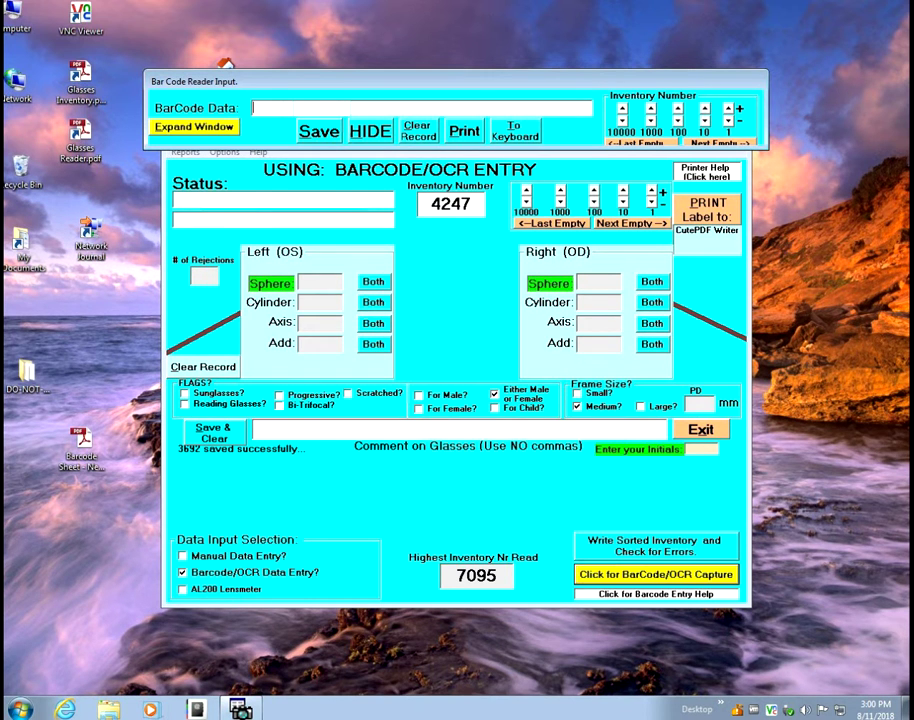
text(D-1 N:3VNZ N14)
key(Return)
text(S-1 VNVI)
key(Return)
text(SA)
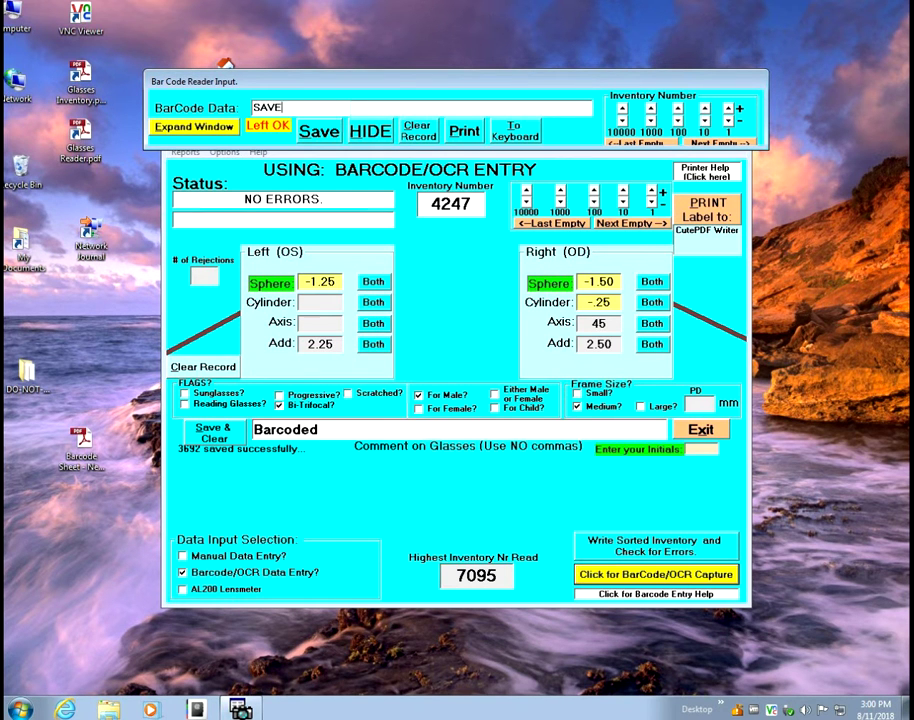
text(VE)
key(Return)
Advance to empty number 4476, enter the right lens and left lens -2.5/-1.25, axis 115, add 2.00, and save the record.
key(Return)
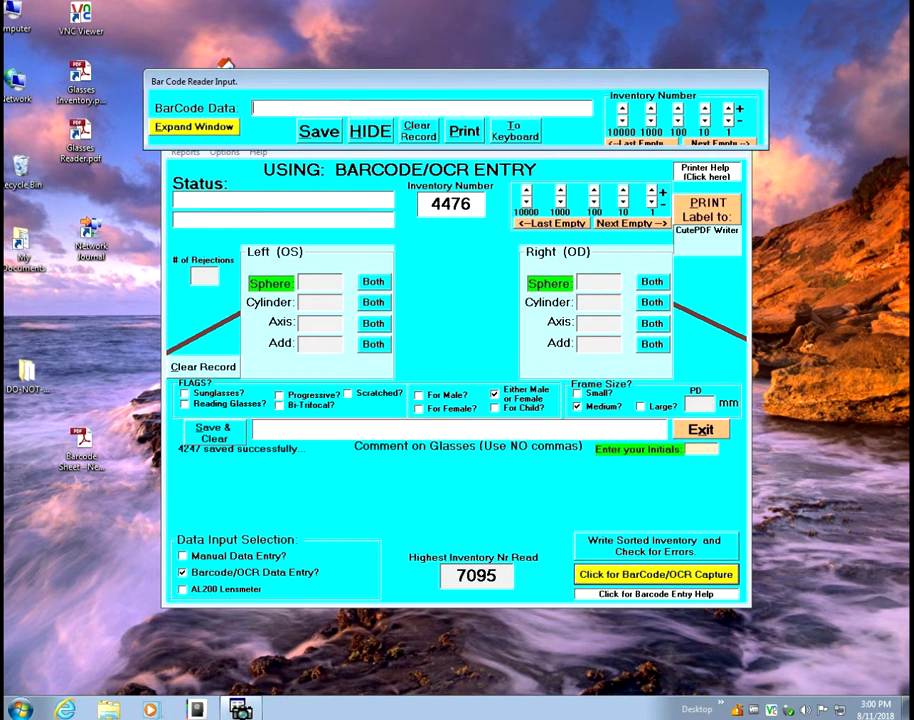
text(D0/0/)
key(Return)
text(S-2.5/-1.25/115/2.00/)
key(Return)
text(SAVE)
key(Return)
Advance to empty number 6894, enter male medium glasses with right sphere 1.25, enter the left lens, and save the record.
text(NEXT)
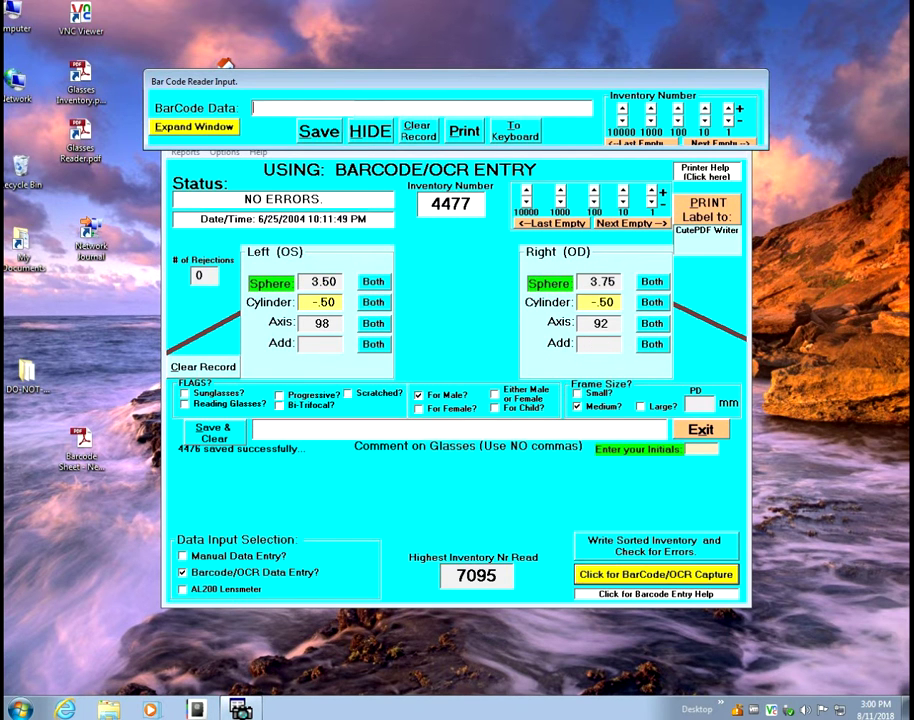
key(Return)
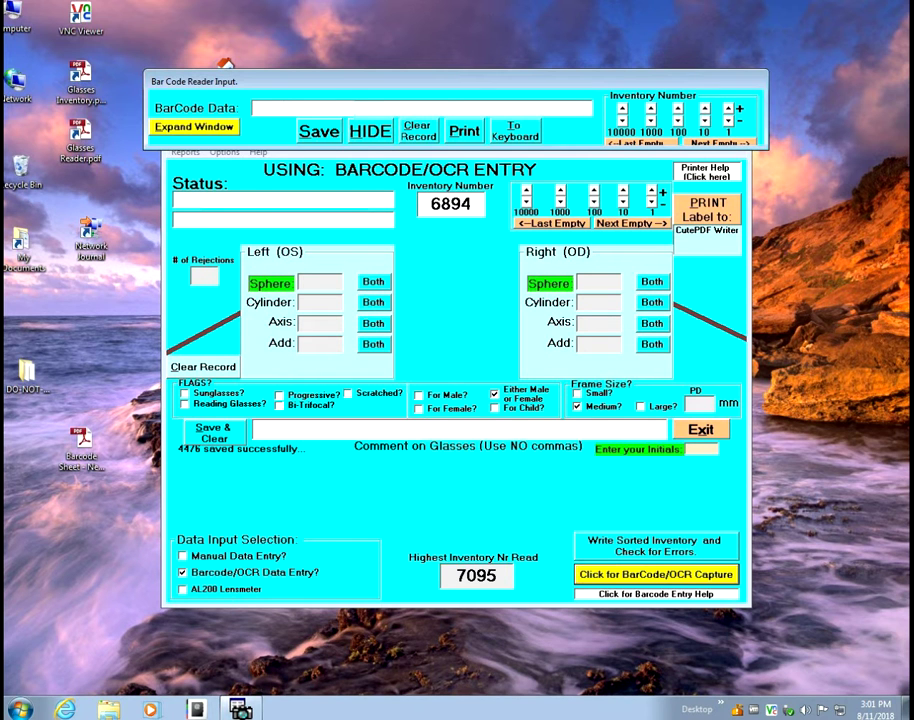
text(D1.3/0/0/0/04)
key(Return)
text(S1.3/0/0/0/04)
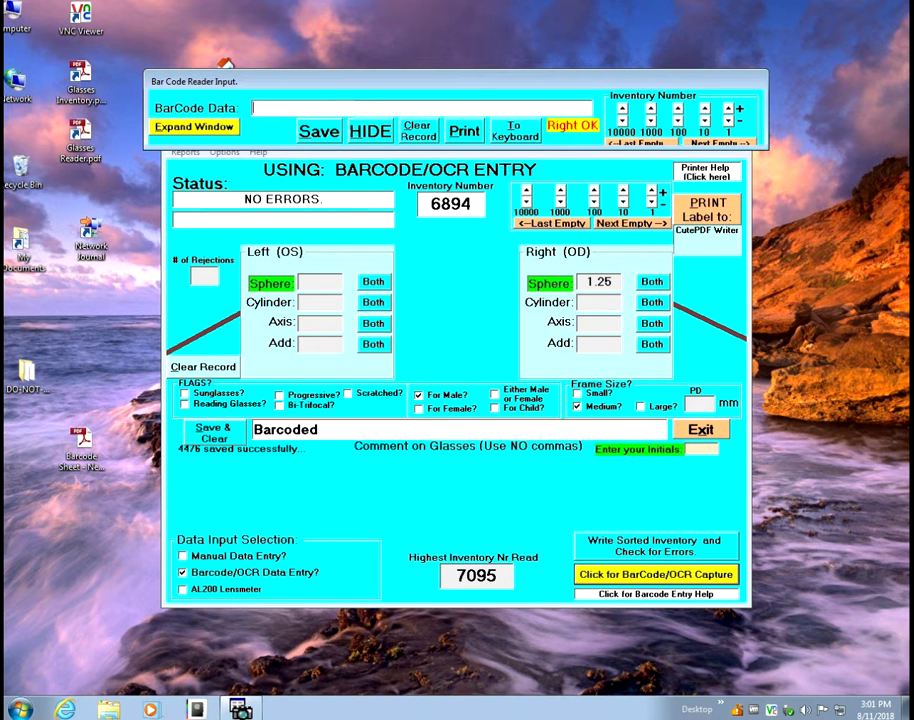
key(Return)
text(SAVE)
key(Return)
Advance to the next empty inventory number, hide the barcode reader input, and write the sorted inventory file.
text(NEXT)
key(Return)
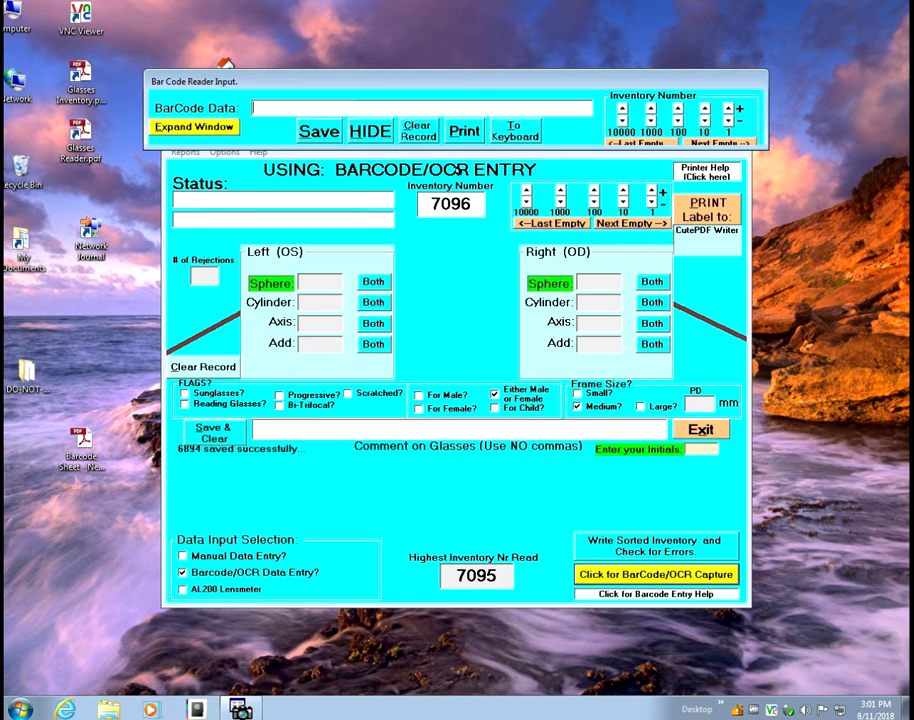
click(380, 136)
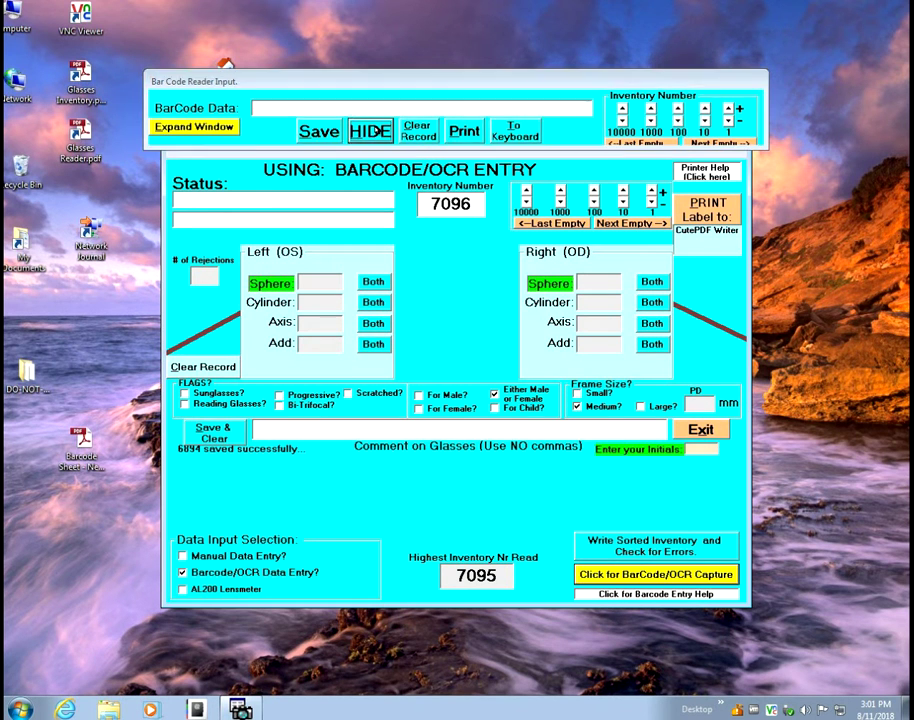
click(654, 558)
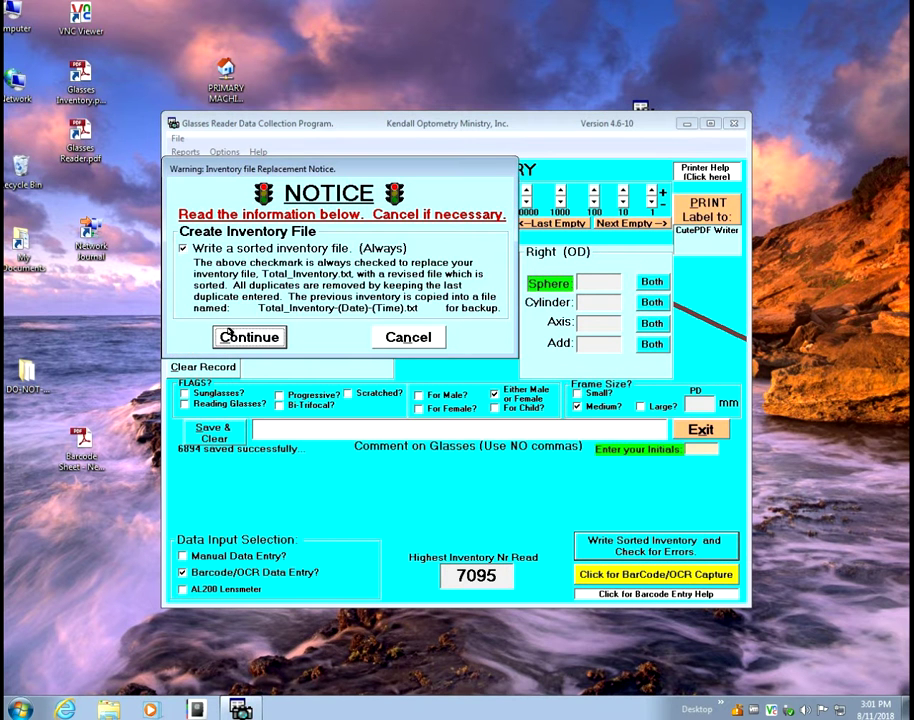
click(220, 336)
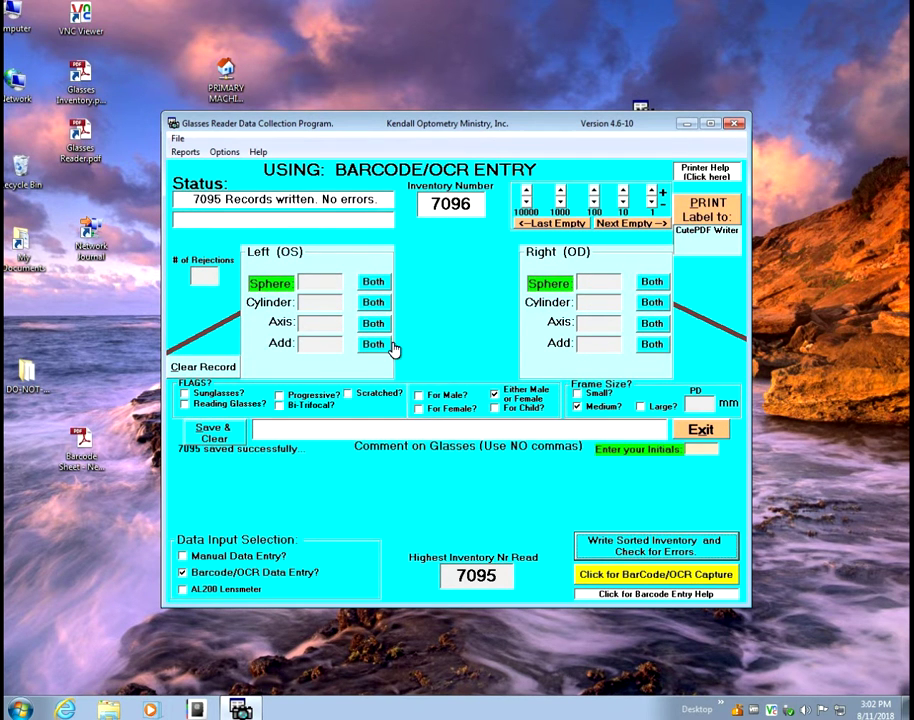
Generate the Vacancy Report, check the open location numbers, and close the report.
click(184, 151)
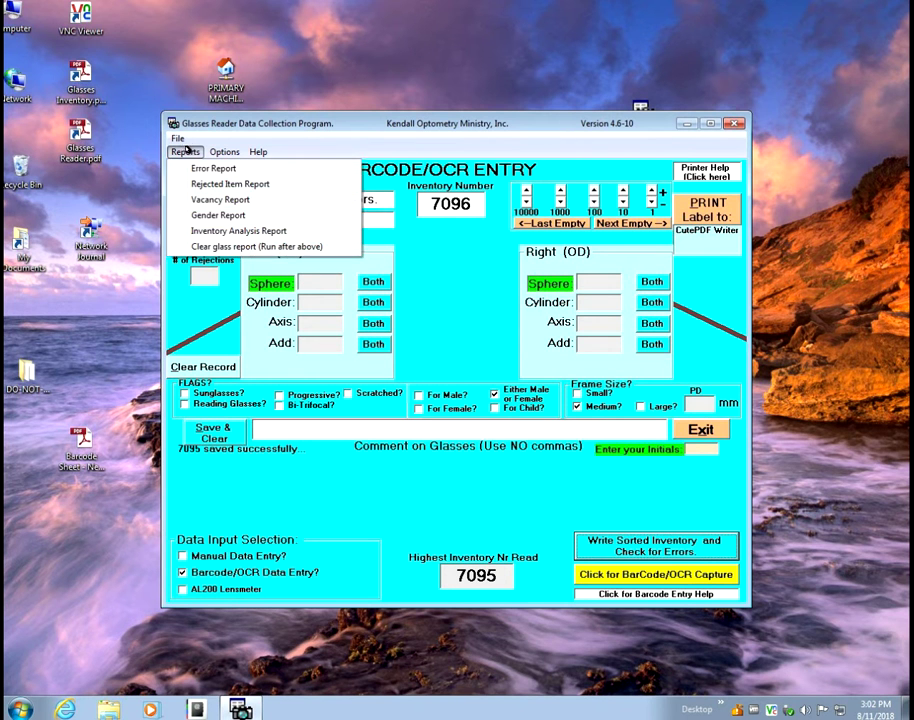
click(220, 199)
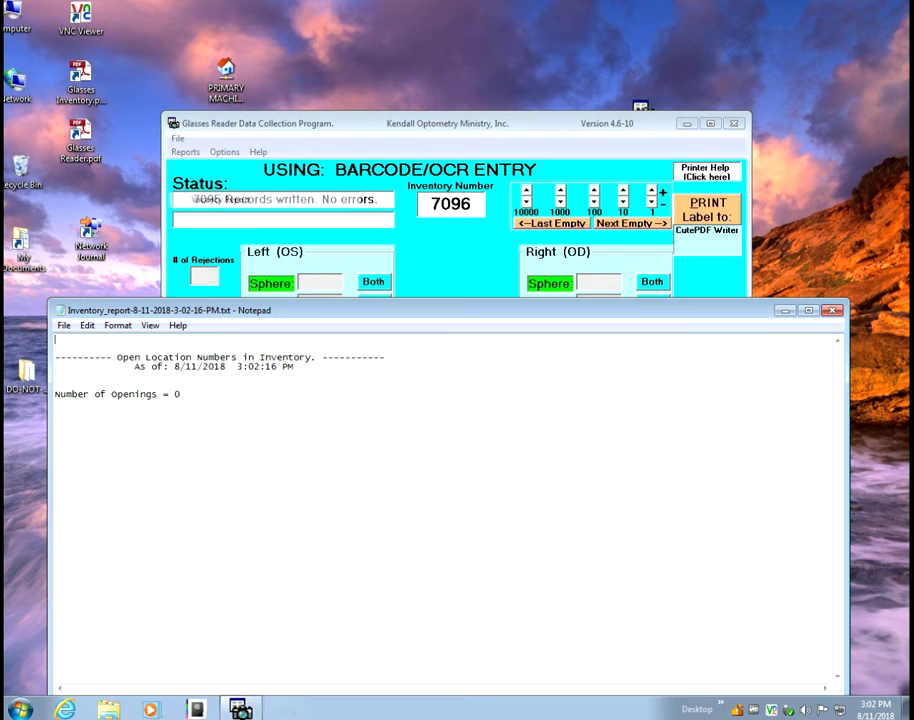
click(832, 310)
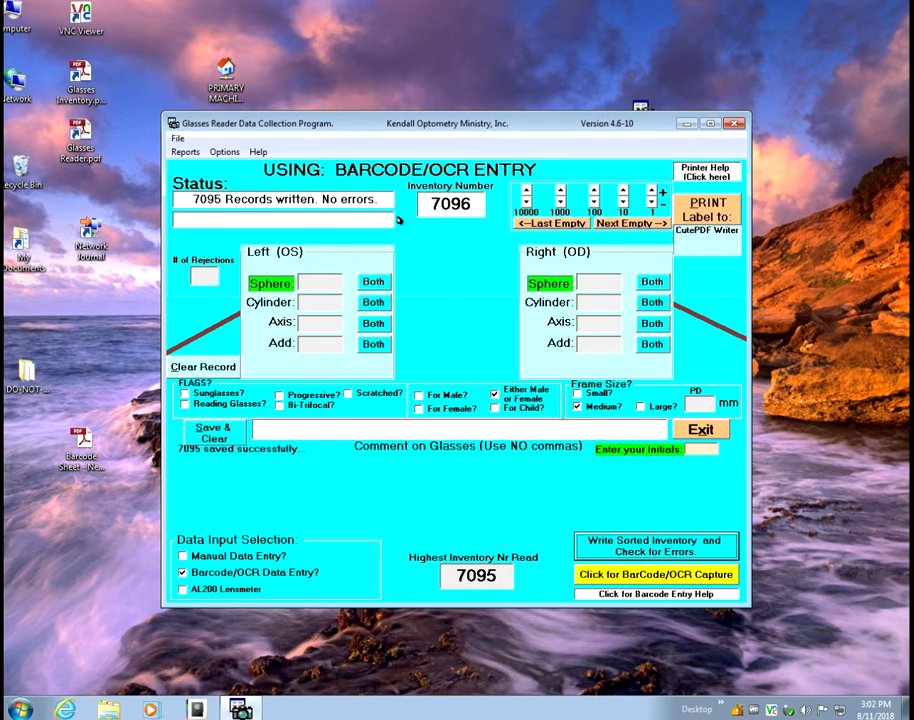
Transfer the inventory to the Glasses Inventory program with a NULL journal file, and exit Glasses Reader.
click(177, 138)
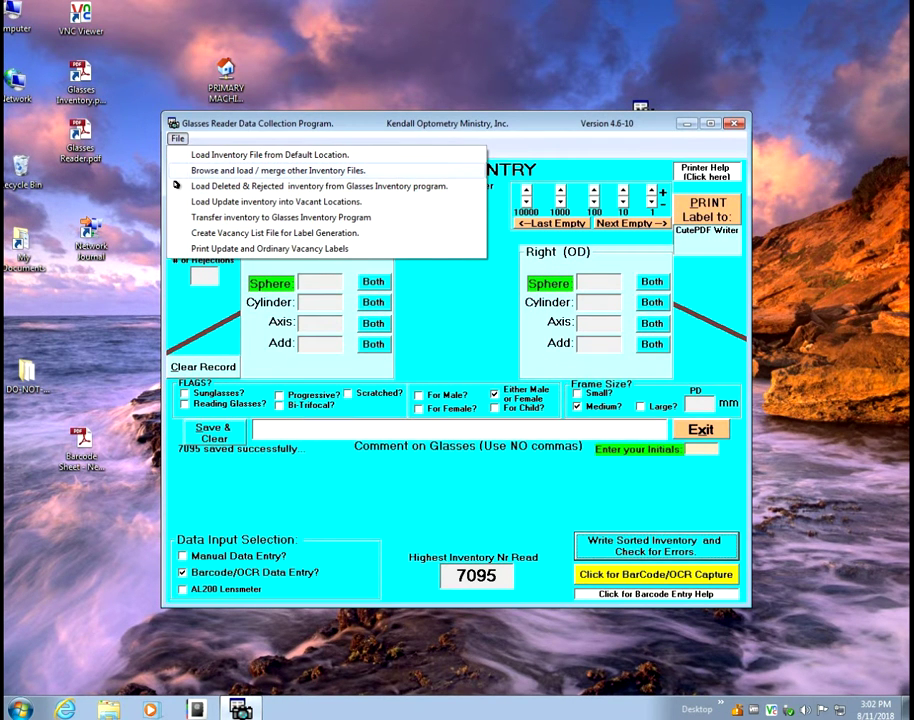
click(218, 217)
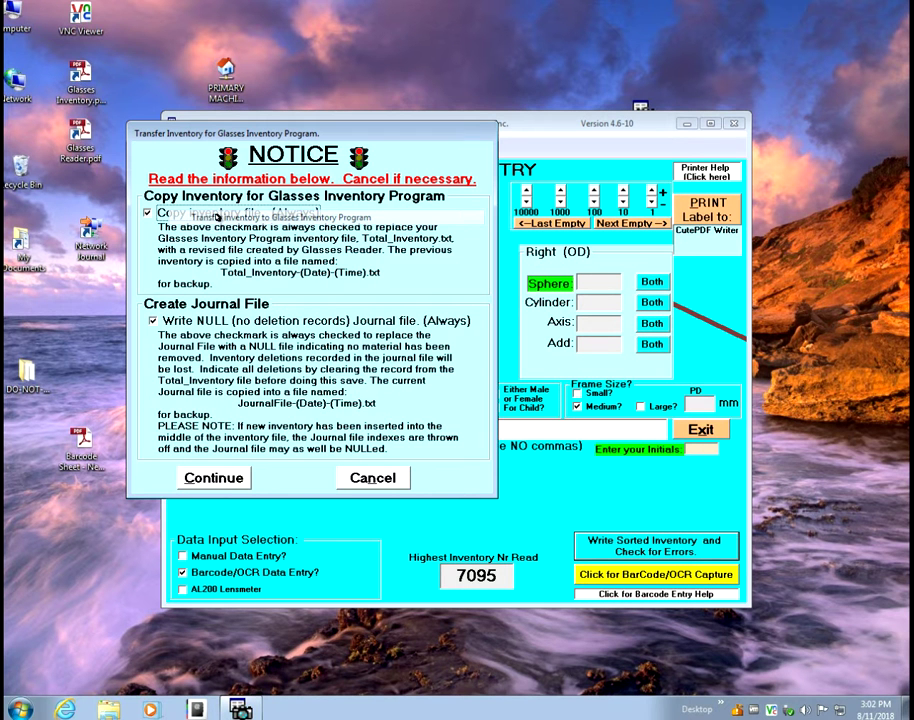
click(212, 472)
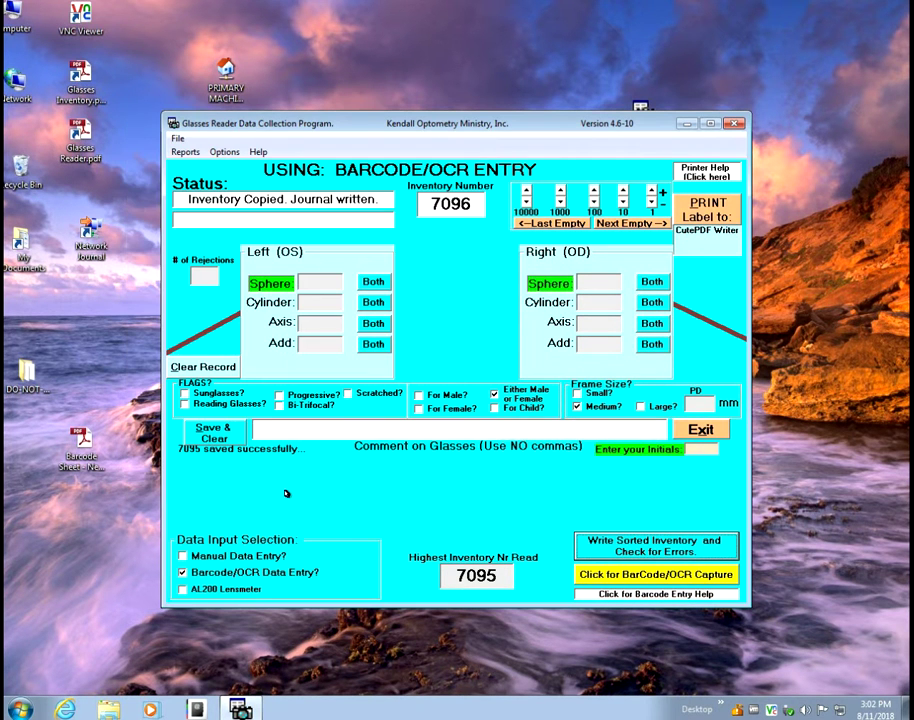
click(700, 429)
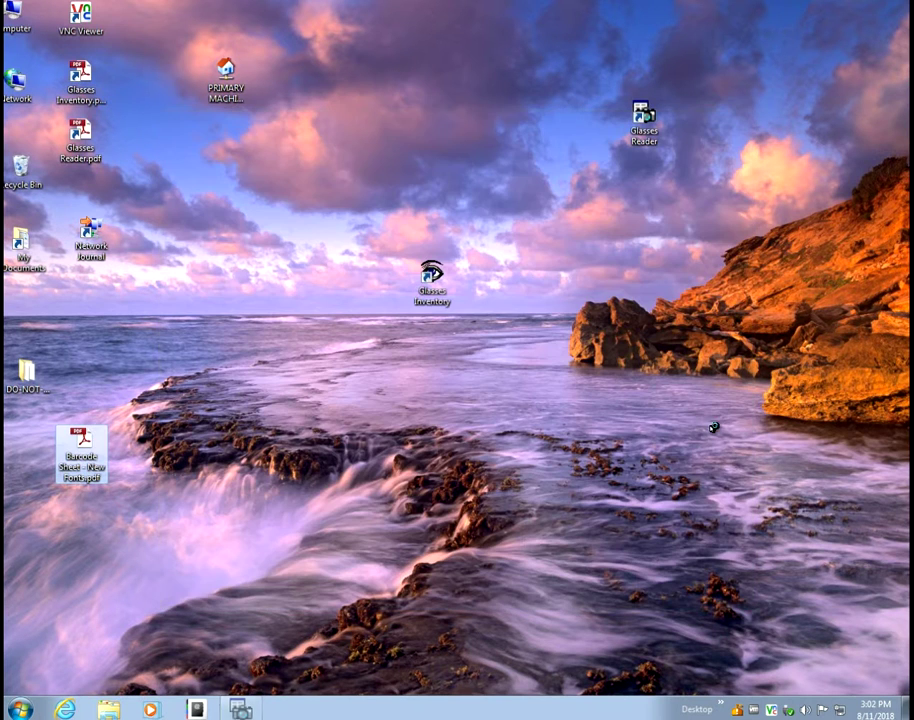
Open Glasses Inventory, check that the updated inventory is loaded, and close the program.
double_click(432, 276)
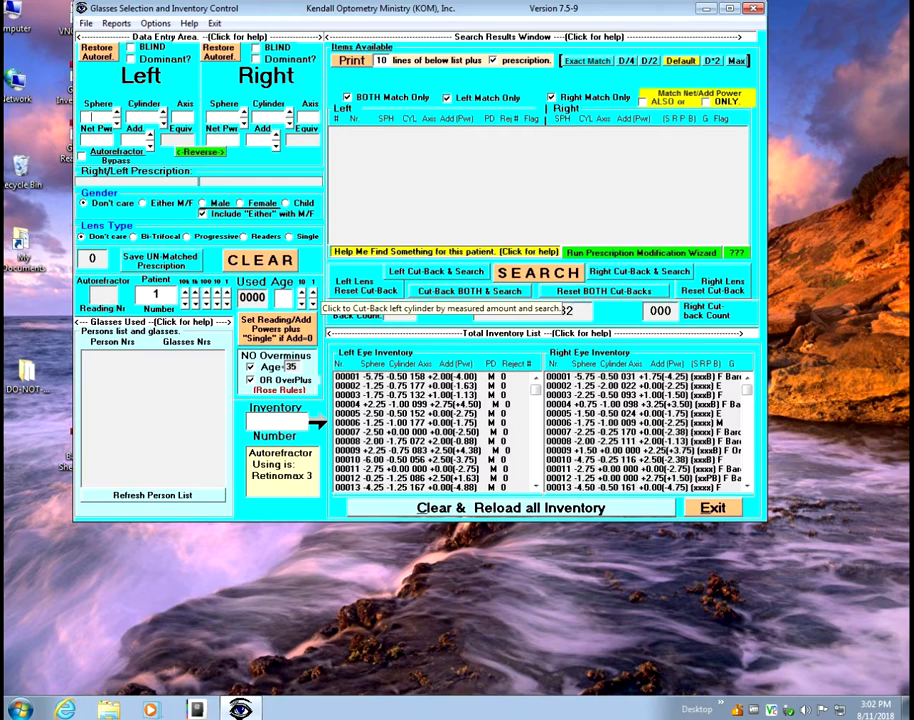
drag(507, 9, 536, 77)
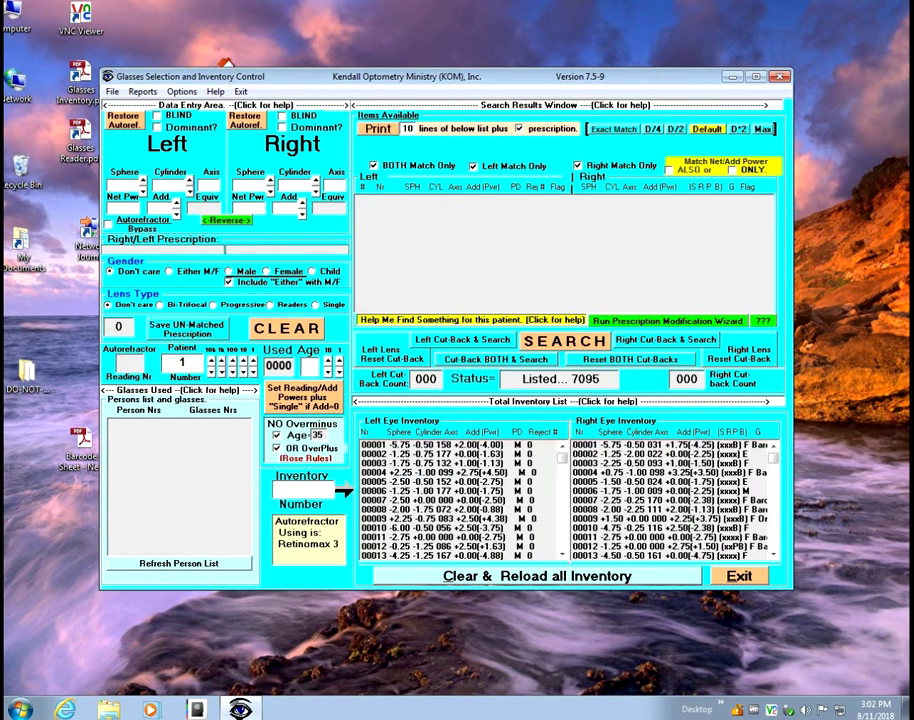
click(784, 76)
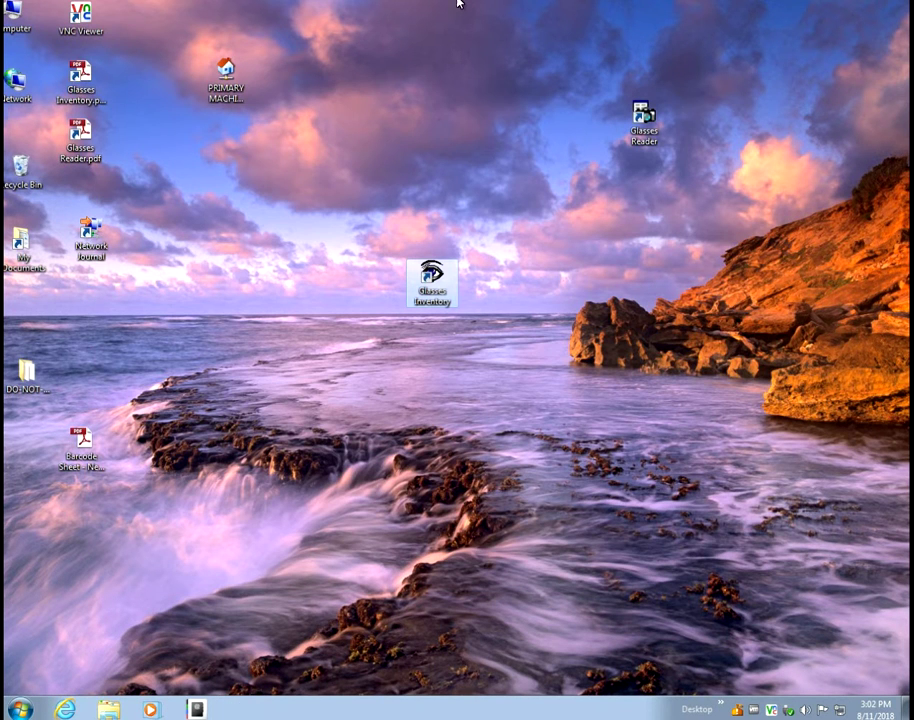
Switch to the Windows 10 Pro x64 machine and exit the Glasses Inventory program running there.
mouse_move(432, 2)
click(650, 8)
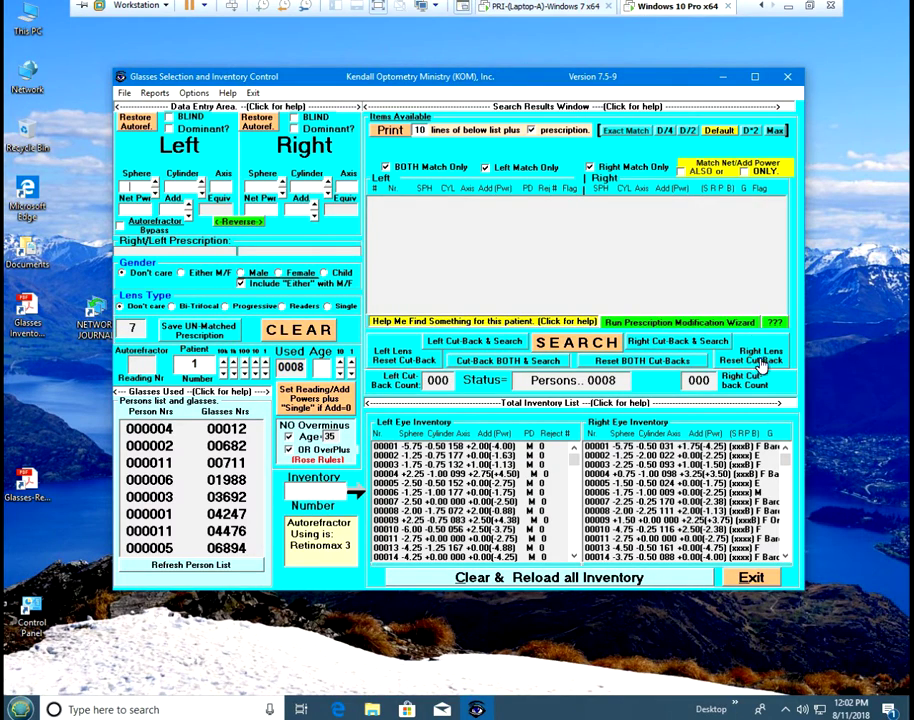
click(751, 578)
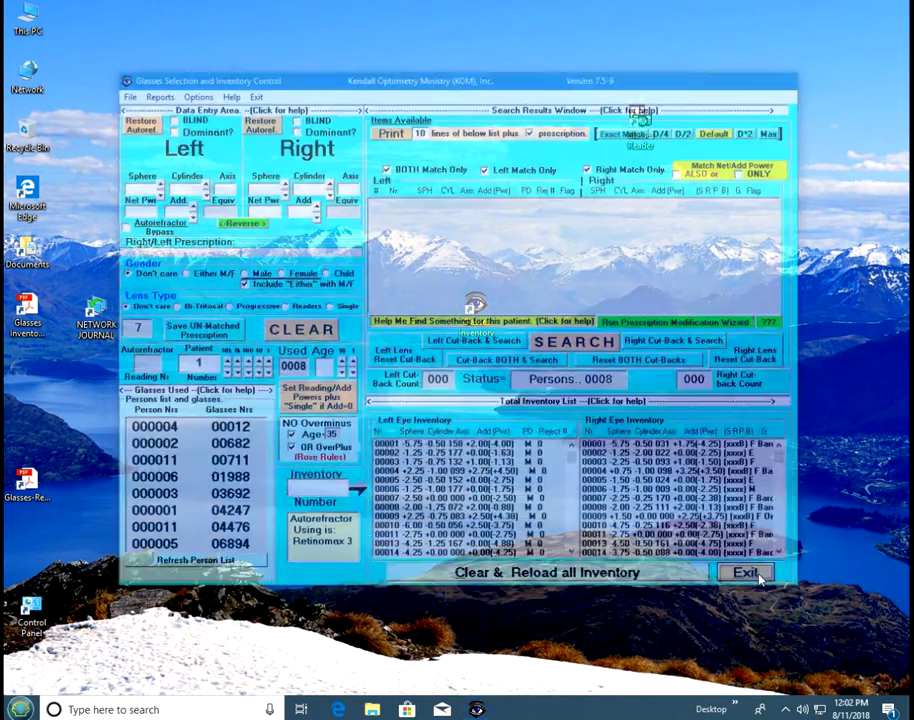
Run MoveNetworkInventory from the network journal folder to overwrite the local inventory copy, and close the folder.
double_click(96, 312)
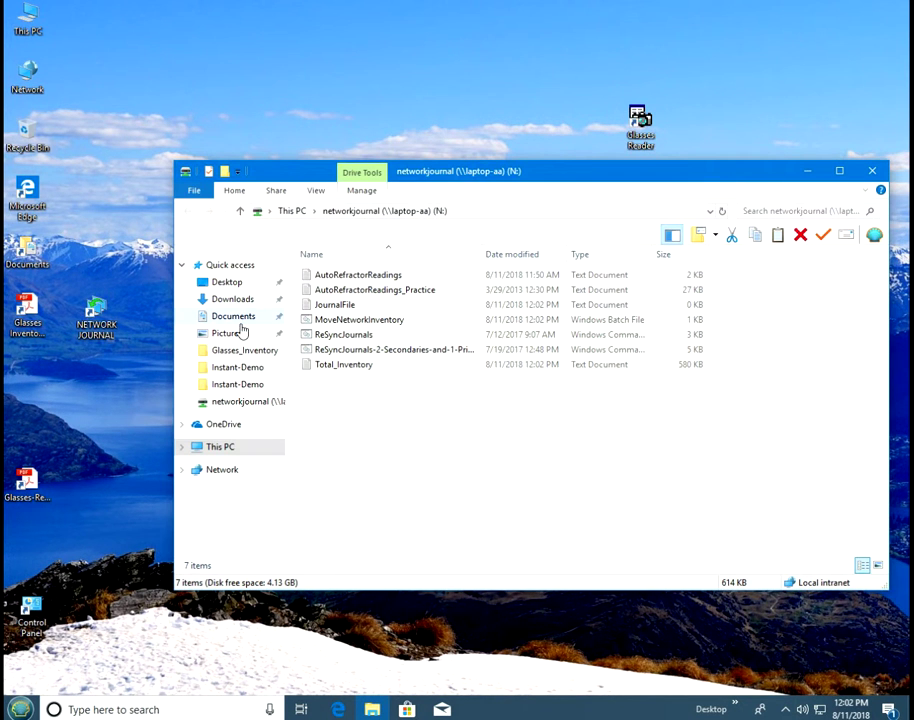
double_click(362, 320)
click(296, 283)
key(Return)
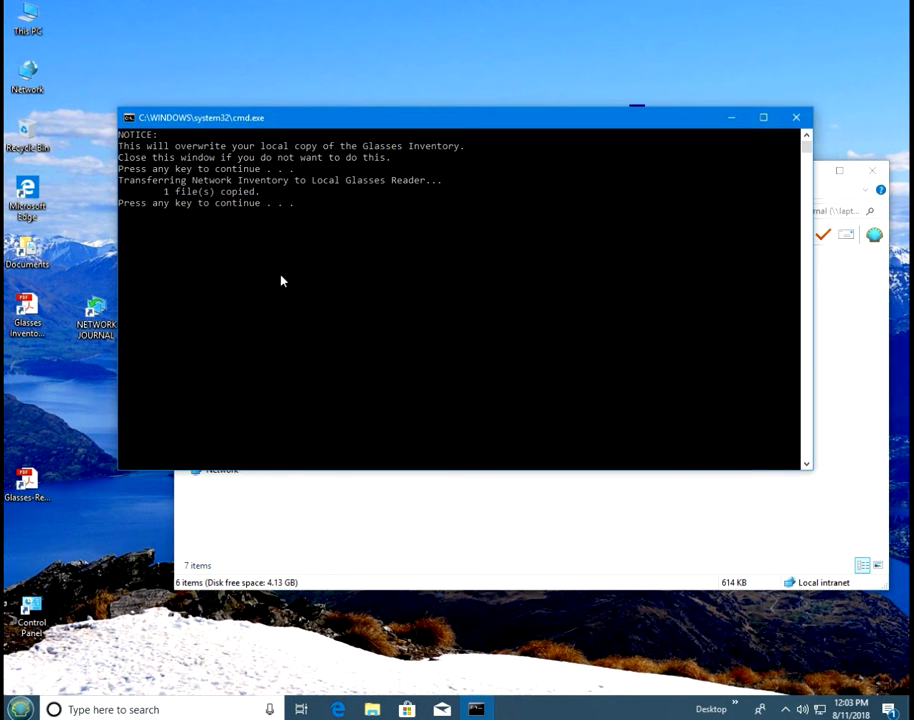
click(281, 281)
key(Return)
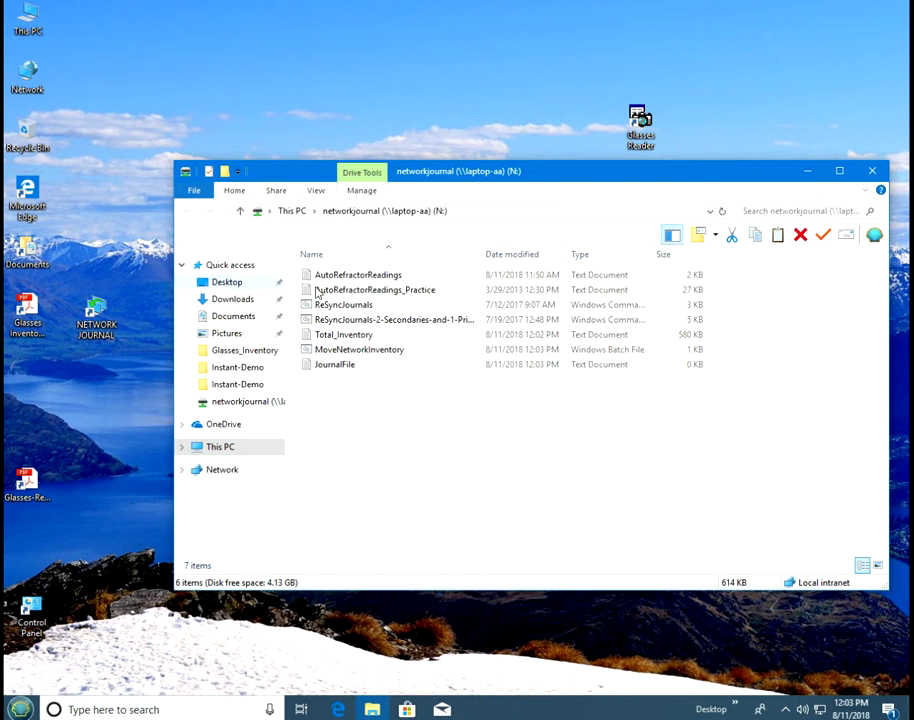
click(871, 171)
Open Glasses Inventory and restore the previous autorefractor reading taken at 2:36:01PM into the prescription fields.
double_click(476, 308)
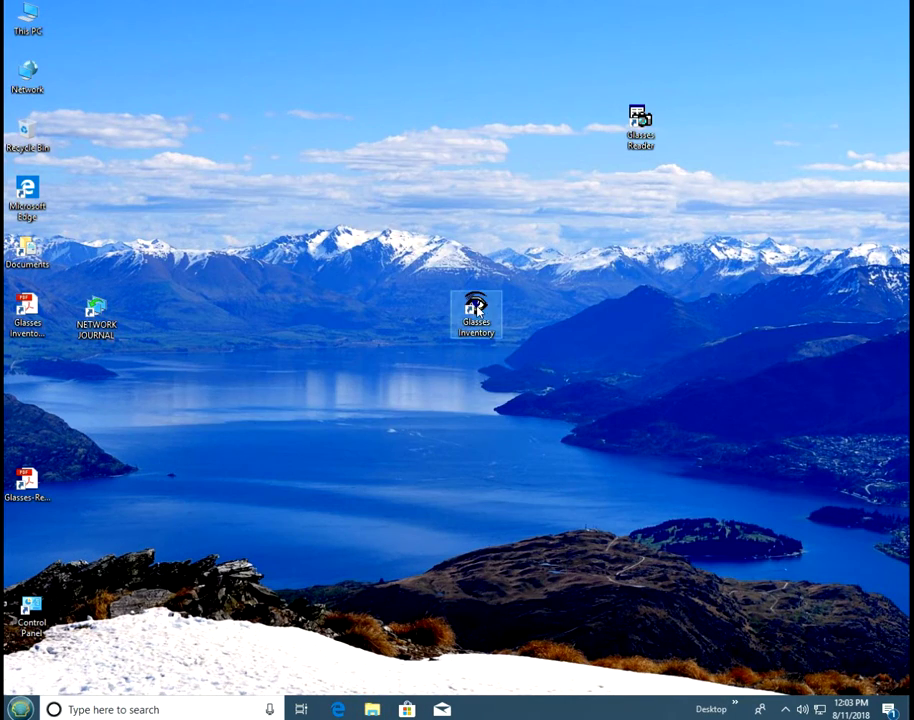
drag(442, 20, 490, 68)
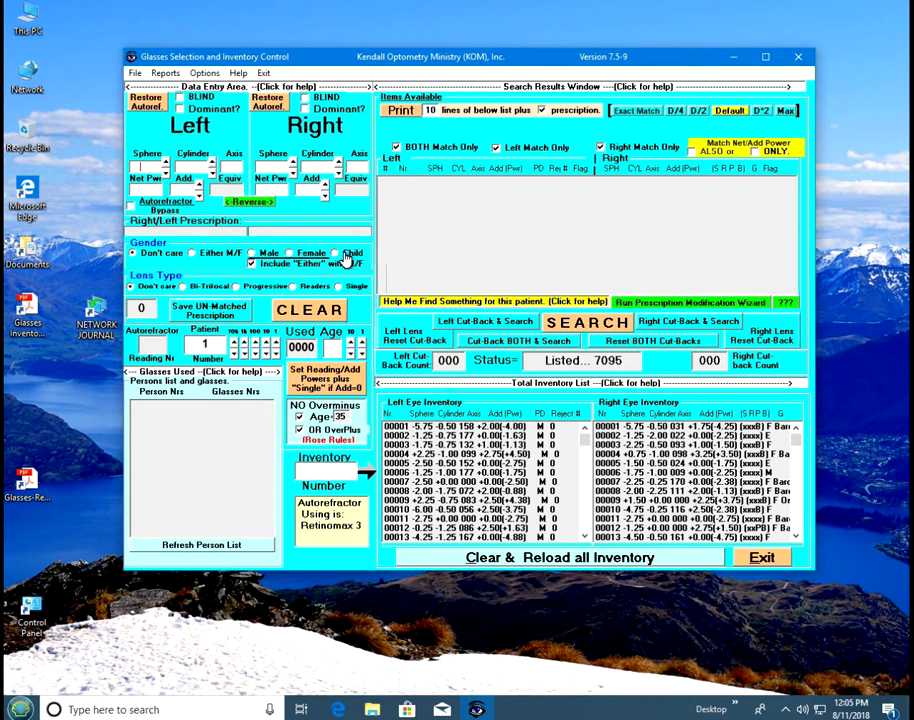
click(134, 73)
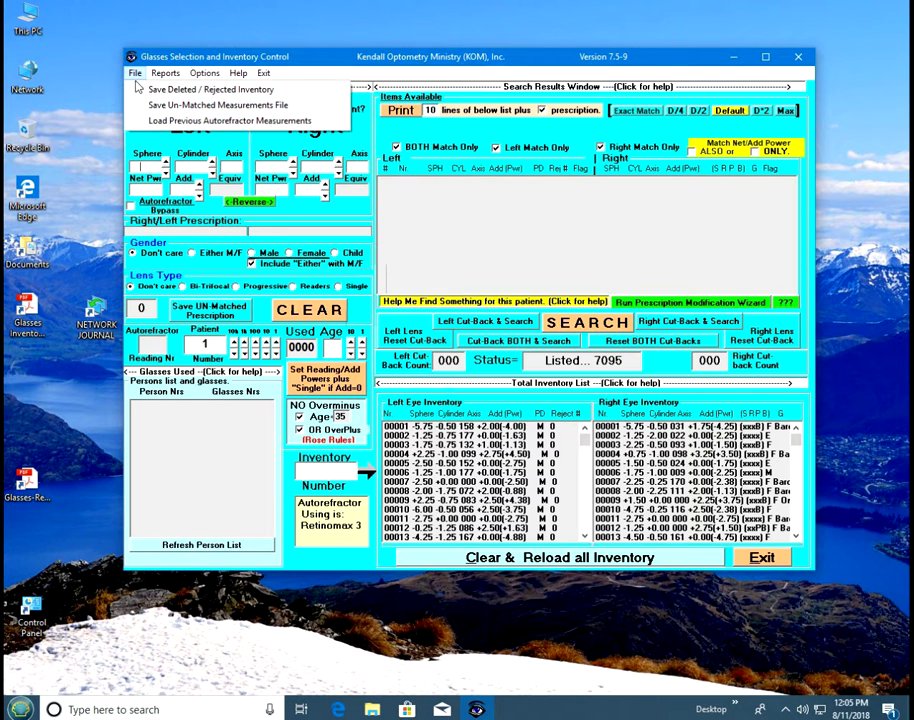
click(172, 122)
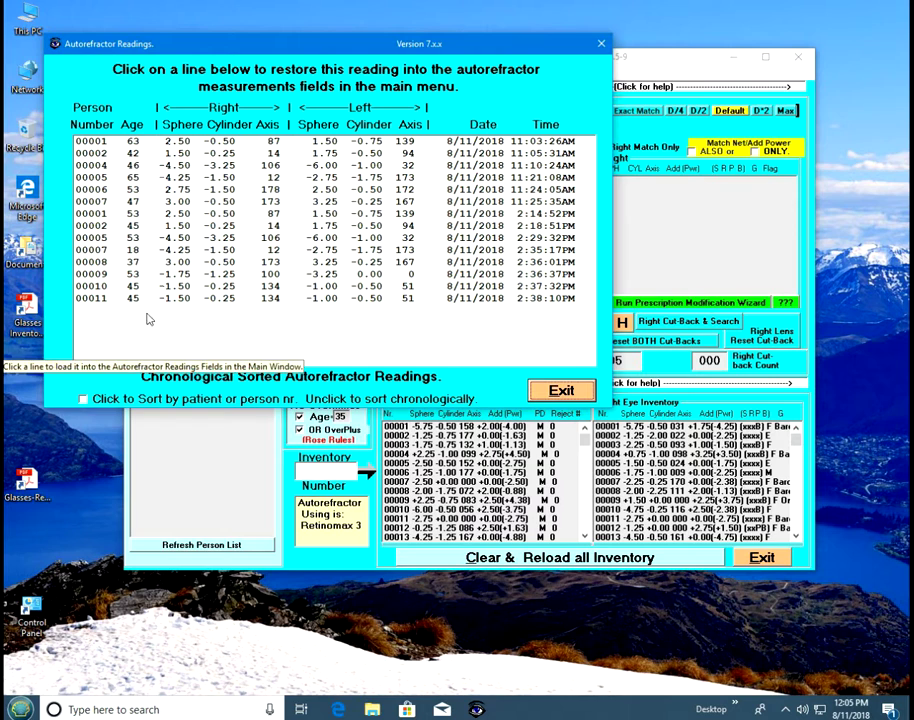
click(141, 263)
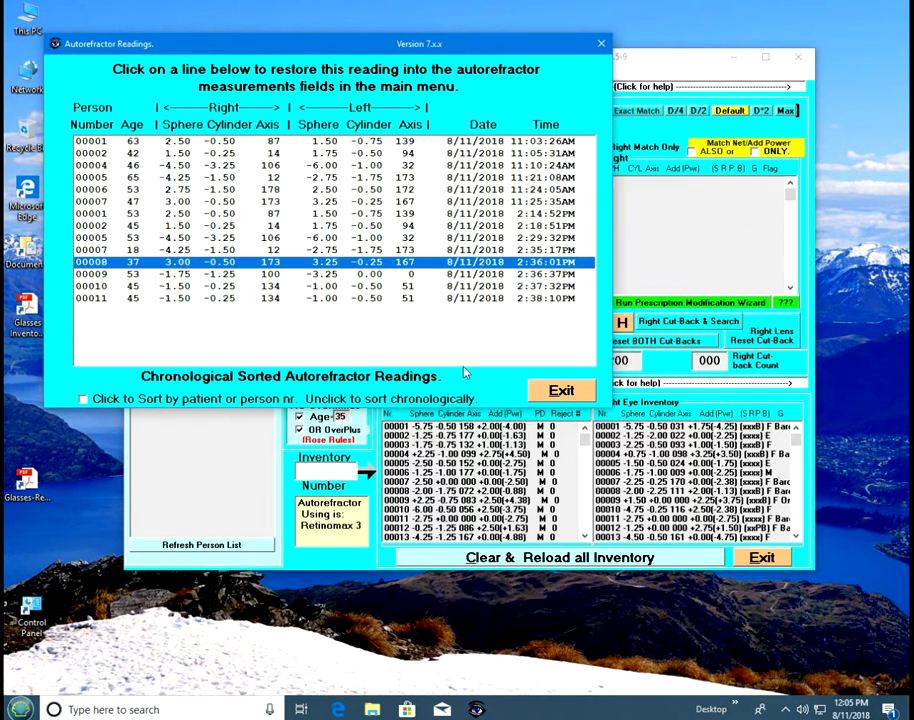
click(554, 394)
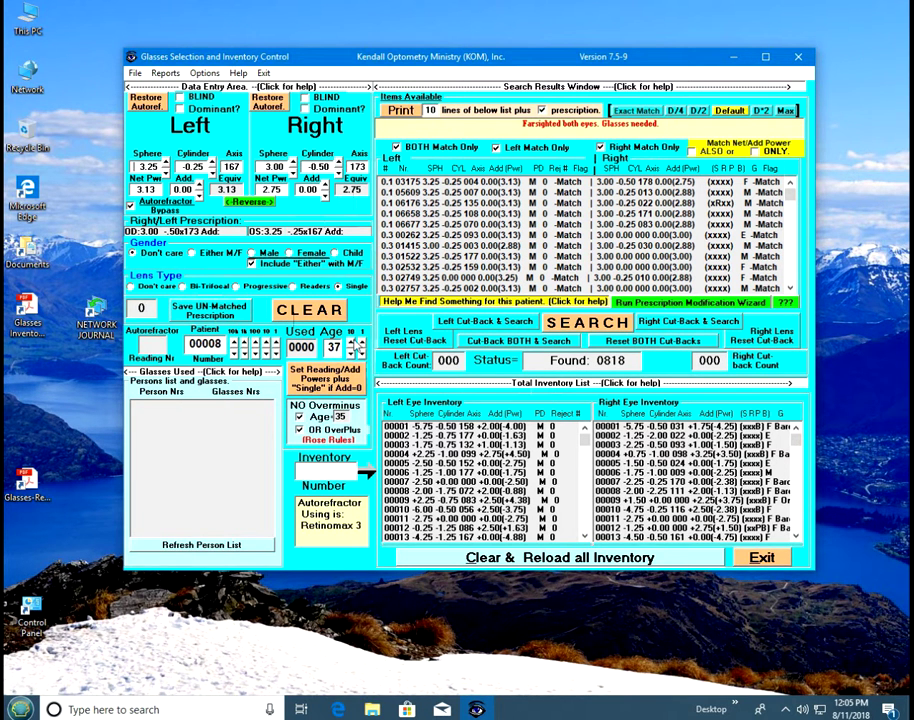
Raise the patient's age to 57 and set the matching reading add powers for both eyes.
click(352, 343)
click(352, 343)
click(330, 380)
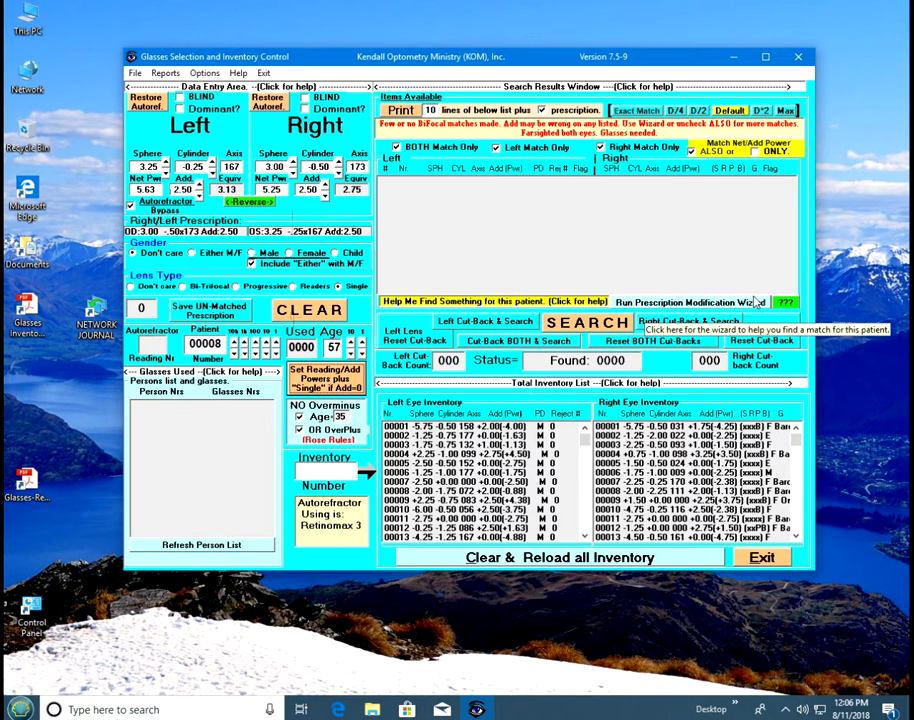
Review the Prescription Modification Wizard's help document and the help inside the wizard, closing both.
click(787, 303)
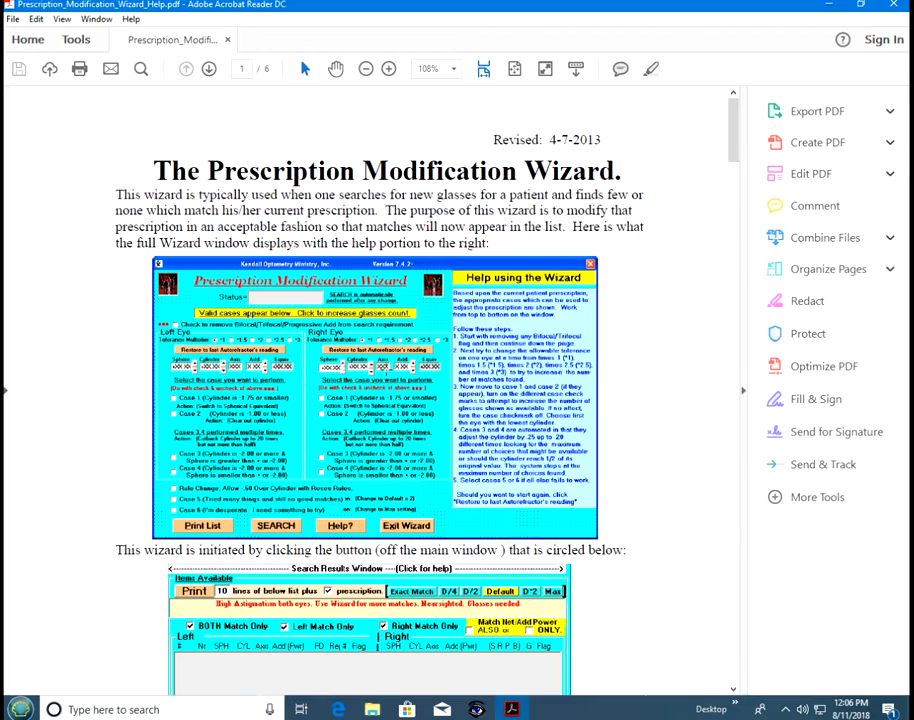
scroll(402, 414, down, 5)
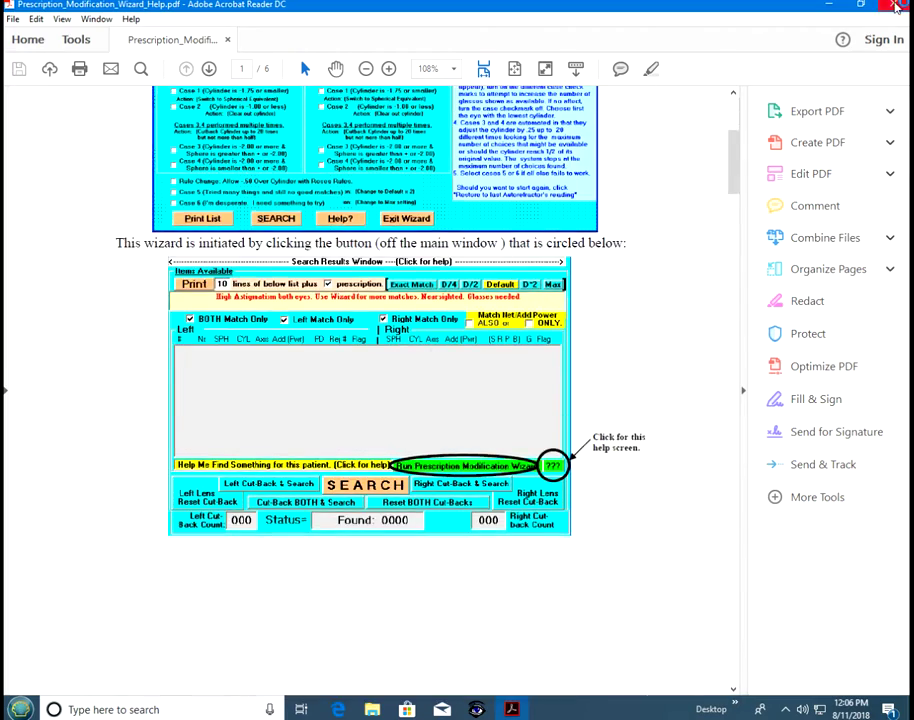
click(896, 6)
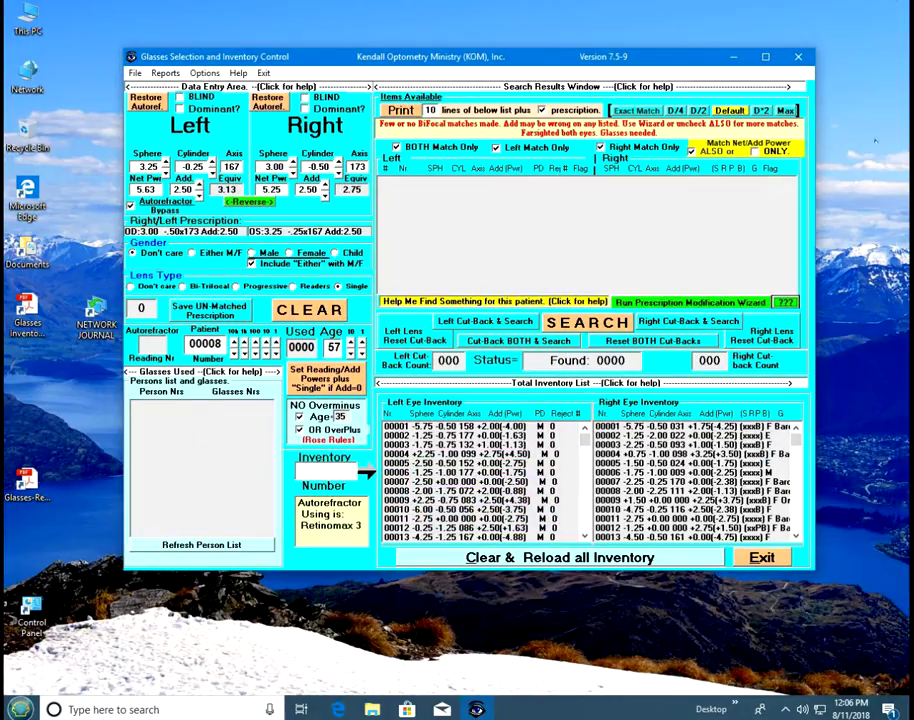
click(692, 304)
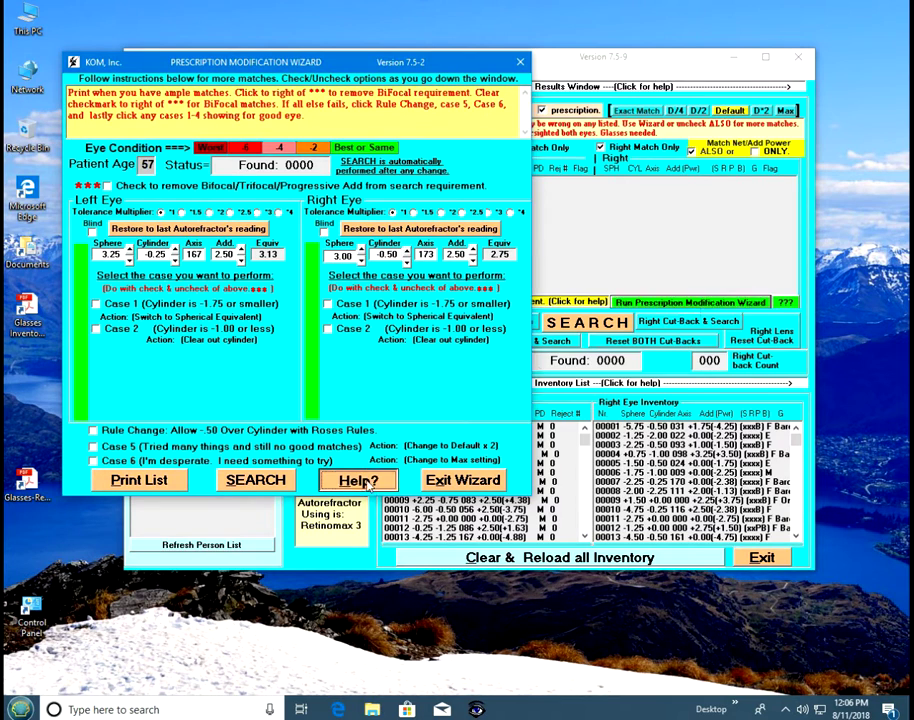
click(357, 477)
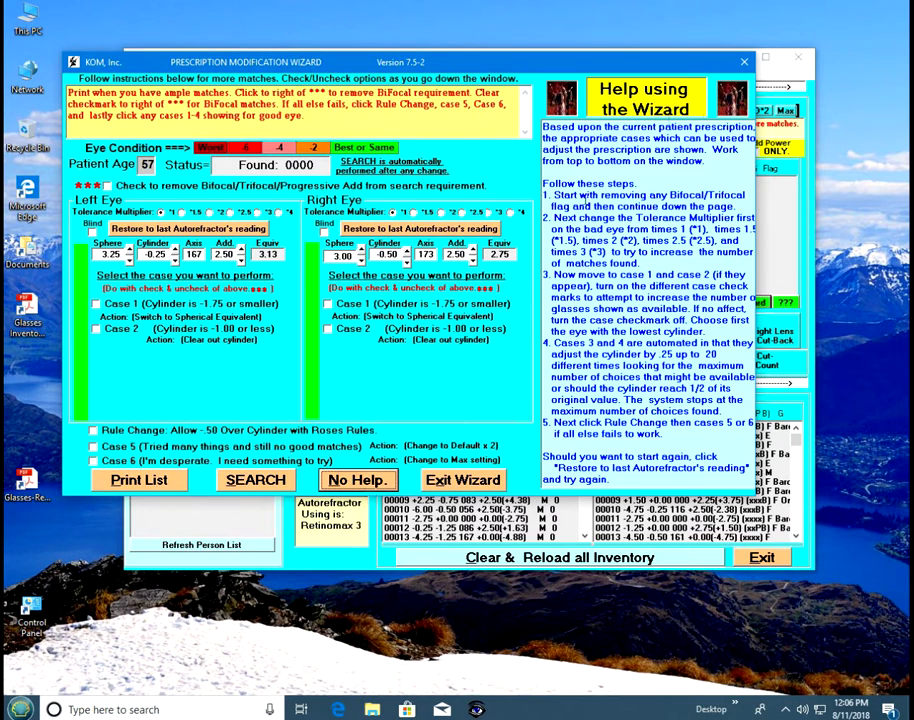
click(744, 62)
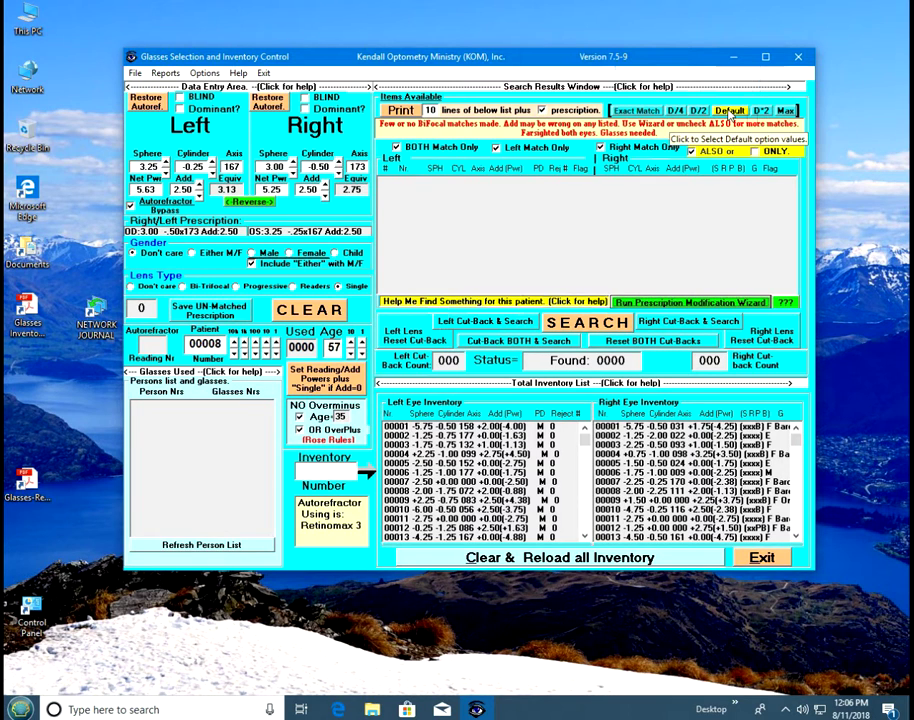
Try the Defaults *2 and MAX tolerance presets in the program options, and restore the default values.
click(204, 74)
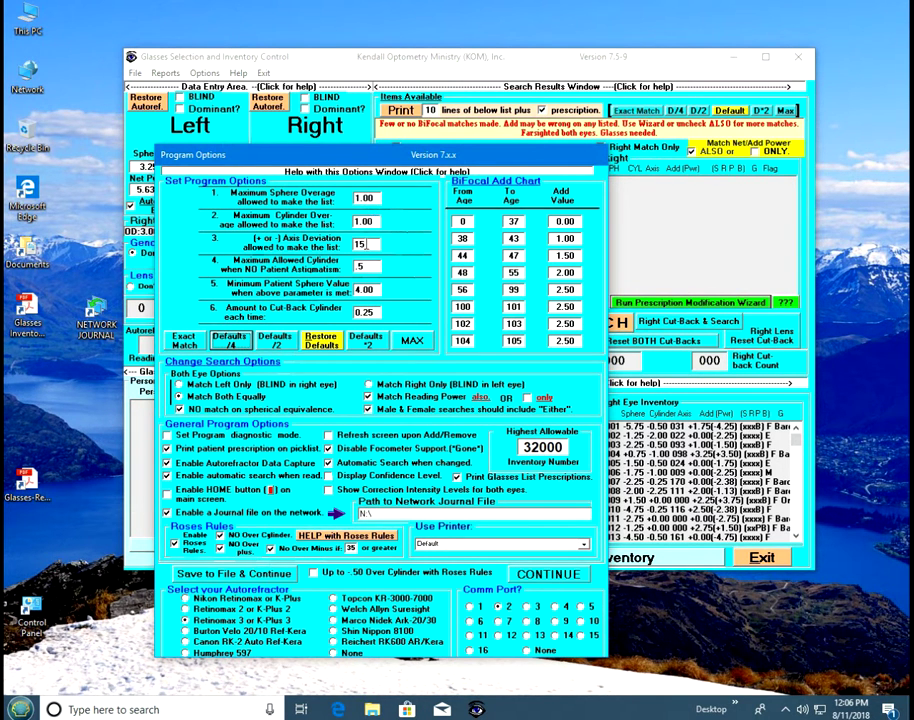
click(370, 345)
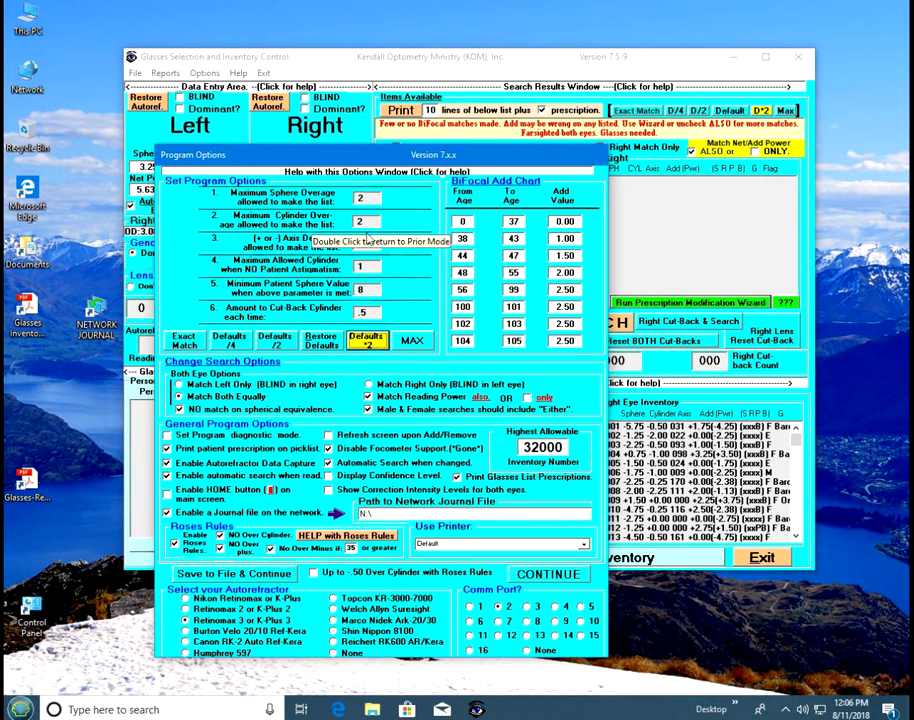
click(412, 341)
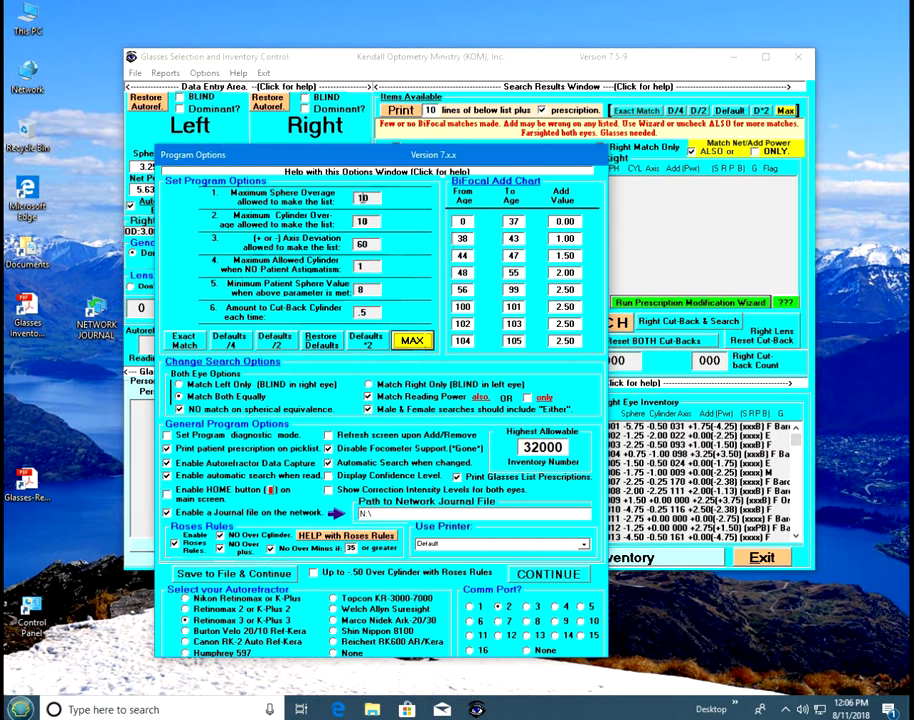
click(367, 342)
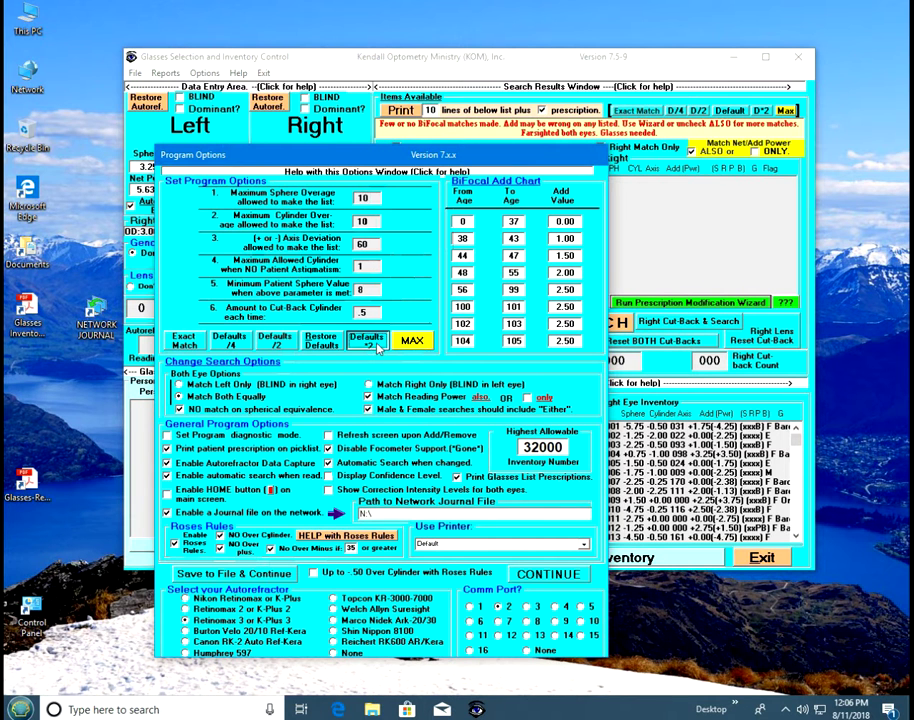
click(322, 343)
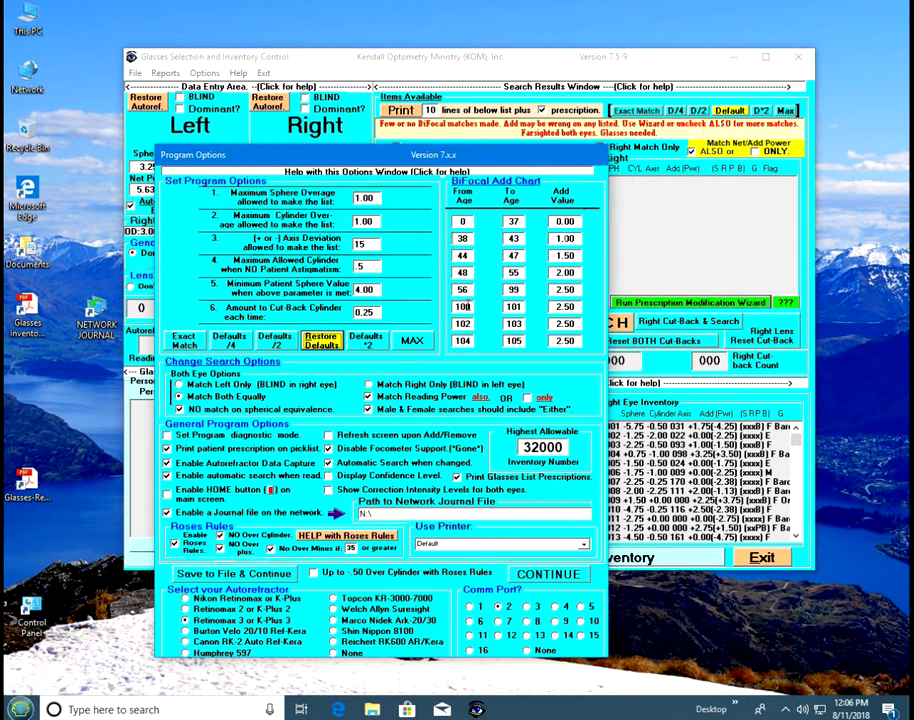
click(376, 341)
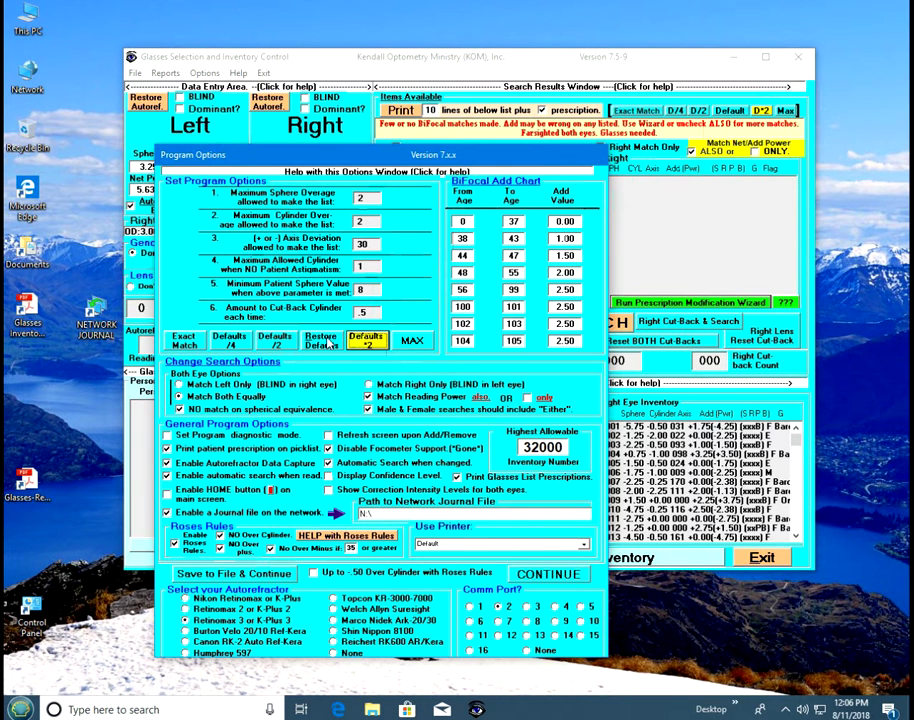
click(334, 342)
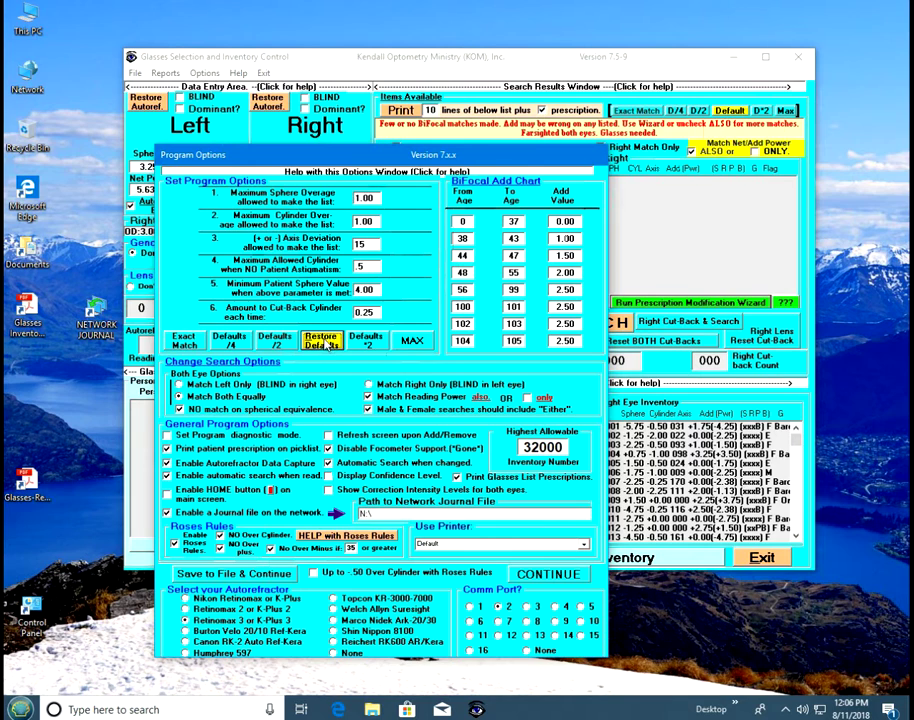
click(550, 576)
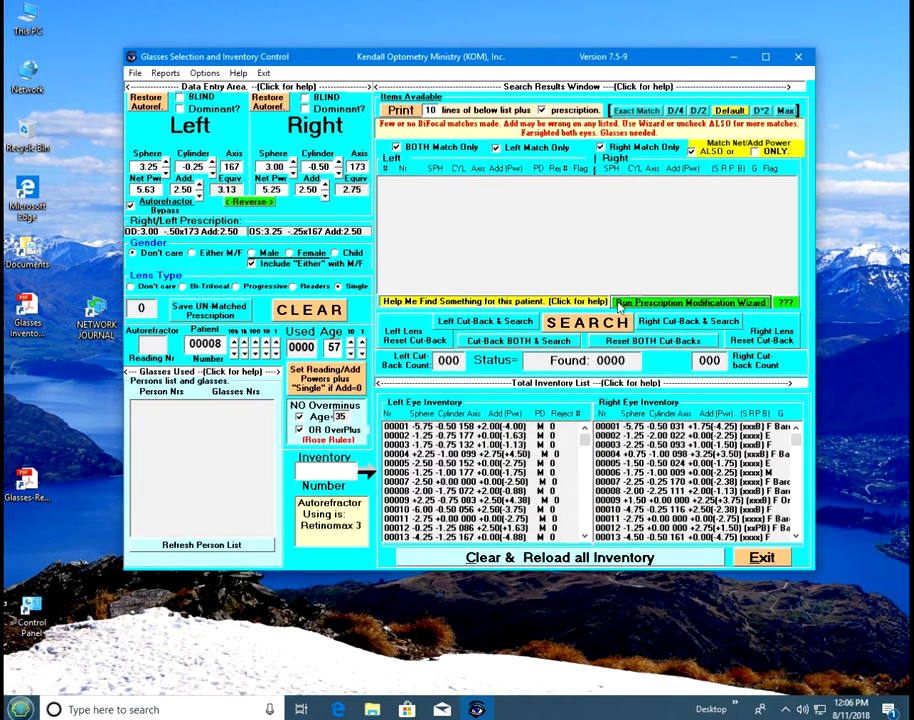
Cut back the left lens cylinder and the right lens cylinder once each, searching for matching glasses.
click(488, 321)
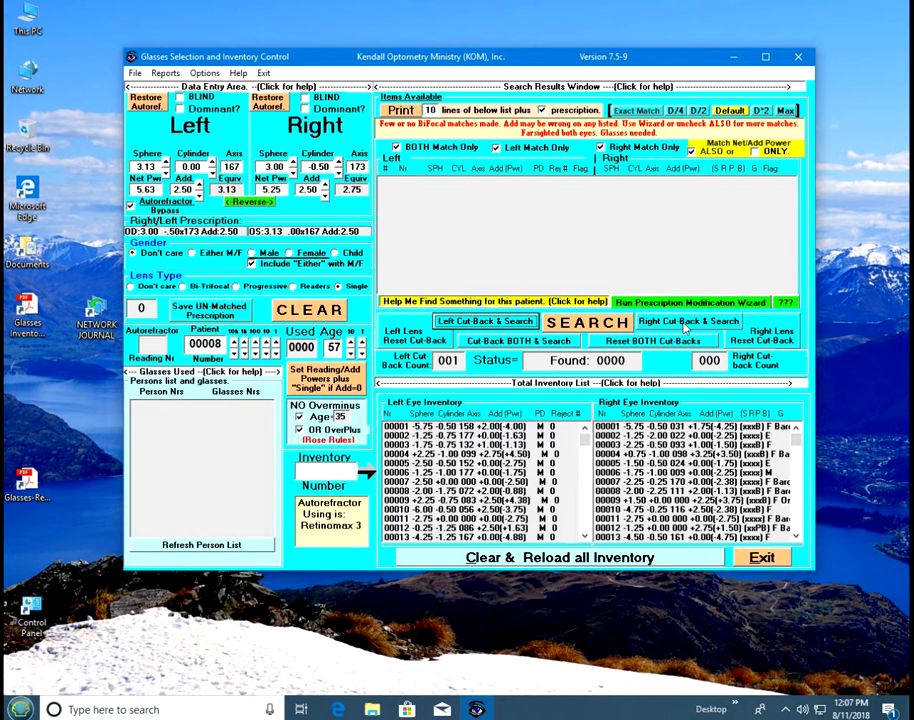
click(692, 322)
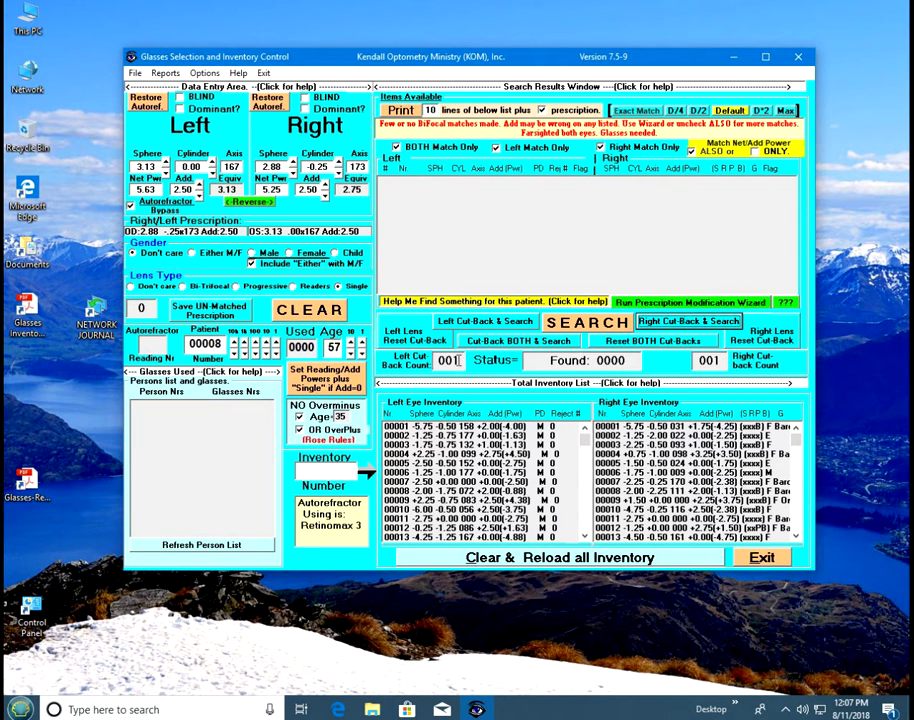
Cut back the right lens cylinder once more with a search, and reset the cut-backs of the right and left lenses.
click(707, 327)
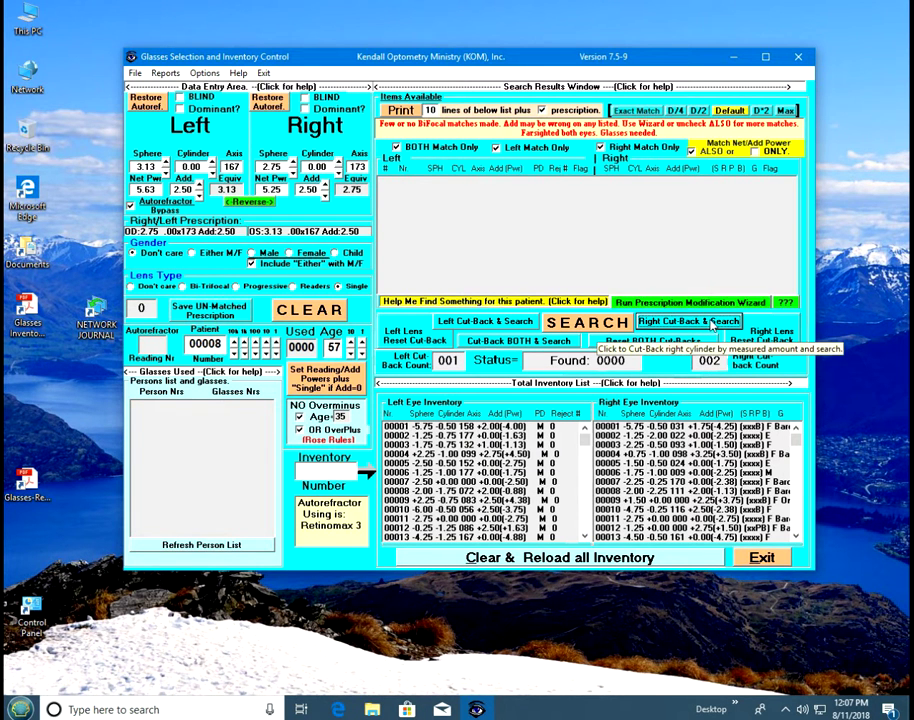
click(487, 322)
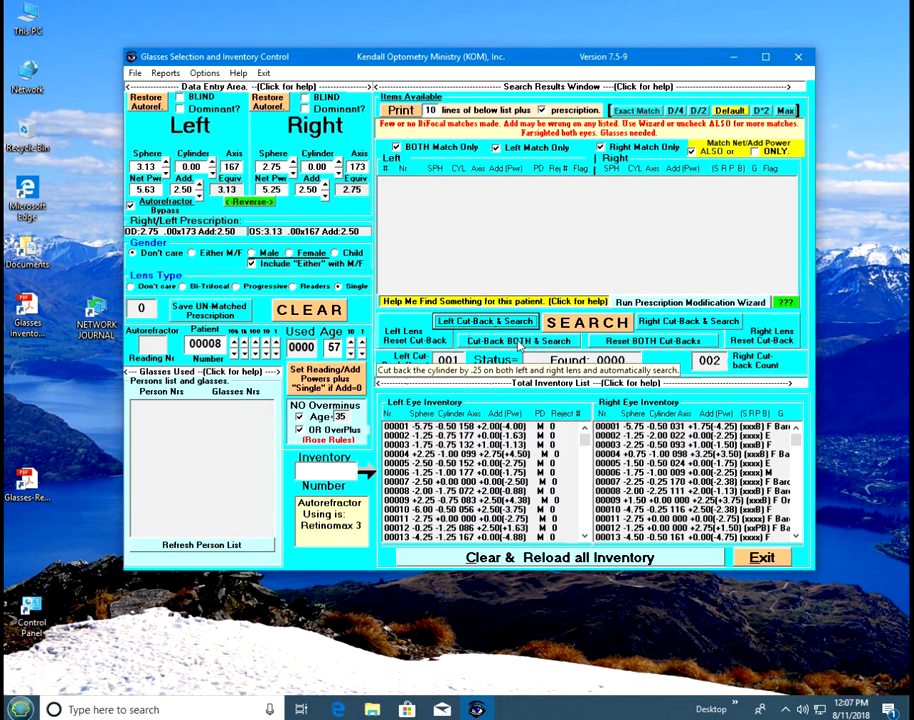
click(519, 341)
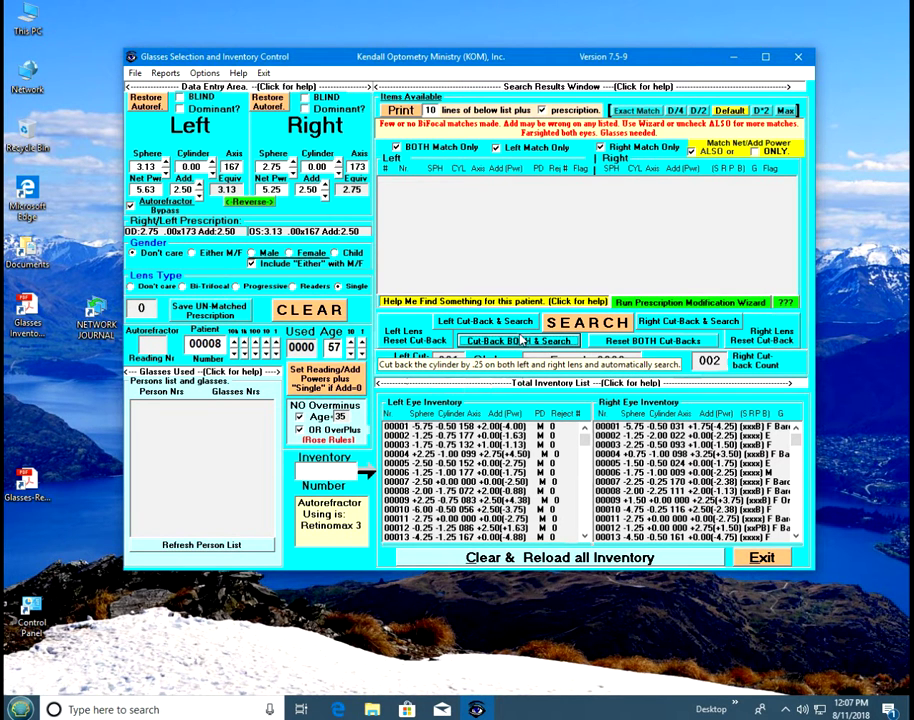
click(681, 322)
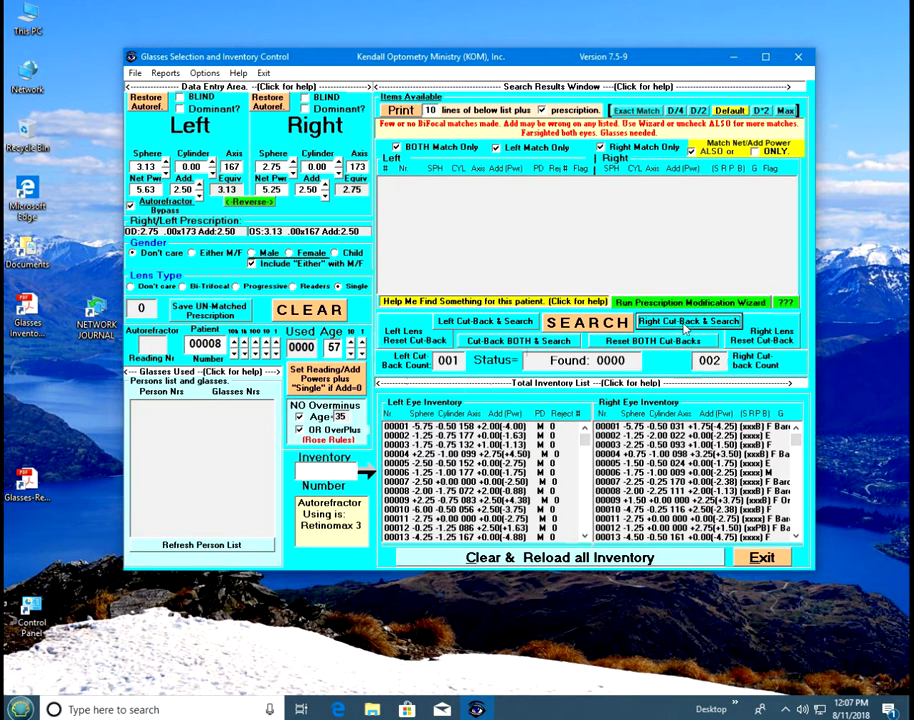
click(766, 341)
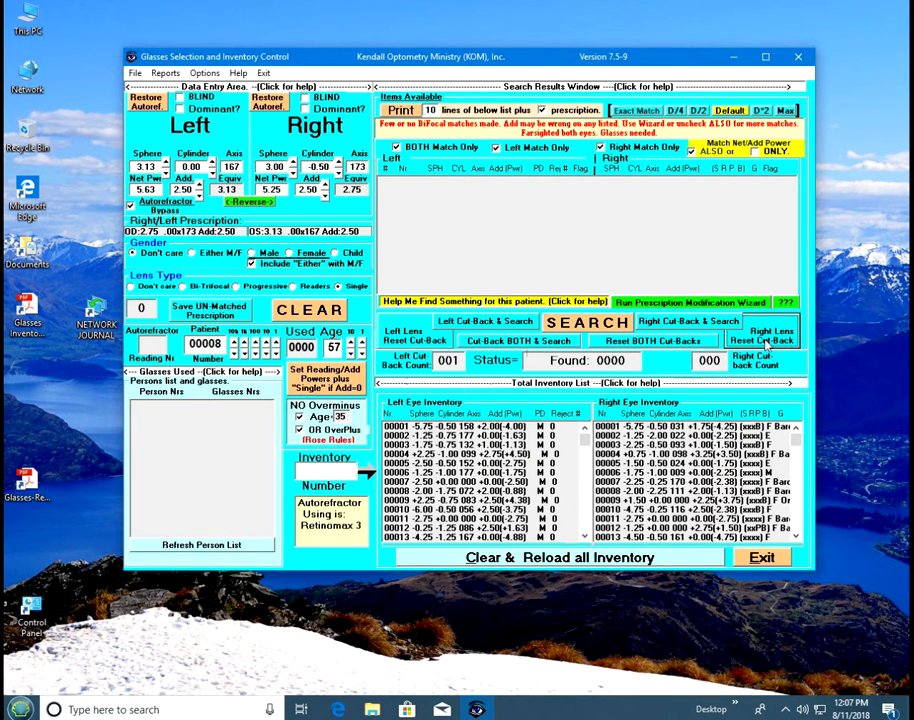
click(400, 340)
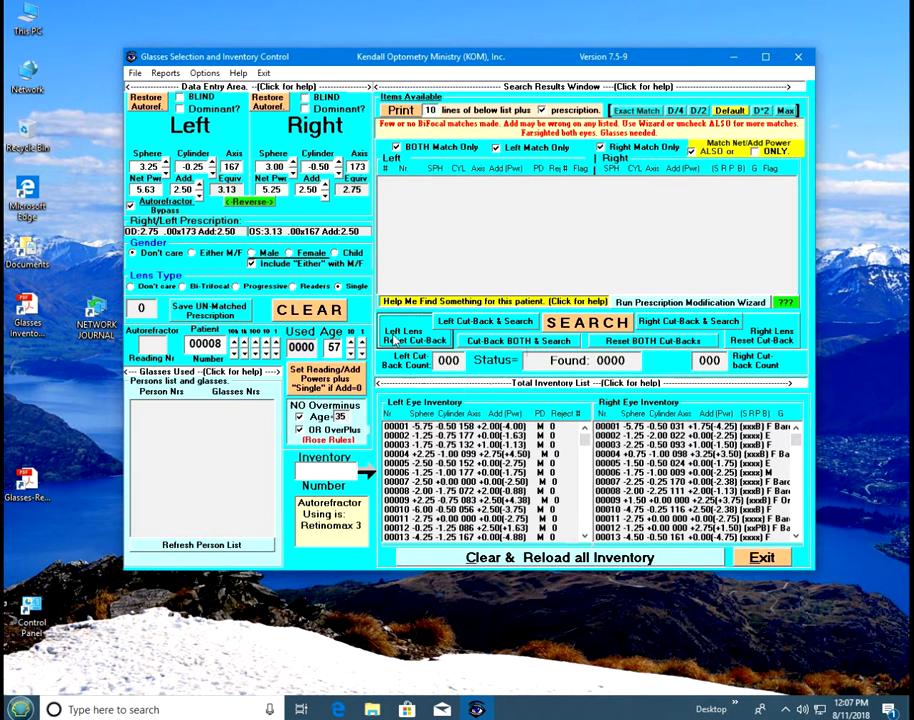
Try the Prescription Modification Wizard search without the bifocal add, exit it, and set the add back to 2.50 for both eyes.
click(679, 302)
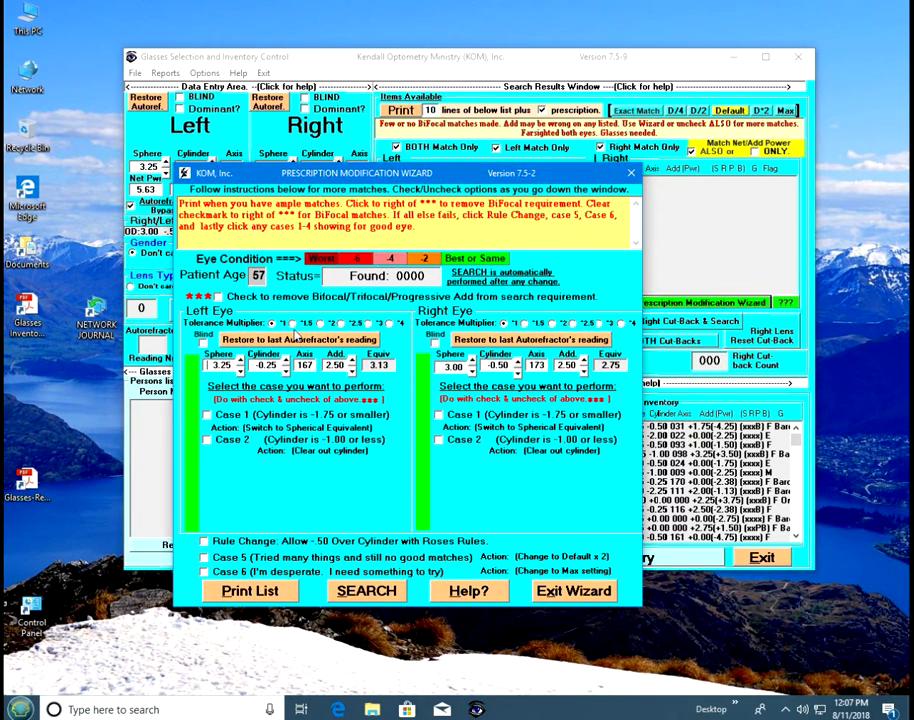
click(219, 297)
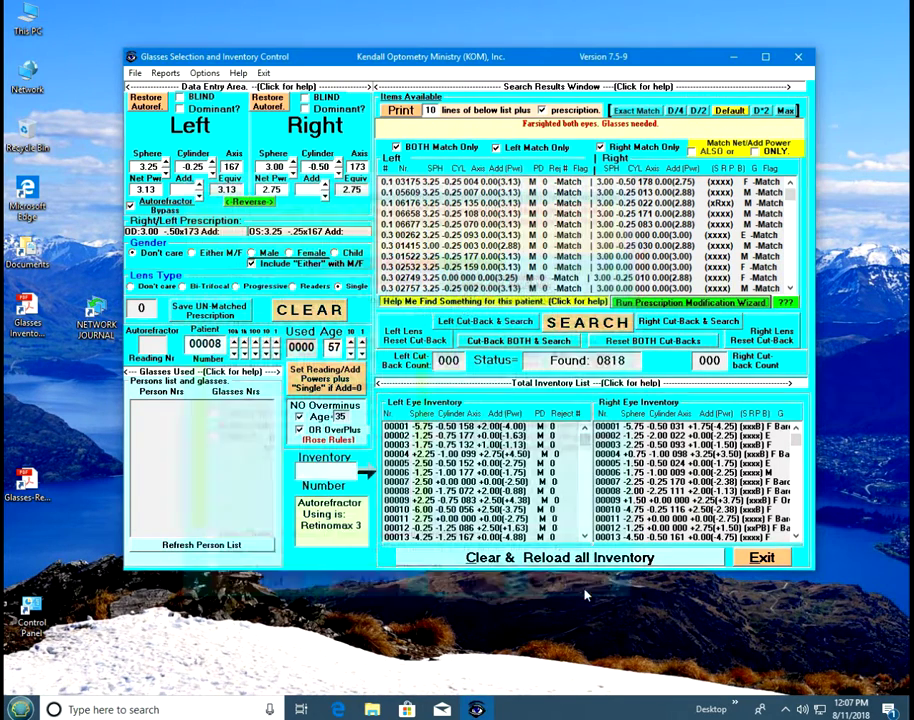
click(581, 590)
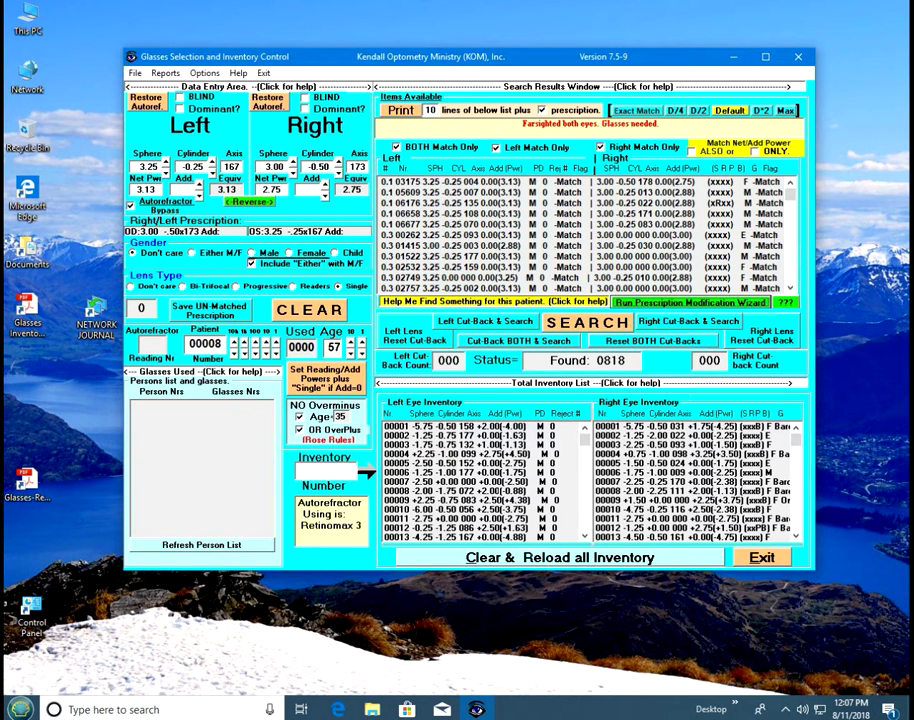
text(2.50)
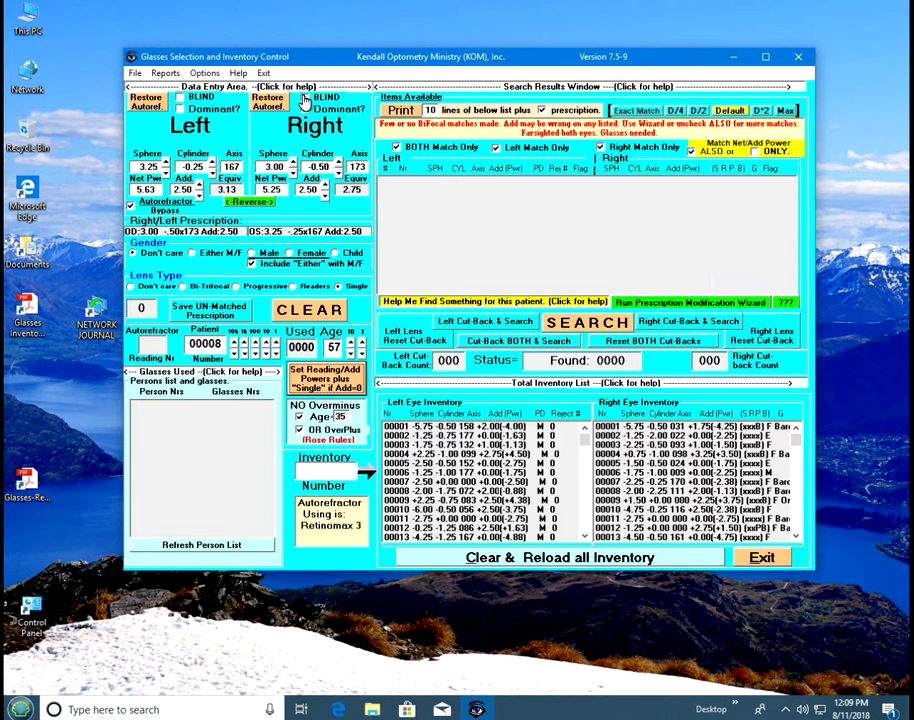
Mark the right eye as blind, remove the bifocal add requirement in the Prescription Modification Wizard, and exit the wizard.
click(304, 98)
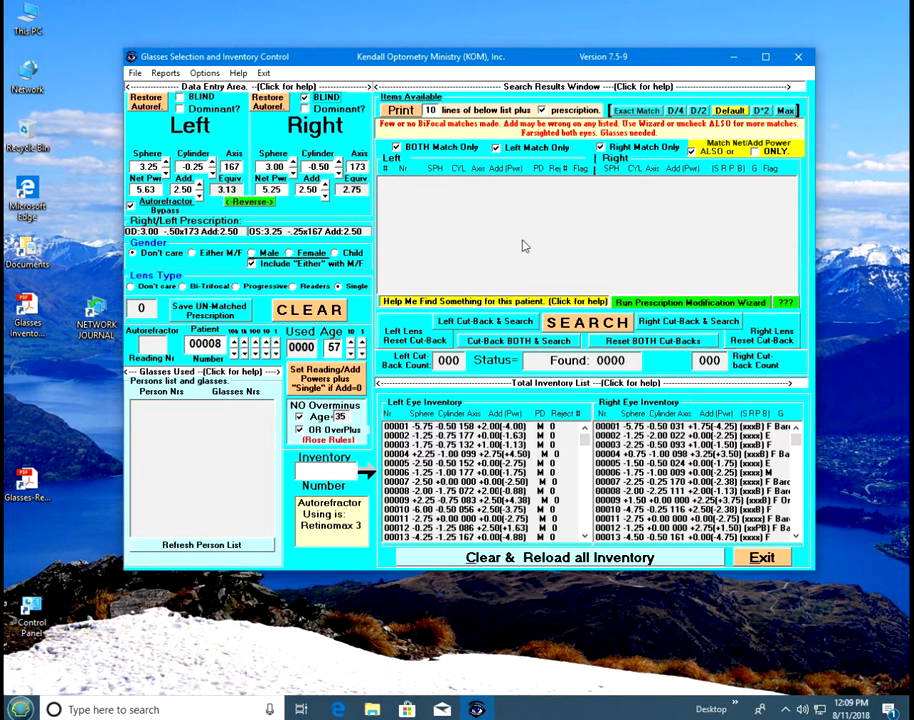
click(716, 309)
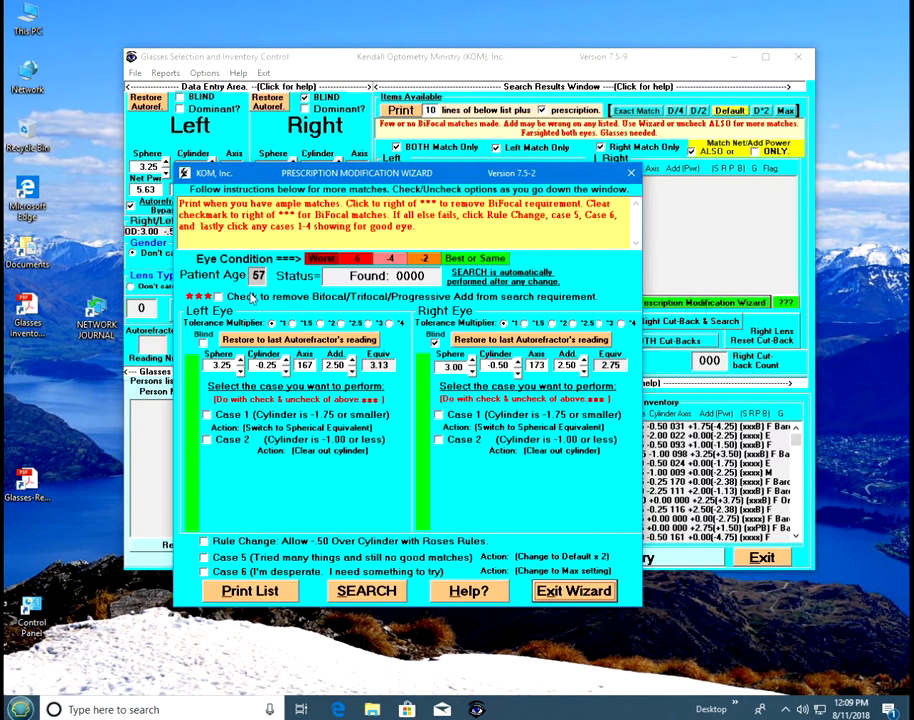
click(218, 298)
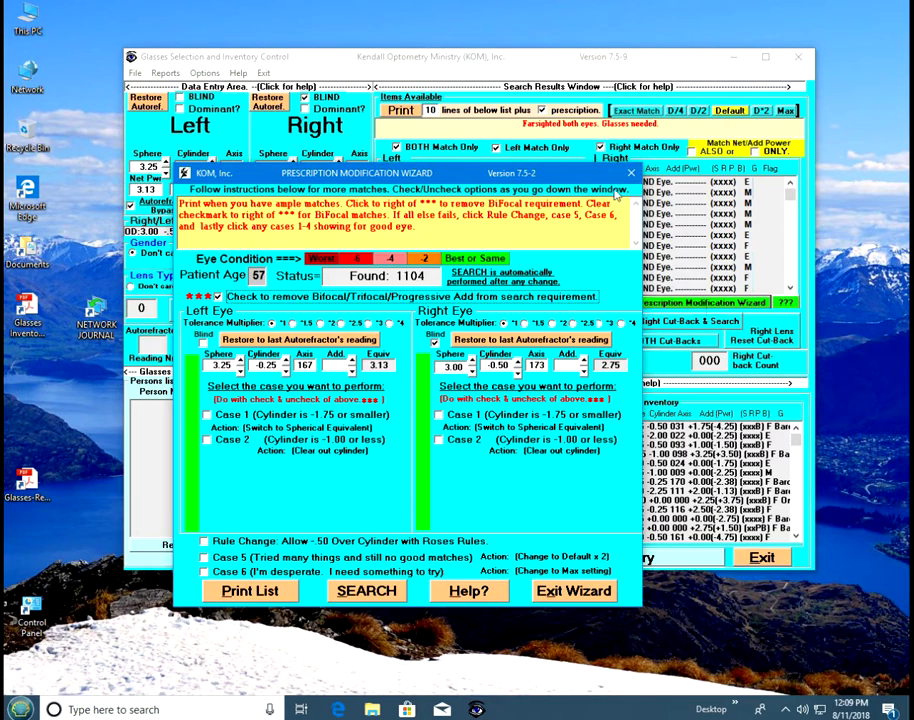
drag(548, 181, 634, 206)
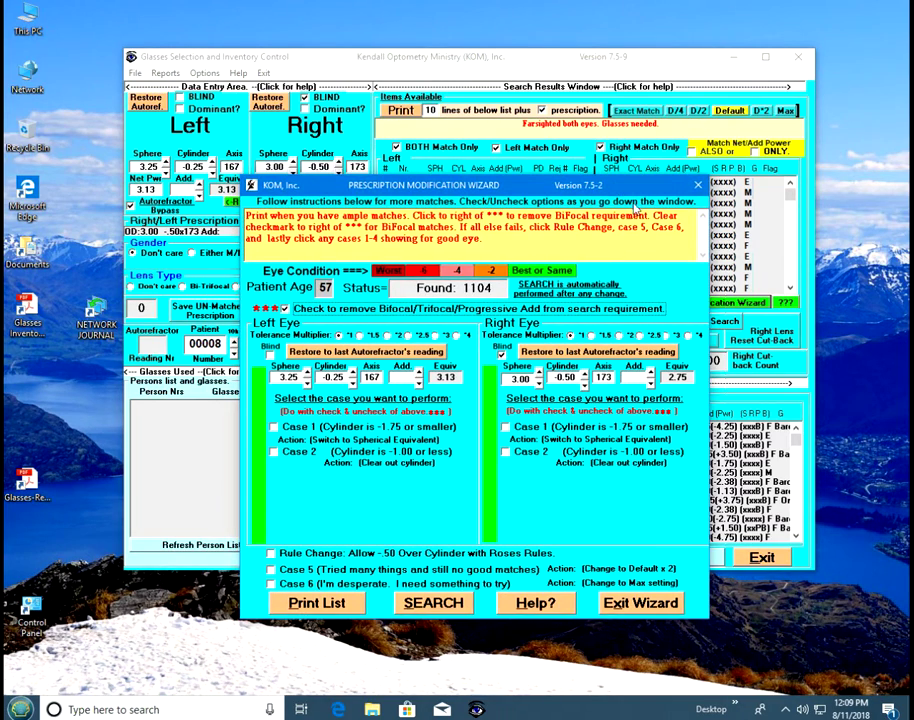
click(638, 604)
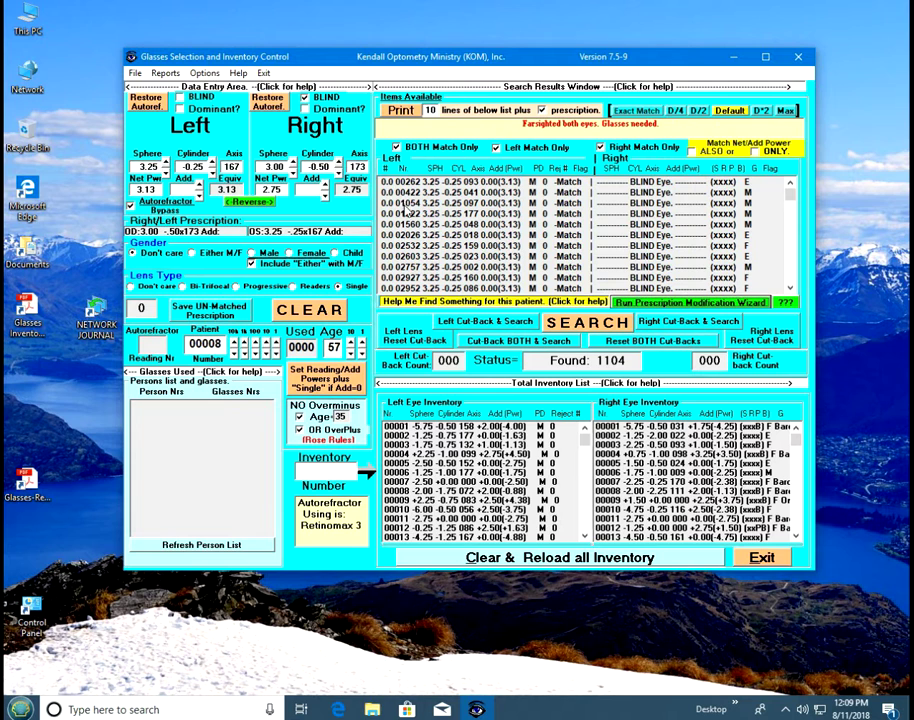
Mark the right eye as dominant instead of blind, and search in the wizard with the bifocal add requirement removed.
click(305, 97)
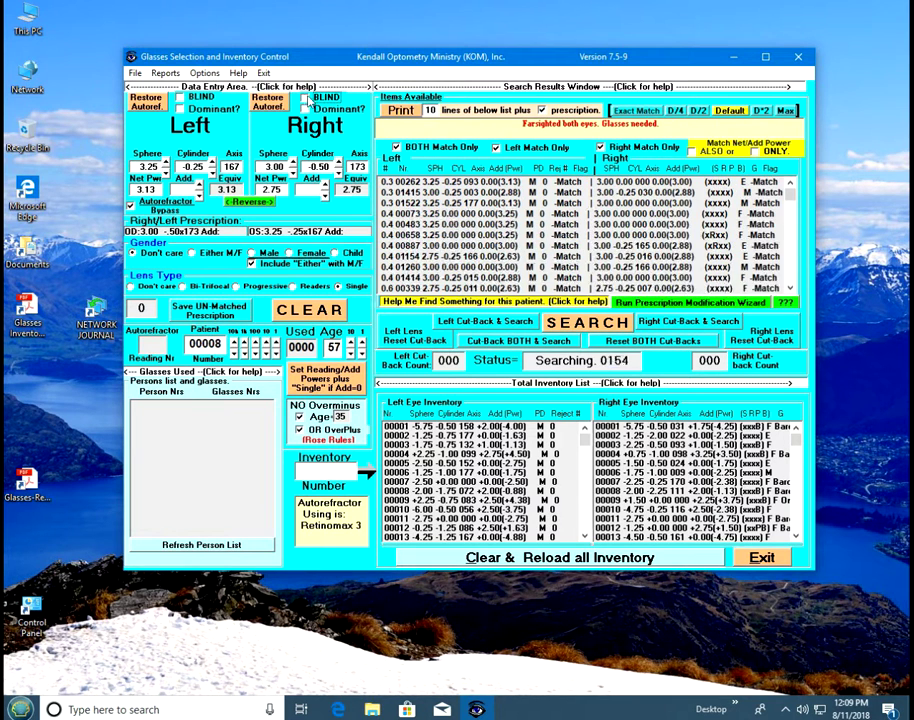
click(304, 108)
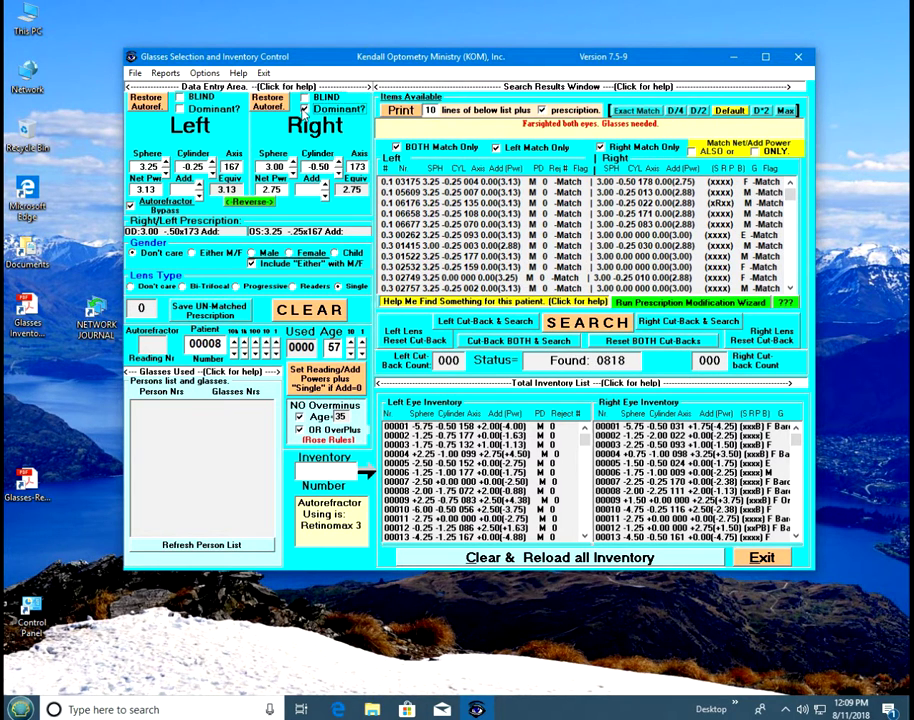
click(685, 303)
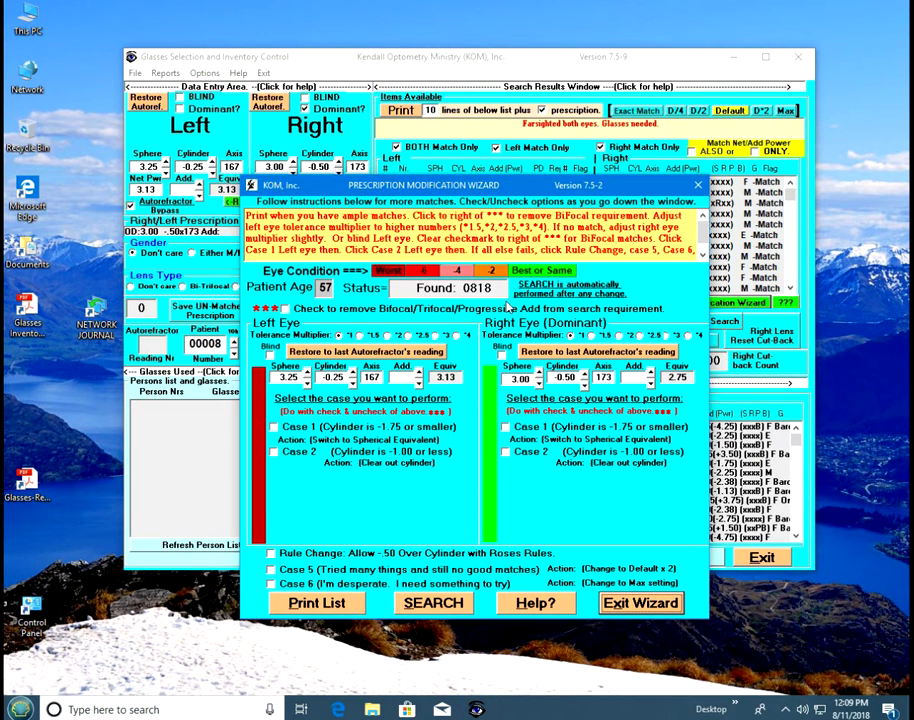
click(284, 309)
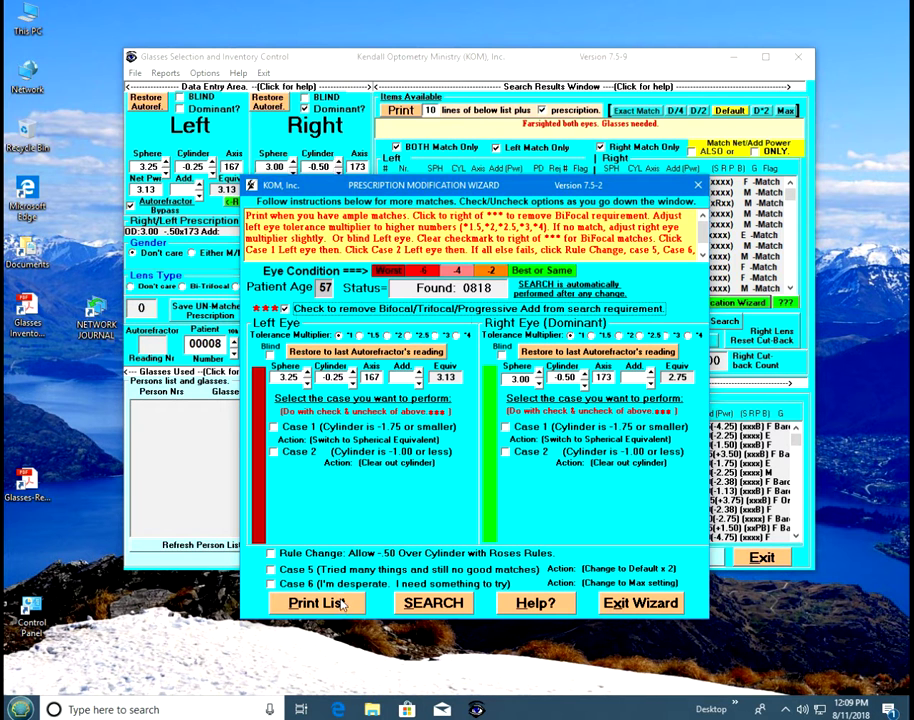
click(410, 603)
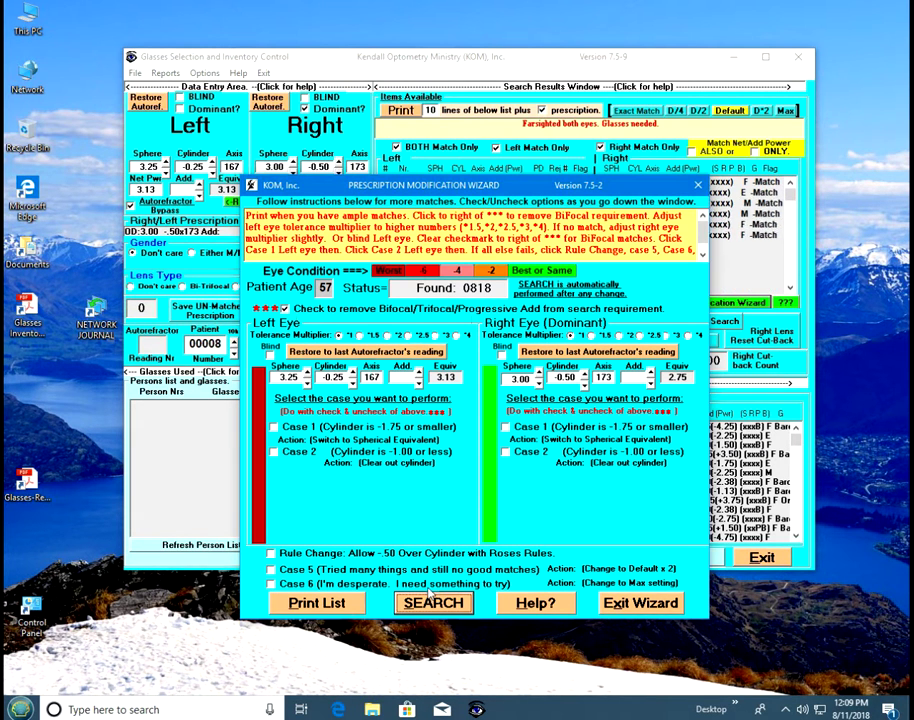
Put the bifocal add back into the wizard's search requirement and exit the wizard.
drag(440, 187, 512, 145)
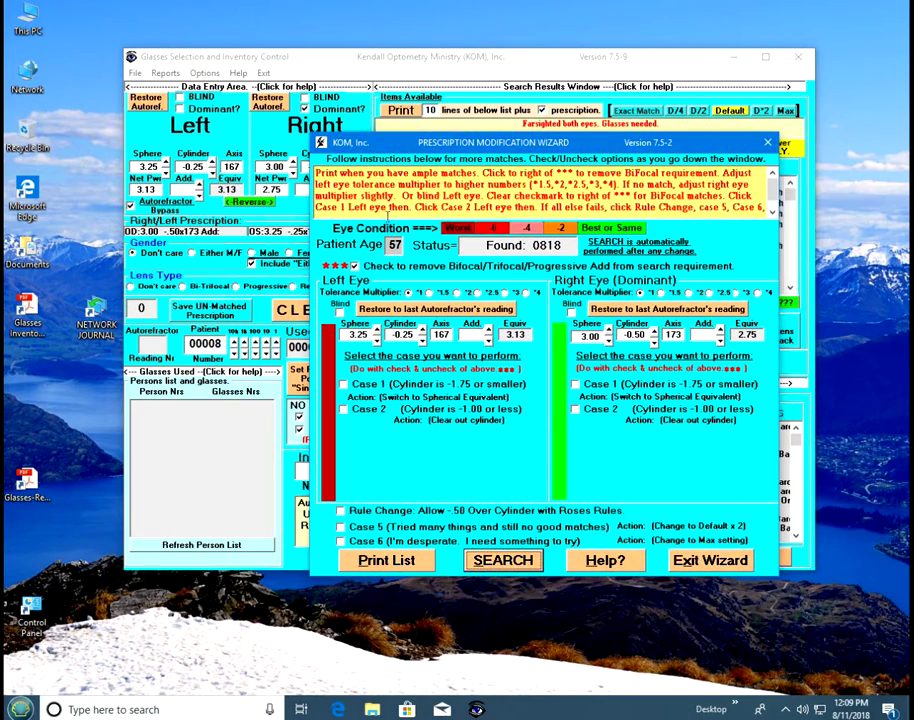
click(354, 266)
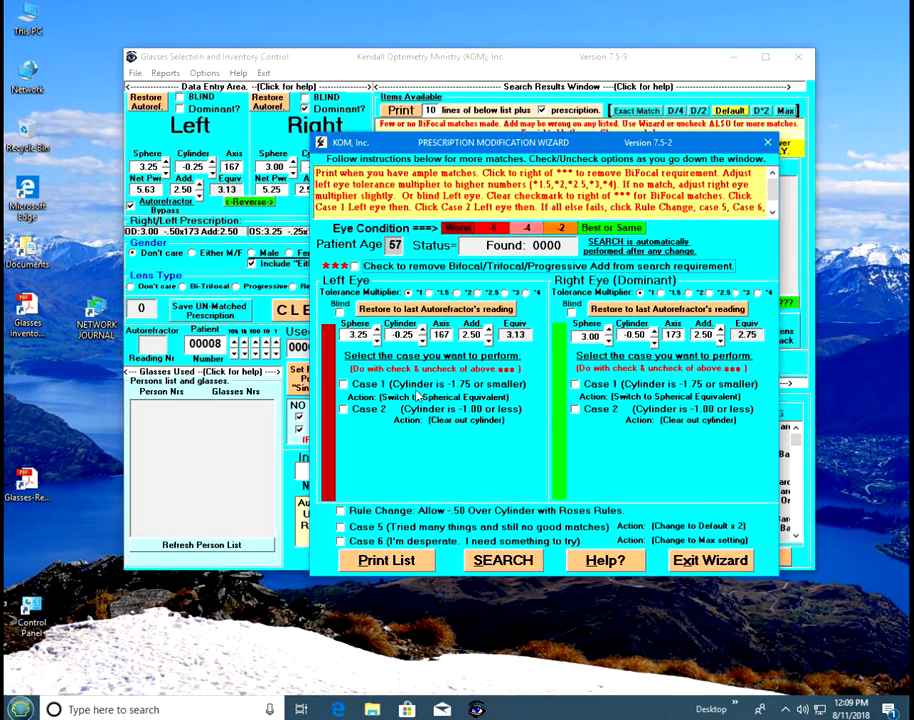
click(712, 562)
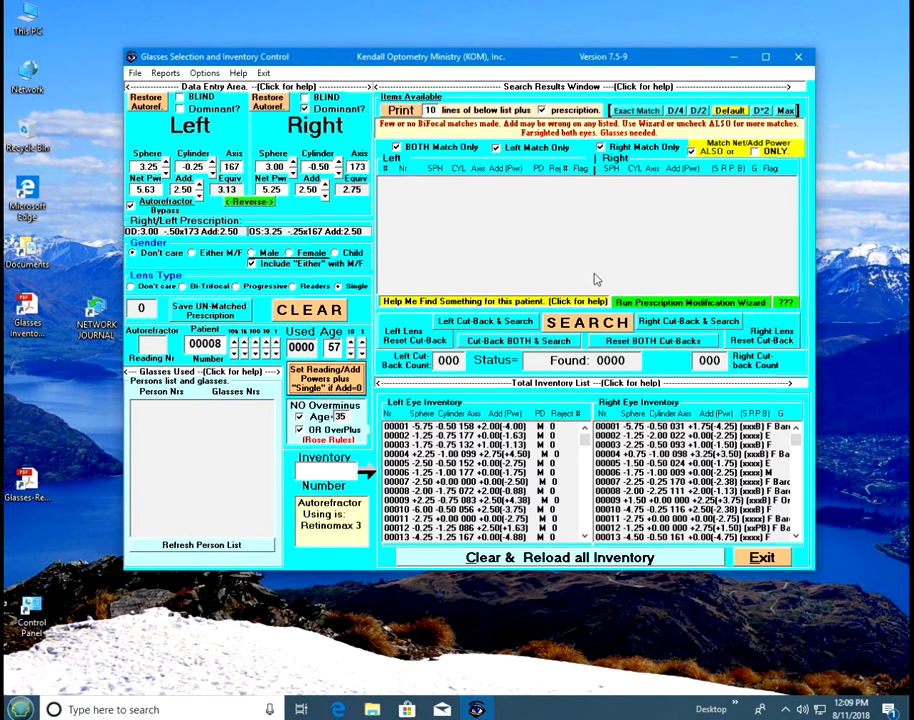
In the wizard, remove the bifocal add requirement and raise the left eye's tolerance multiplier to *1.5 and on to *2.
click(667, 303)
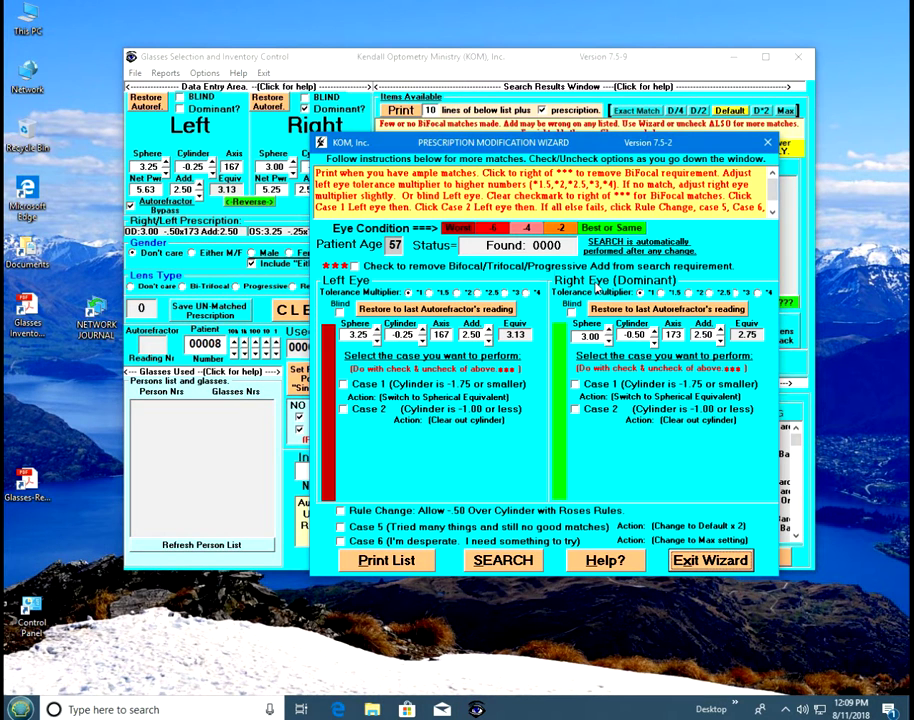
click(445, 293)
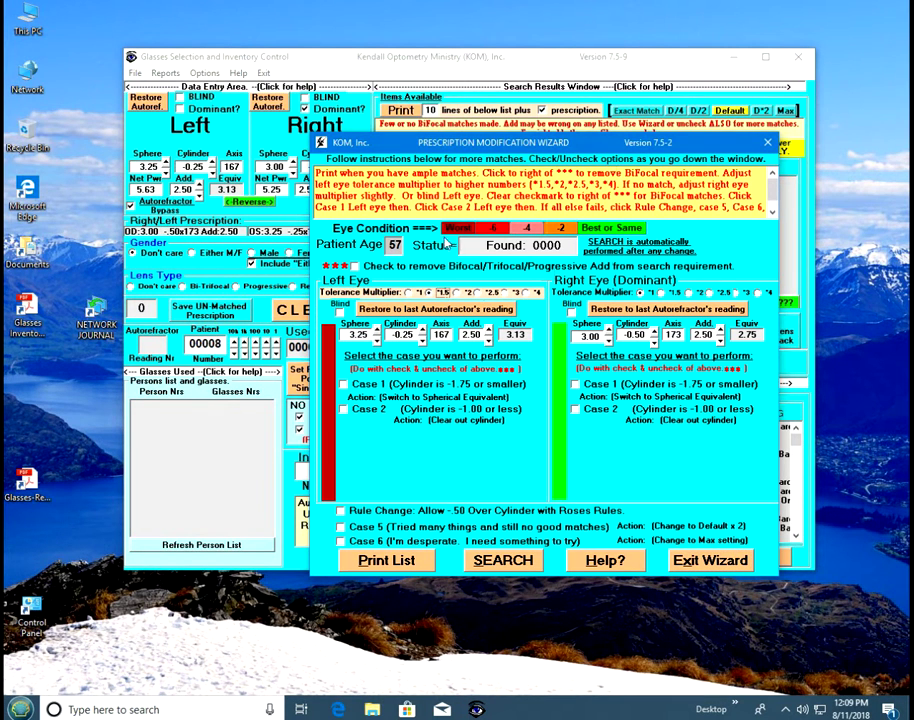
click(356, 266)
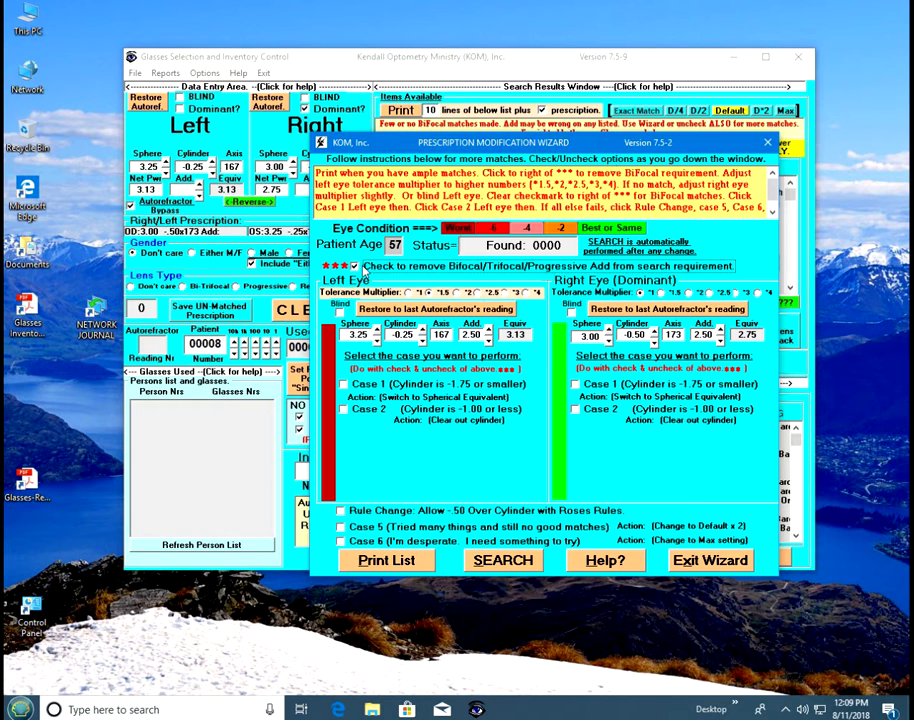
click(477, 295)
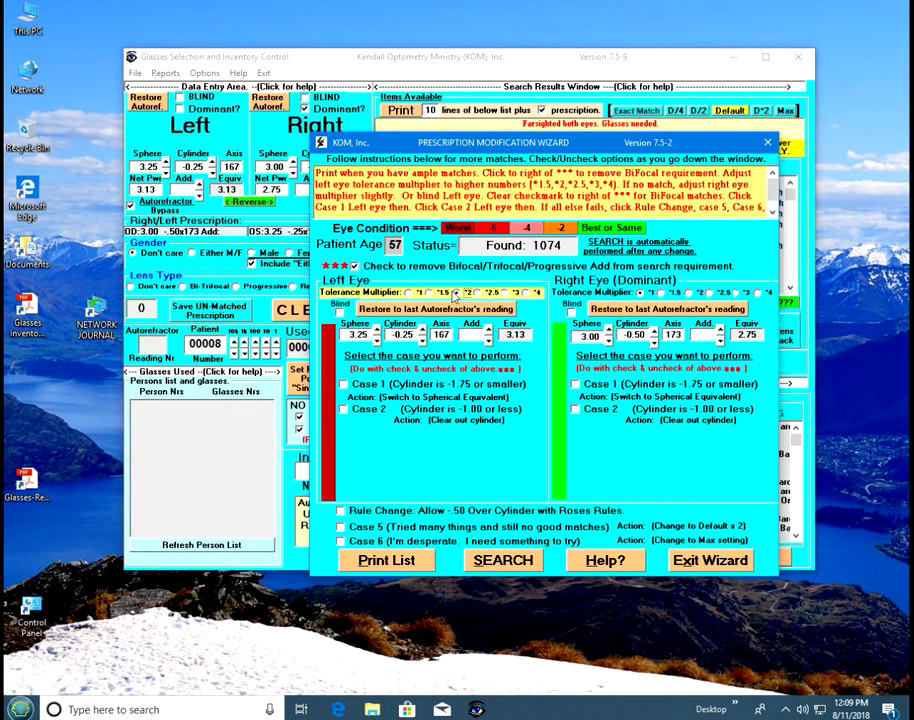
Compare the wizard's matches with the bifocal add required and removed, leave it removed, and exit the wizard.
drag(562, 150, 548, 230)
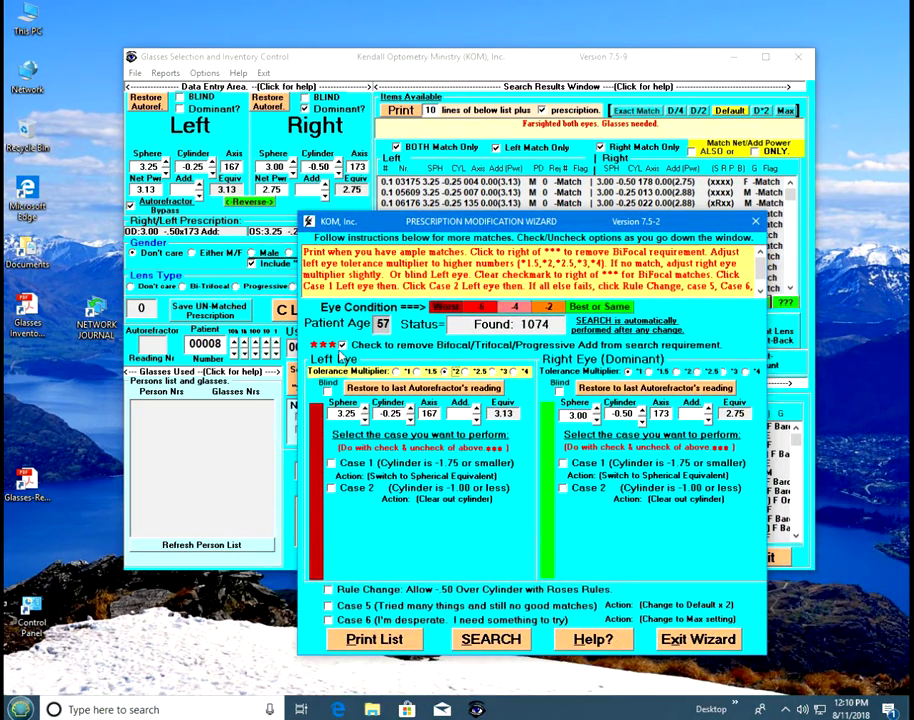
click(342, 345)
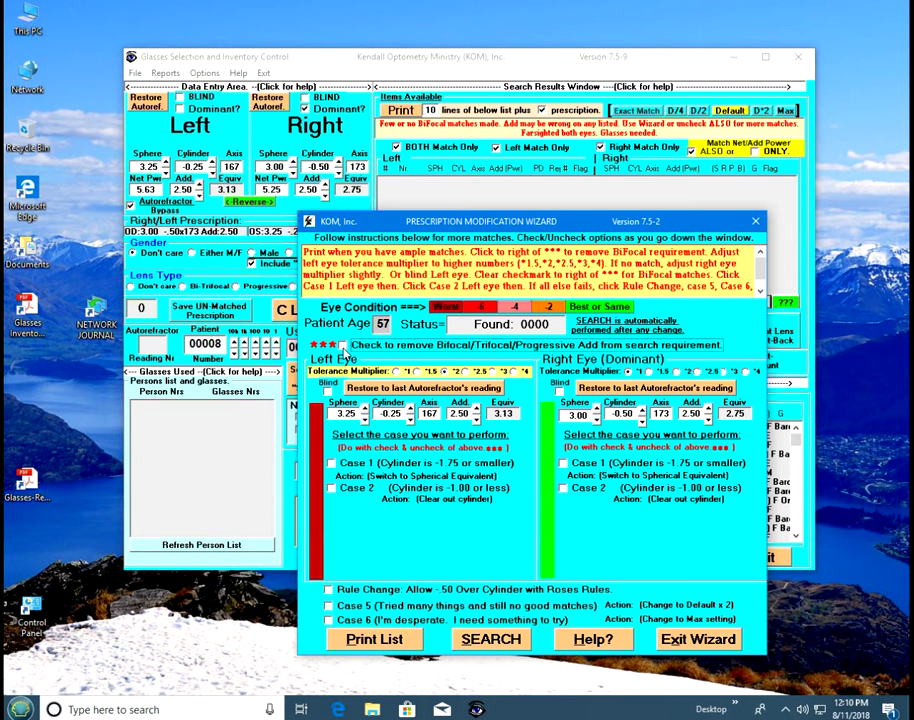
click(342, 346)
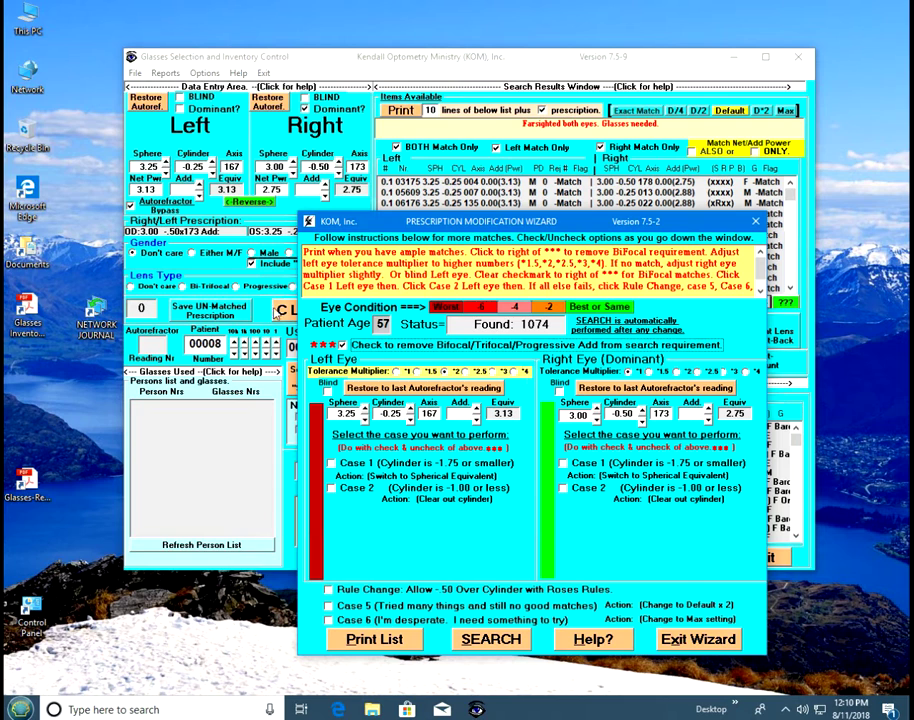
click(707, 642)
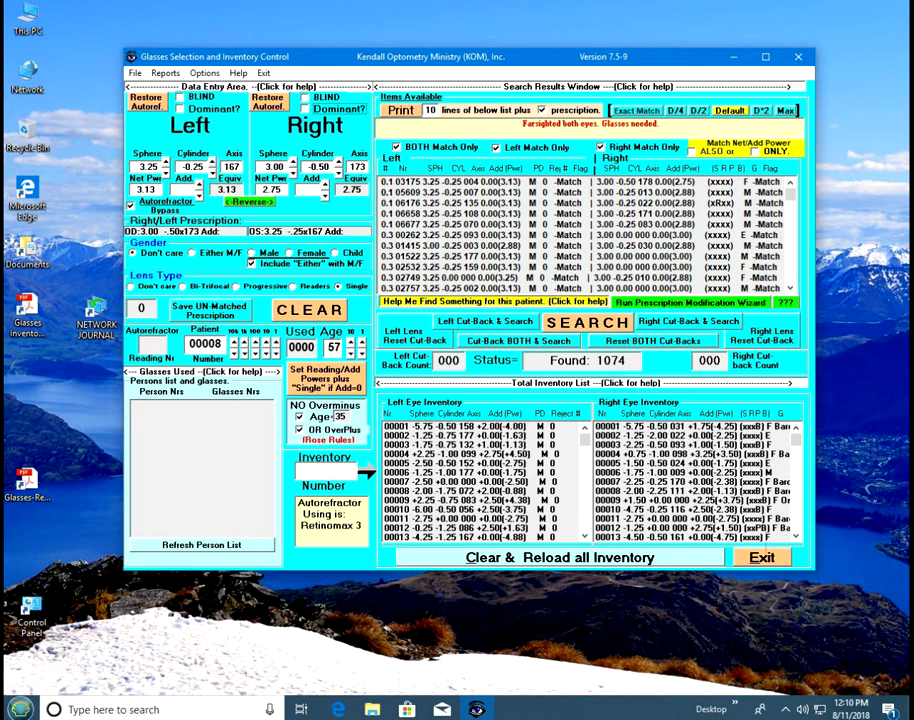
Clear the current prescription entries and select another patient's number.
click(318, 312)
click(268, 344)
click(275, 354)
click(275, 354)
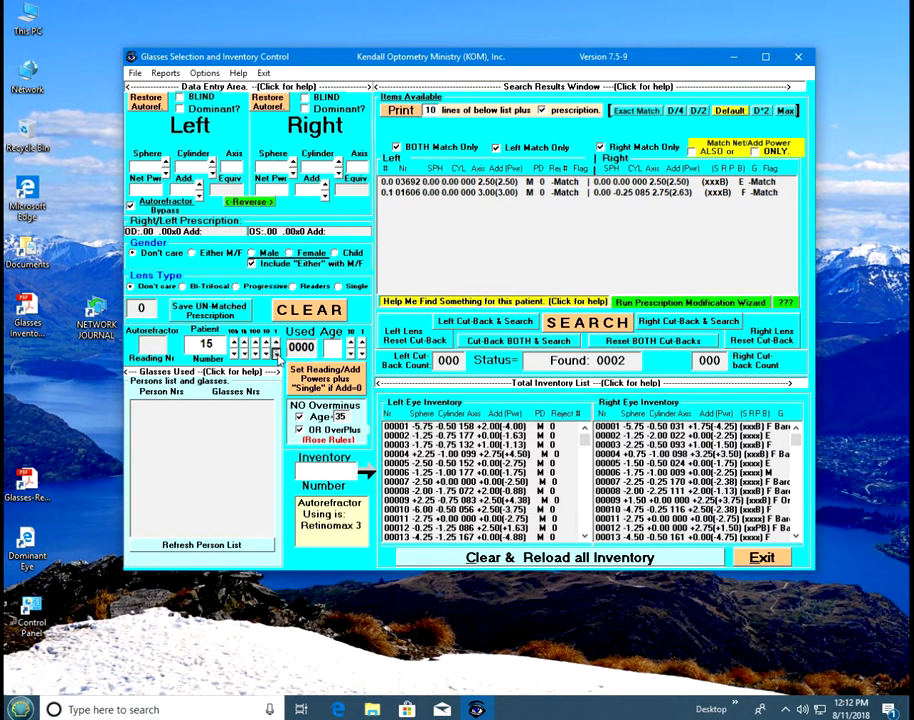
click(275, 354)
Set the patient's age to 59.
click(352, 344)
click(352, 344)
click(352, 344)
click(352, 344)
click(362, 354)
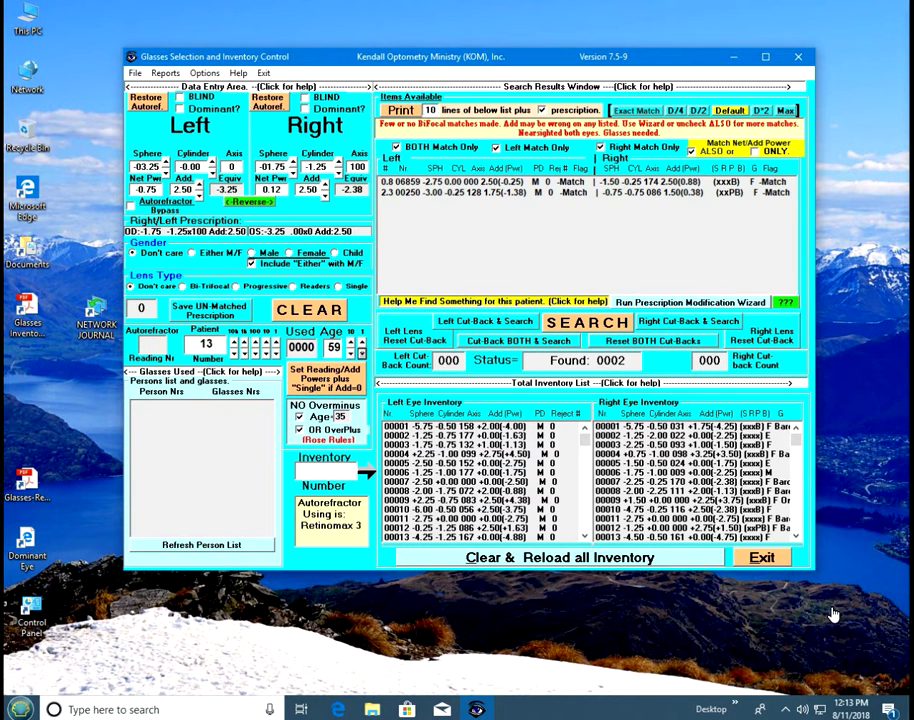
Open the Dominant Eye video from the desktop in the browser and show it full screen.
click(28, 540)
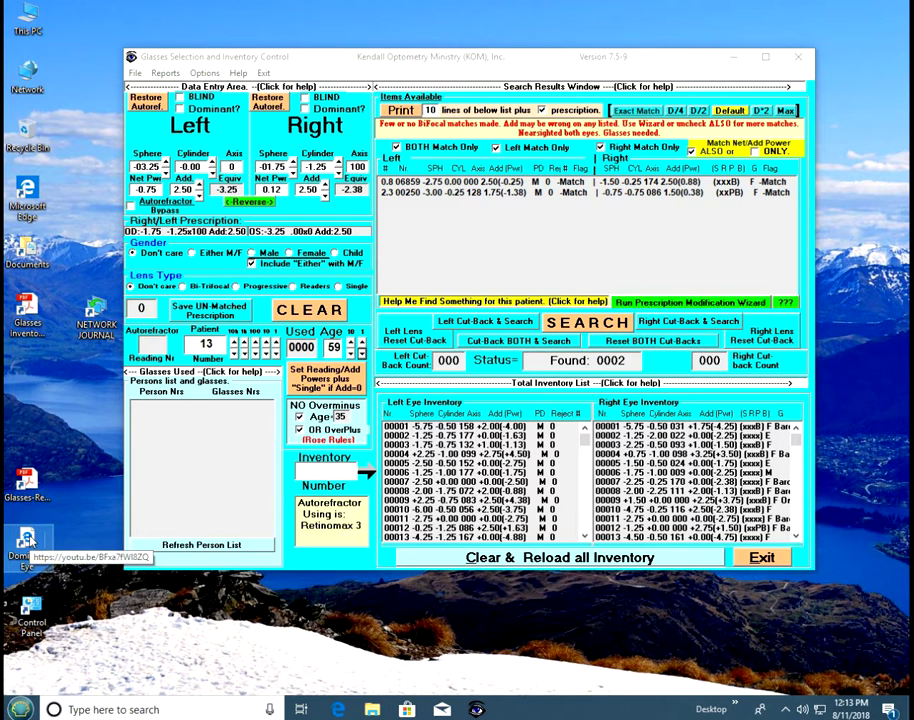
double_click(28, 540)
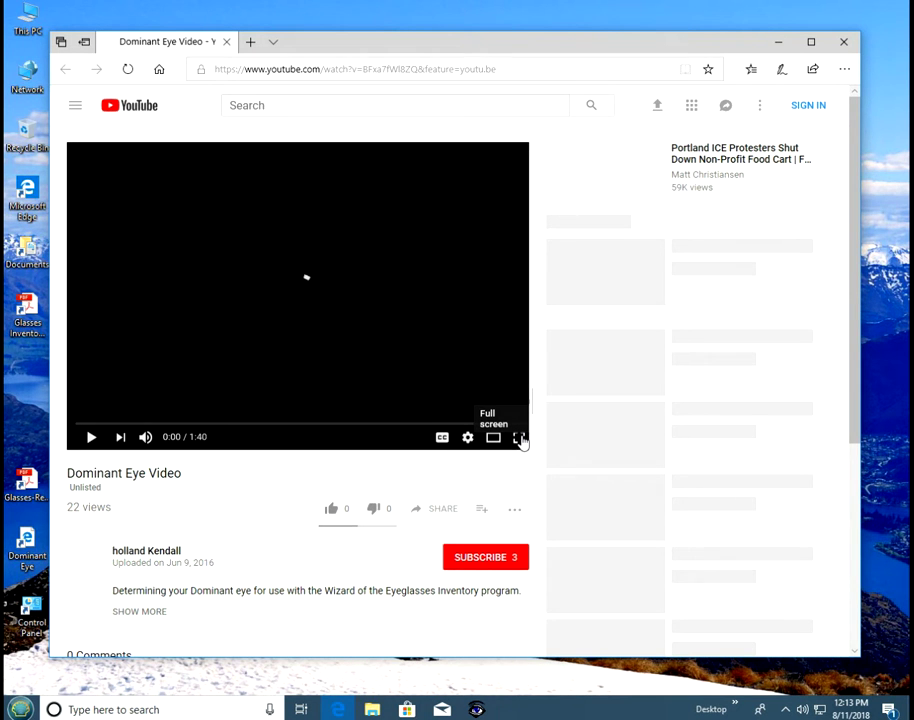
click(520, 438)
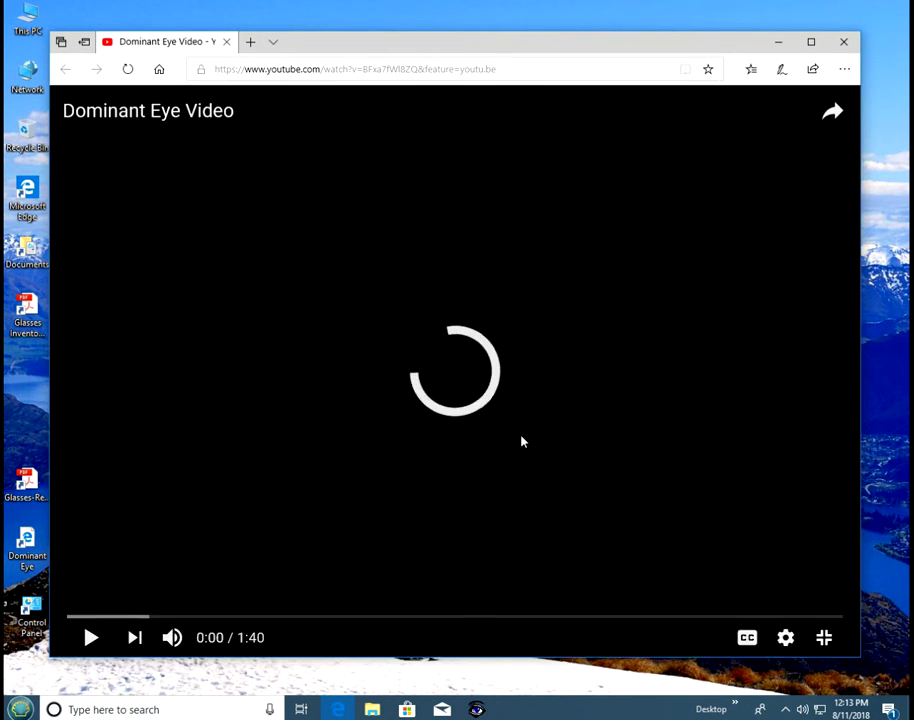